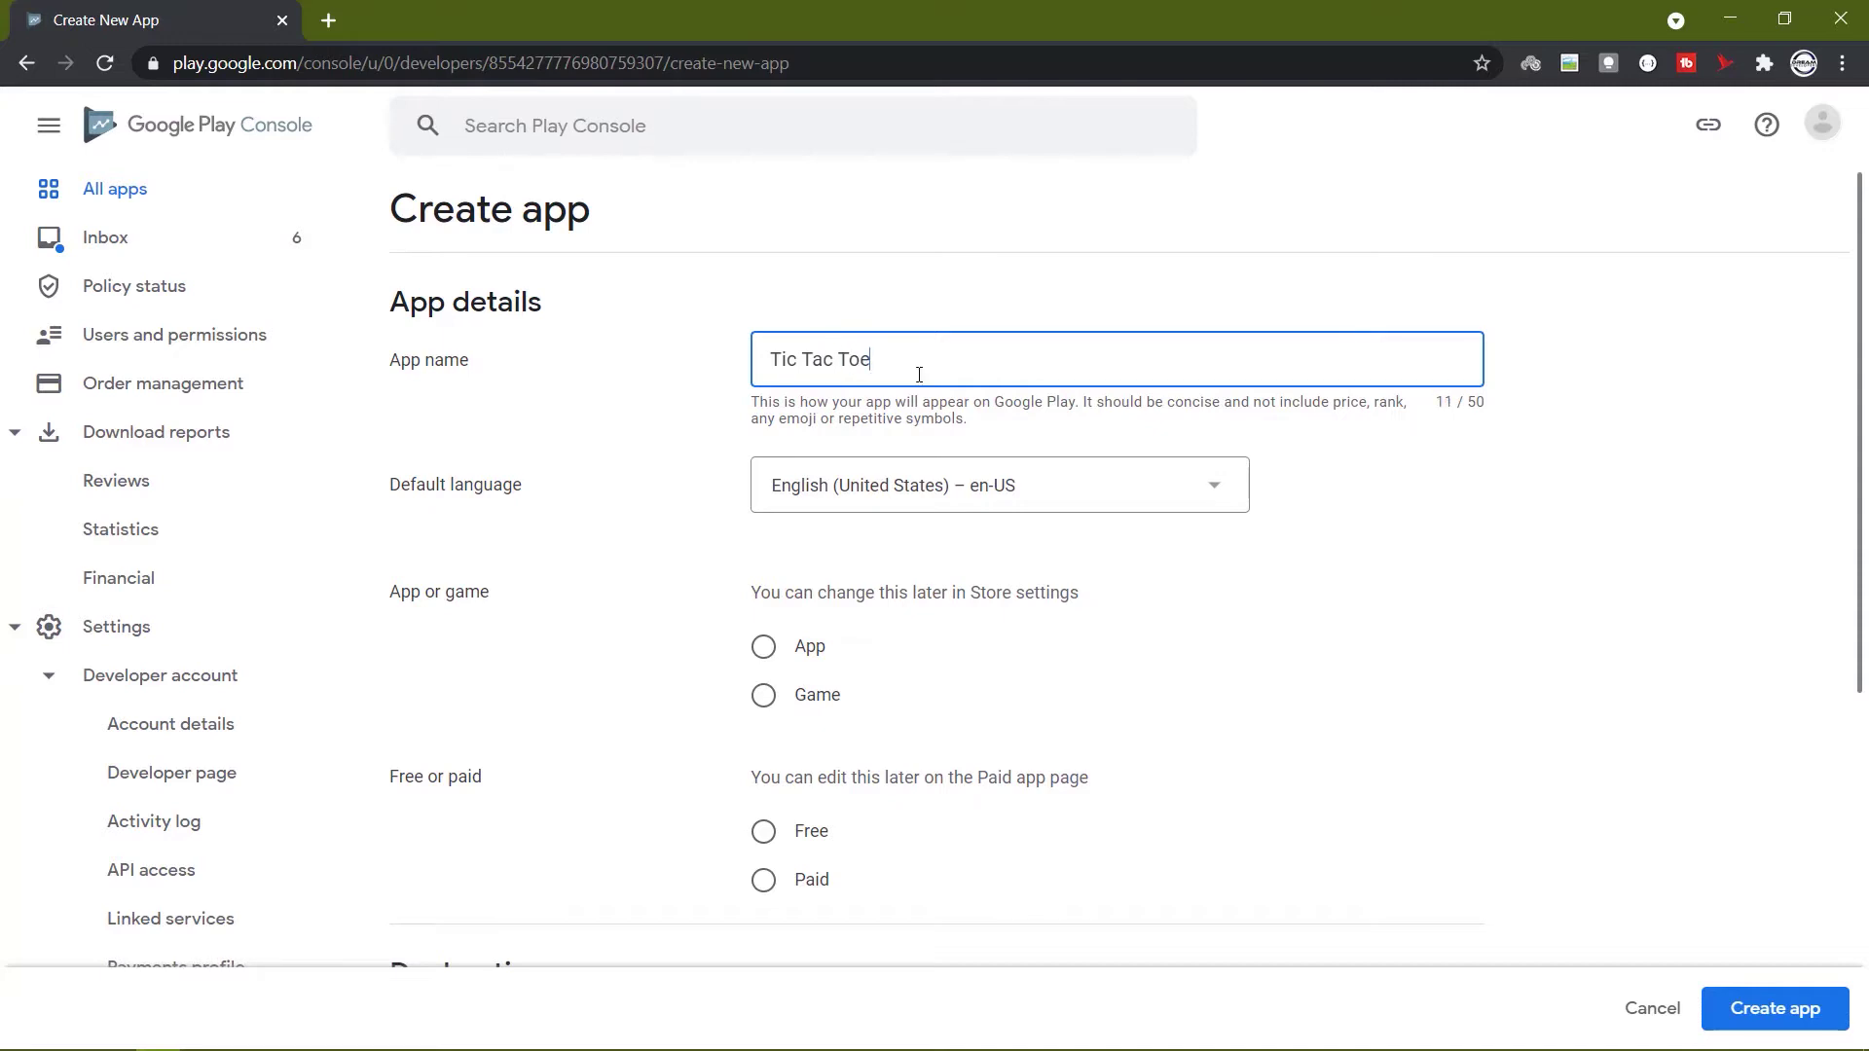
Finish naming the app 'Tic Tac Toe' and mark it as a free game.
type("e")
scroll(919, 375, "down", 2)
left_click(766, 545)
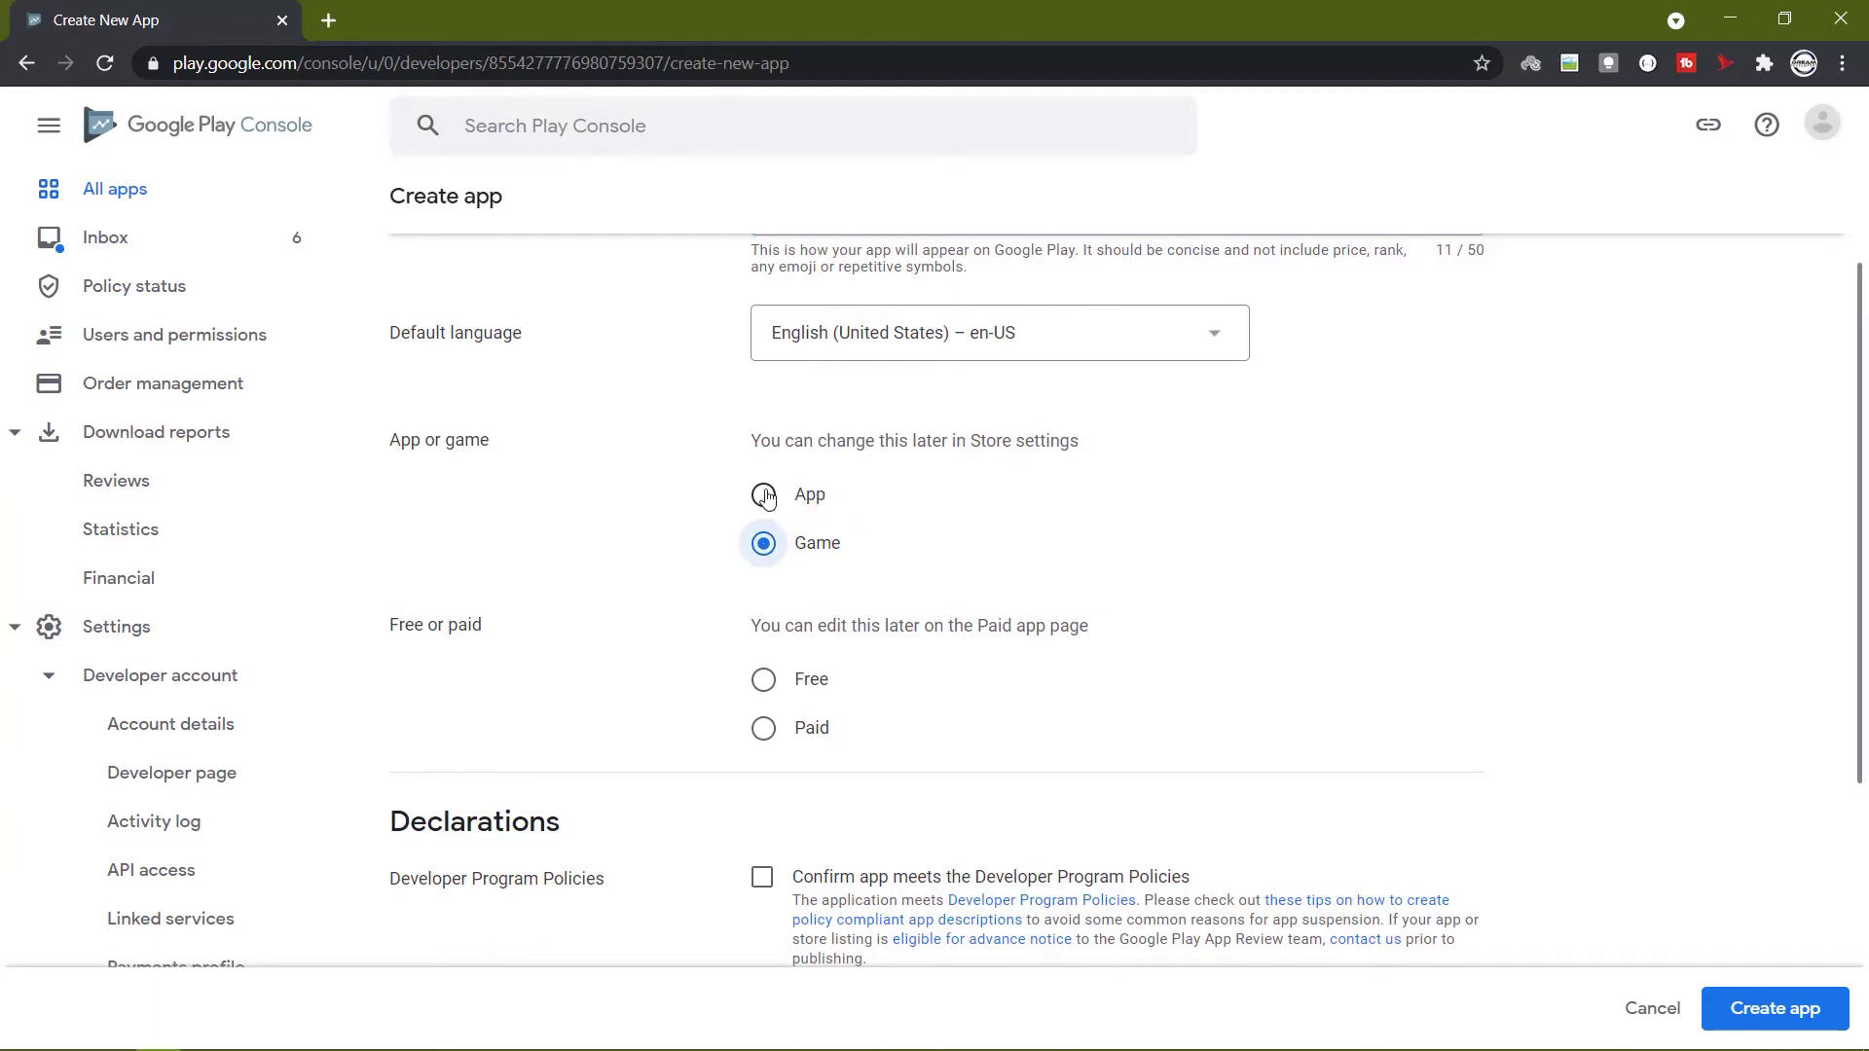
scroll(896, 477, "down", 2)
scroll(899, 468, "down", 2)
scroll(905, 482, "up", 2)
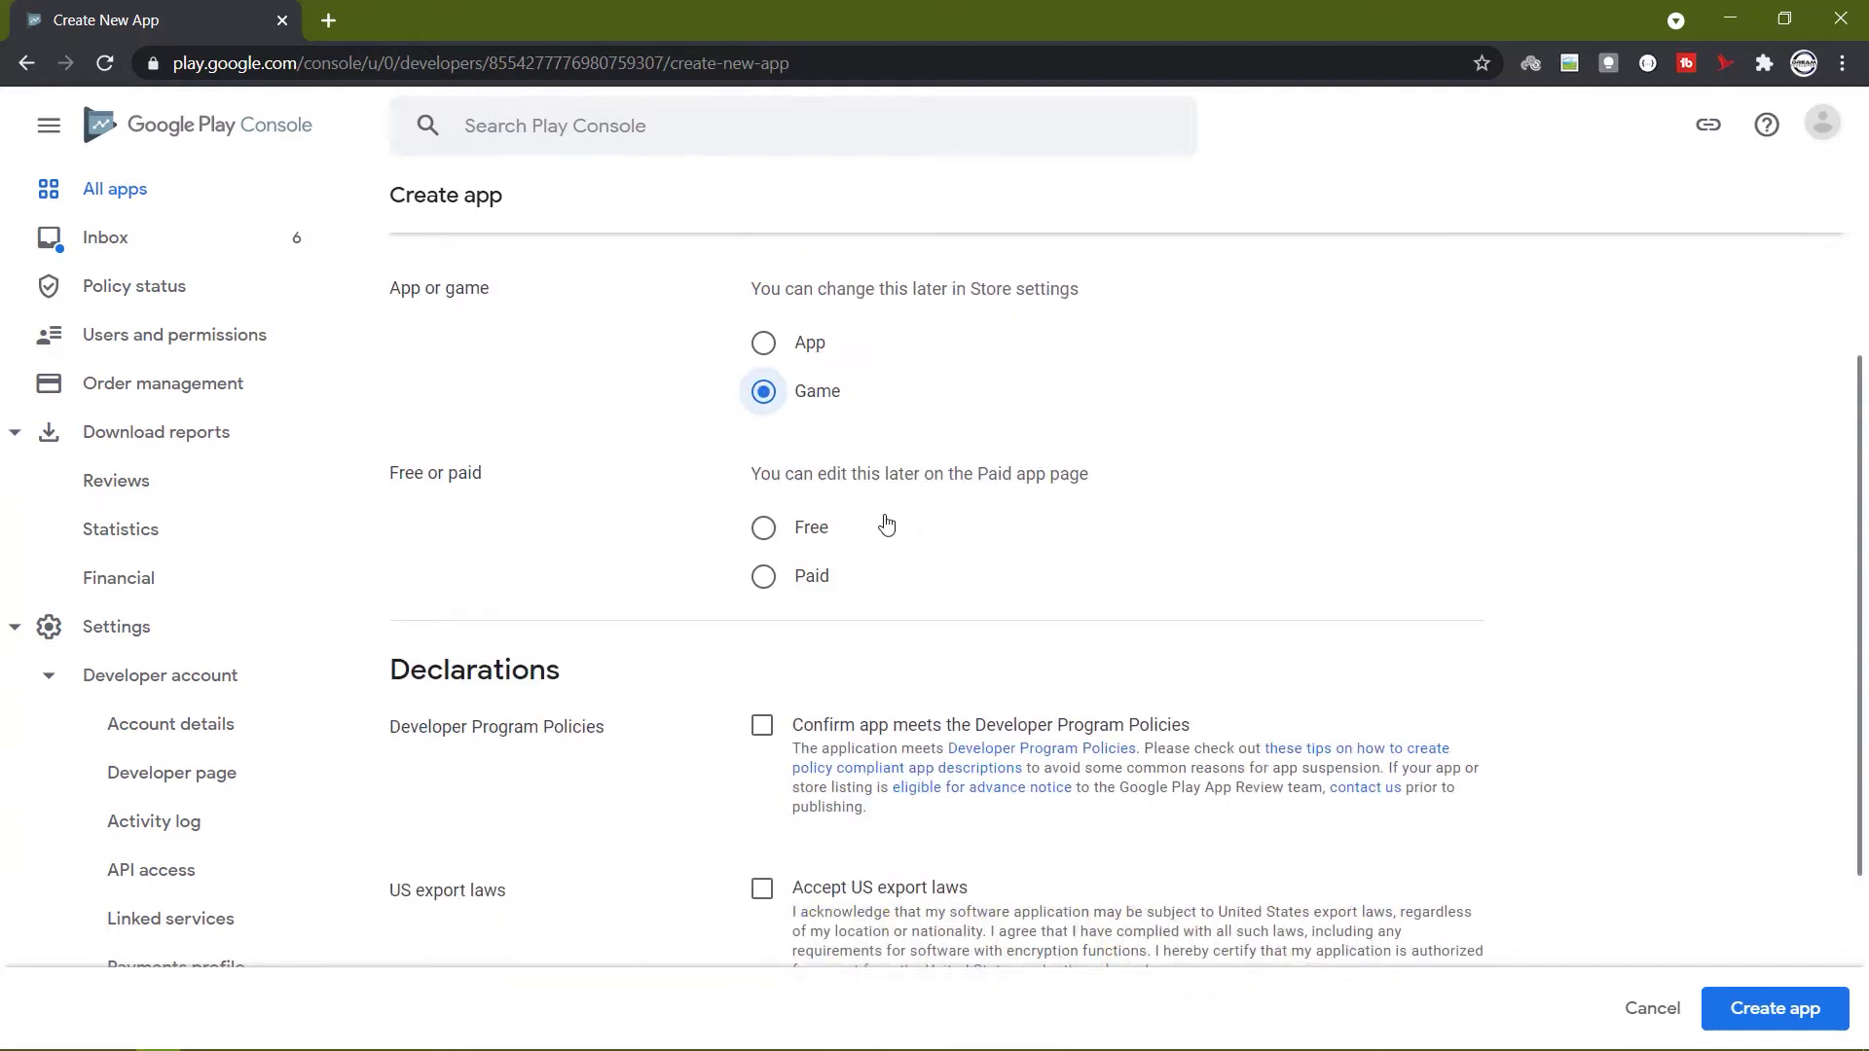
left_click(764, 529)
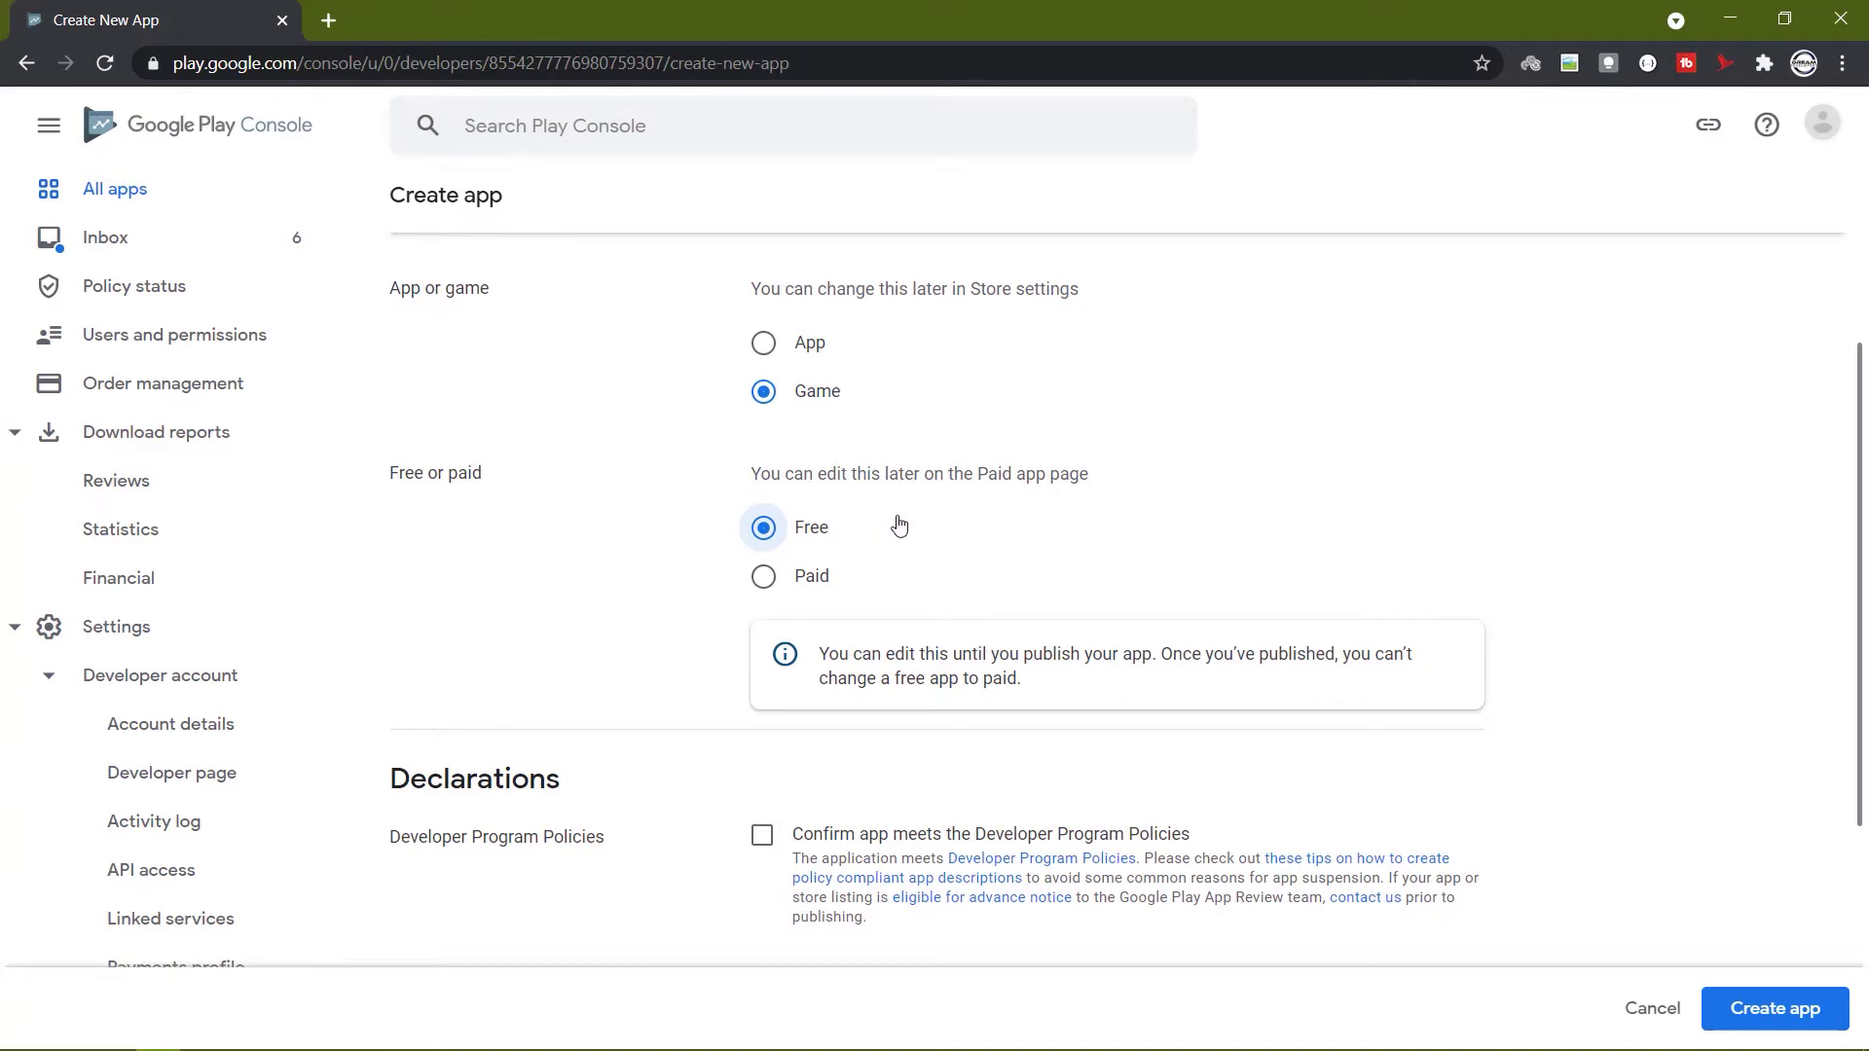
Accept the Developer Program Policies and US export laws declarations, then create the app.
scroll(898, 516, "down", 3)
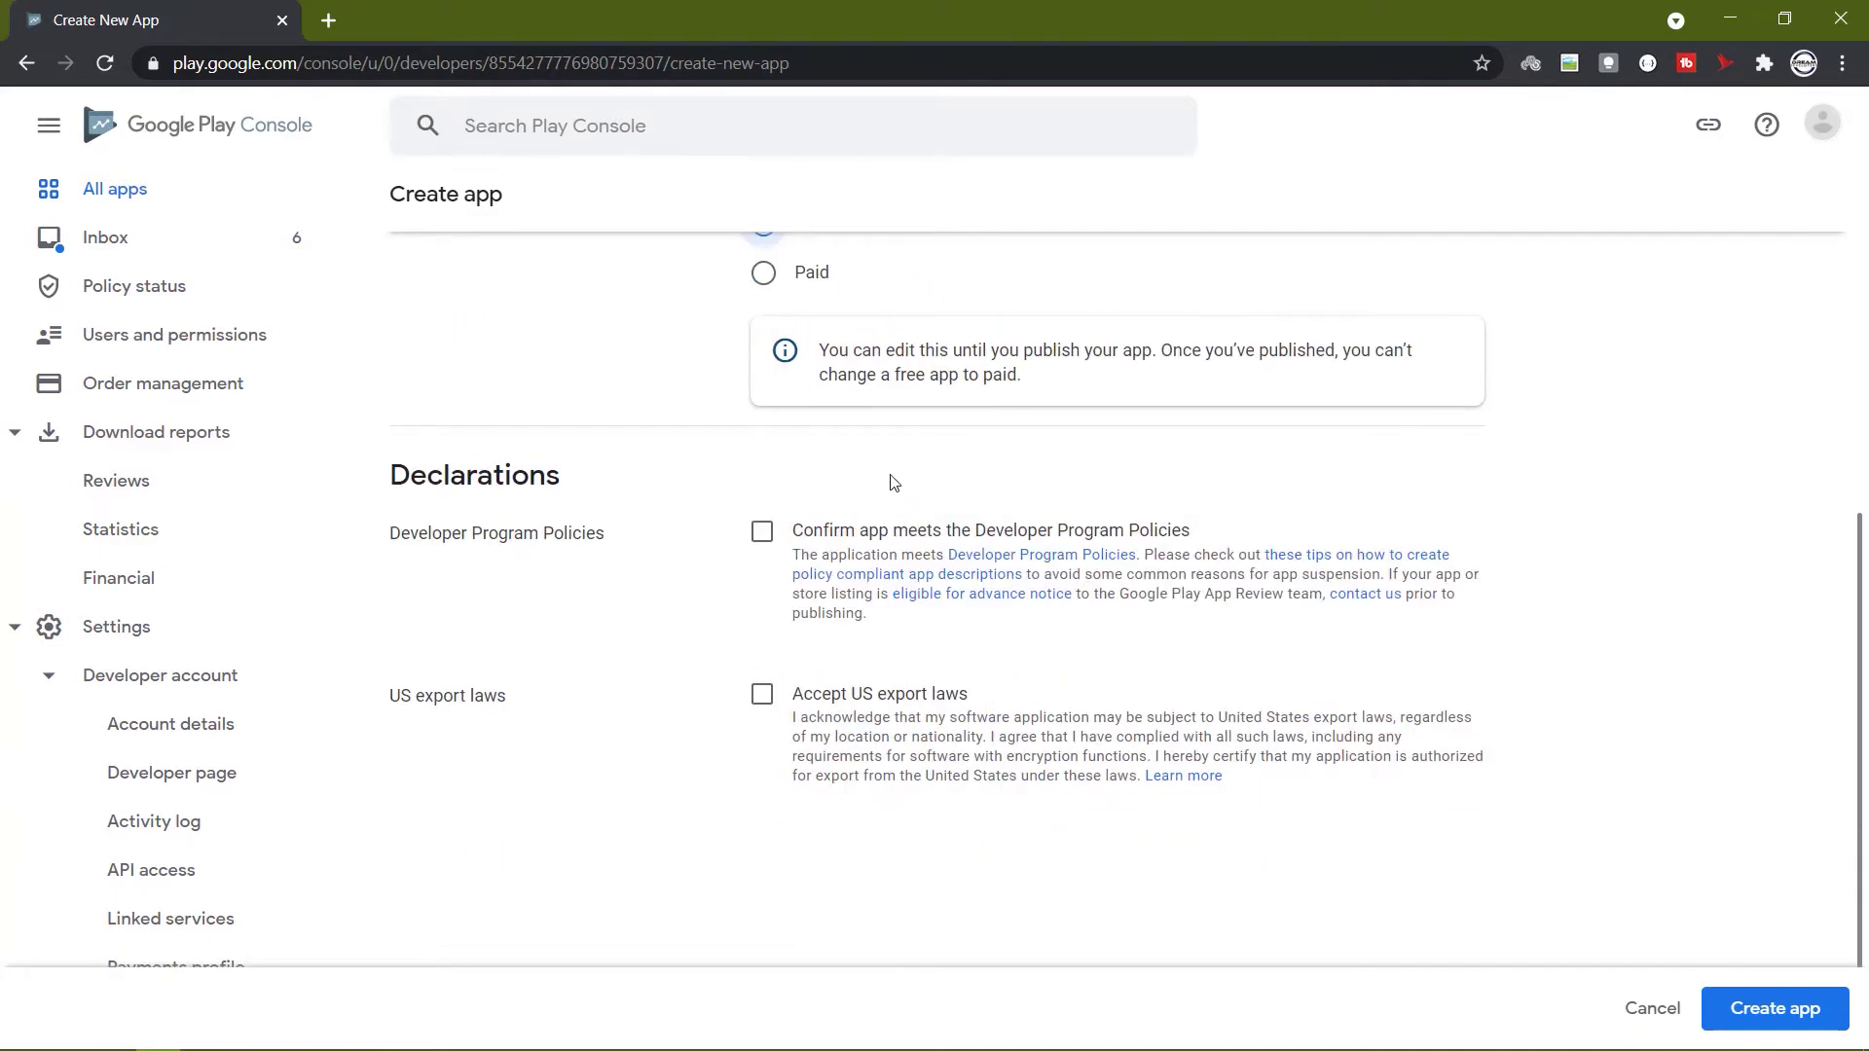
left_click(762, 532)
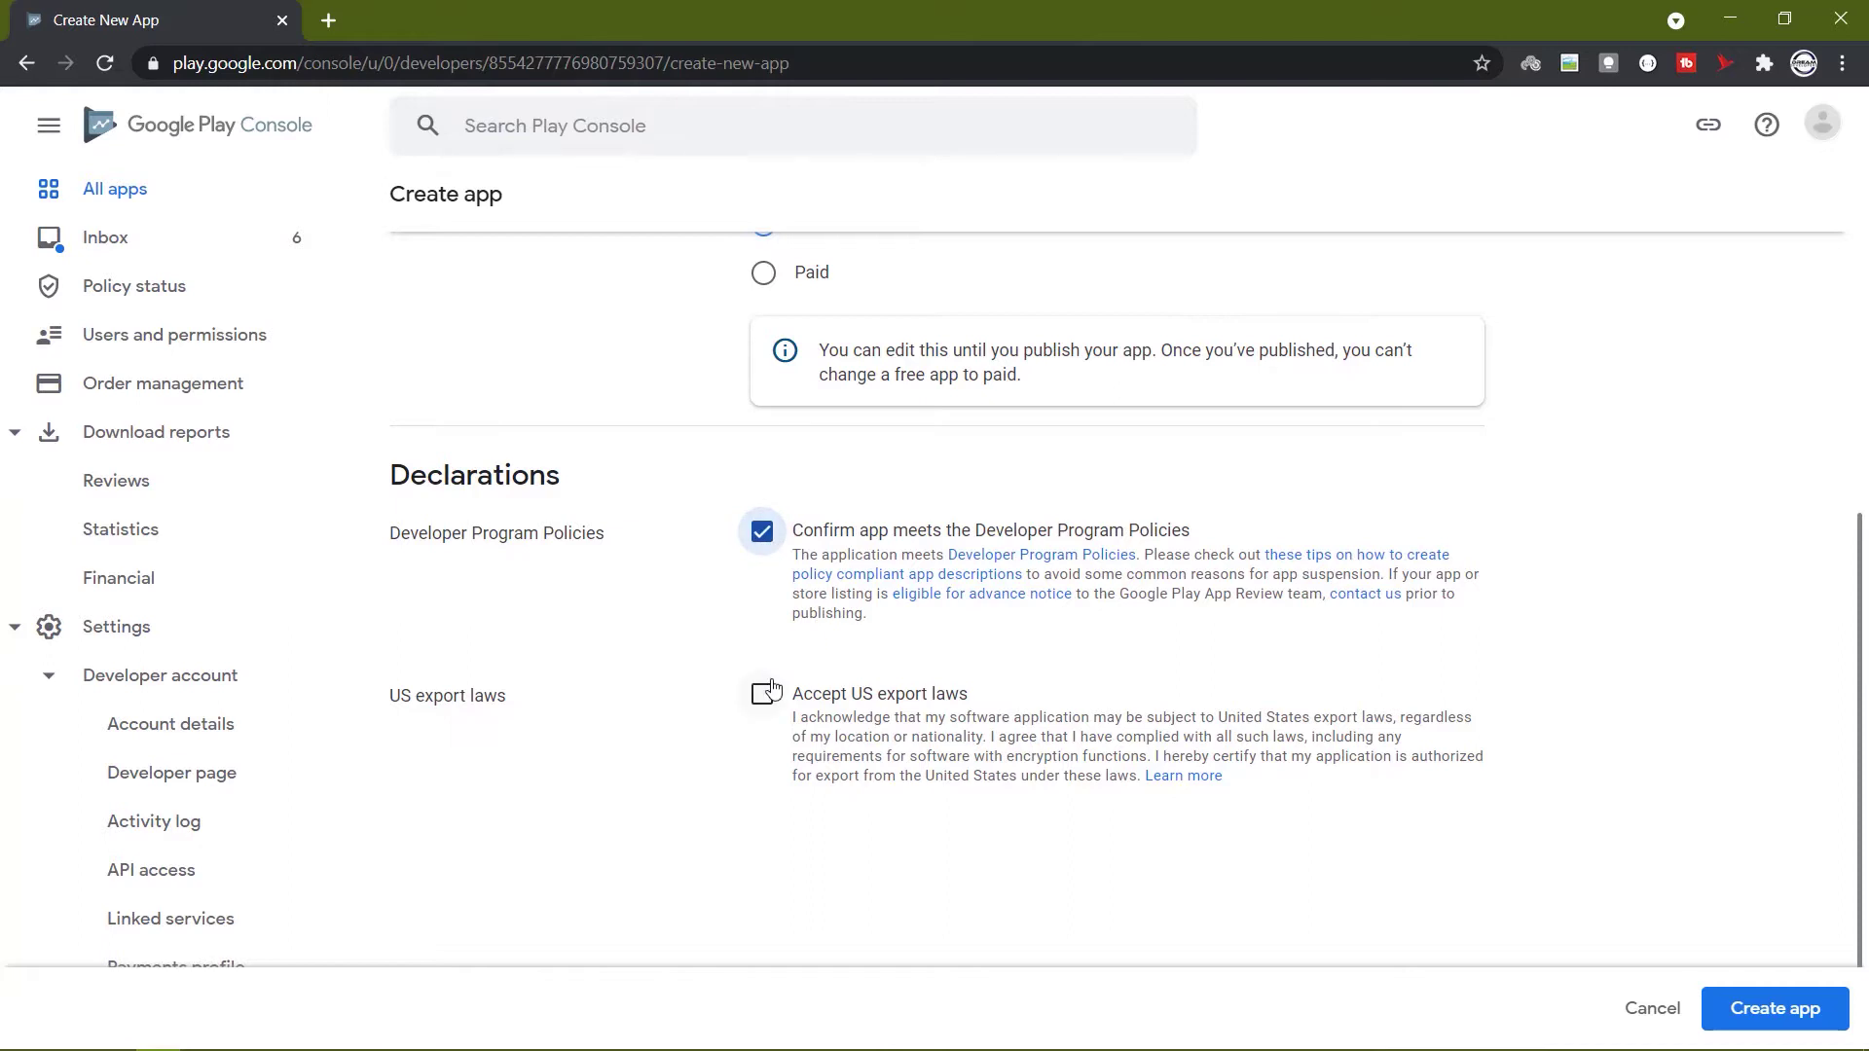
left_click(762, 694)
scroll(832, 579, "down", 2)
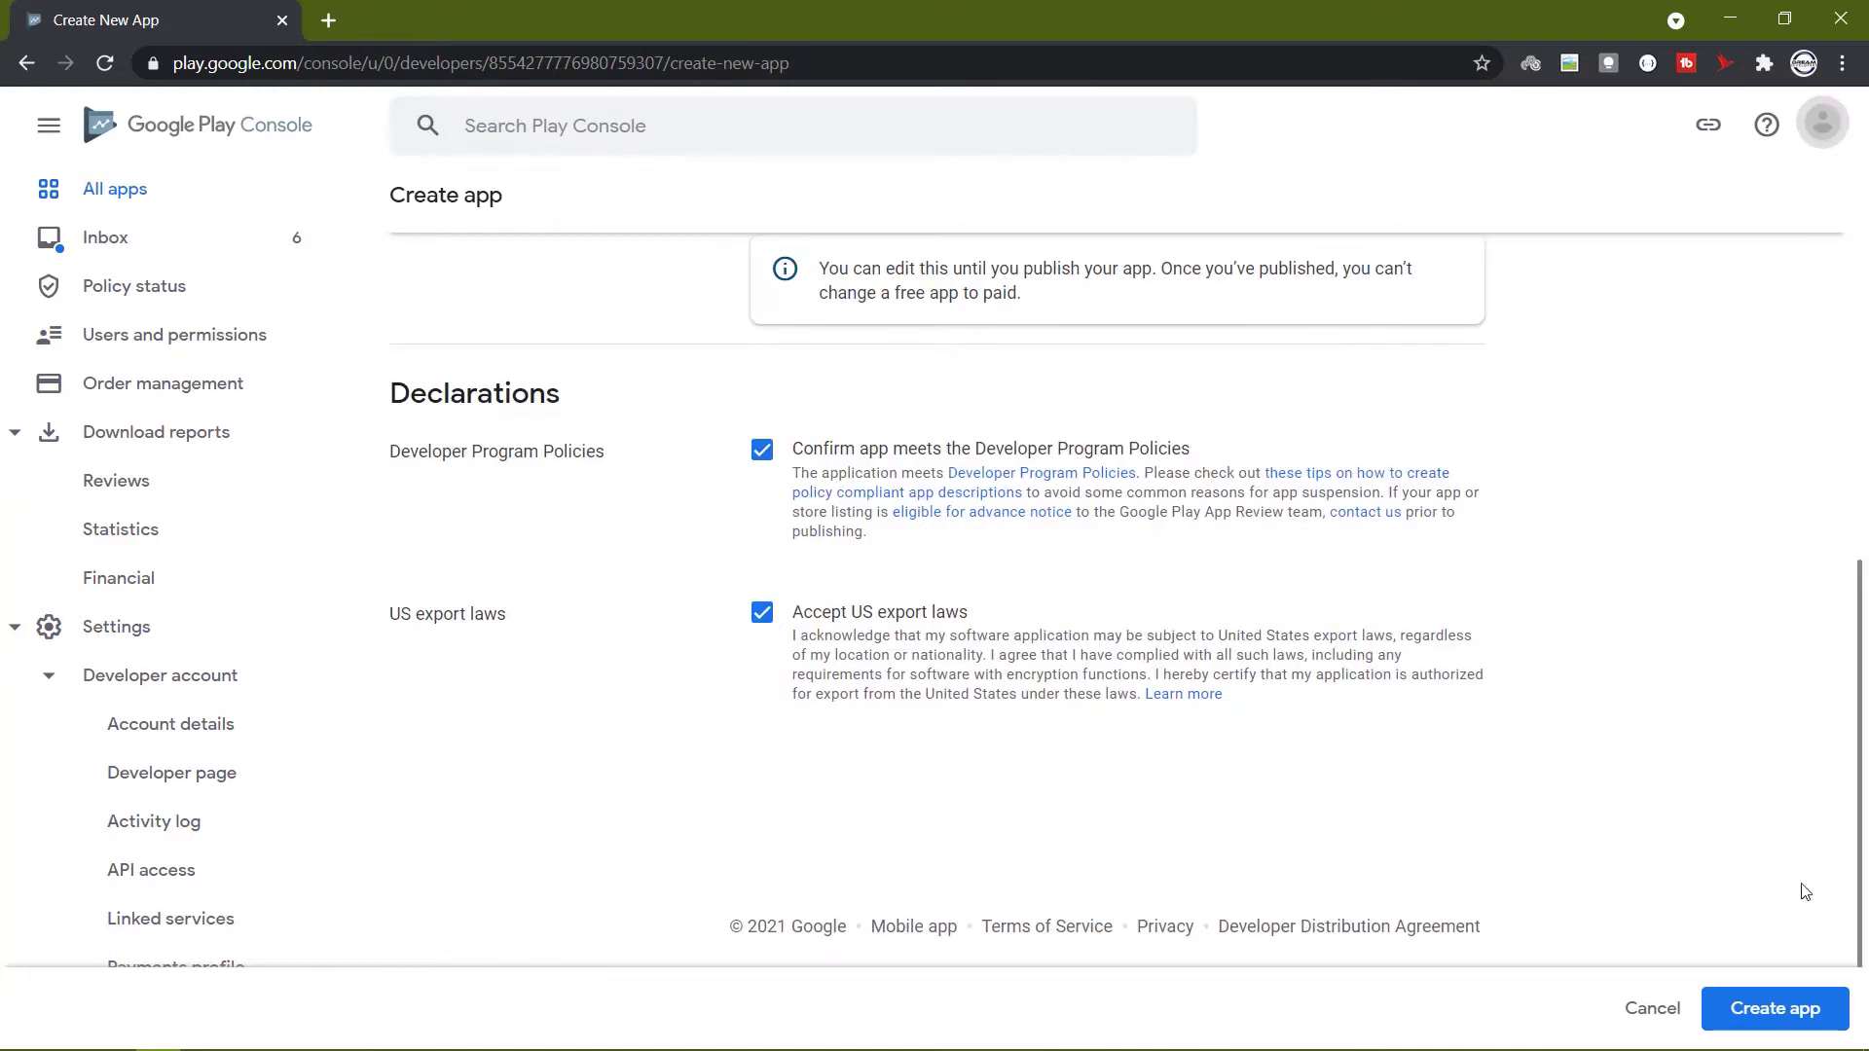
left_click(1769, 1015)
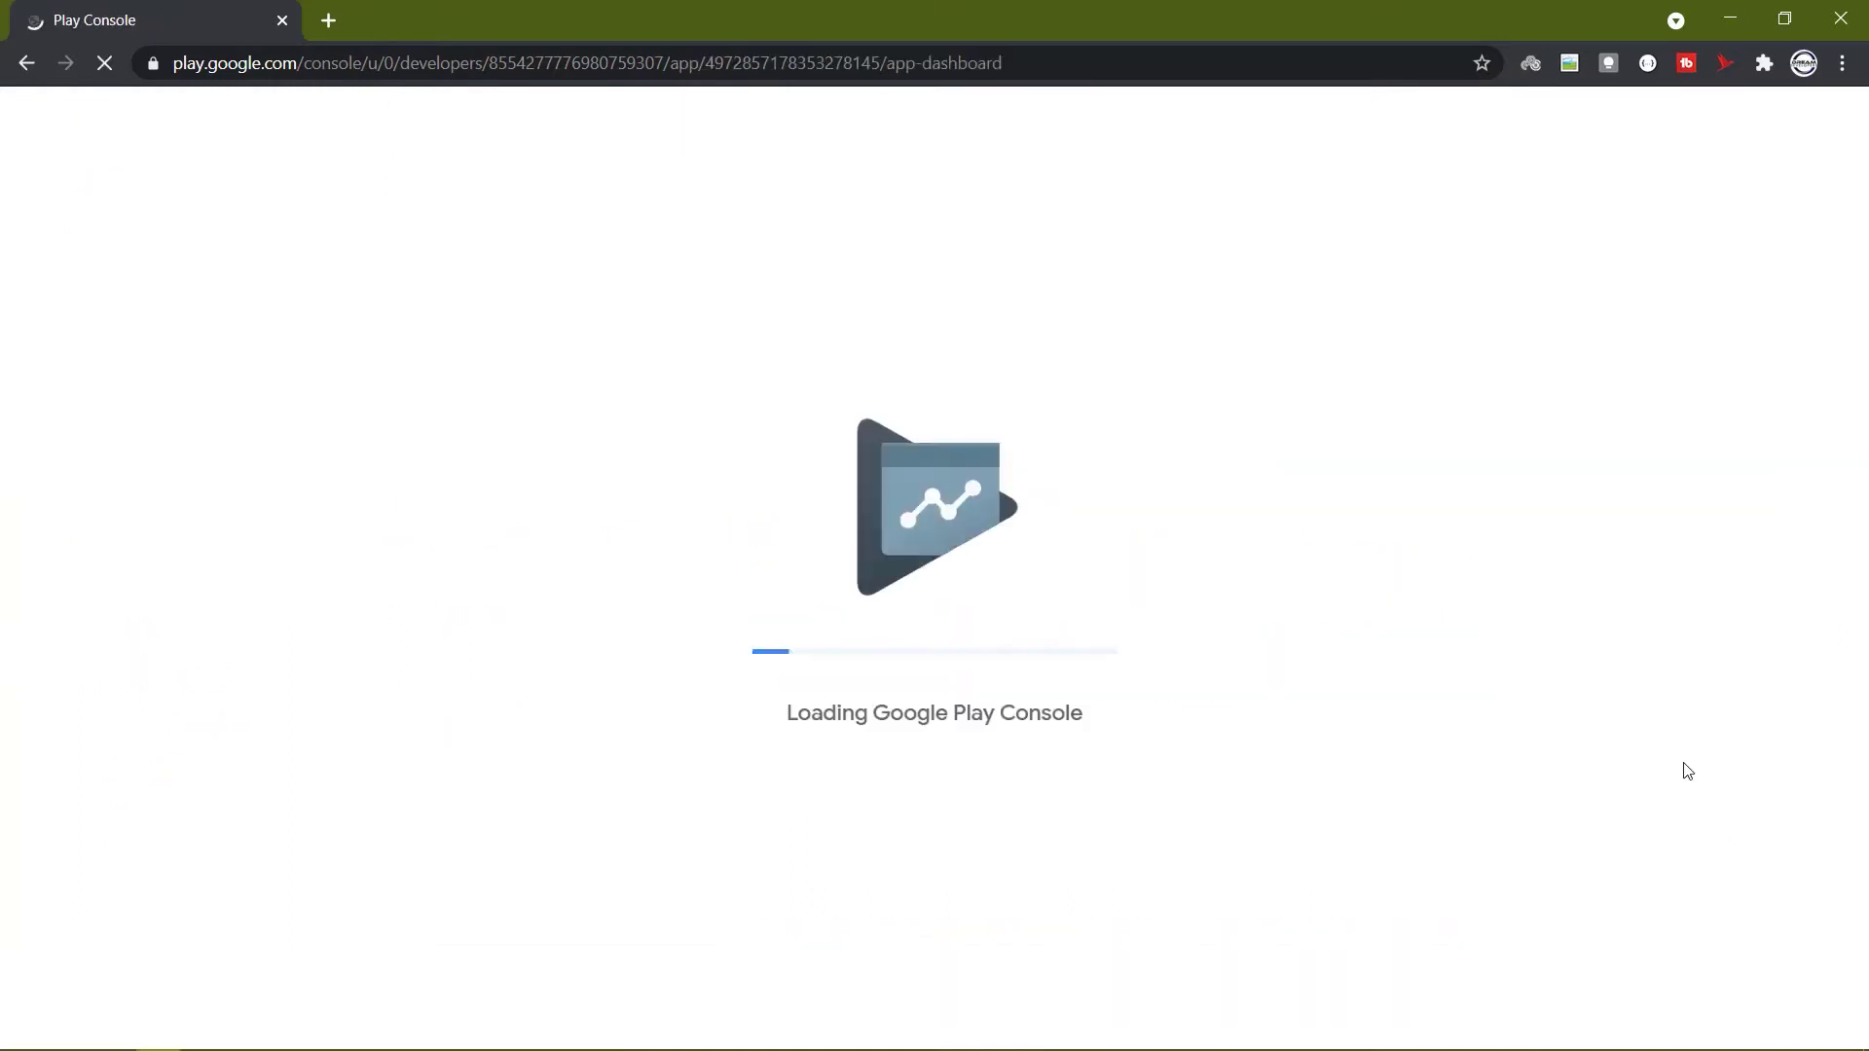
Expand the dashboard's 'Set up your app' tasks and open App access.
scroll(1358, 503, "down", 10)
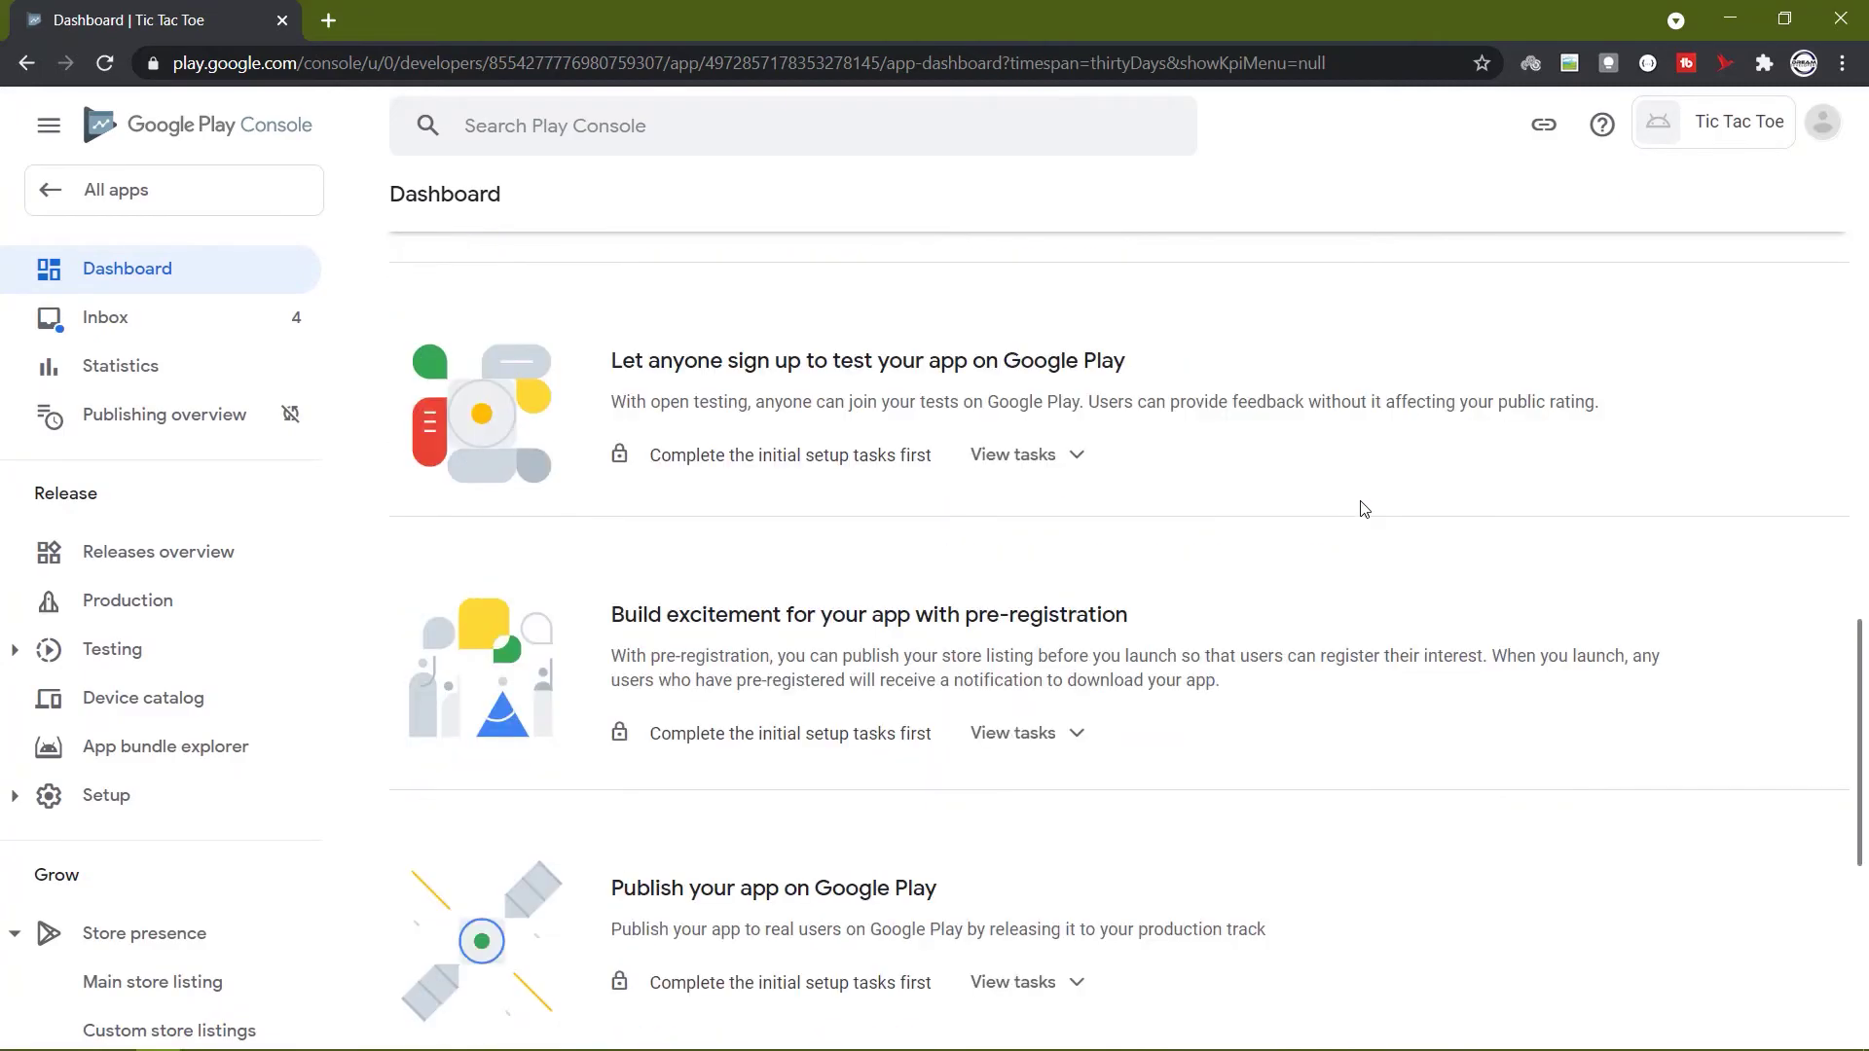
scroll(1364, 509, "up", 10)
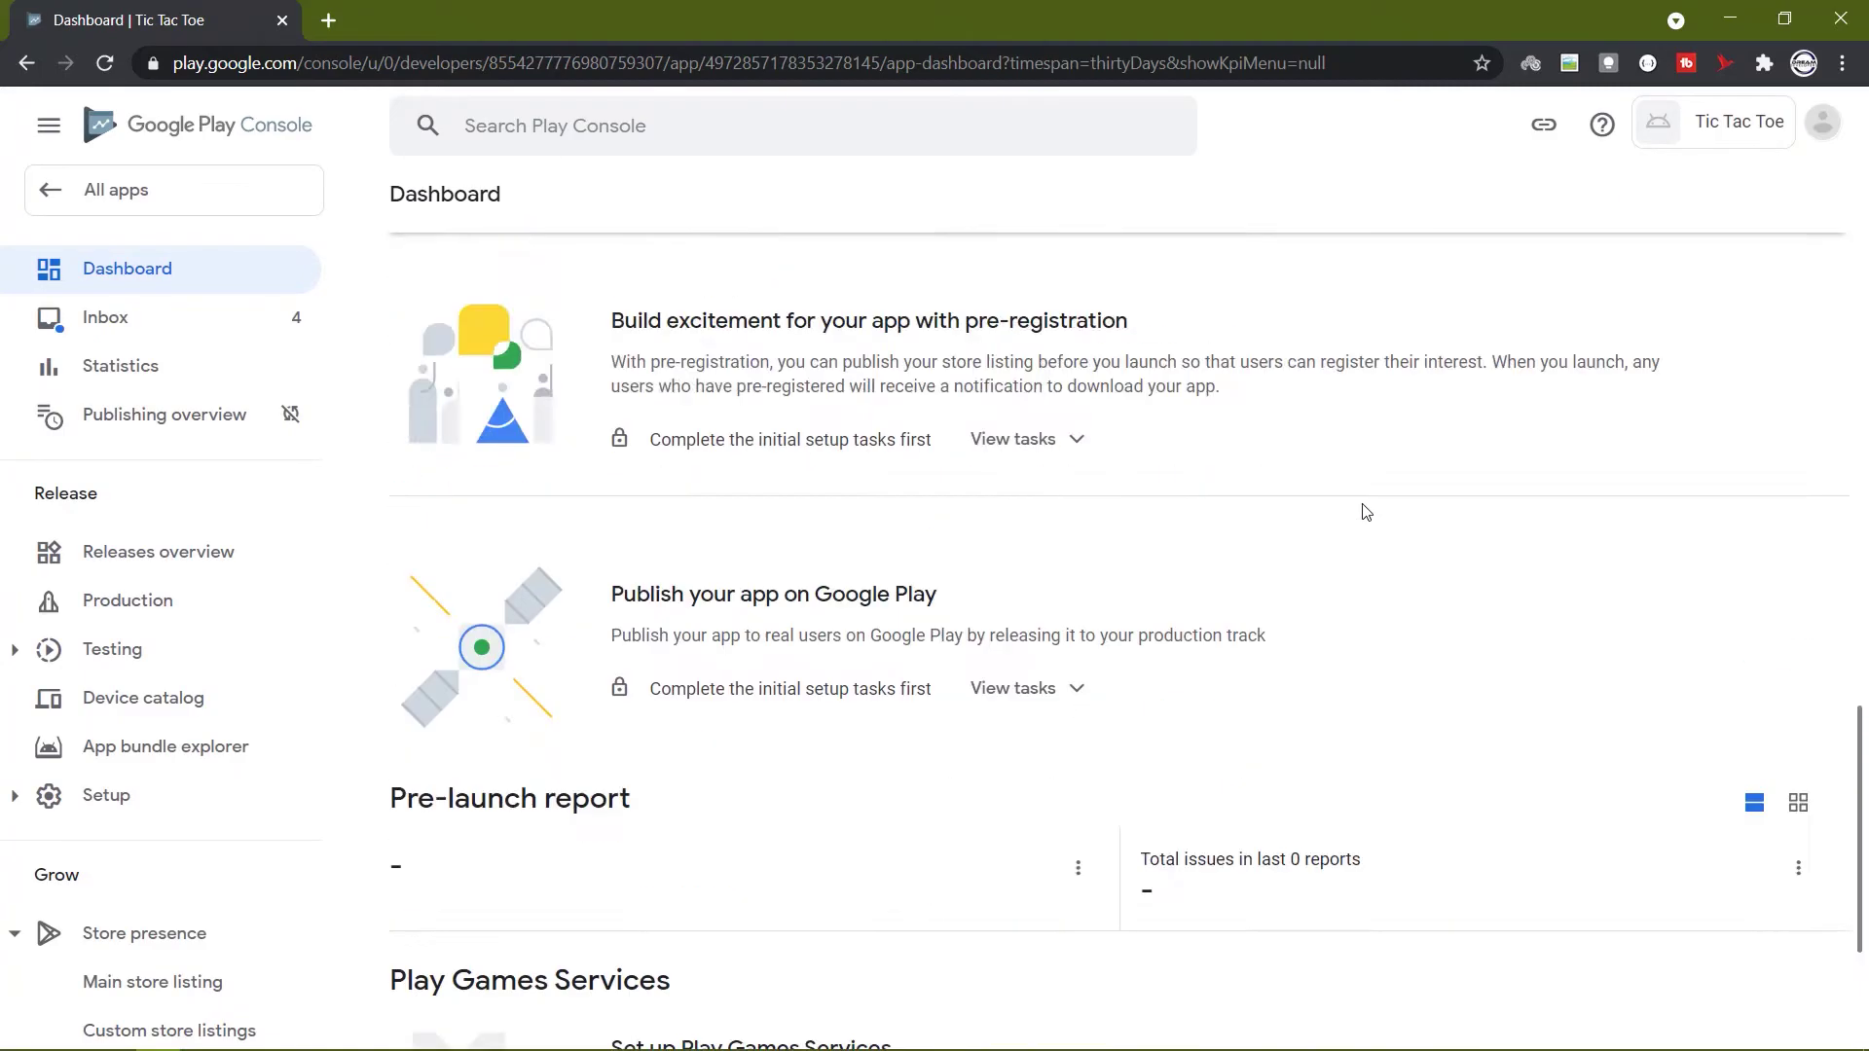
left_click(704, 639)
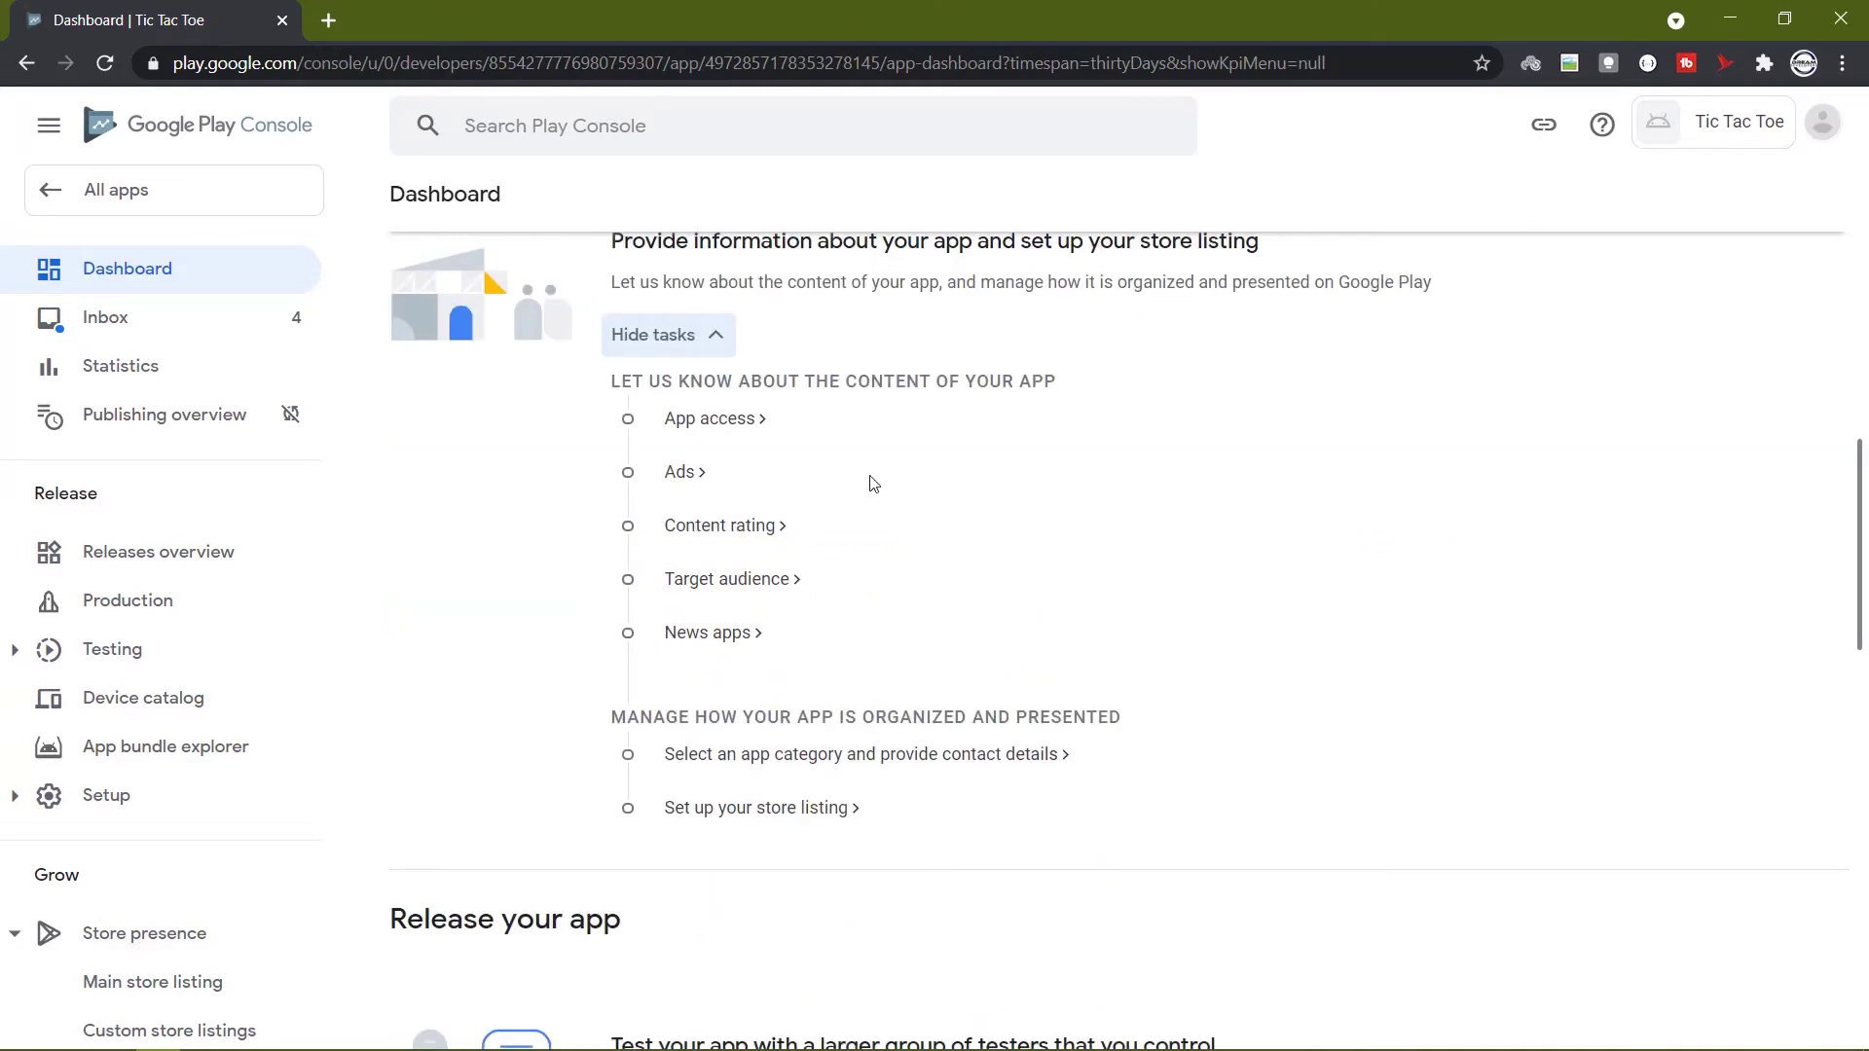
left_click(733, 422)
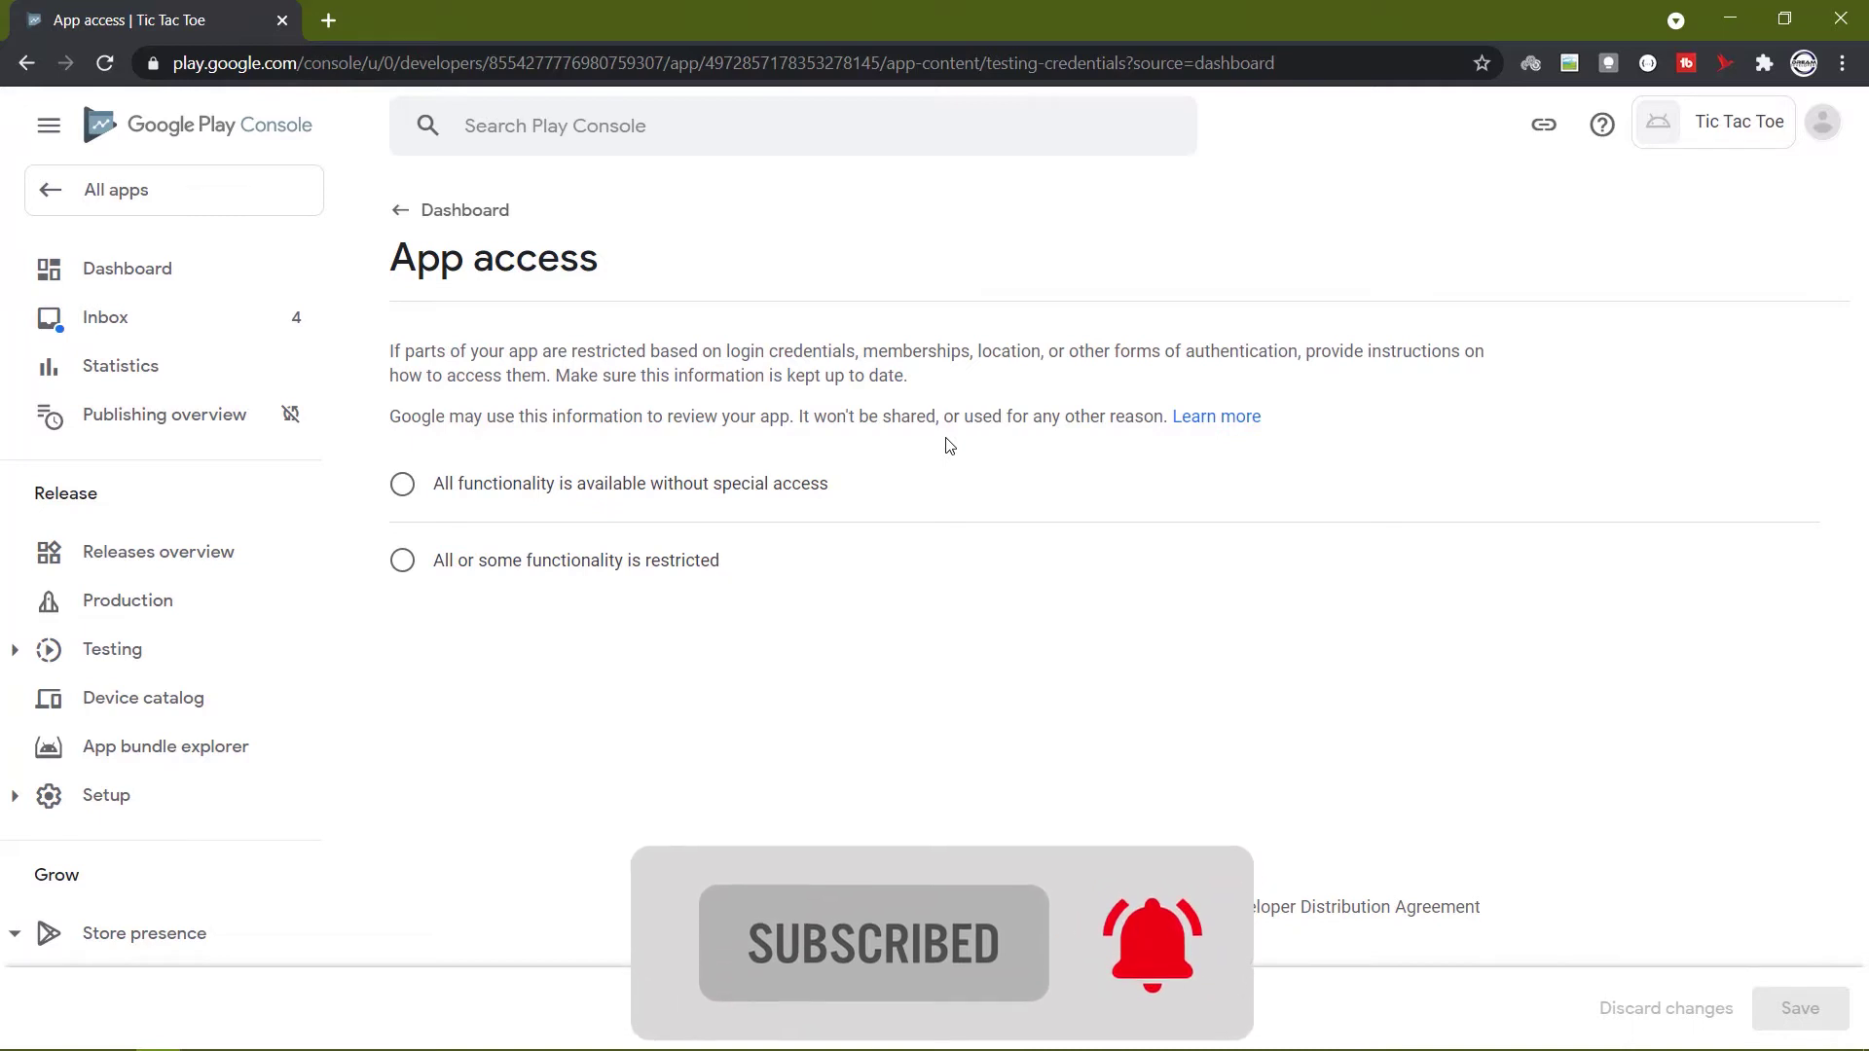
Declare all functionality available without special access and save it.
left_click(653, 487)
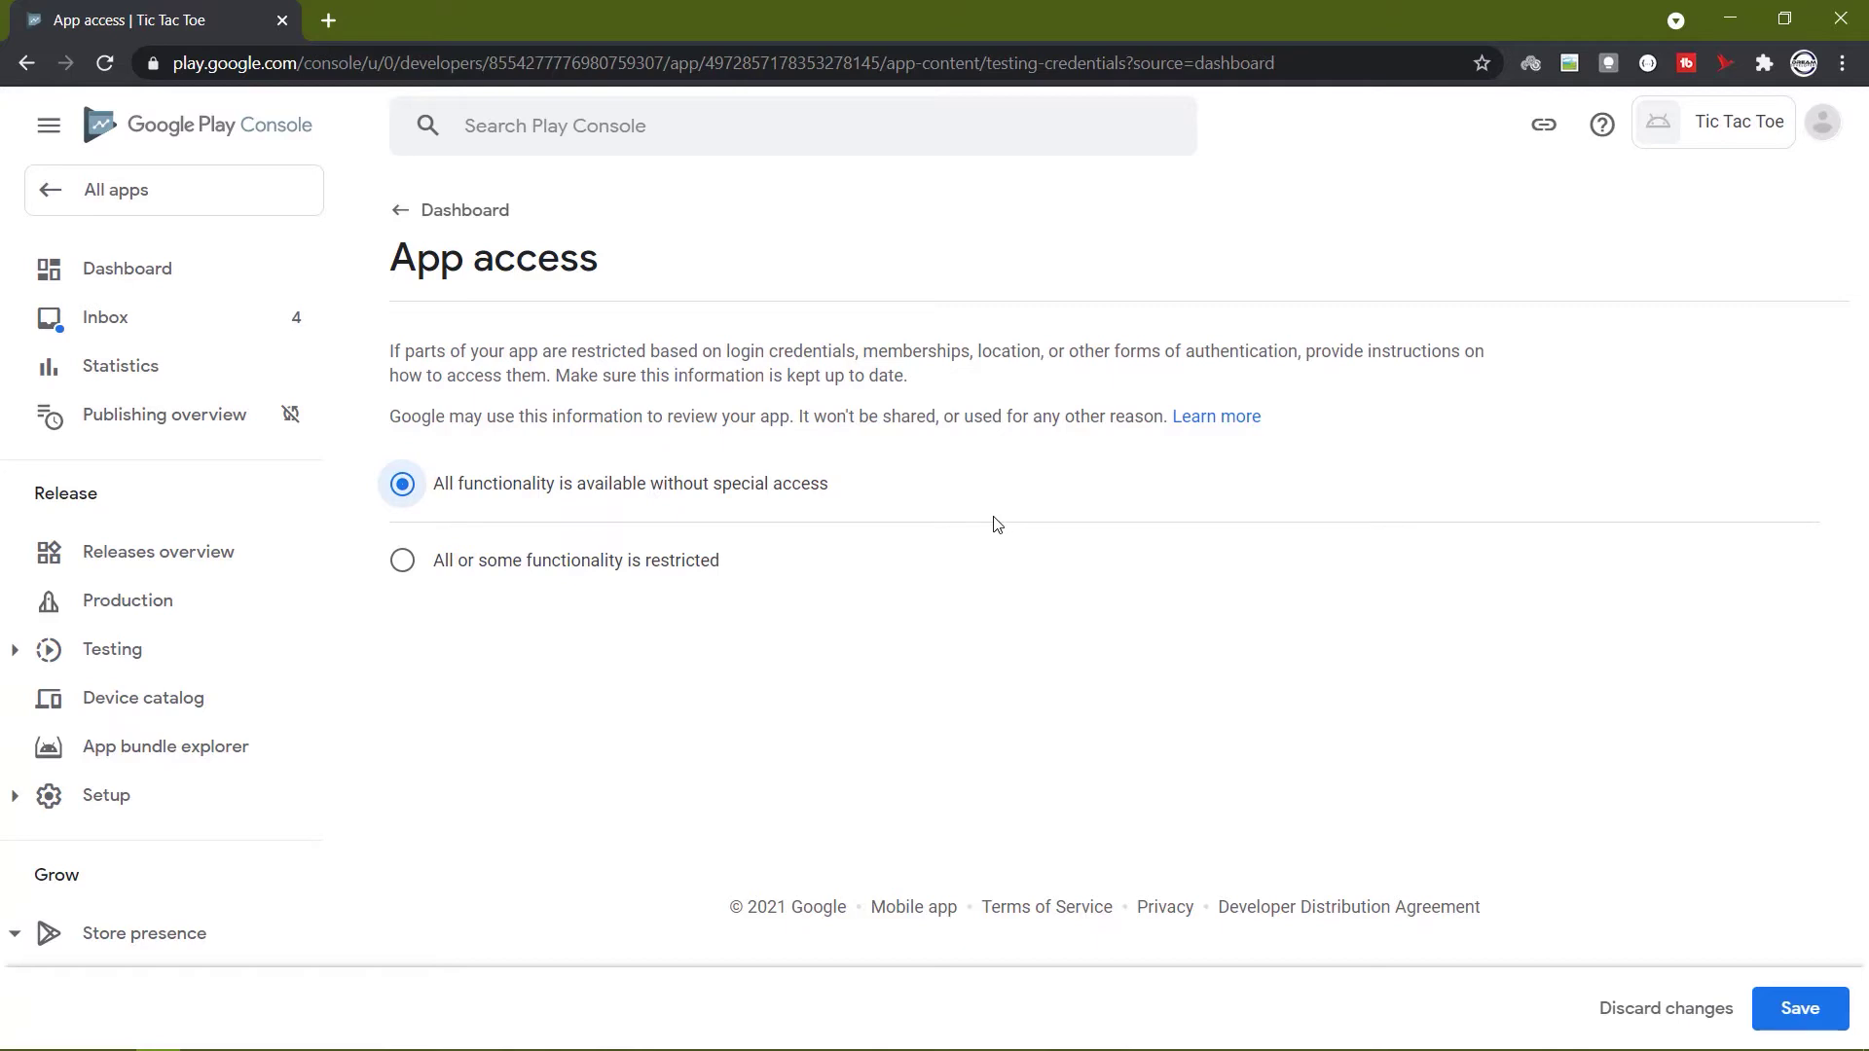
left_click(1794, 1010)
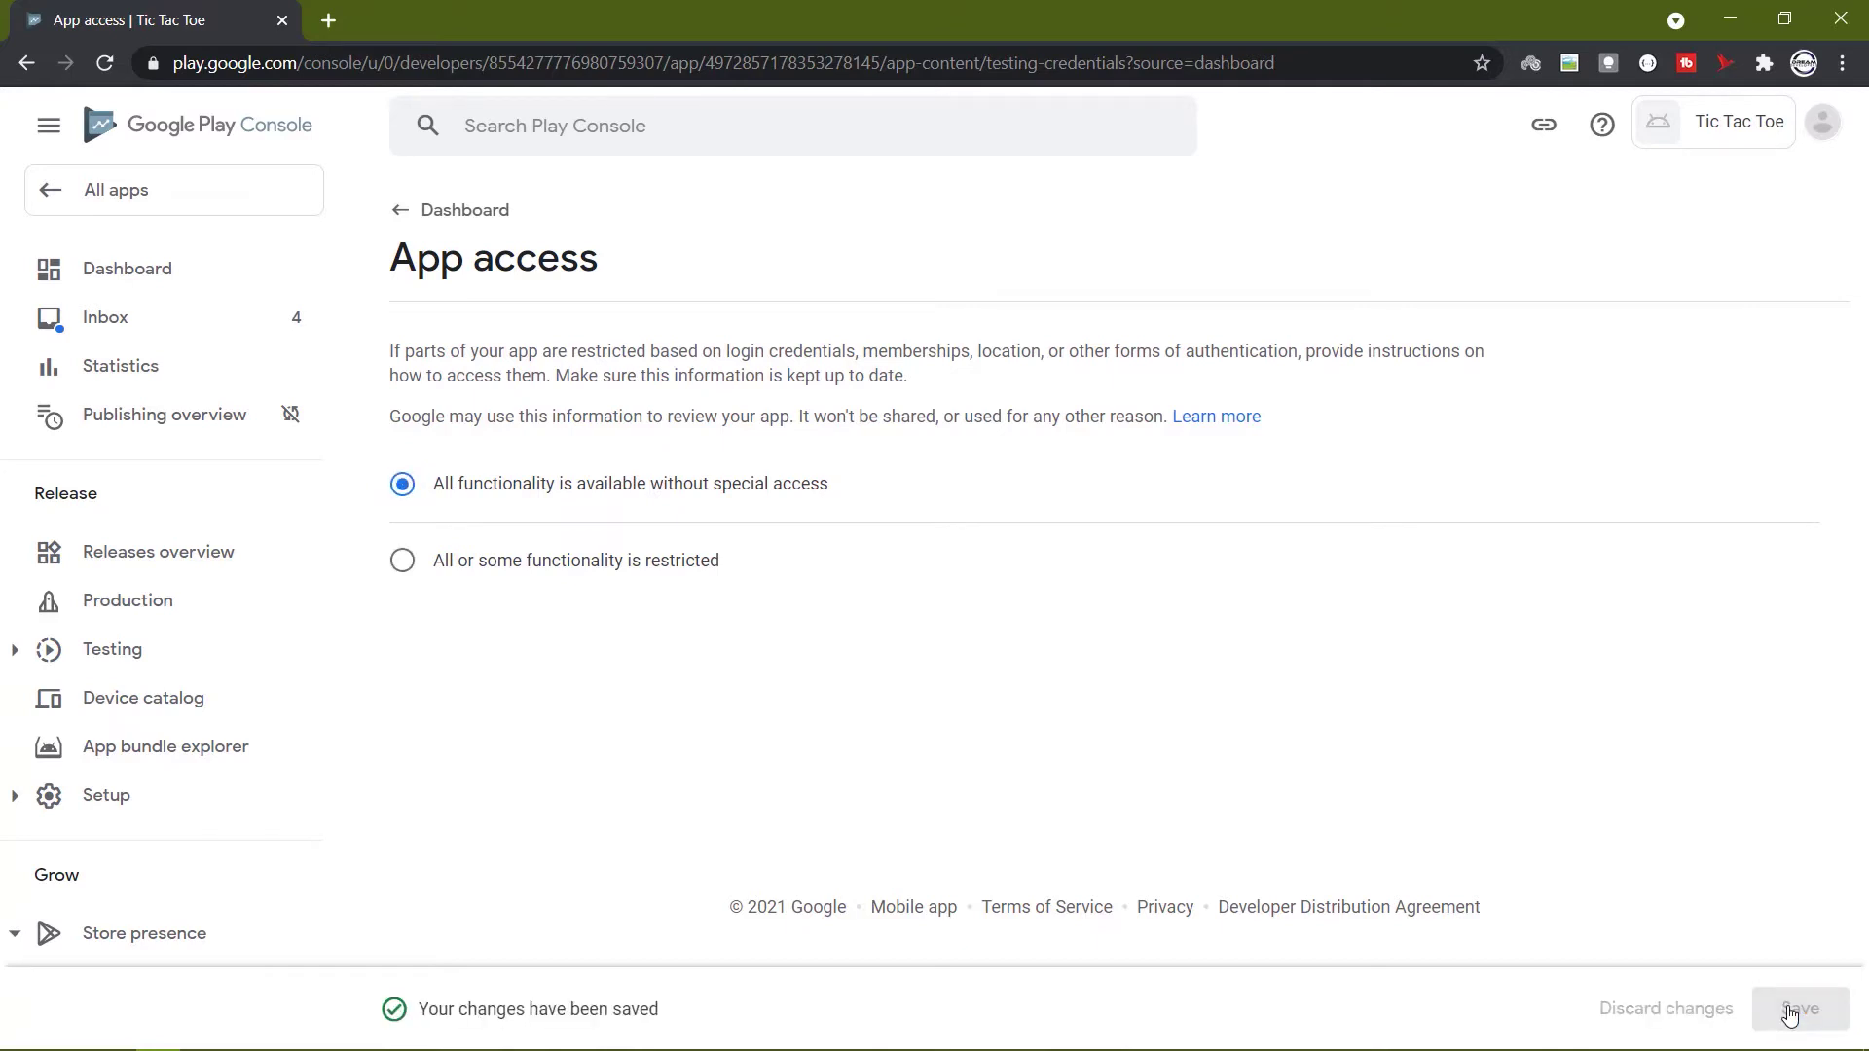
left_click(401, 216)
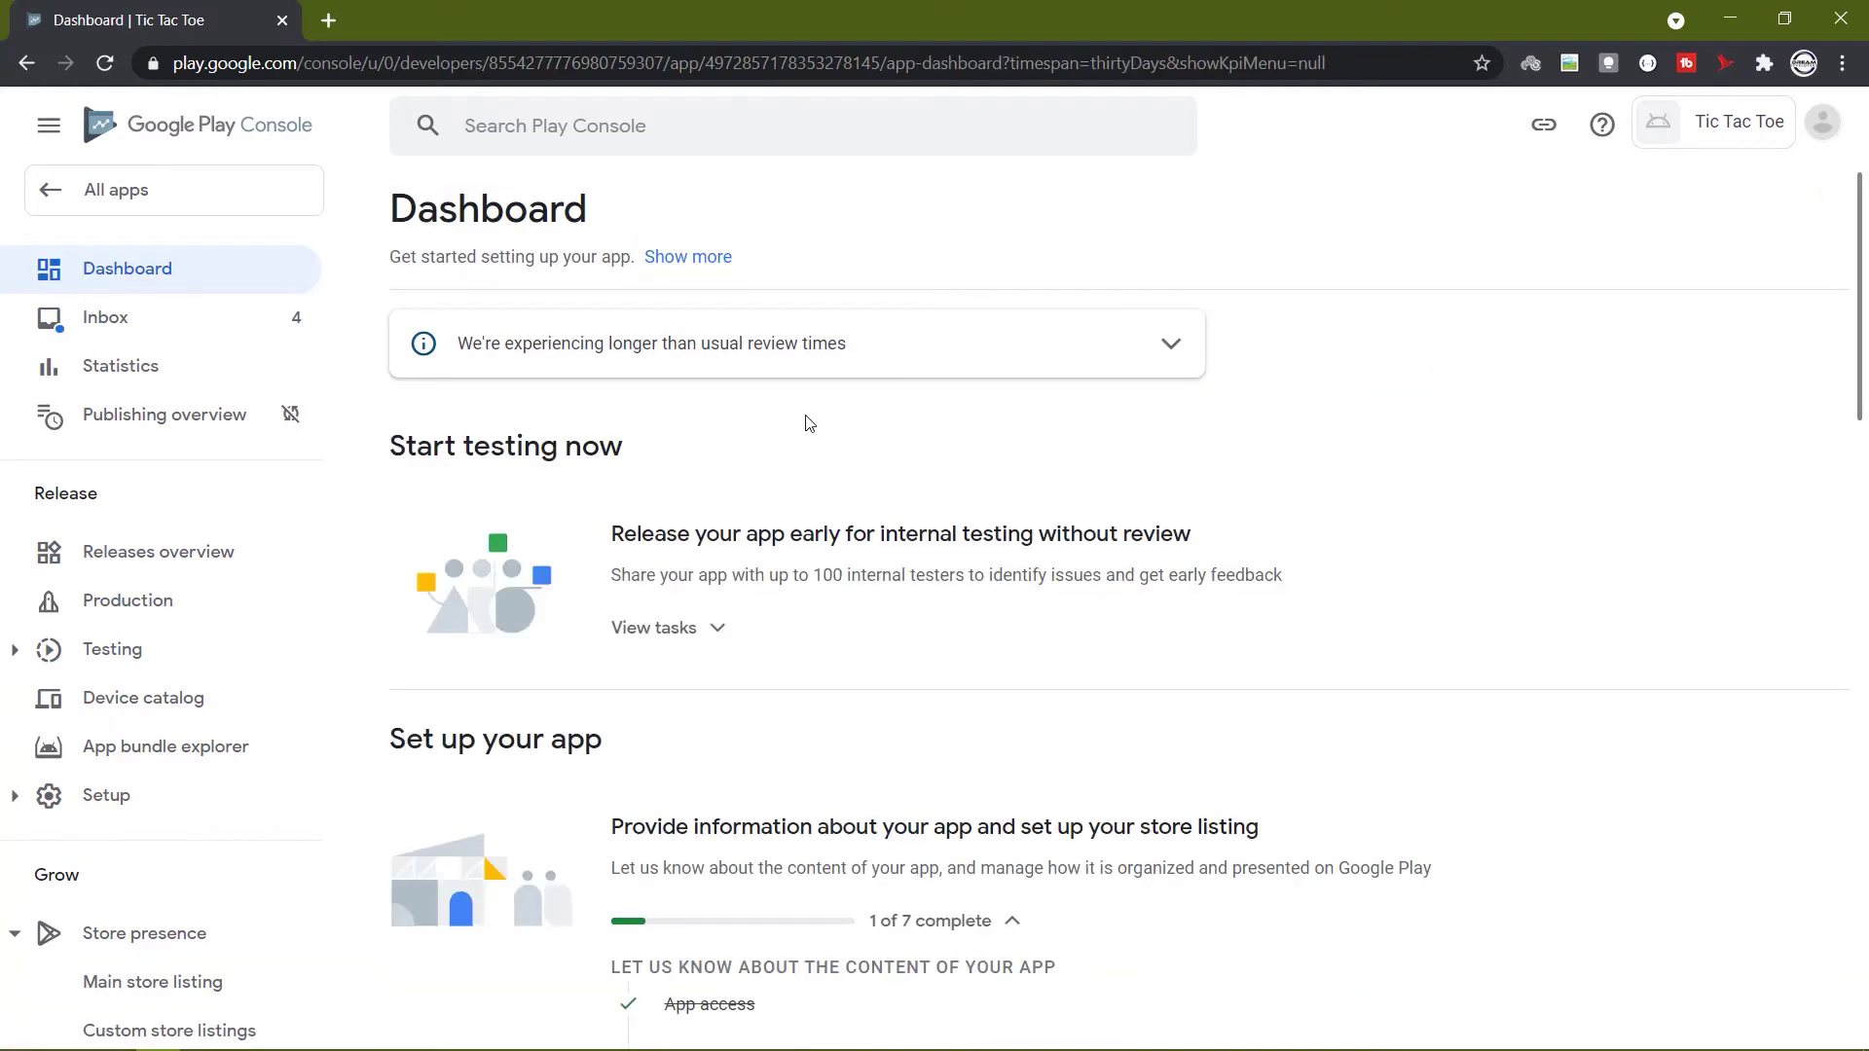
Declare 'Yes, my app contains ads' in the Ads section and save it.
scroll(811, 448, "down", 4)
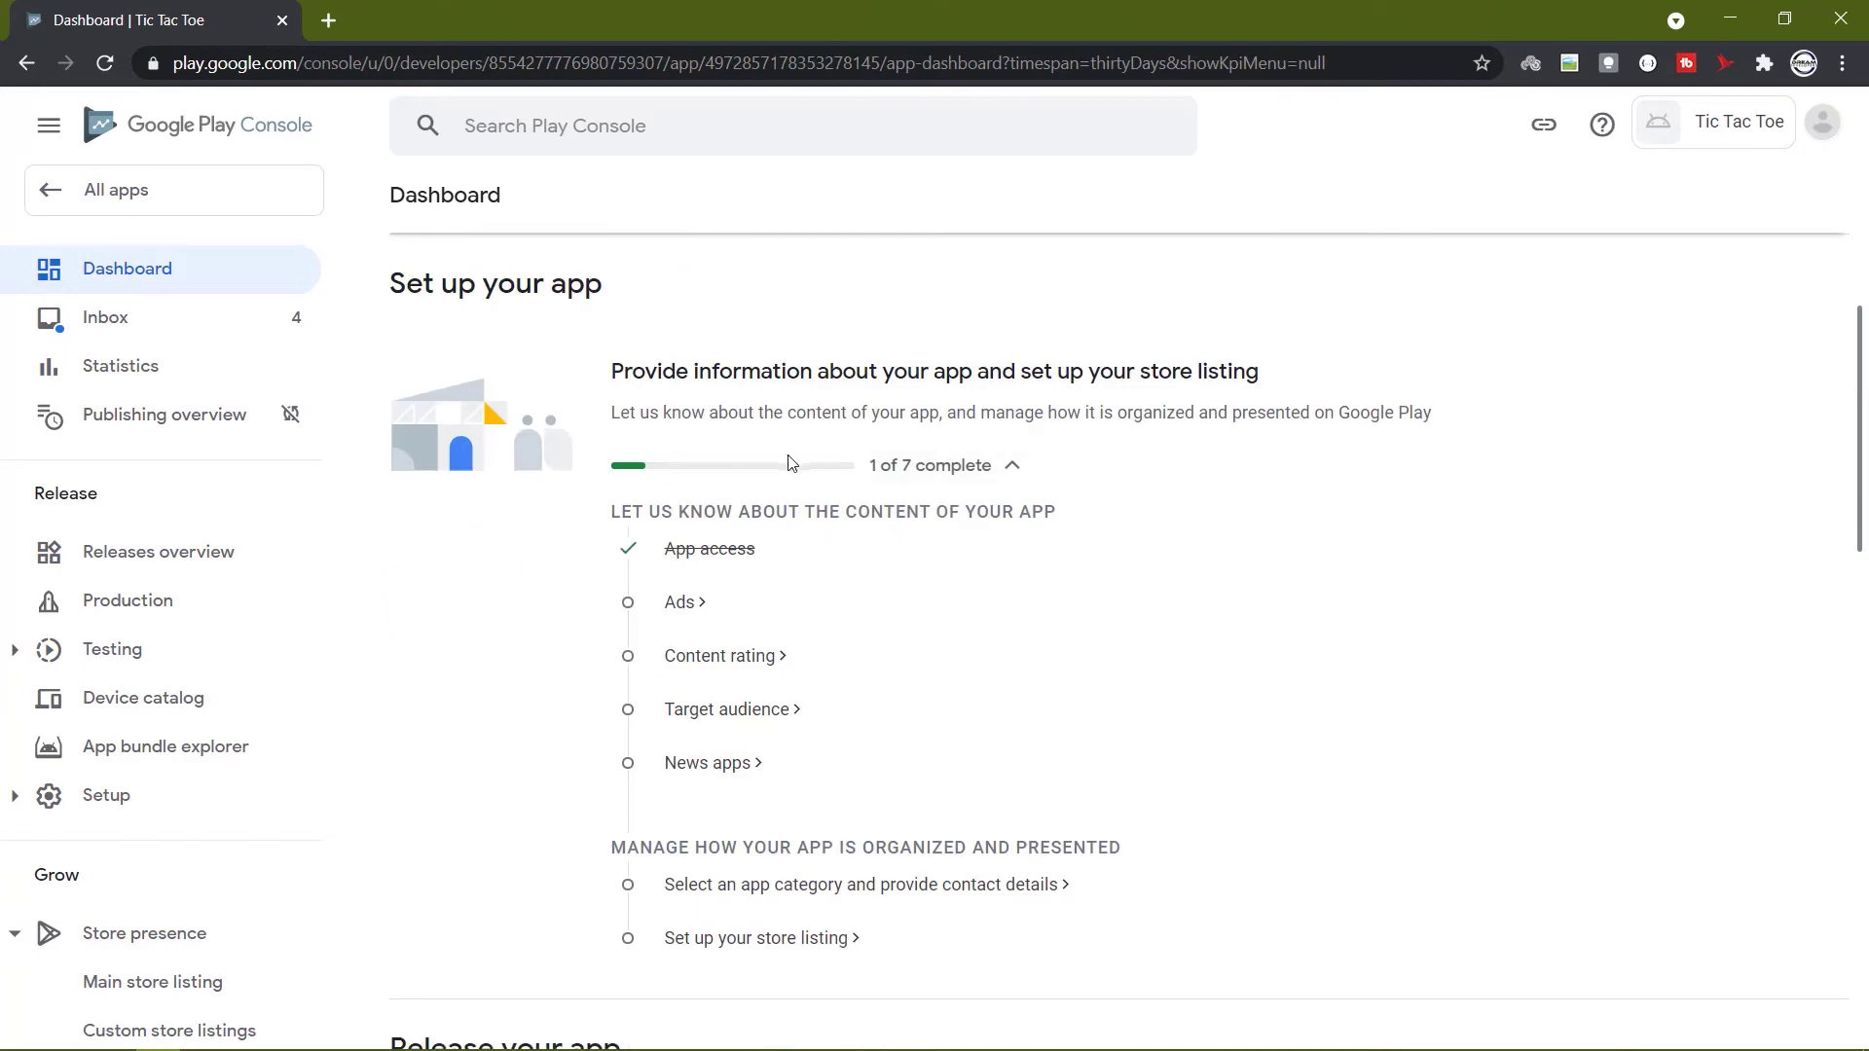
scroll(1240, 768, "up", 5)
scroll(1223, 698, "down", 6)
scroll(1237, 717, "down", 11)
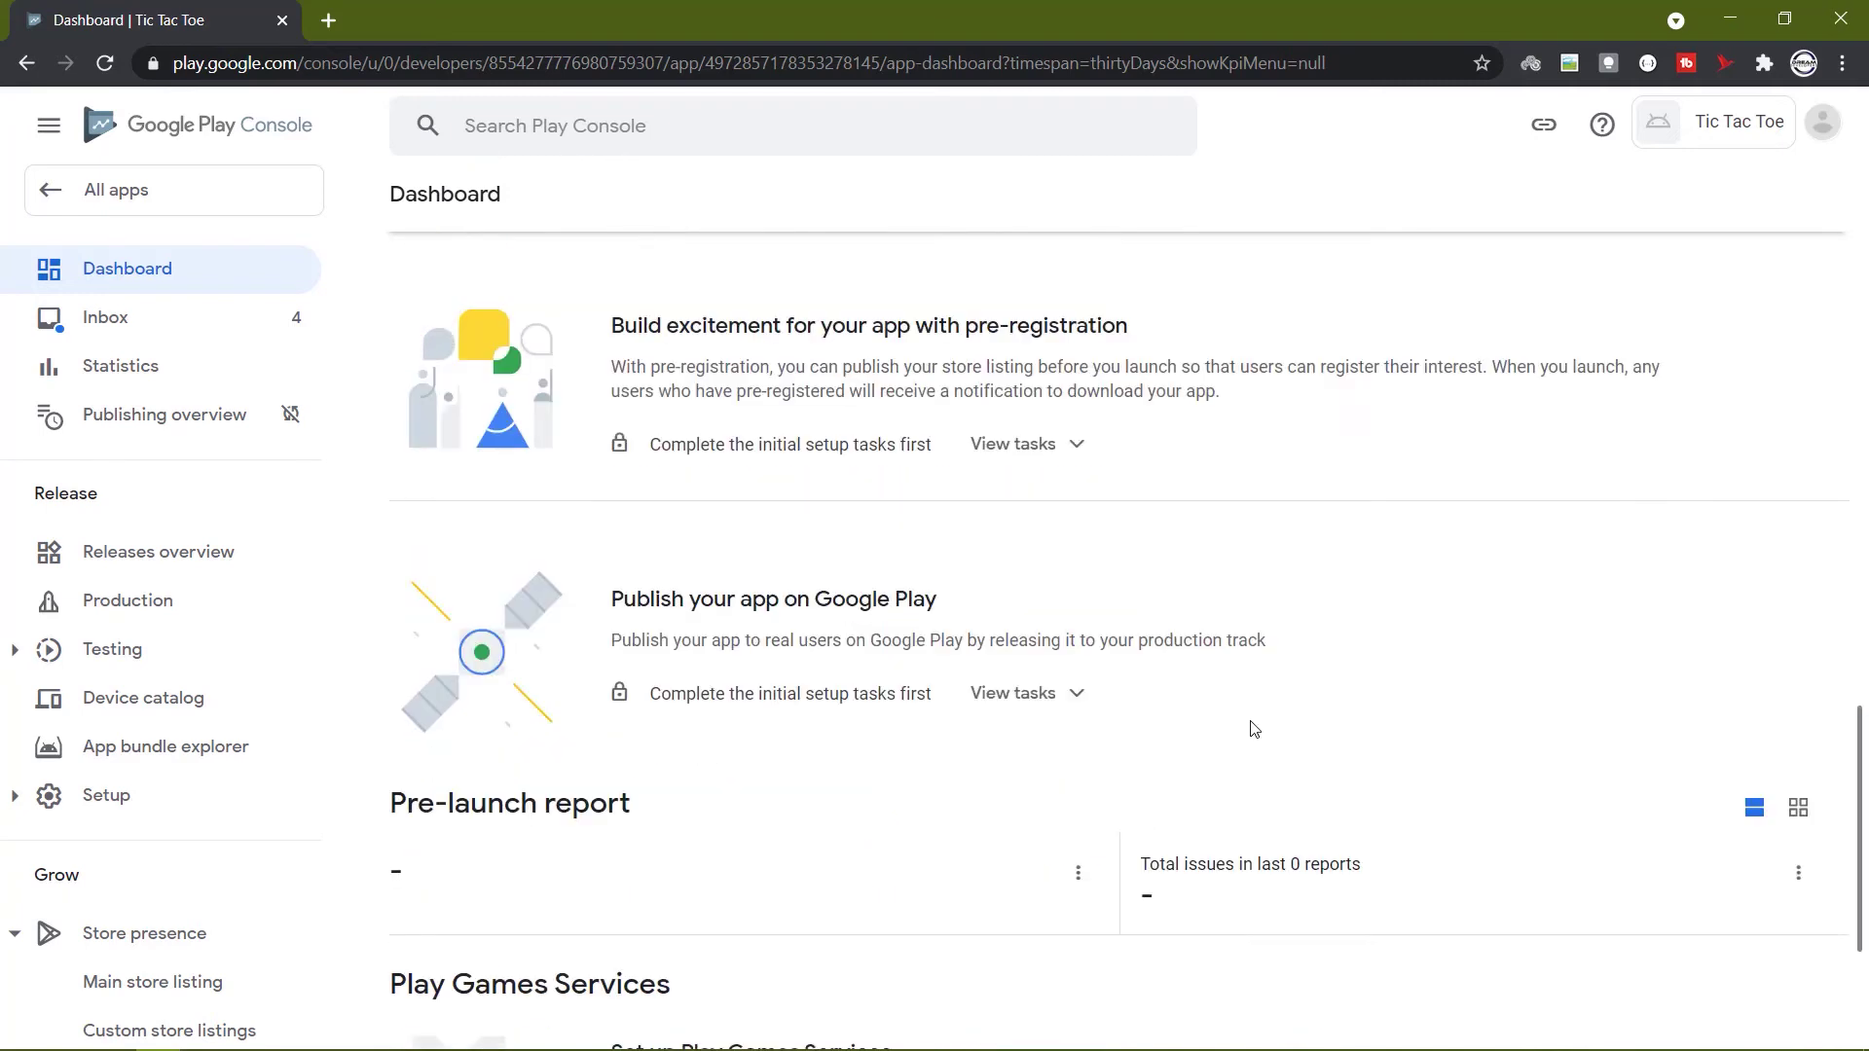
scroll(1255, 729, "up", 12)
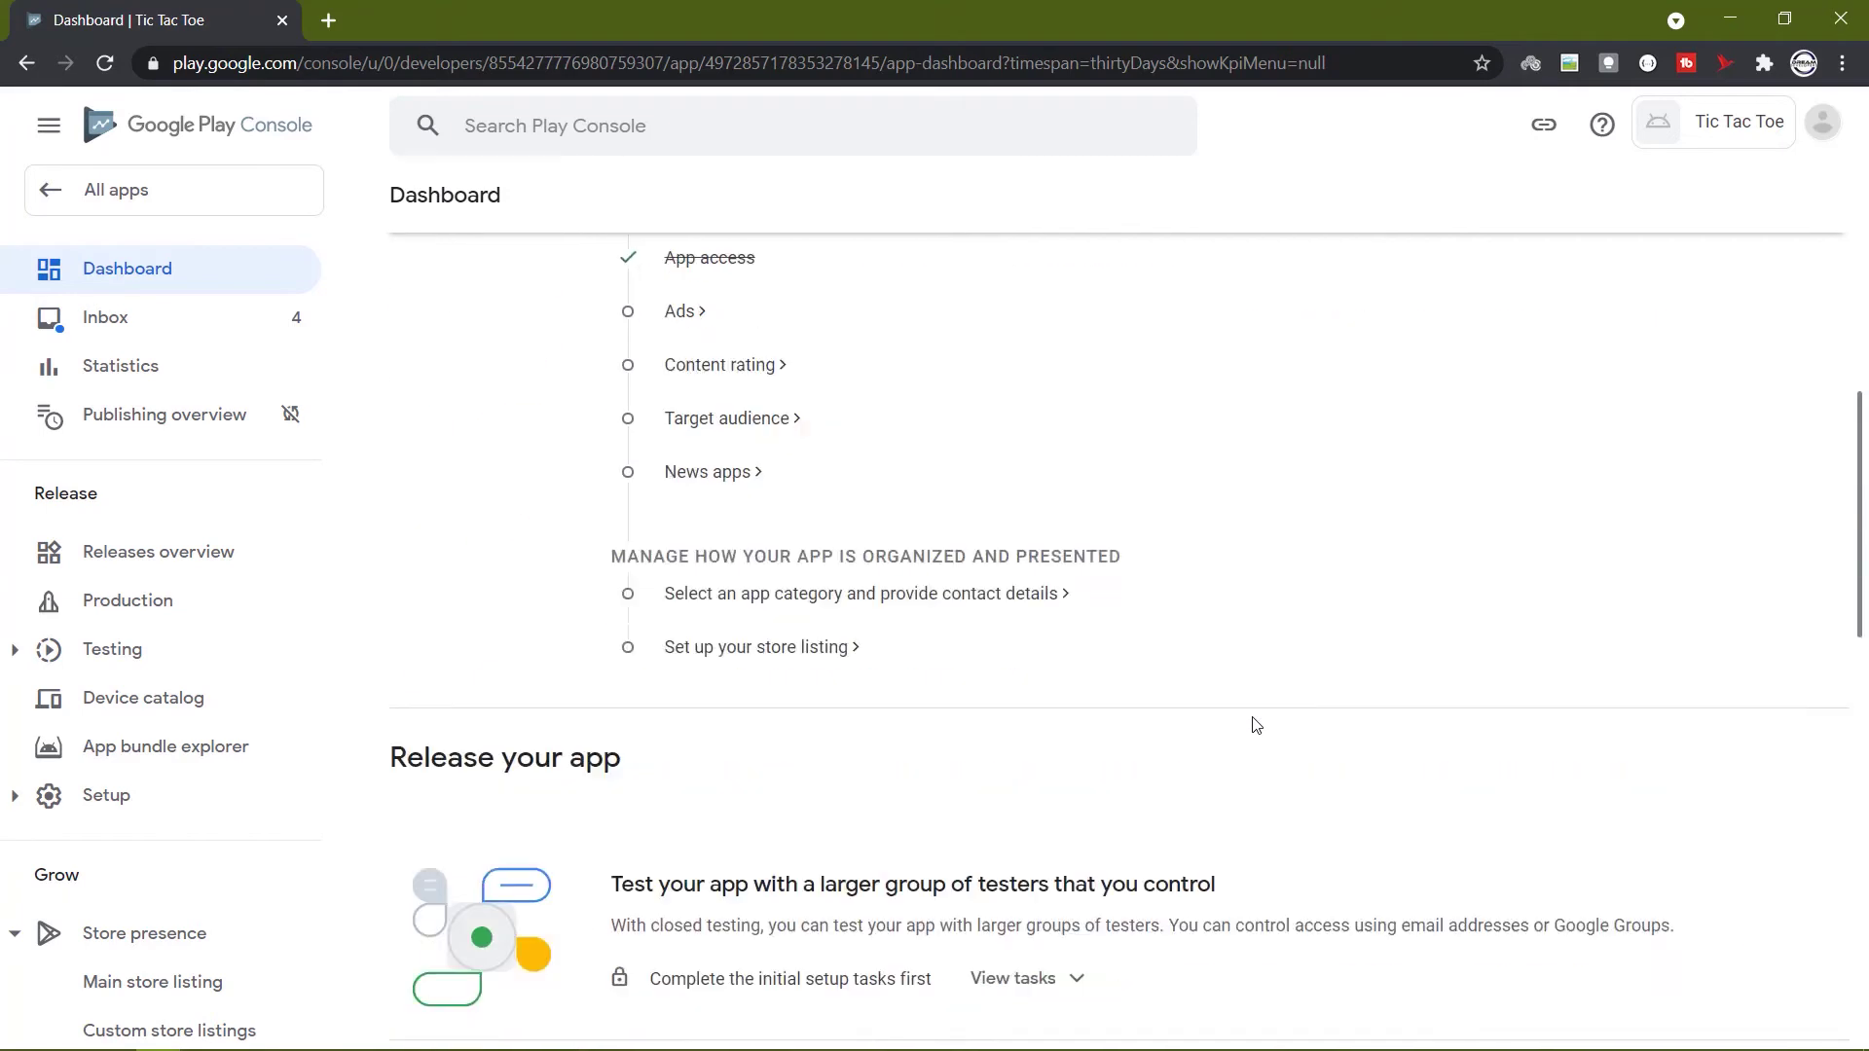
scroll(1256, 726, "down", 2)
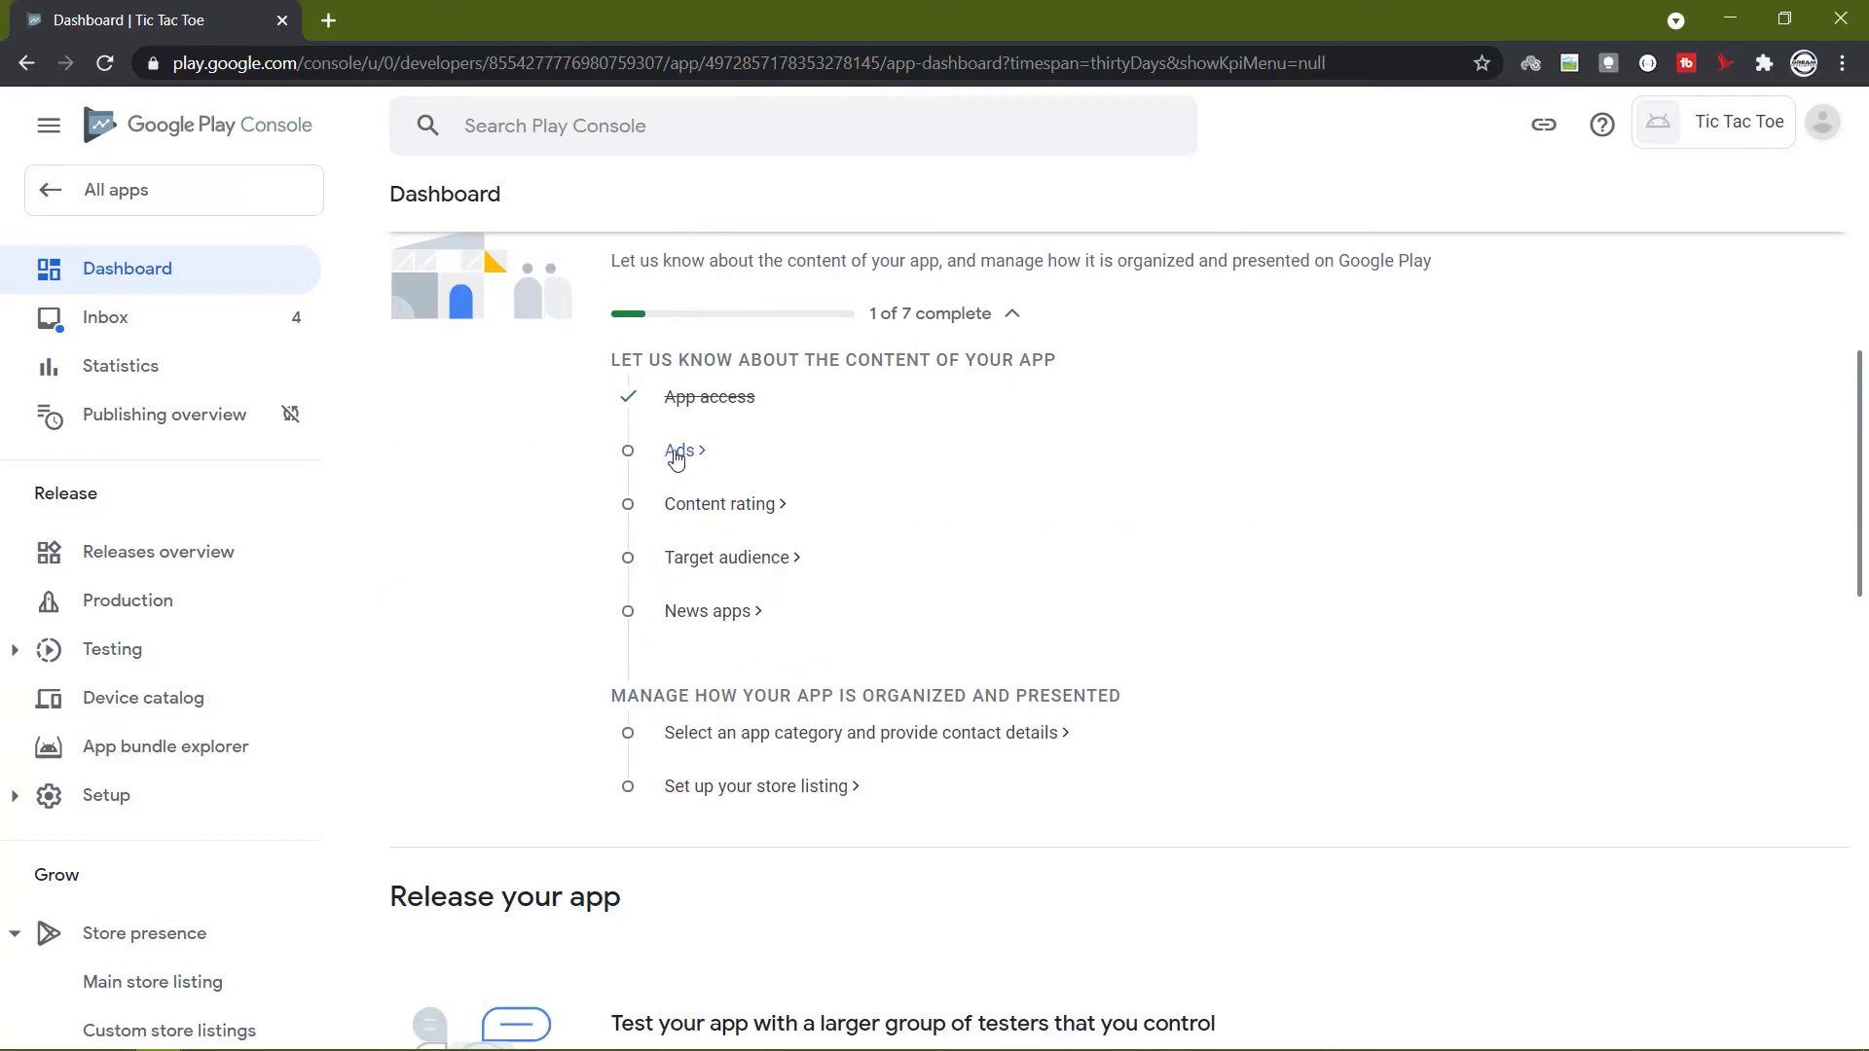
left_click(780, 475)
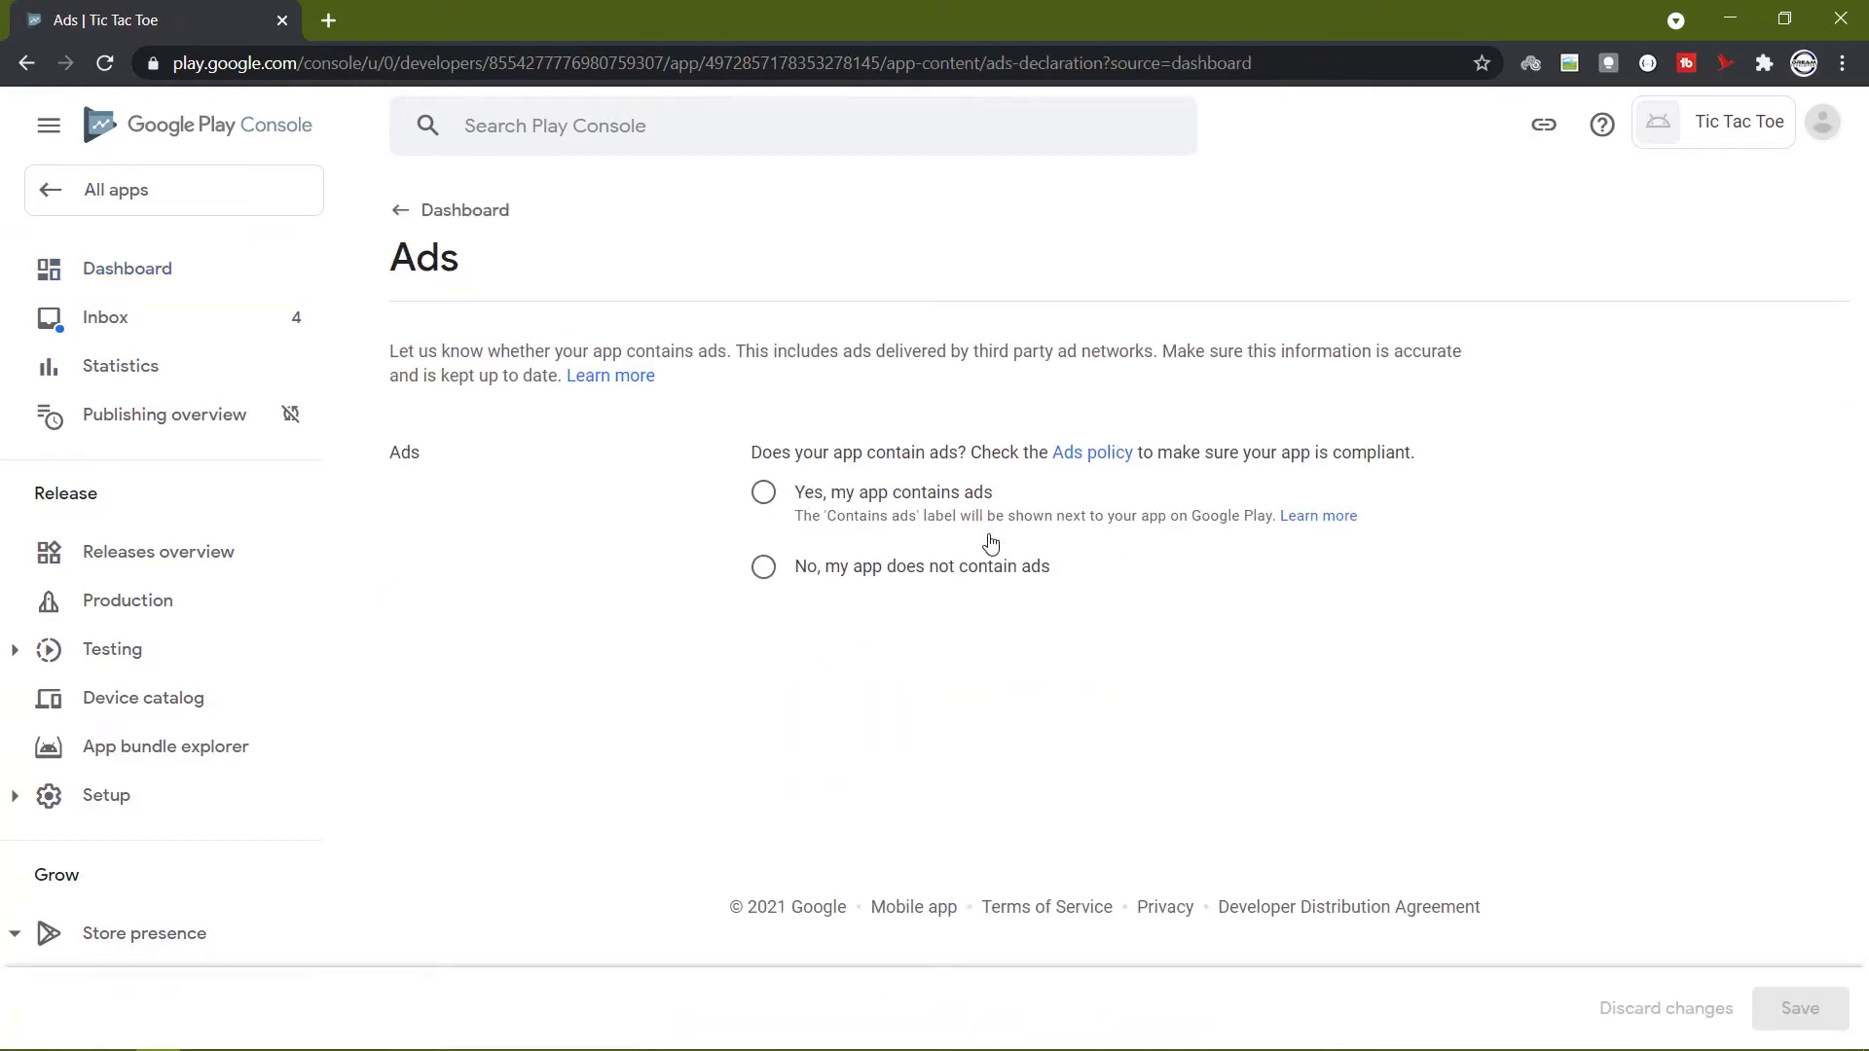
left_click(871, 512)
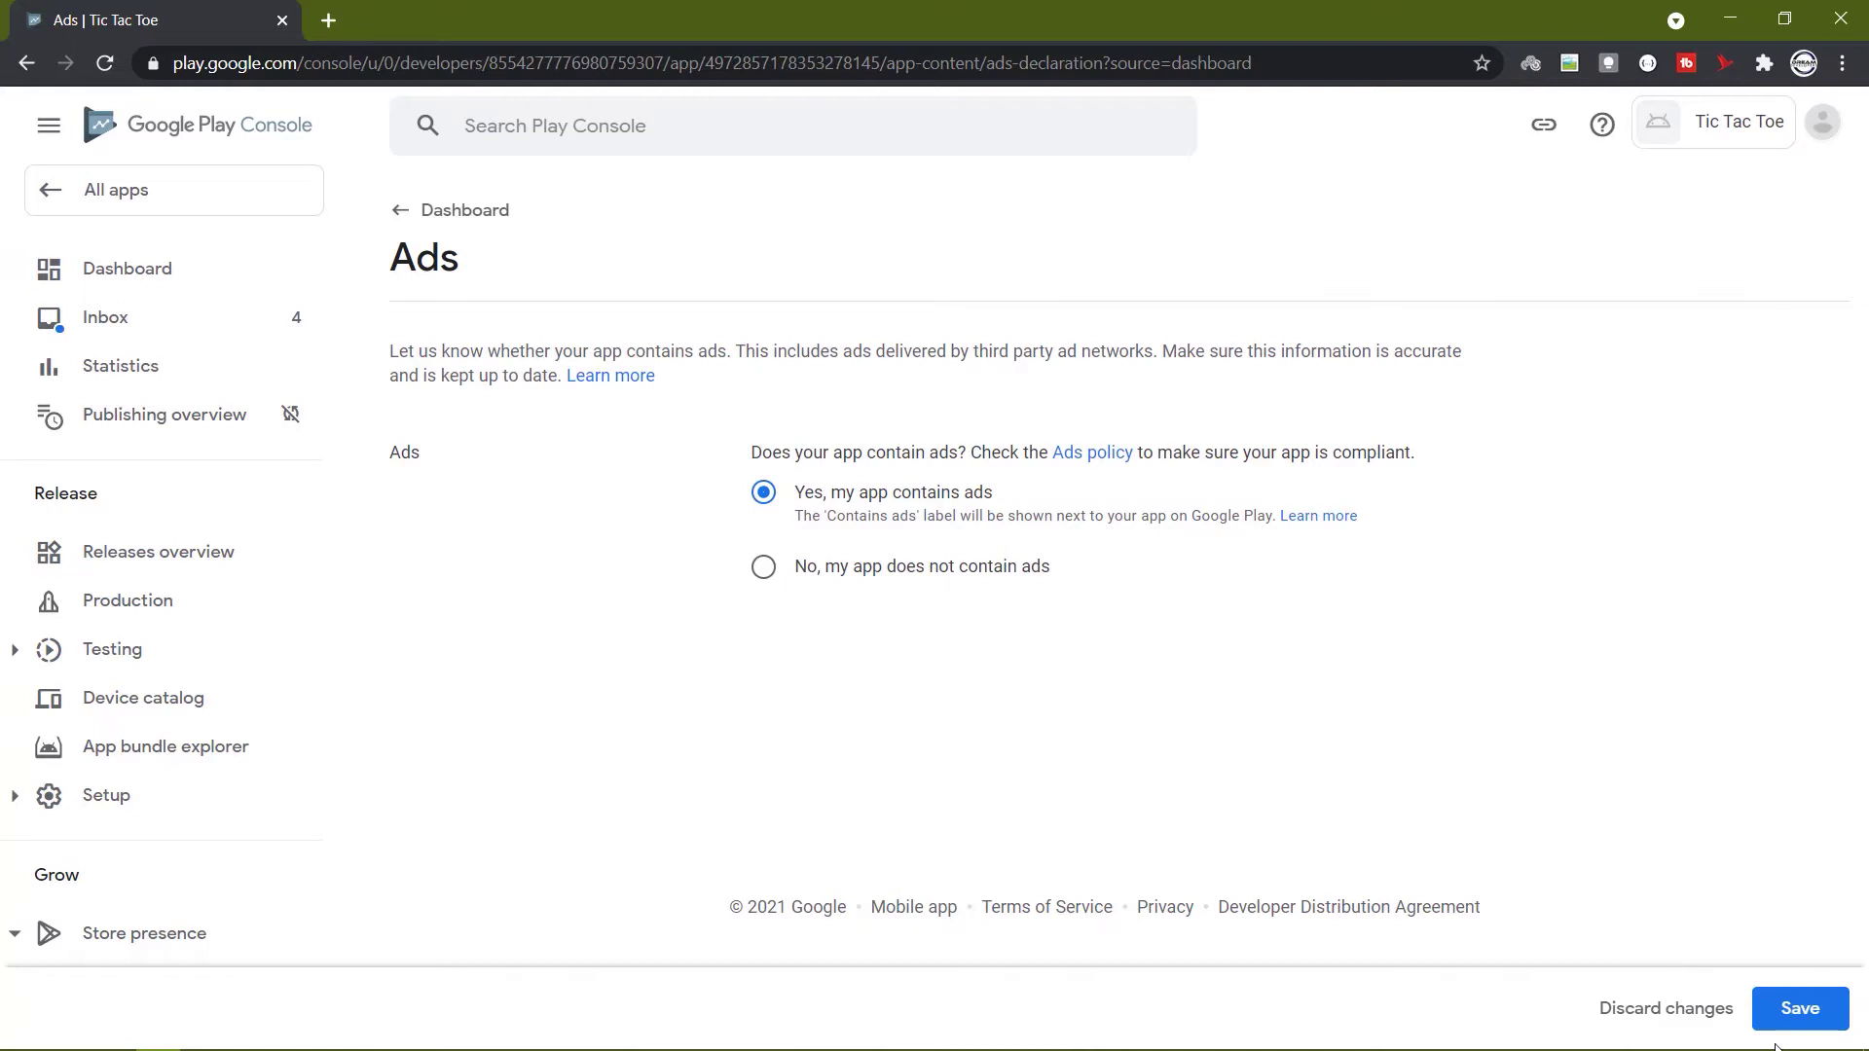
left_click(1784, 1011)
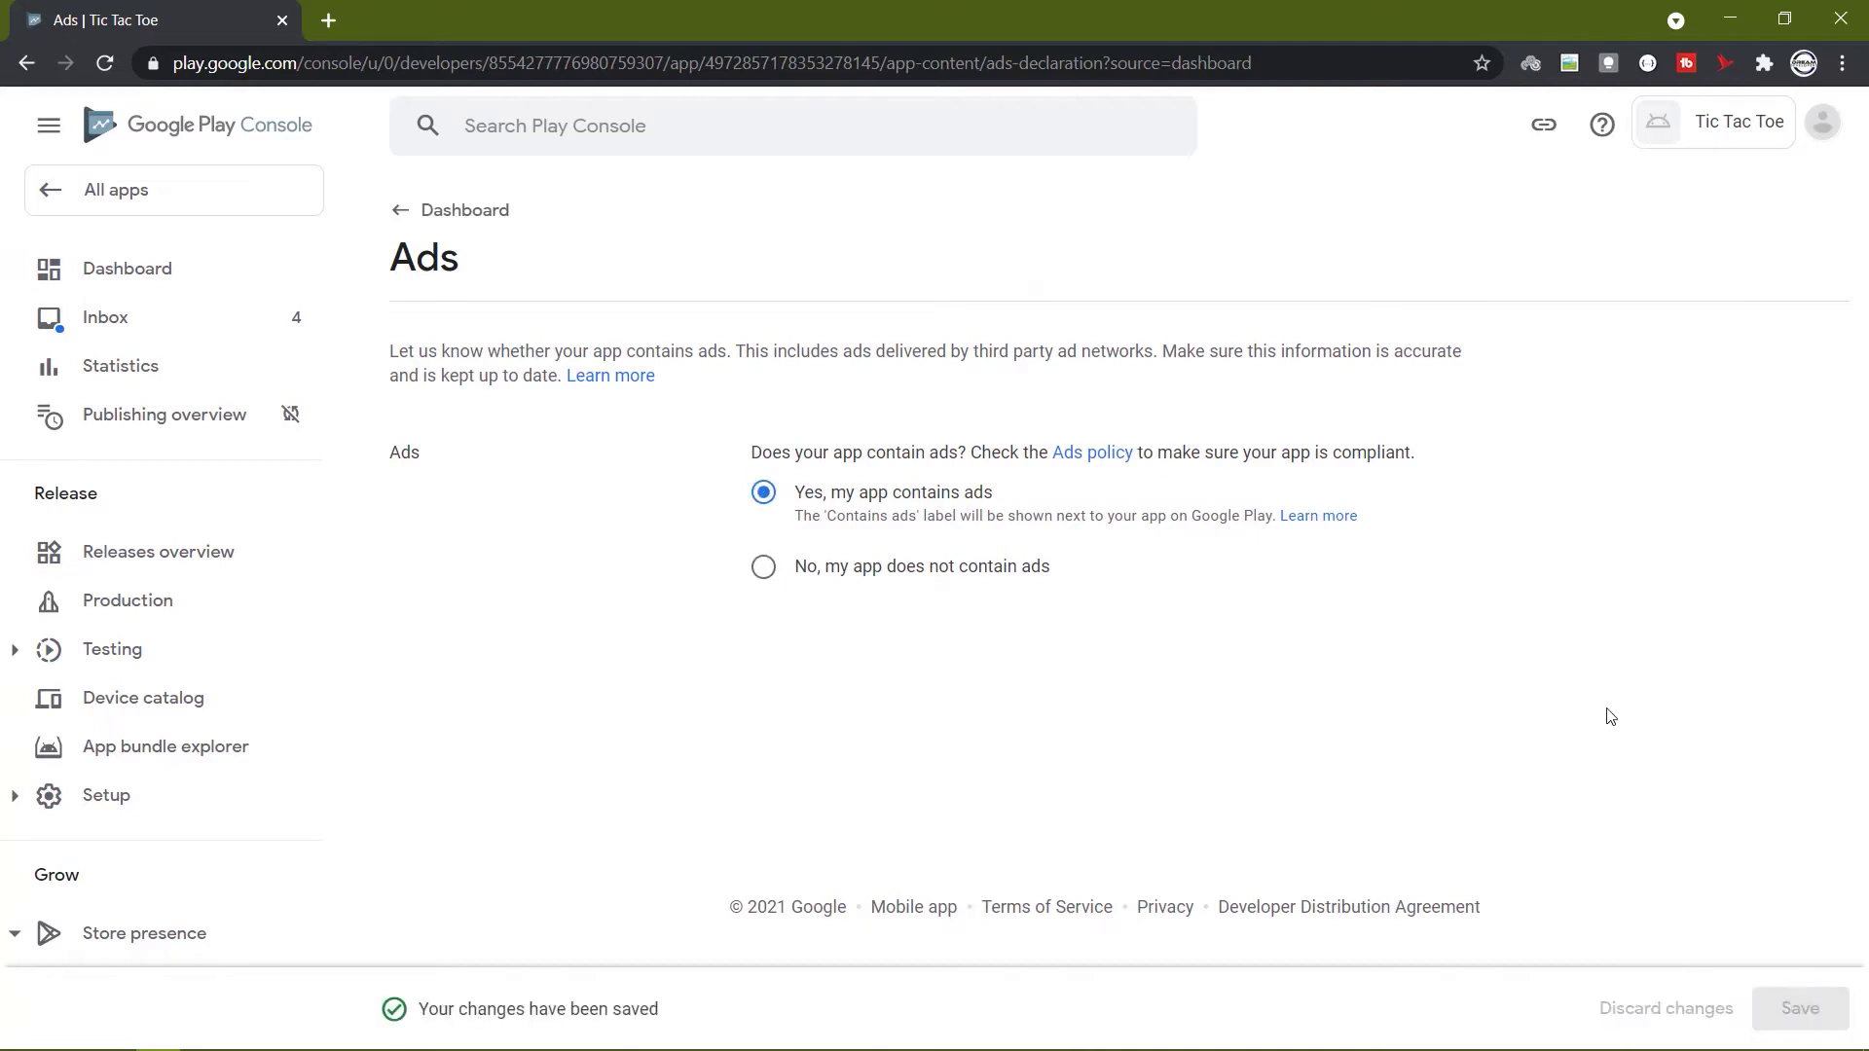
left_click(404, 215)
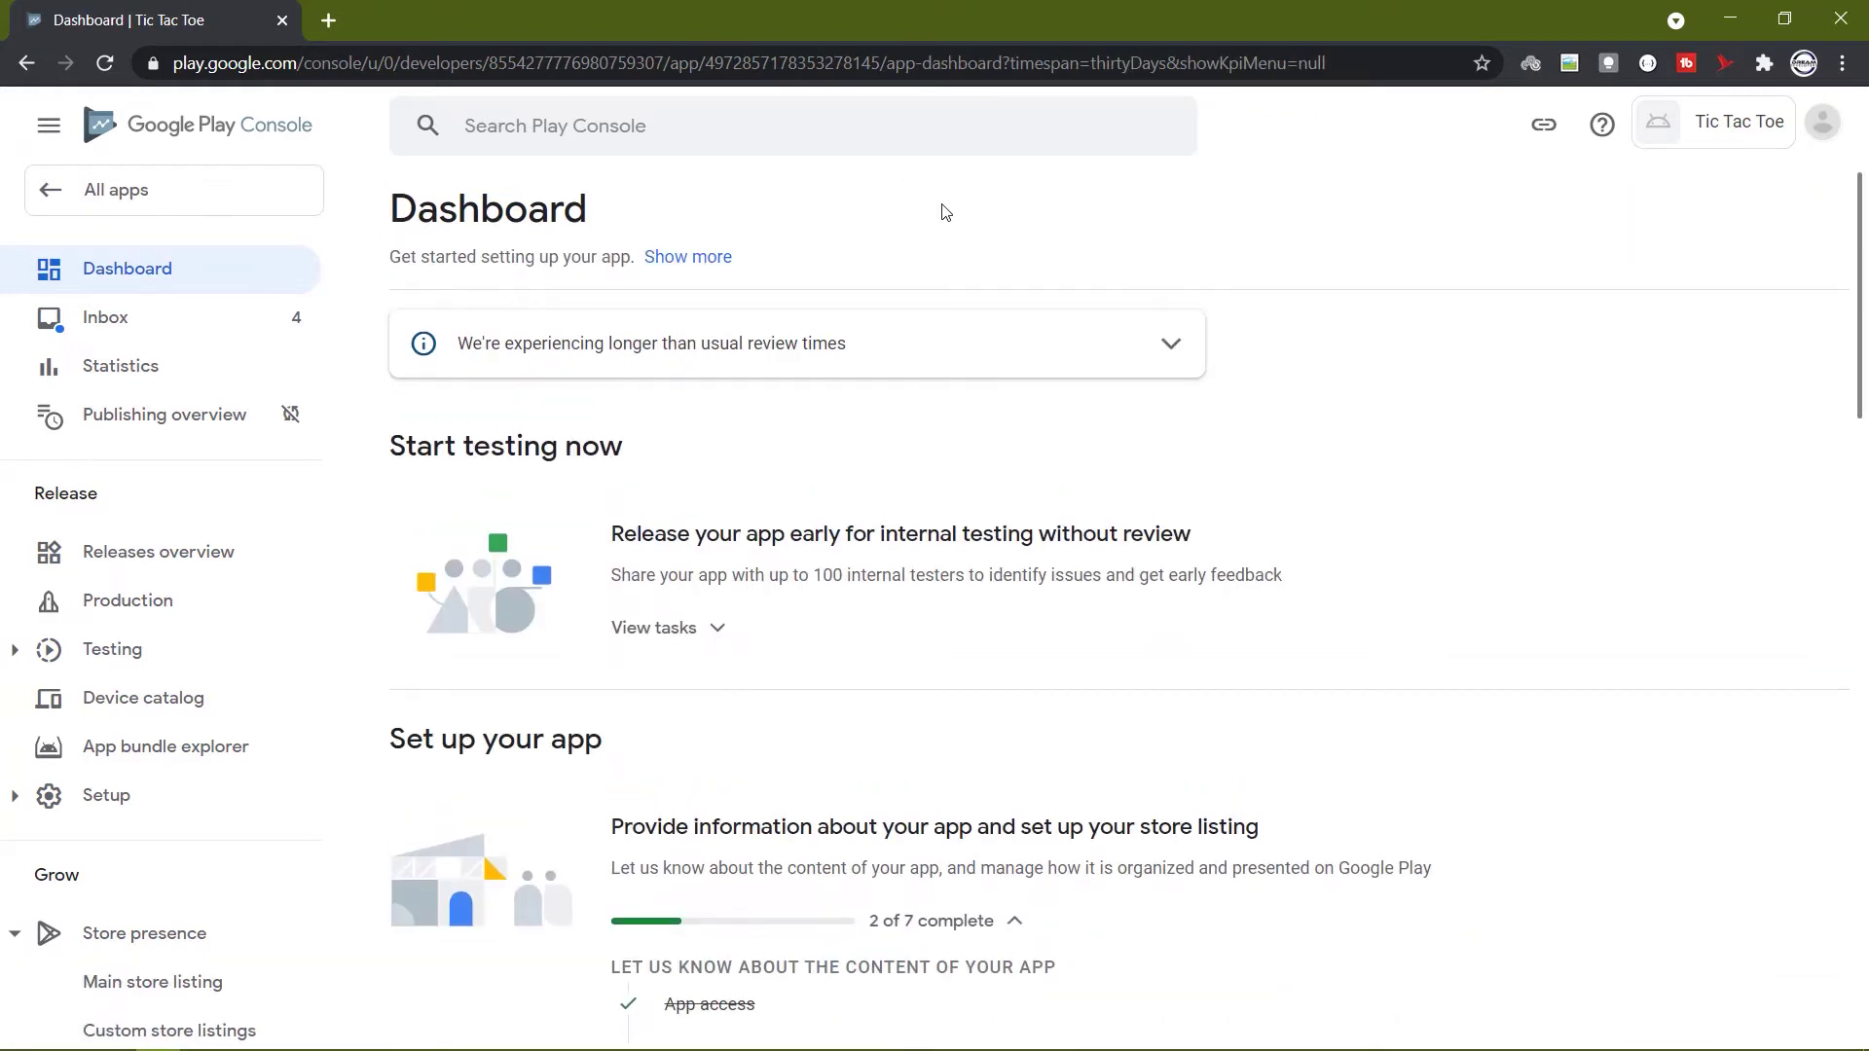
Open Content rating and start the questionnaire.
scroll(1055, 409, "down", 5)
scroll(1055, 408, "down", 2)
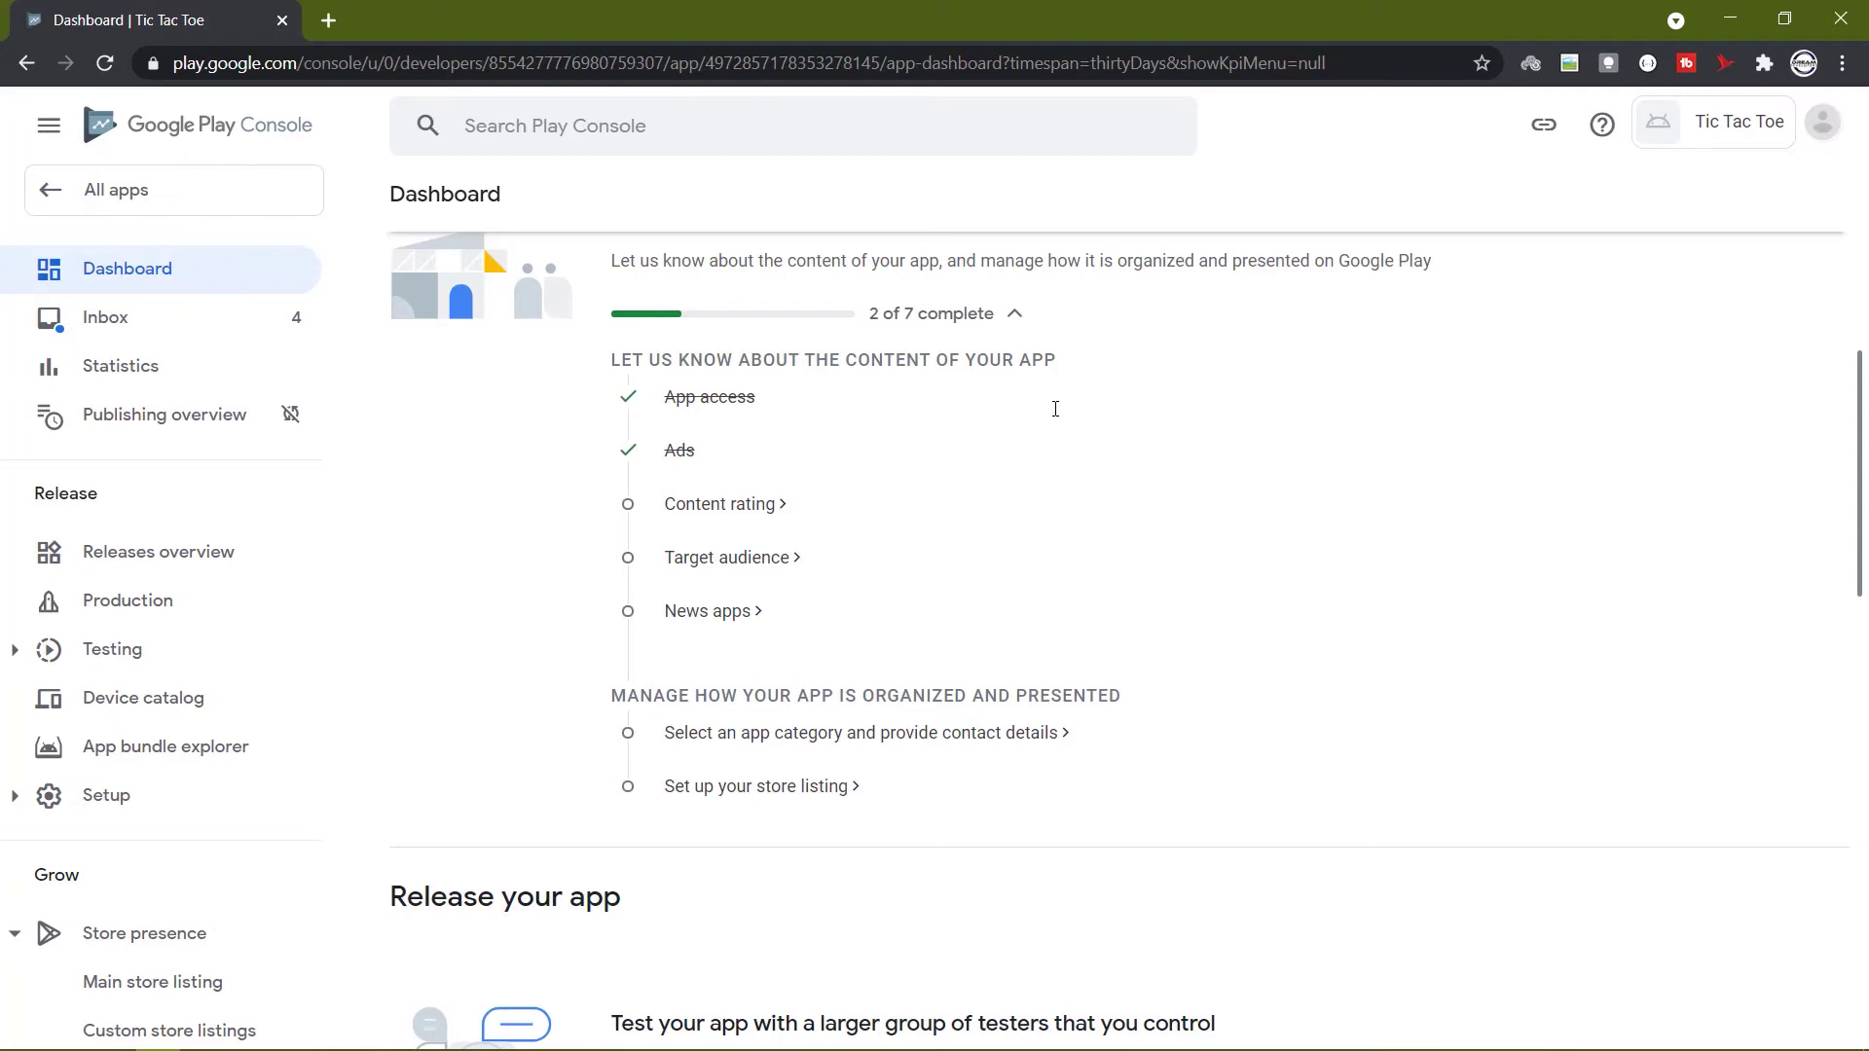
left_click(701, 506)
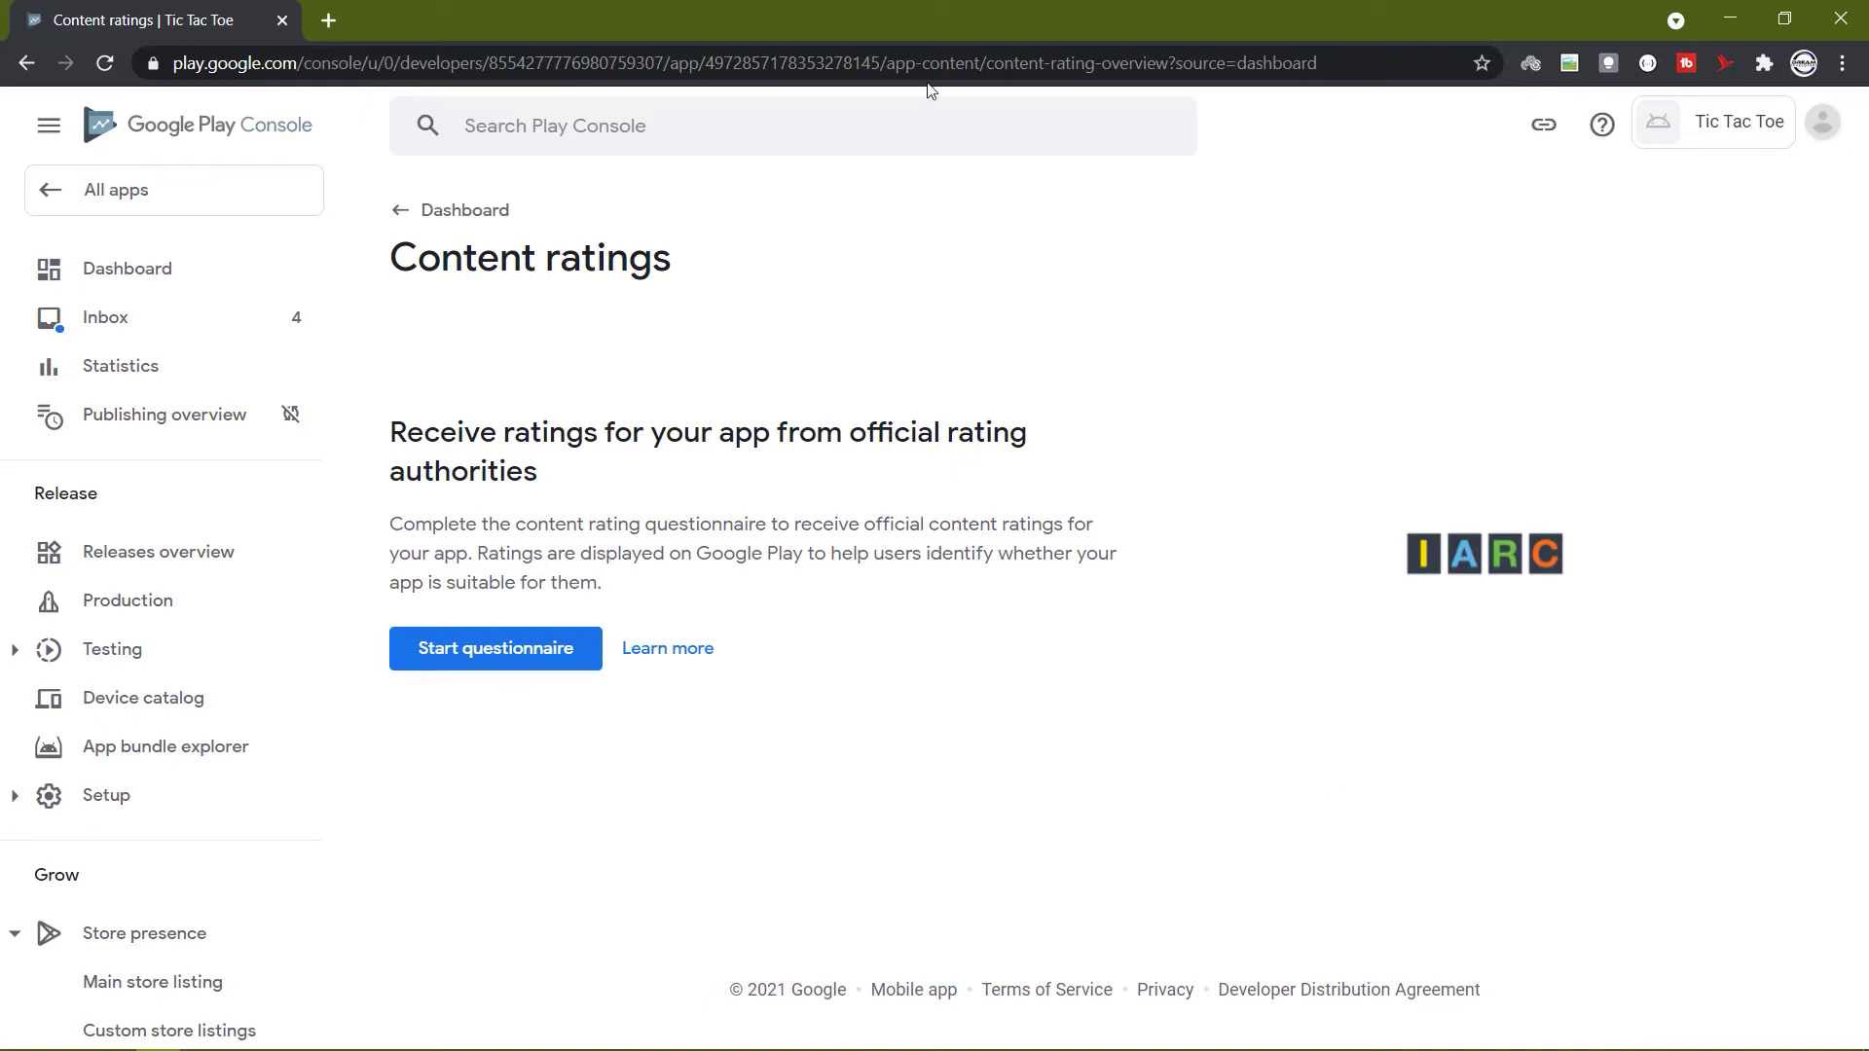
left_click(506, 656)
Enter the contact e-mail address, choose the Game category and continue.
left_click(926, 455)
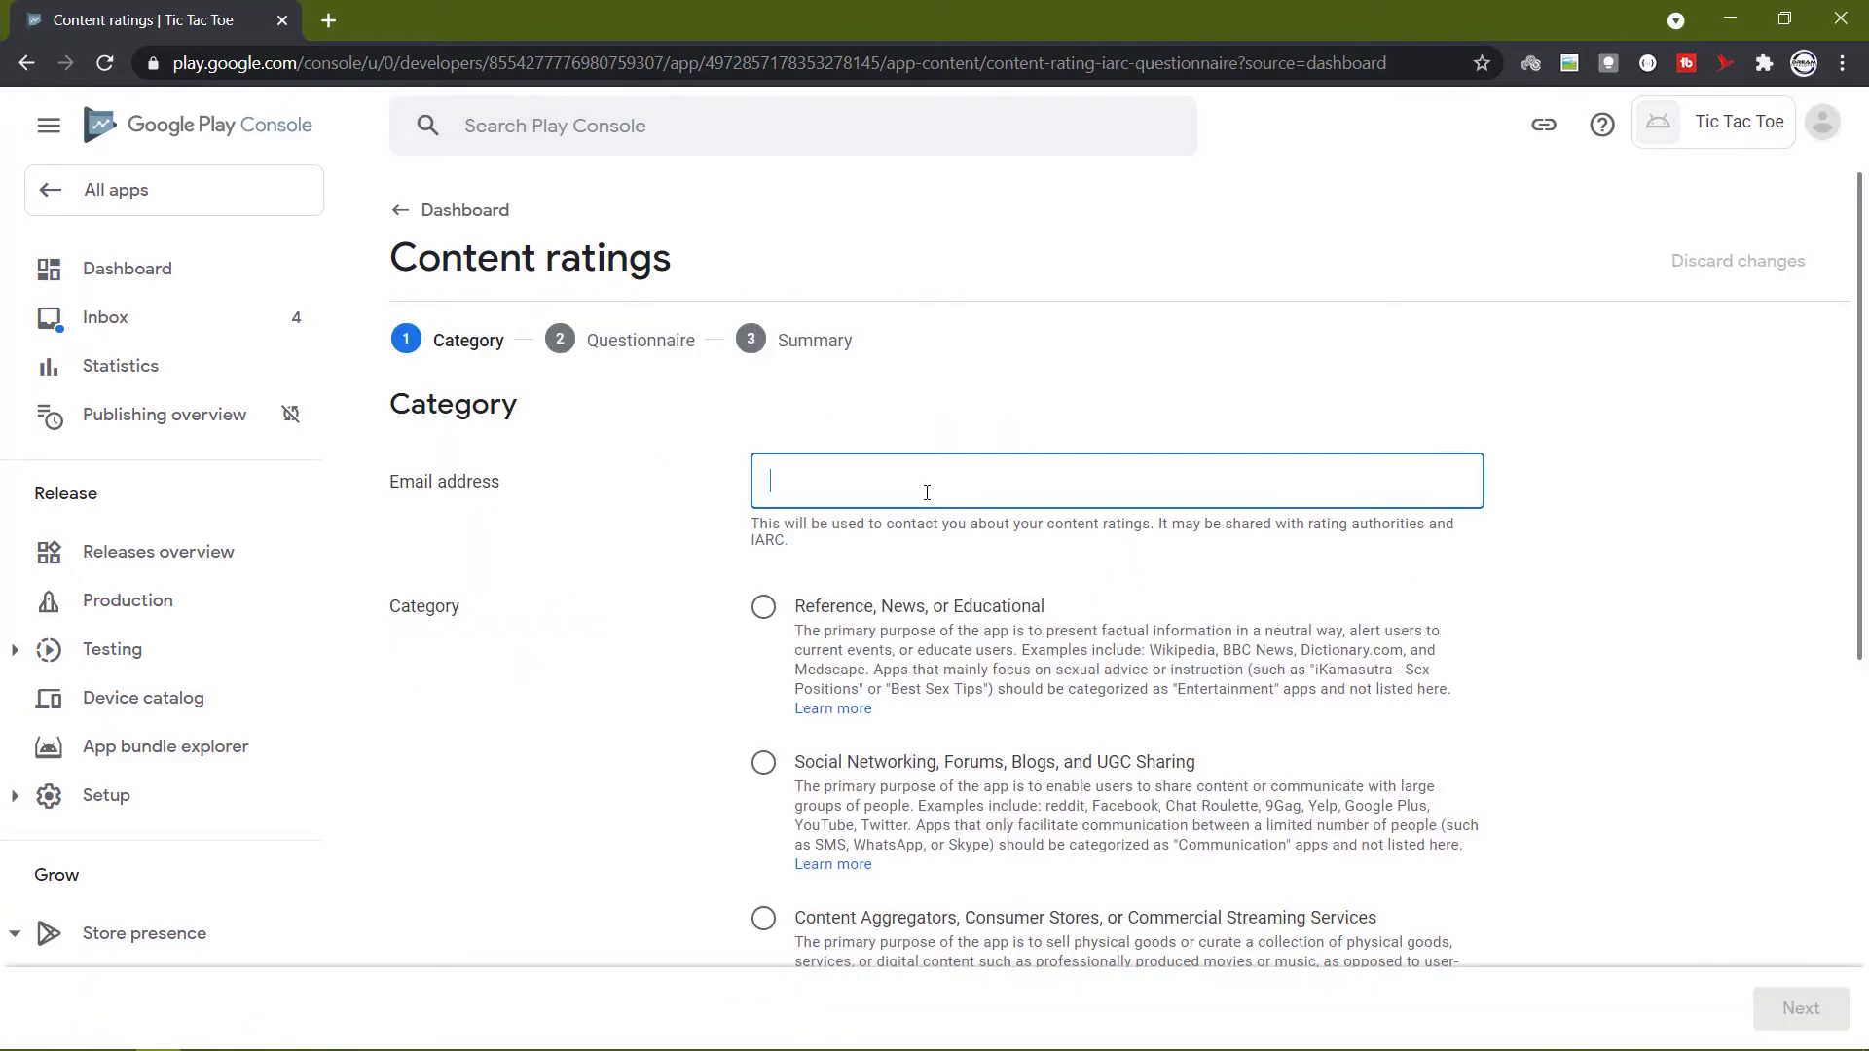
scroll(974, 546, "down", 2)
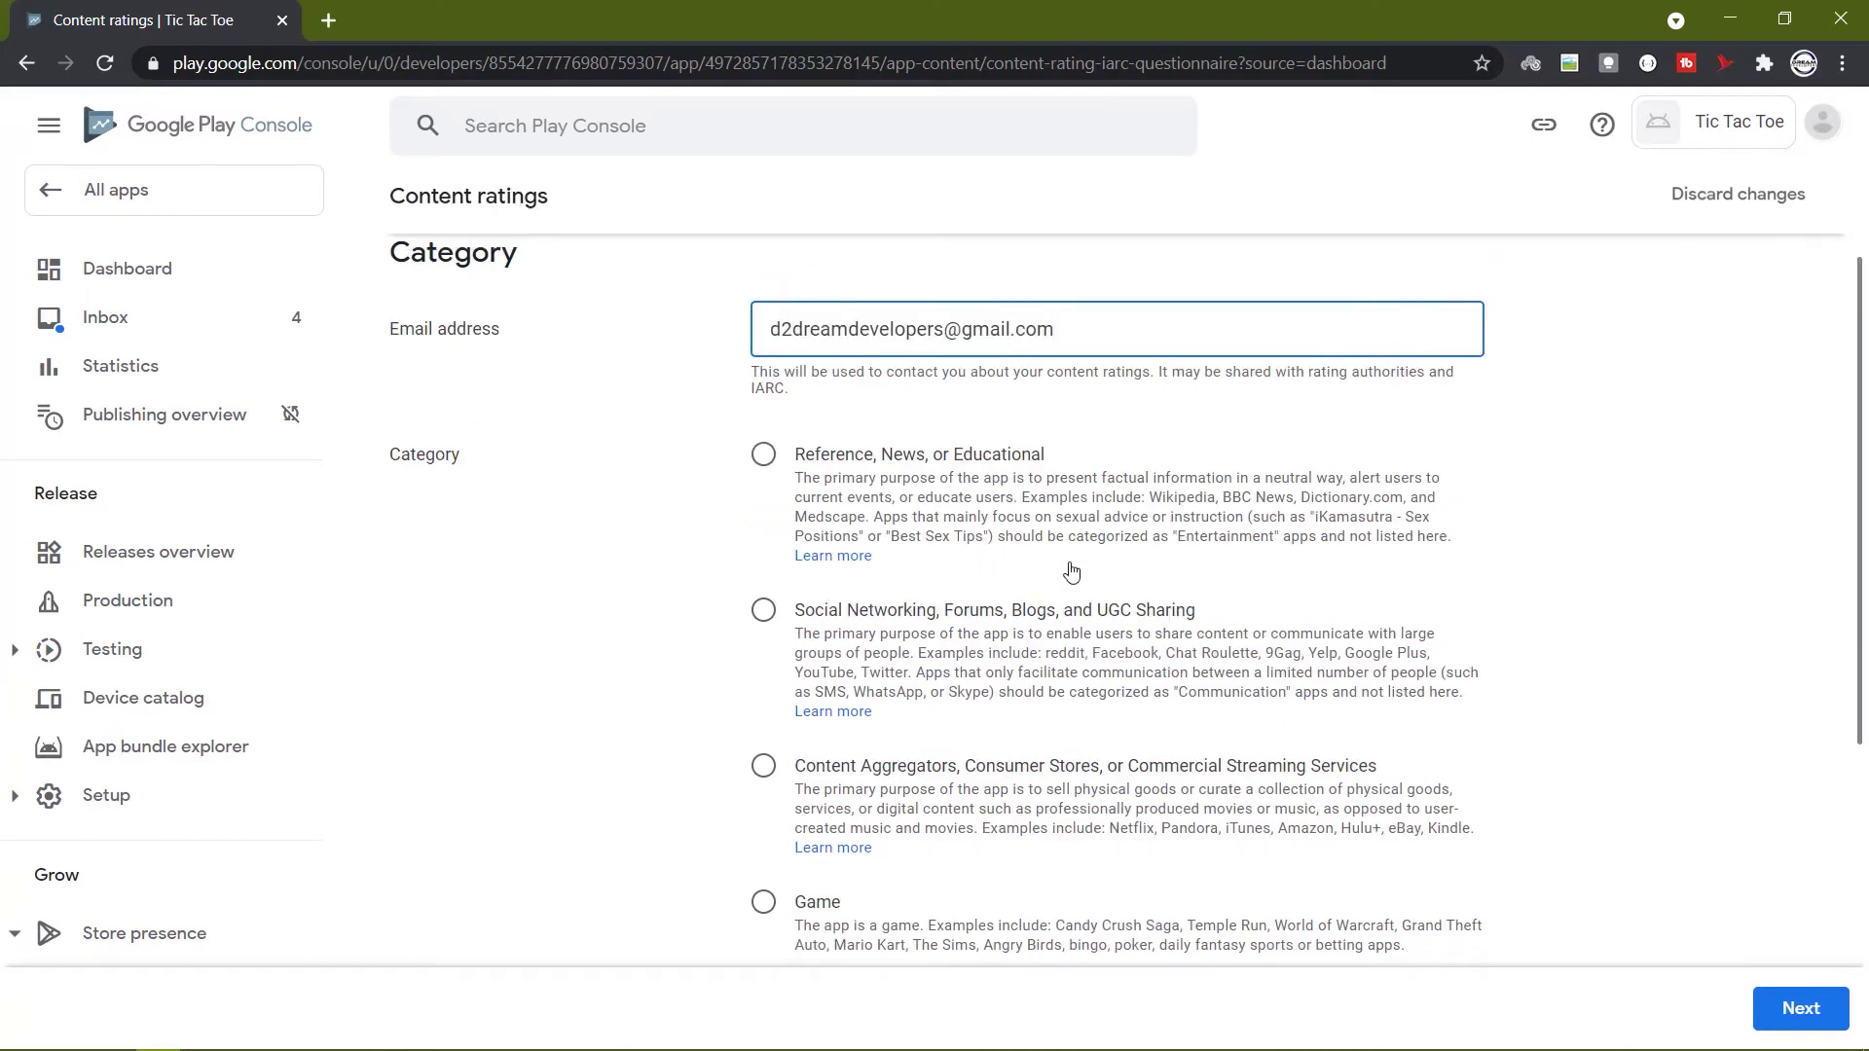
left_click(765, 905)
scroll(882, 858, "down", 4)
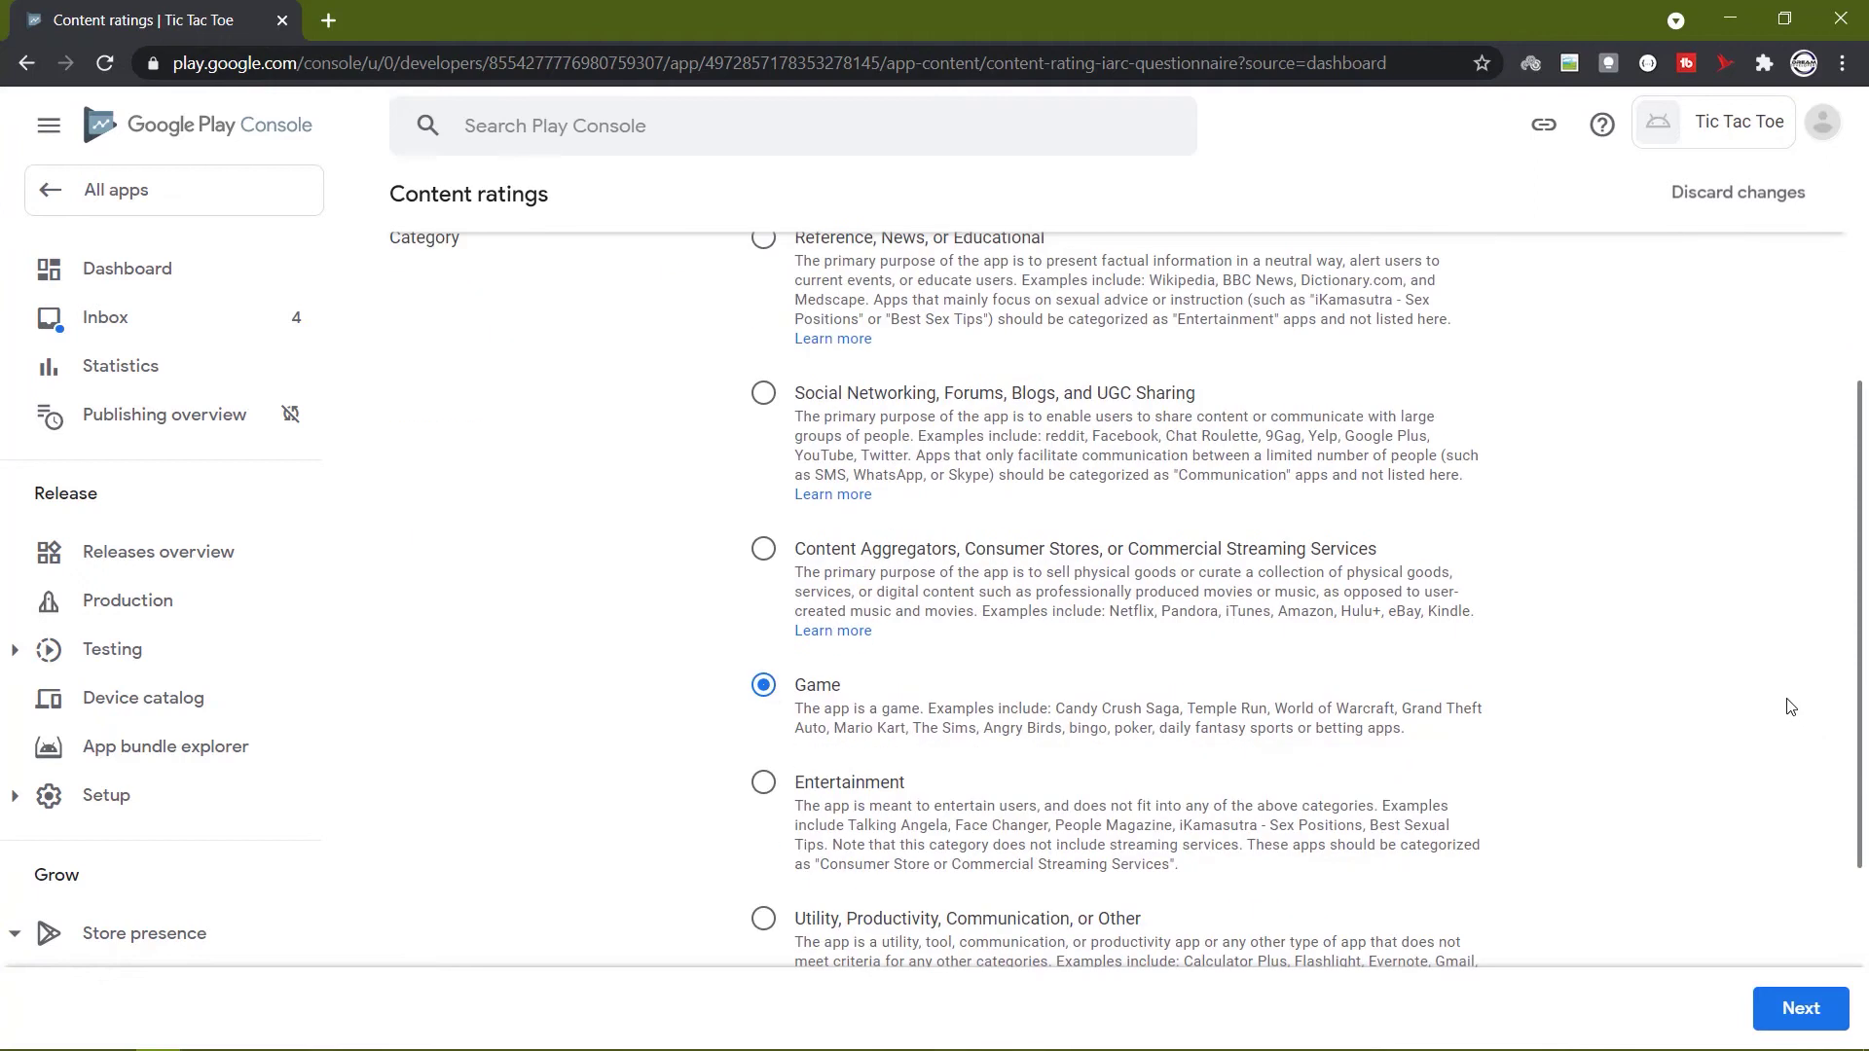
left_click(1817, 1009)
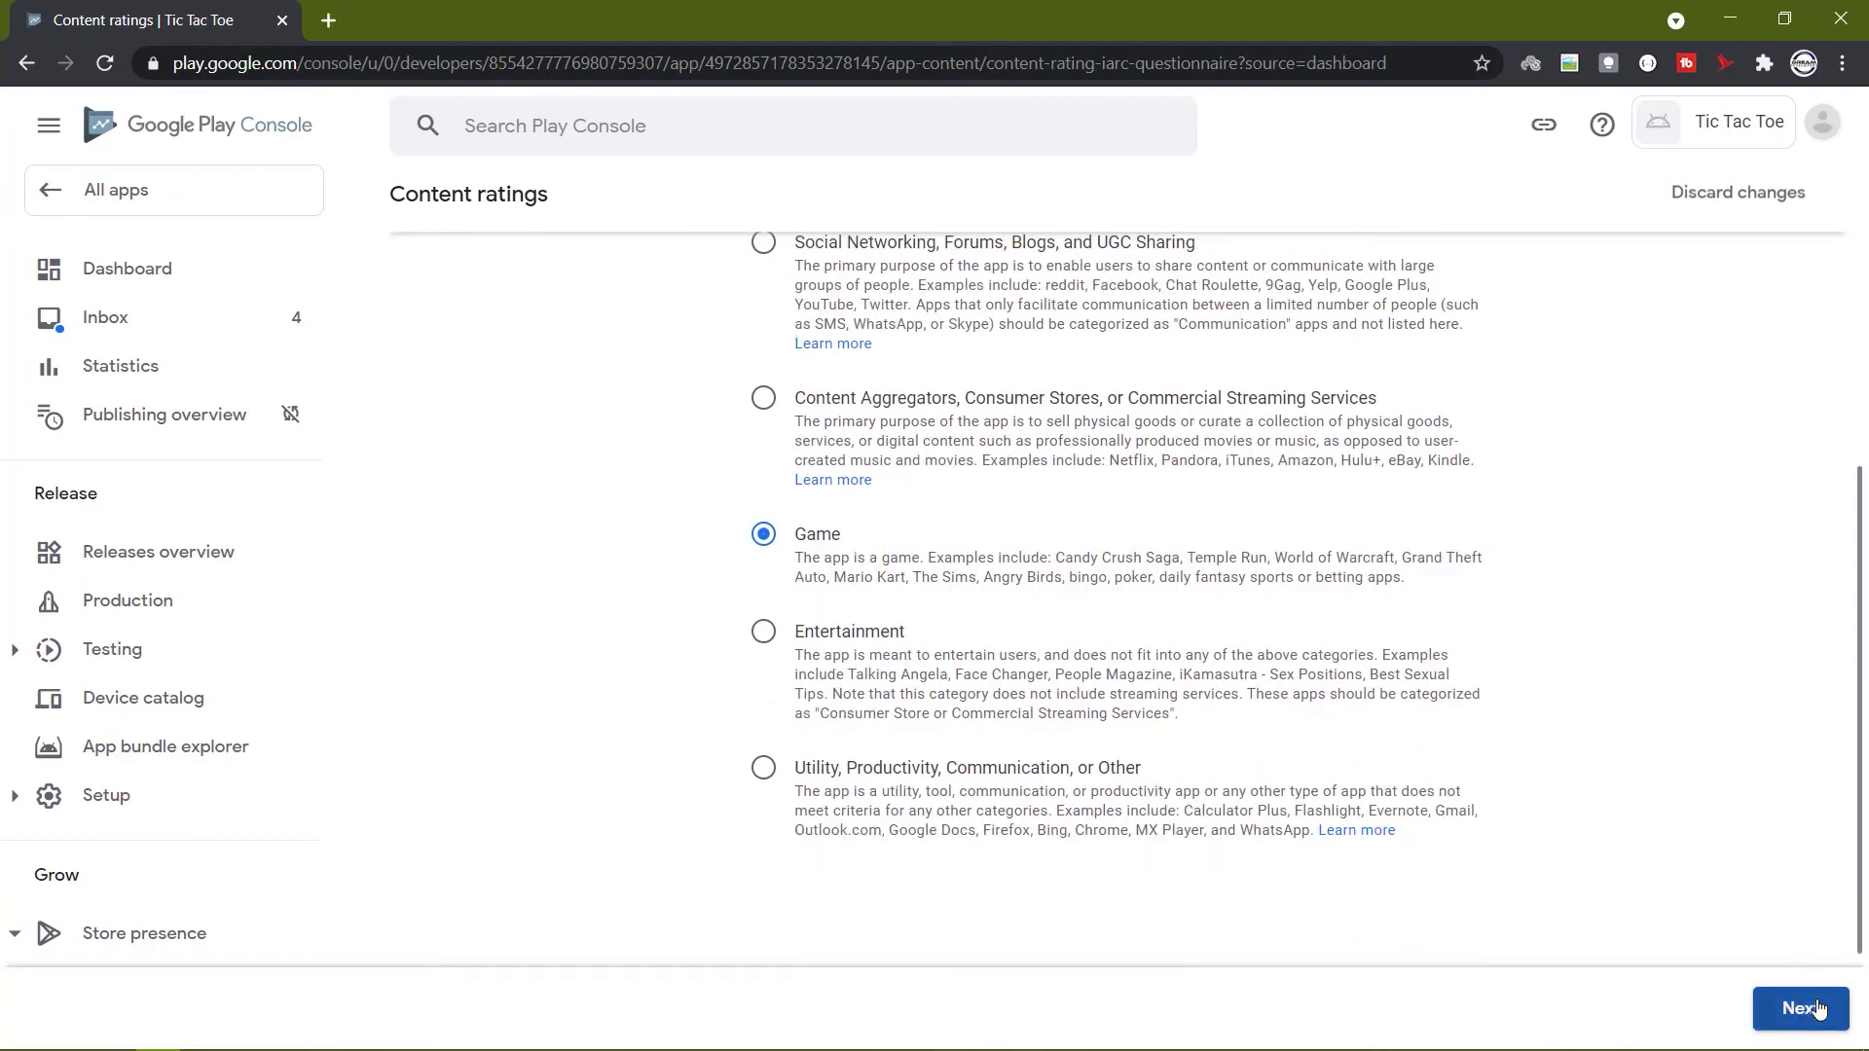
Answer No to violence, fear, sexuality, gambling, language, controlled substance and crude humor questions.
scroll(492, 489, "down", 2)
left_click(497, 484)
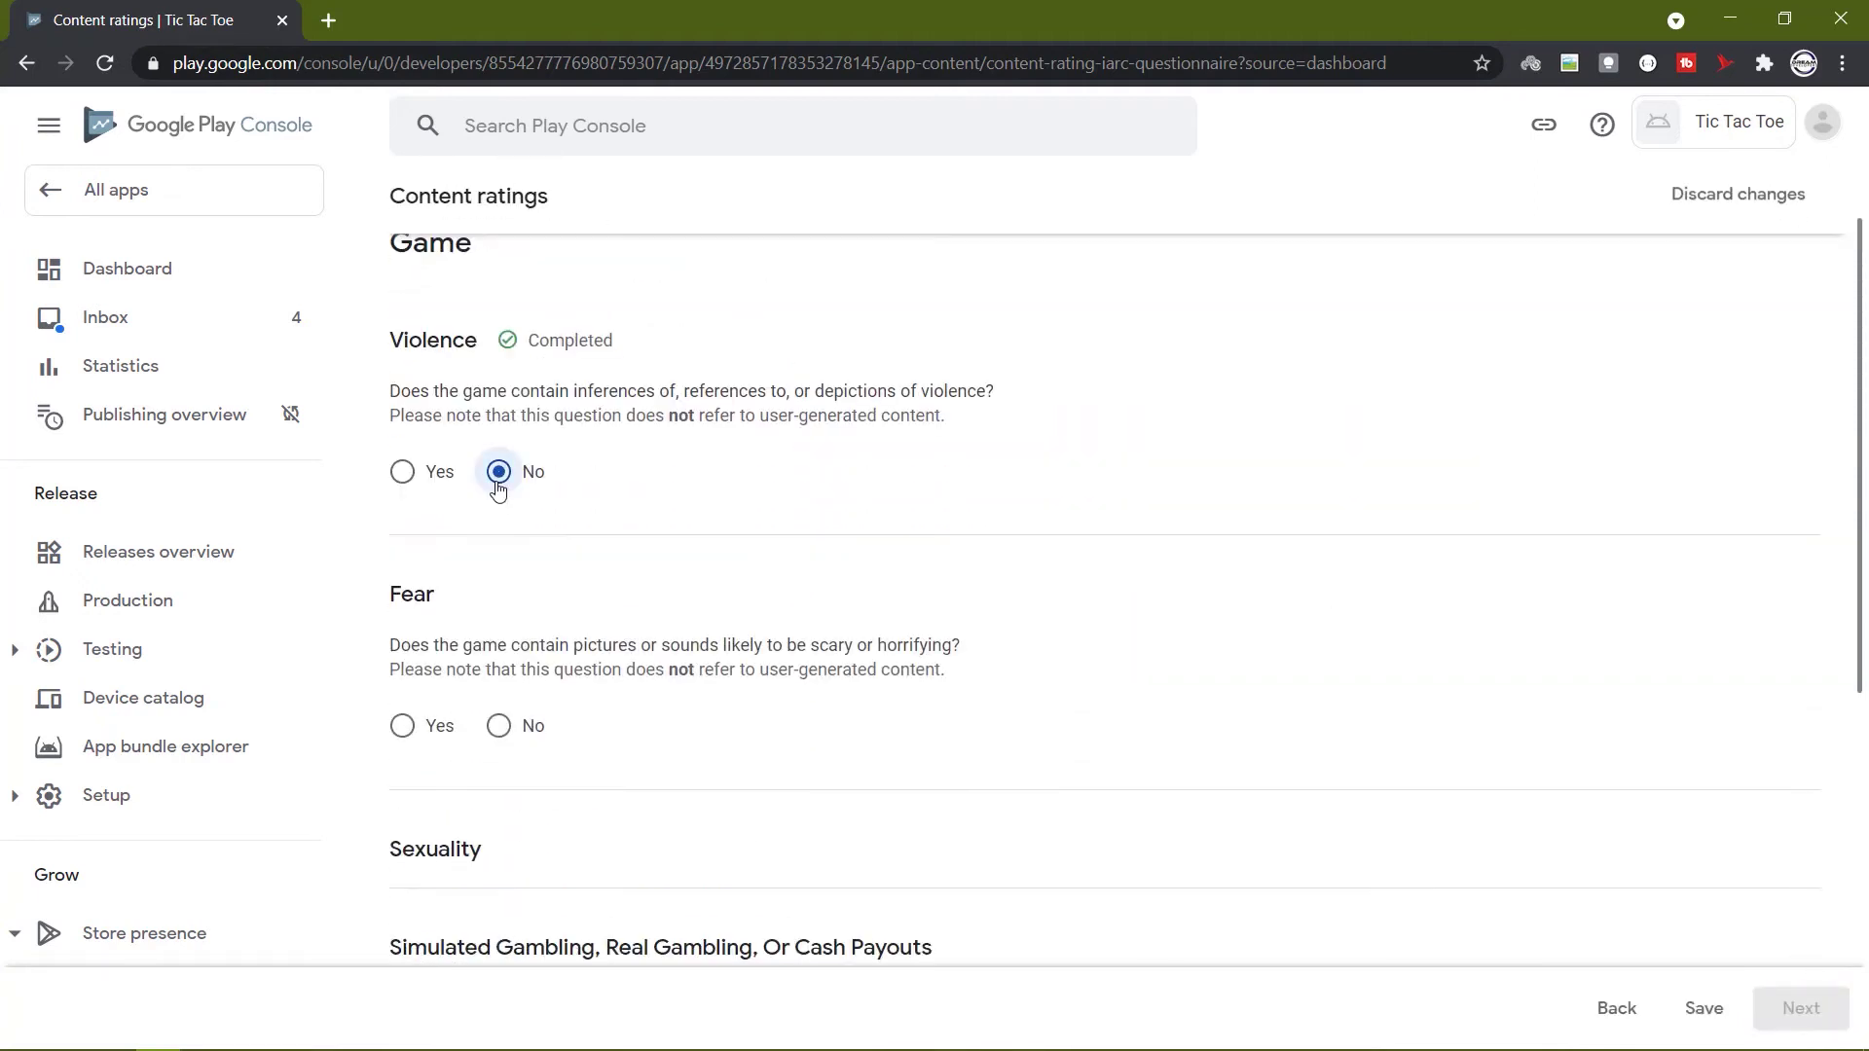
scroll(498, 489, "down", 2)
left_click(516, 582)
scroll(516, 582, "down", 2)
left_click(519, 694)
scroll(516, 681, "down", 3)
left_click(507, 635)
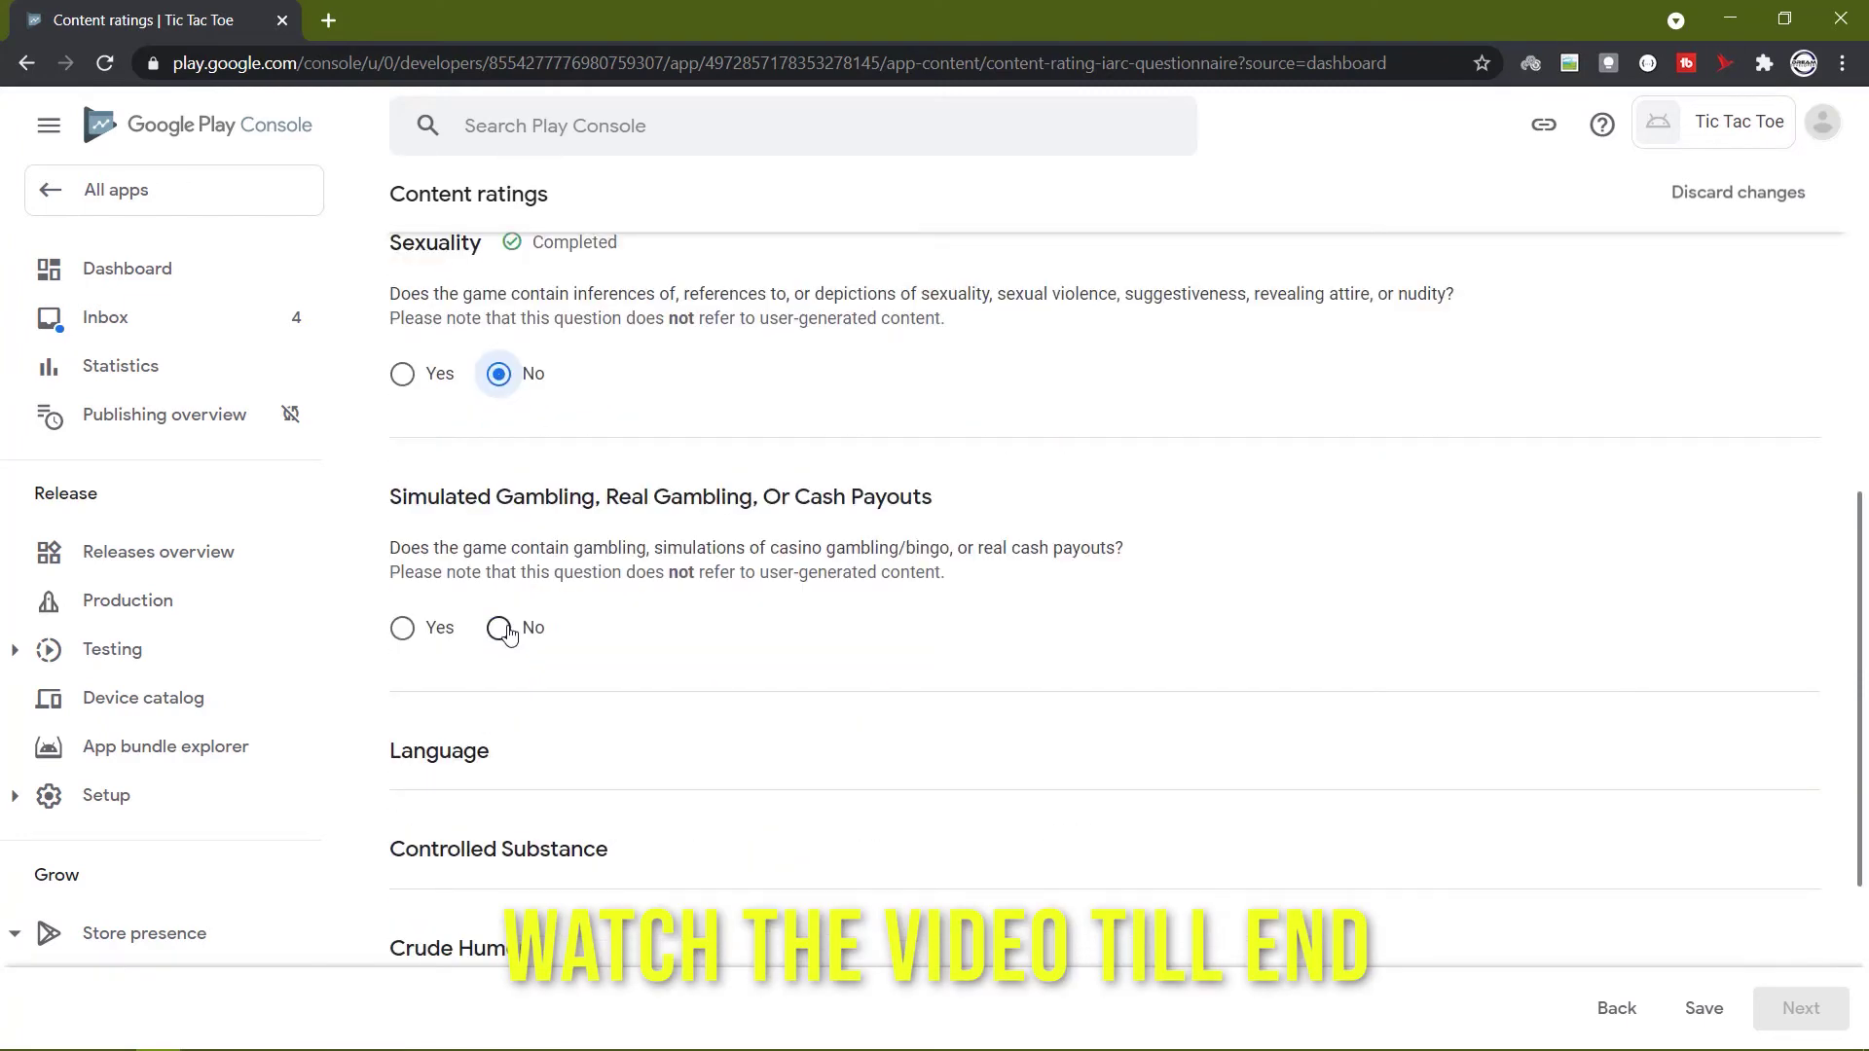
scroll(507, 635, "down", 2)
scroll(510, 634, "down", 2)
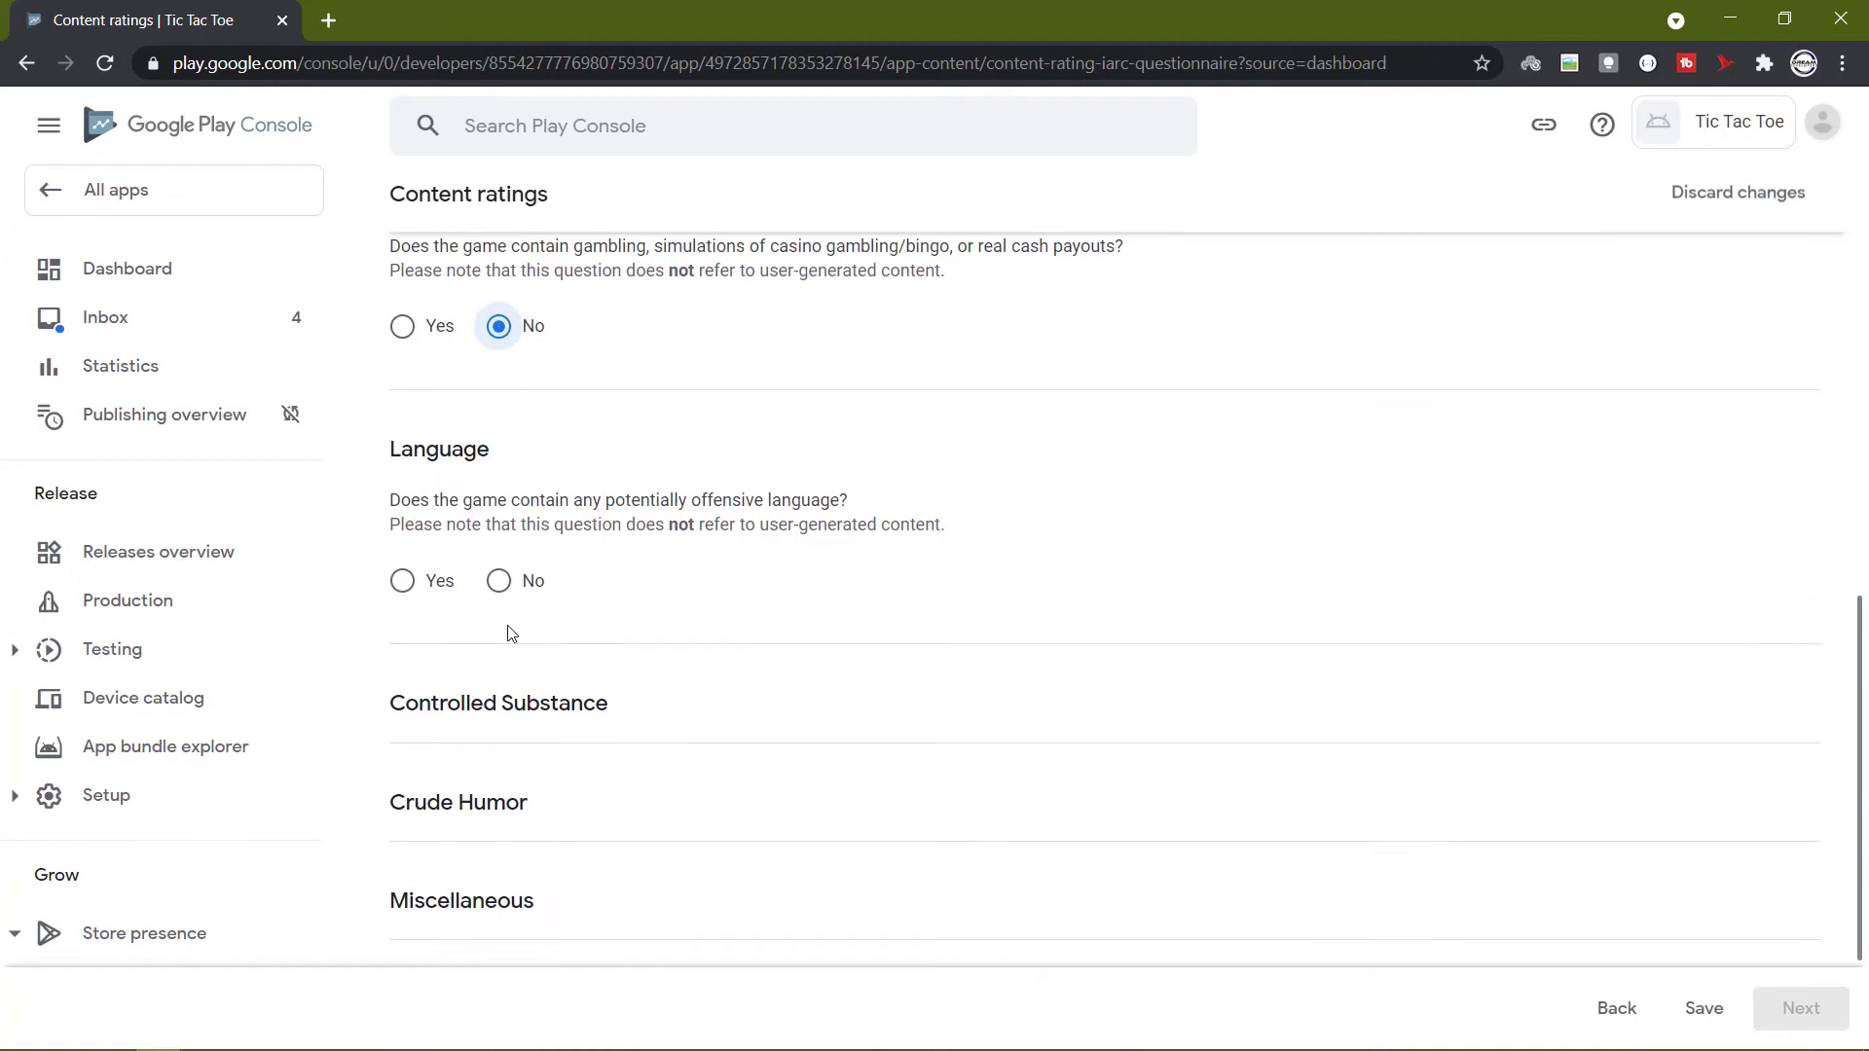
left_click(500, 581)
scroll(506, 597, "down", 3)
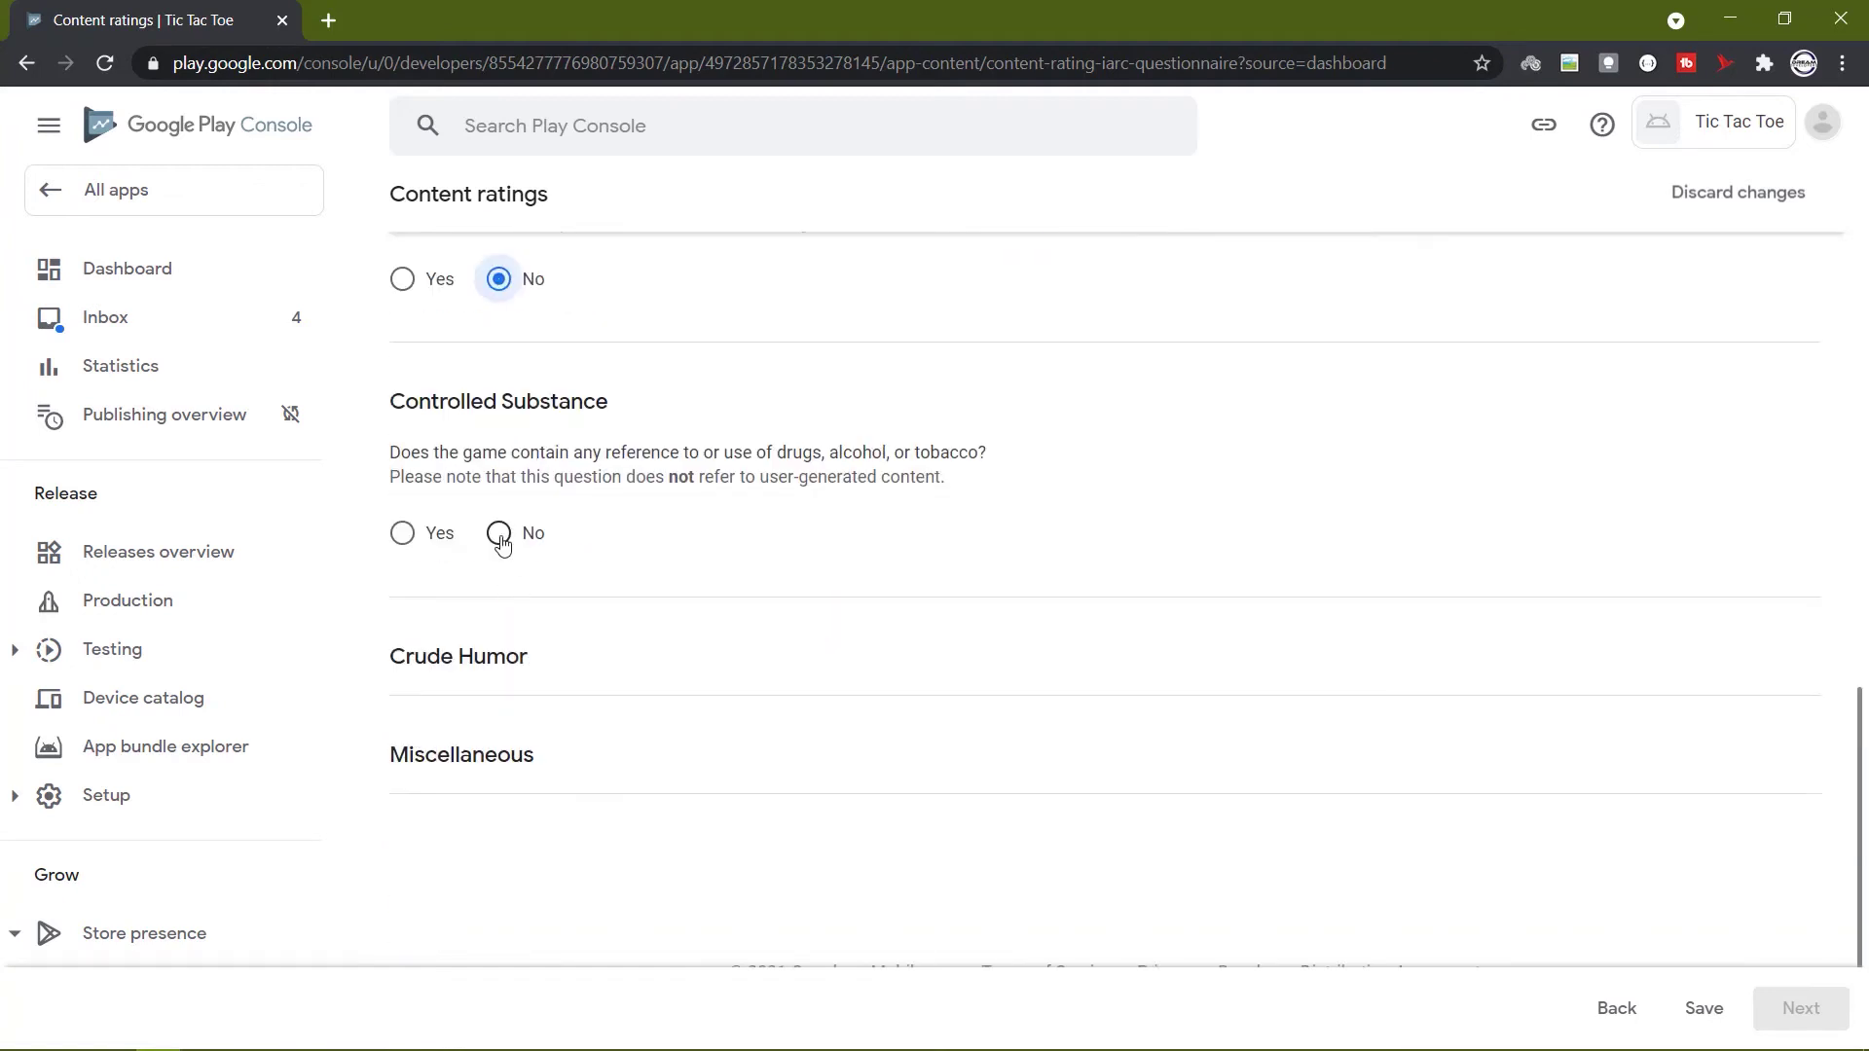
left_click(502, 532)
scroll(501, 537, "down", 2)
left_click(499, 585)
Answer No to user interaction, location sharing, digital purchases, Nazi symbols, crime, Korea identity and terrorism.
scroll(487, 555, "down", 4)
left_click(498, 510)
left_click(497, 643)
scroll(496, 640, "down", 2)
left_click(499, 623)
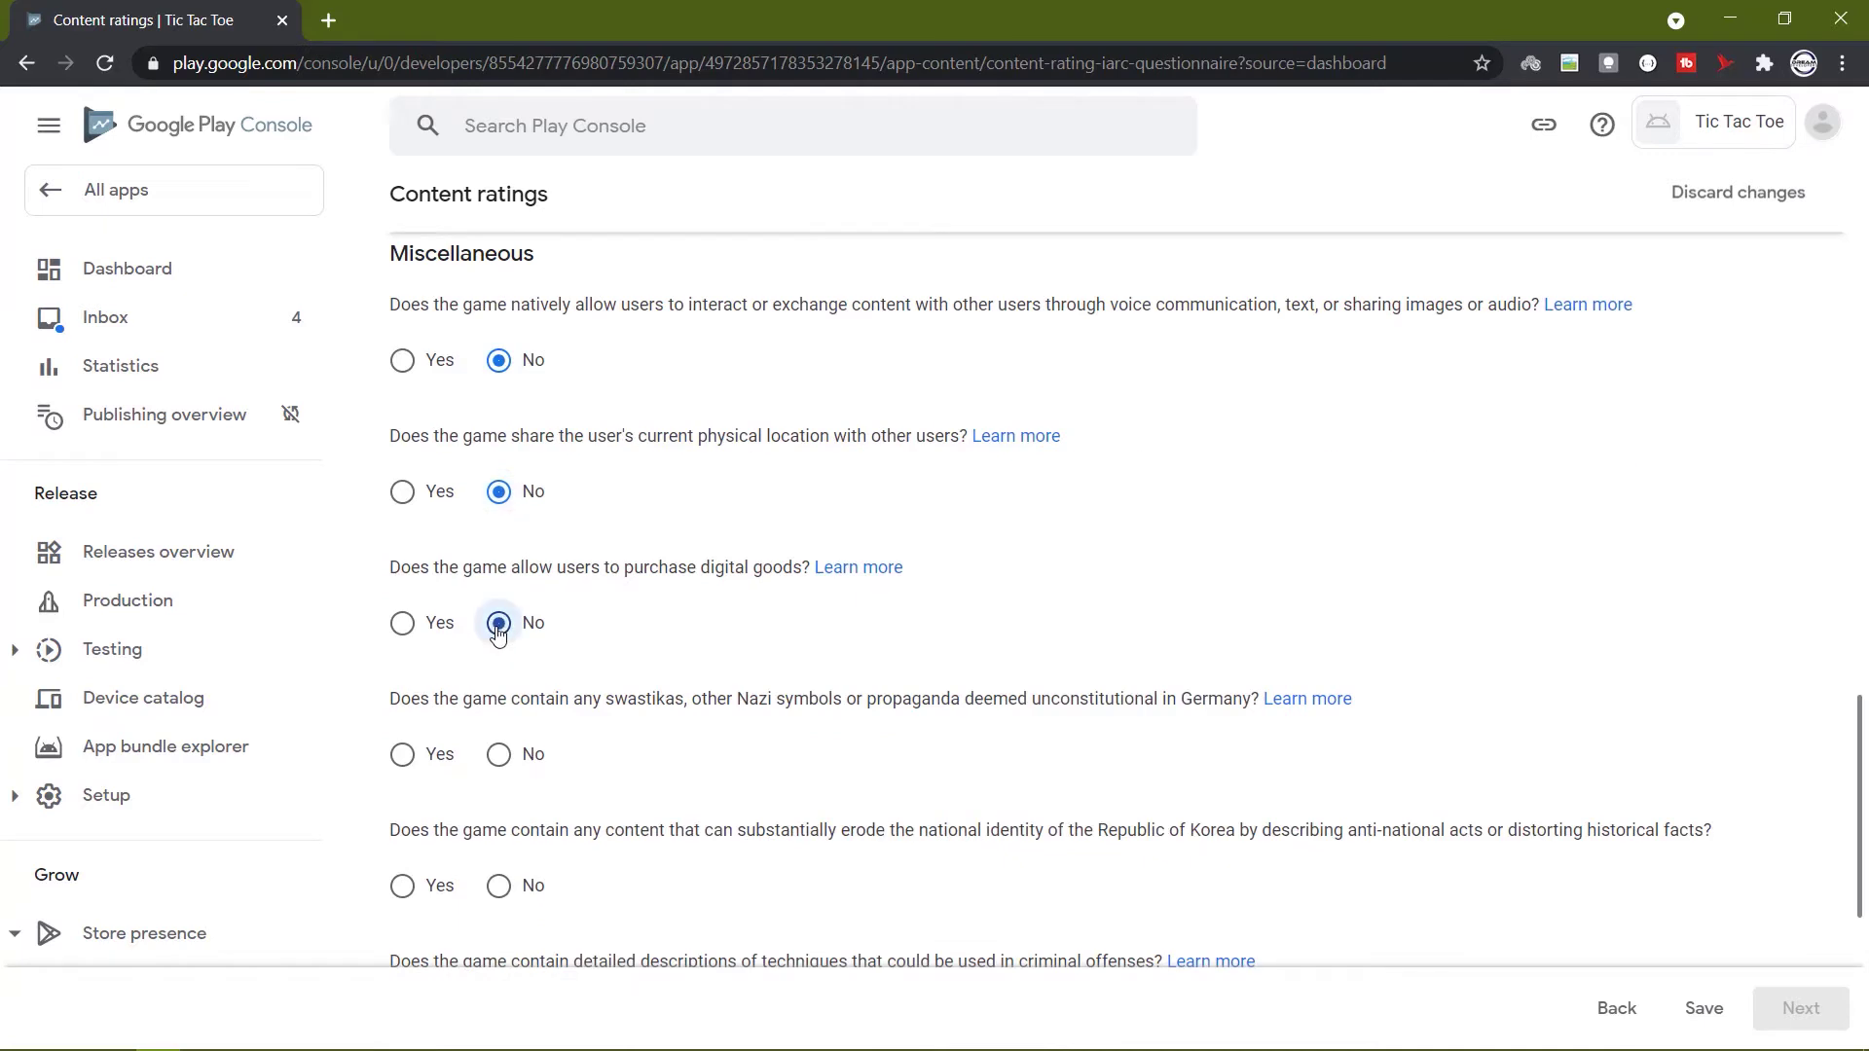
scroll(494, 643, "down", 2)
left_click(504, 609)
scroll(508, 615, "down", 2)
left_click(499, 716)
left_click(500, 584)
left_click(499, 847)
Save the answers, review the summary and submit the content rating questionnaire.
left_click(1705, 1010)
left_click(1799, 1009)
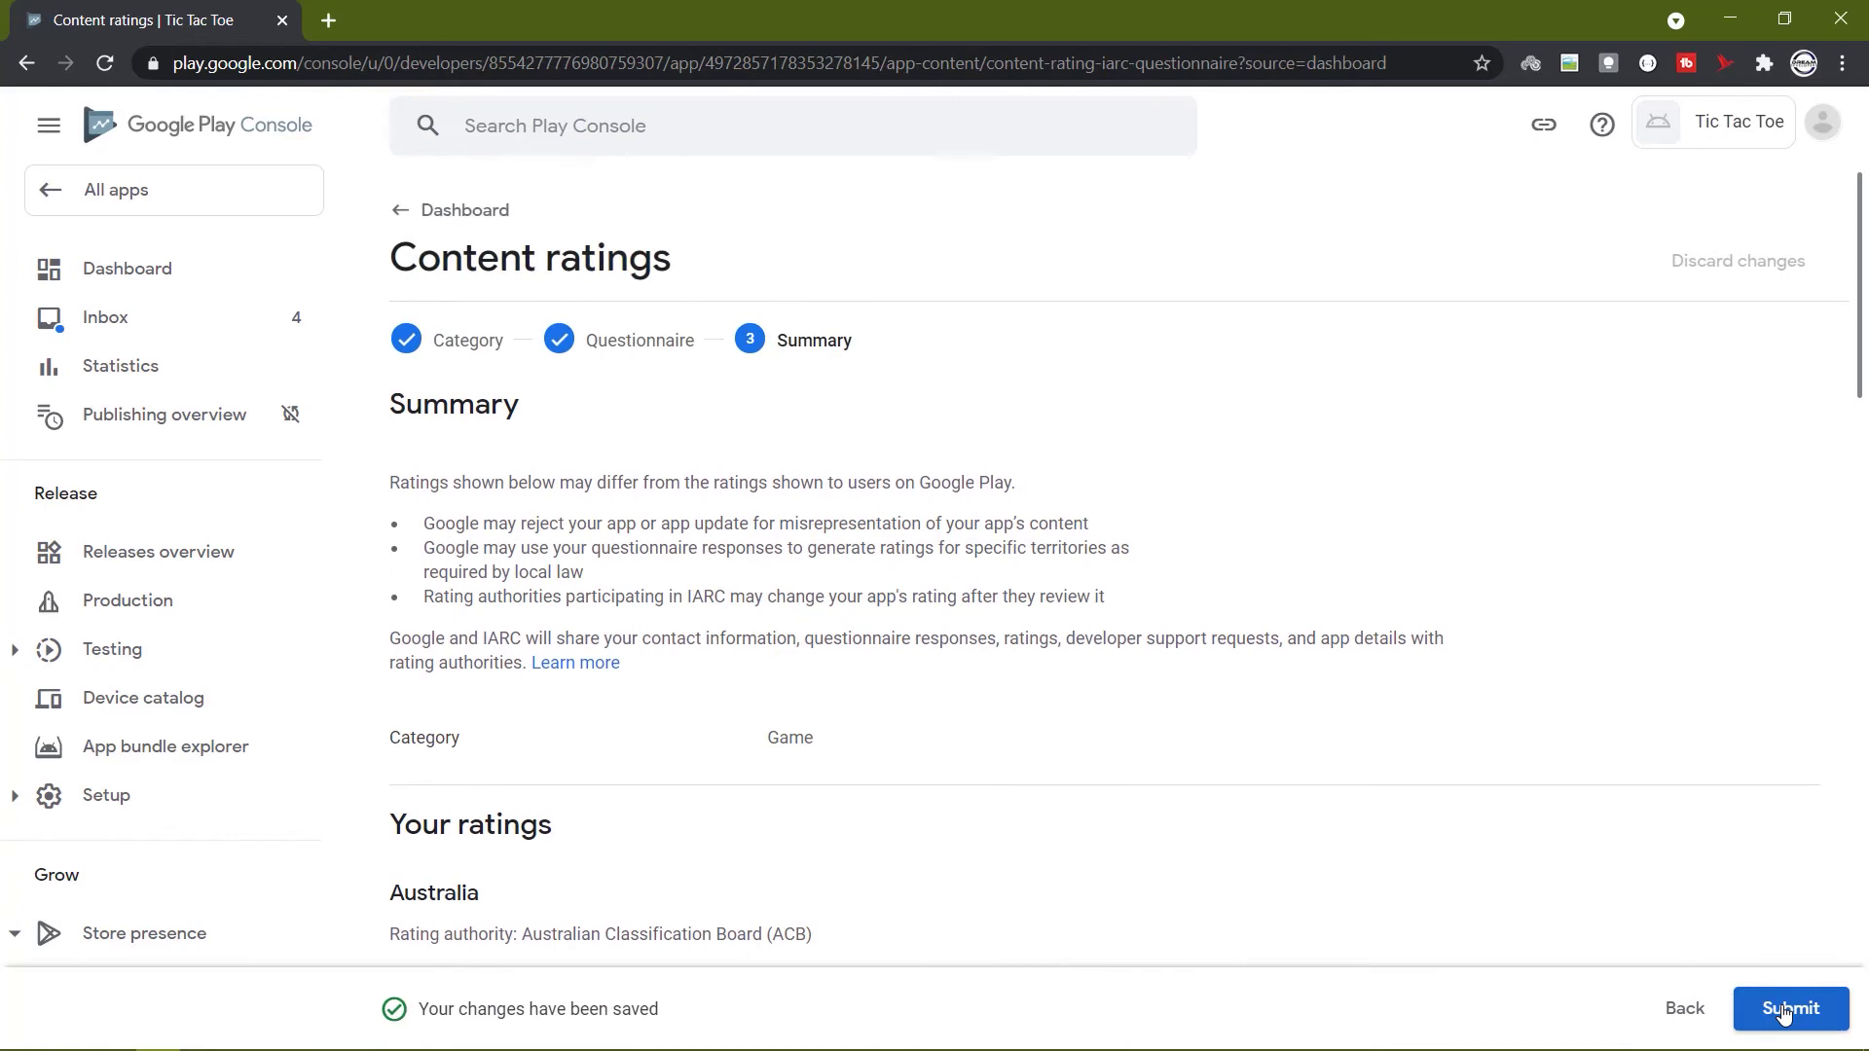
scroll(1423, 684, "down", 9)
scroll(1424, 685, "down", 9)
scroll(1655, 876, "up", 18)
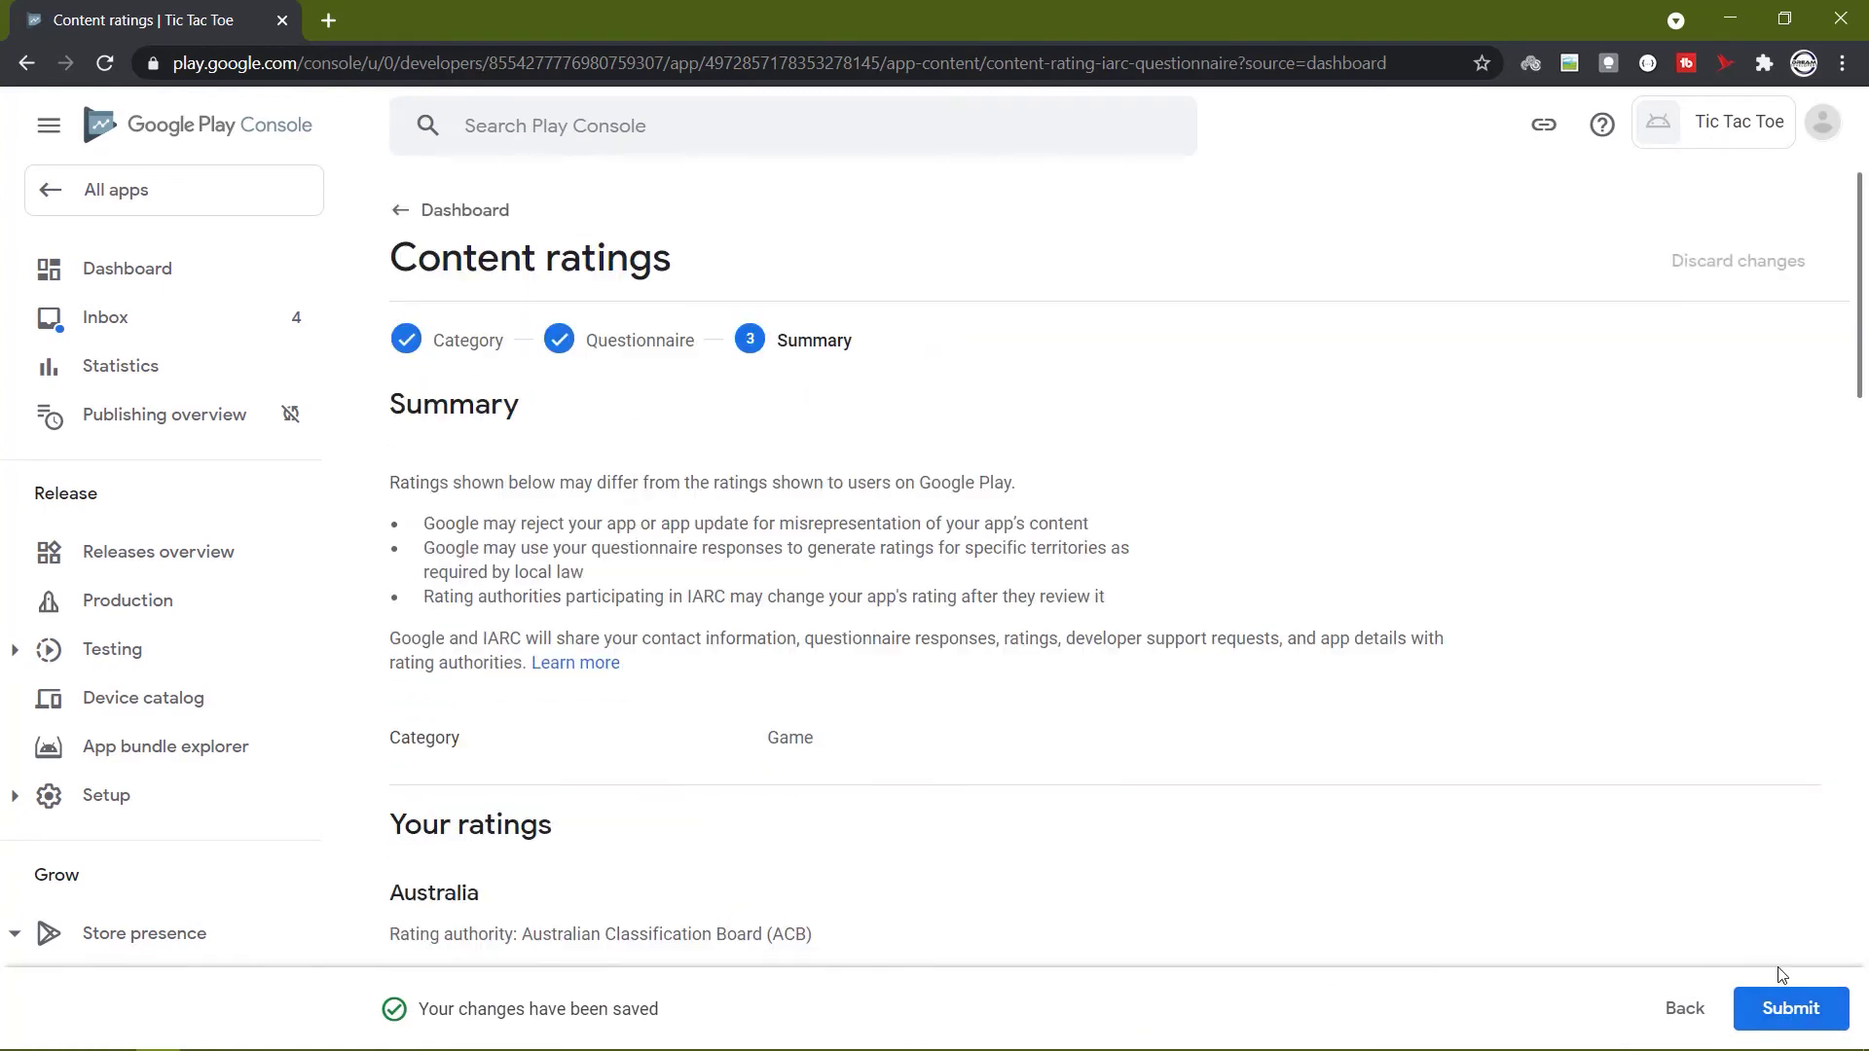
left_click(1799, 1010)
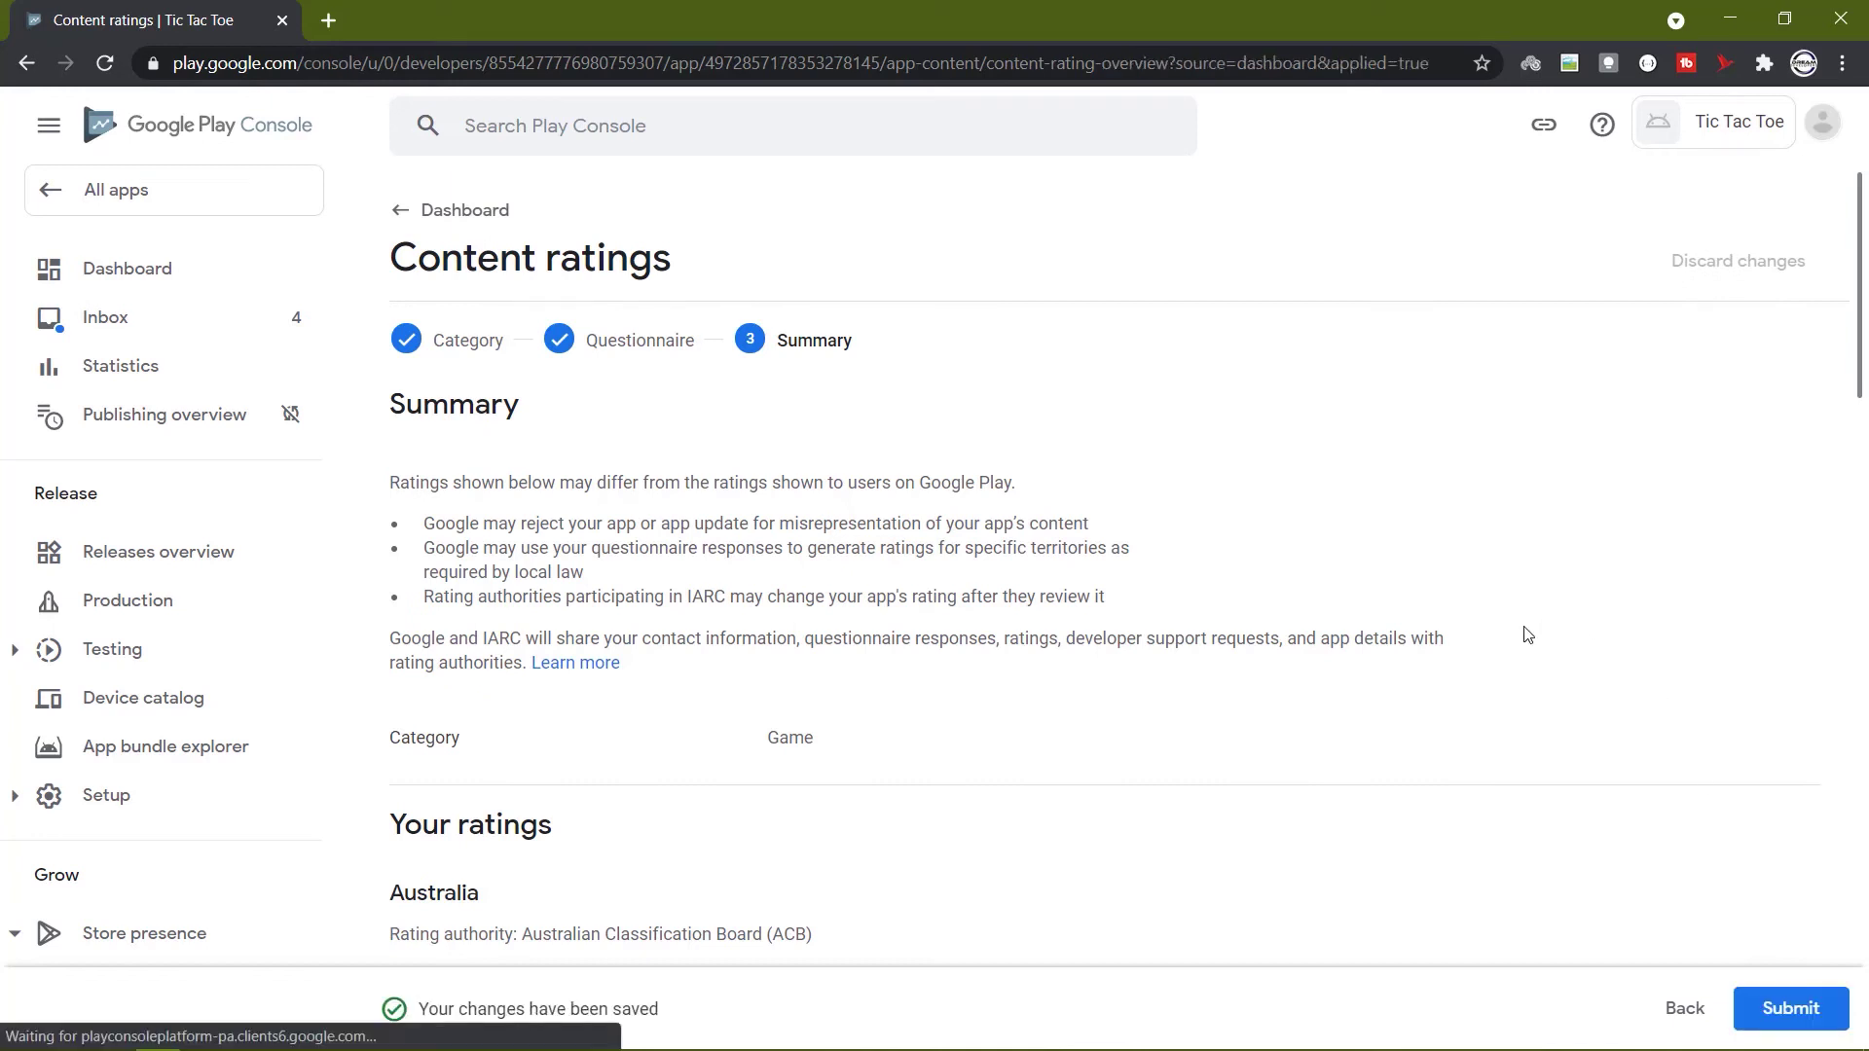
scroll(1302, 587, "down", 2)
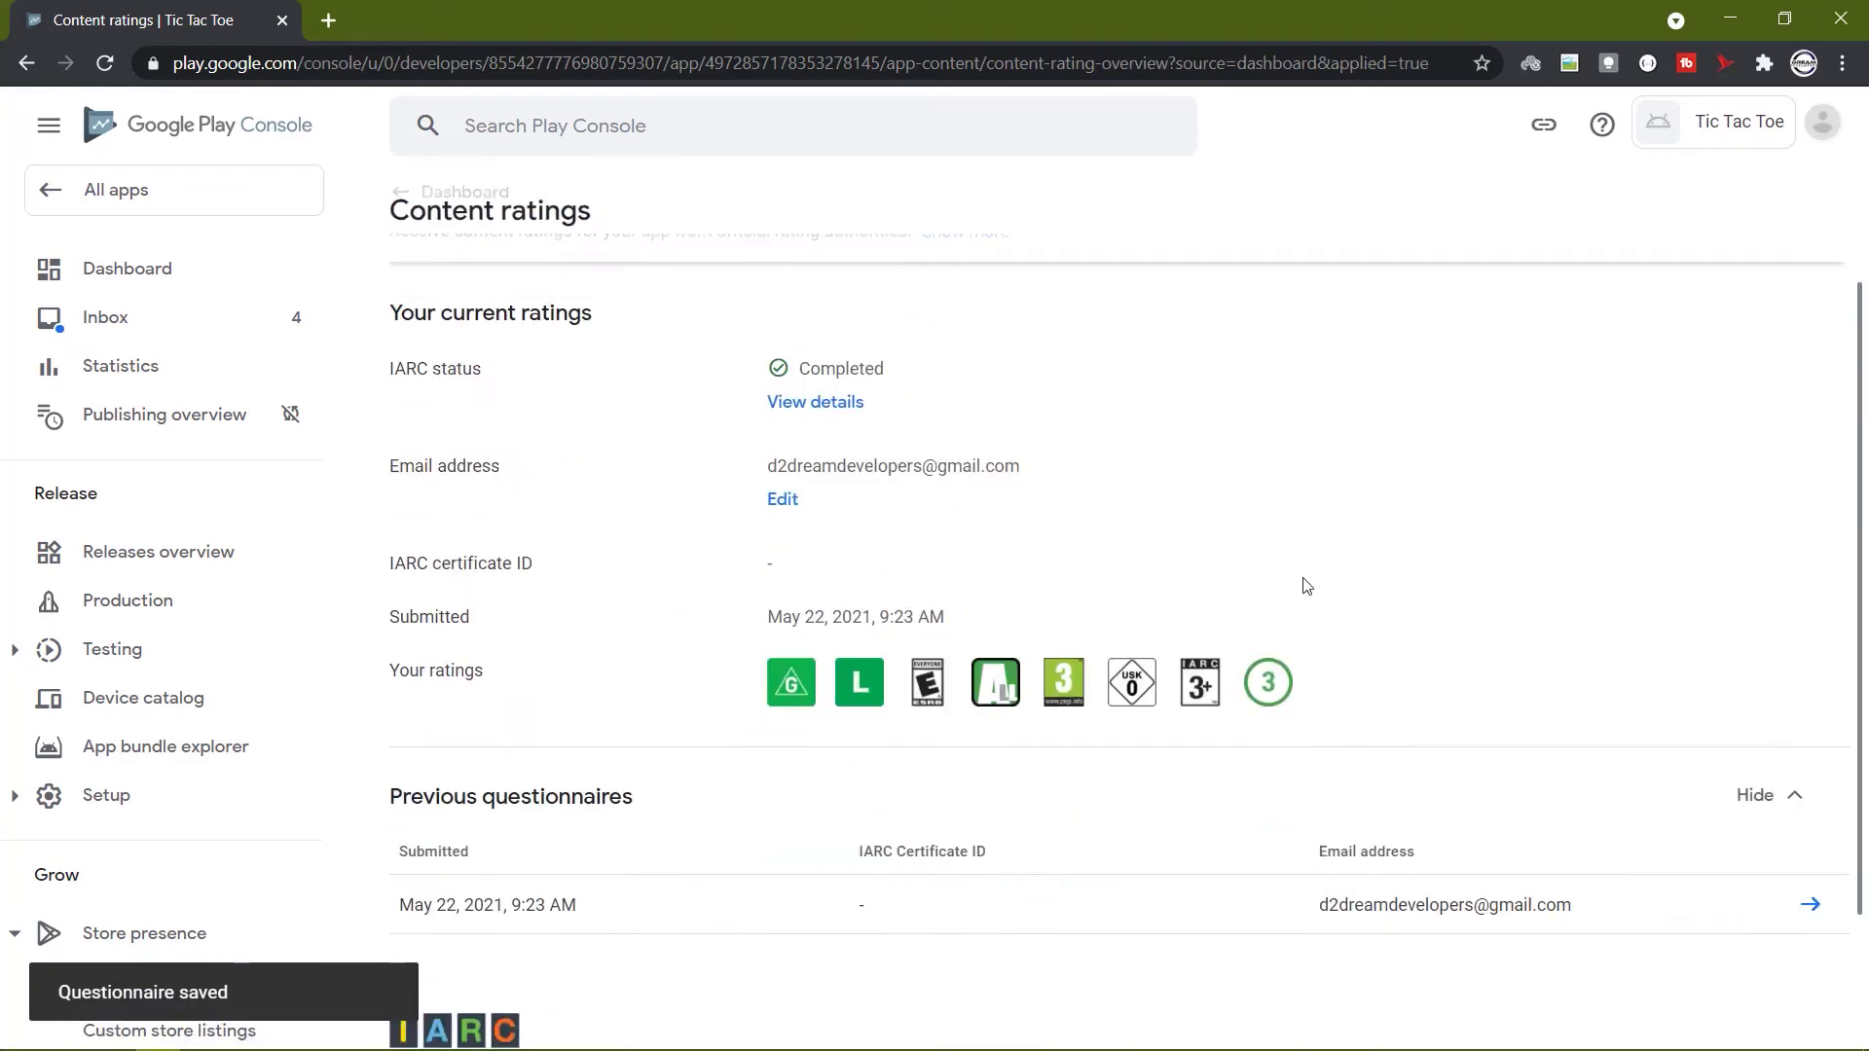
scroll(1307, 585, "down", 2)
scroll(1309, 587, "up", 4)
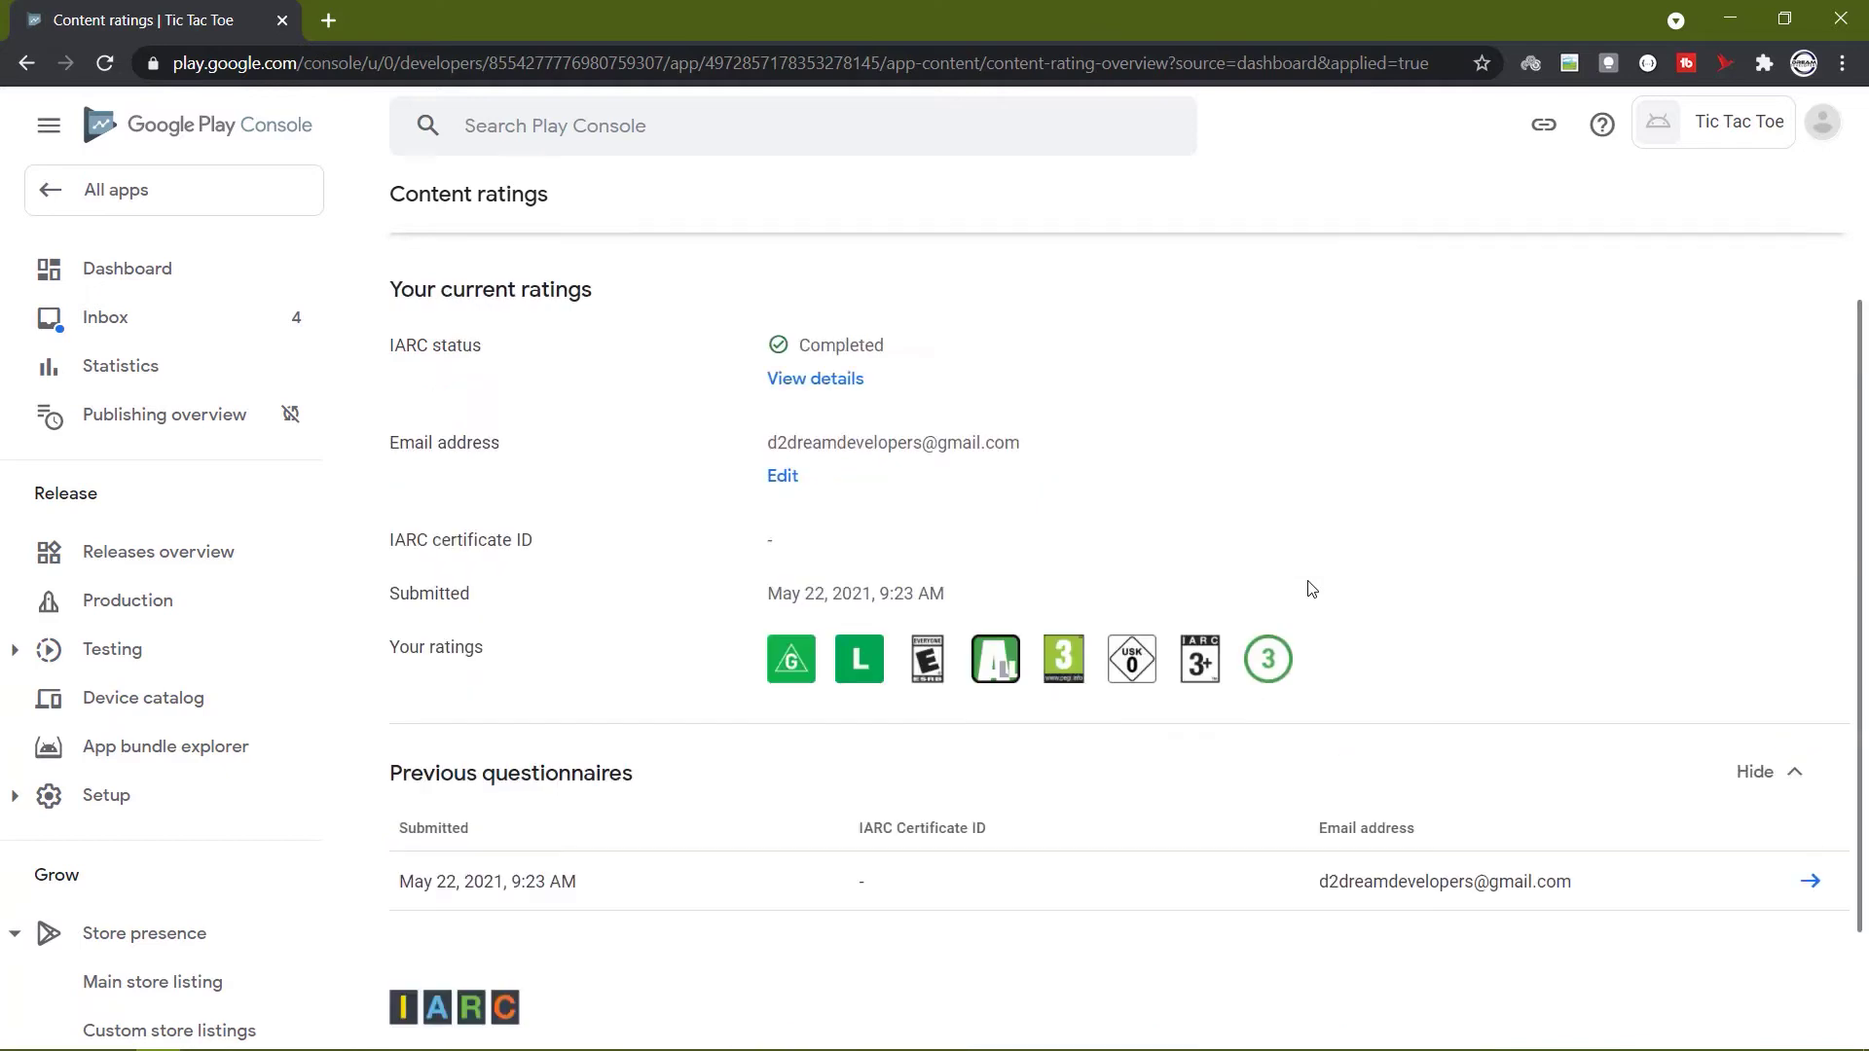
left_click(449, 212)
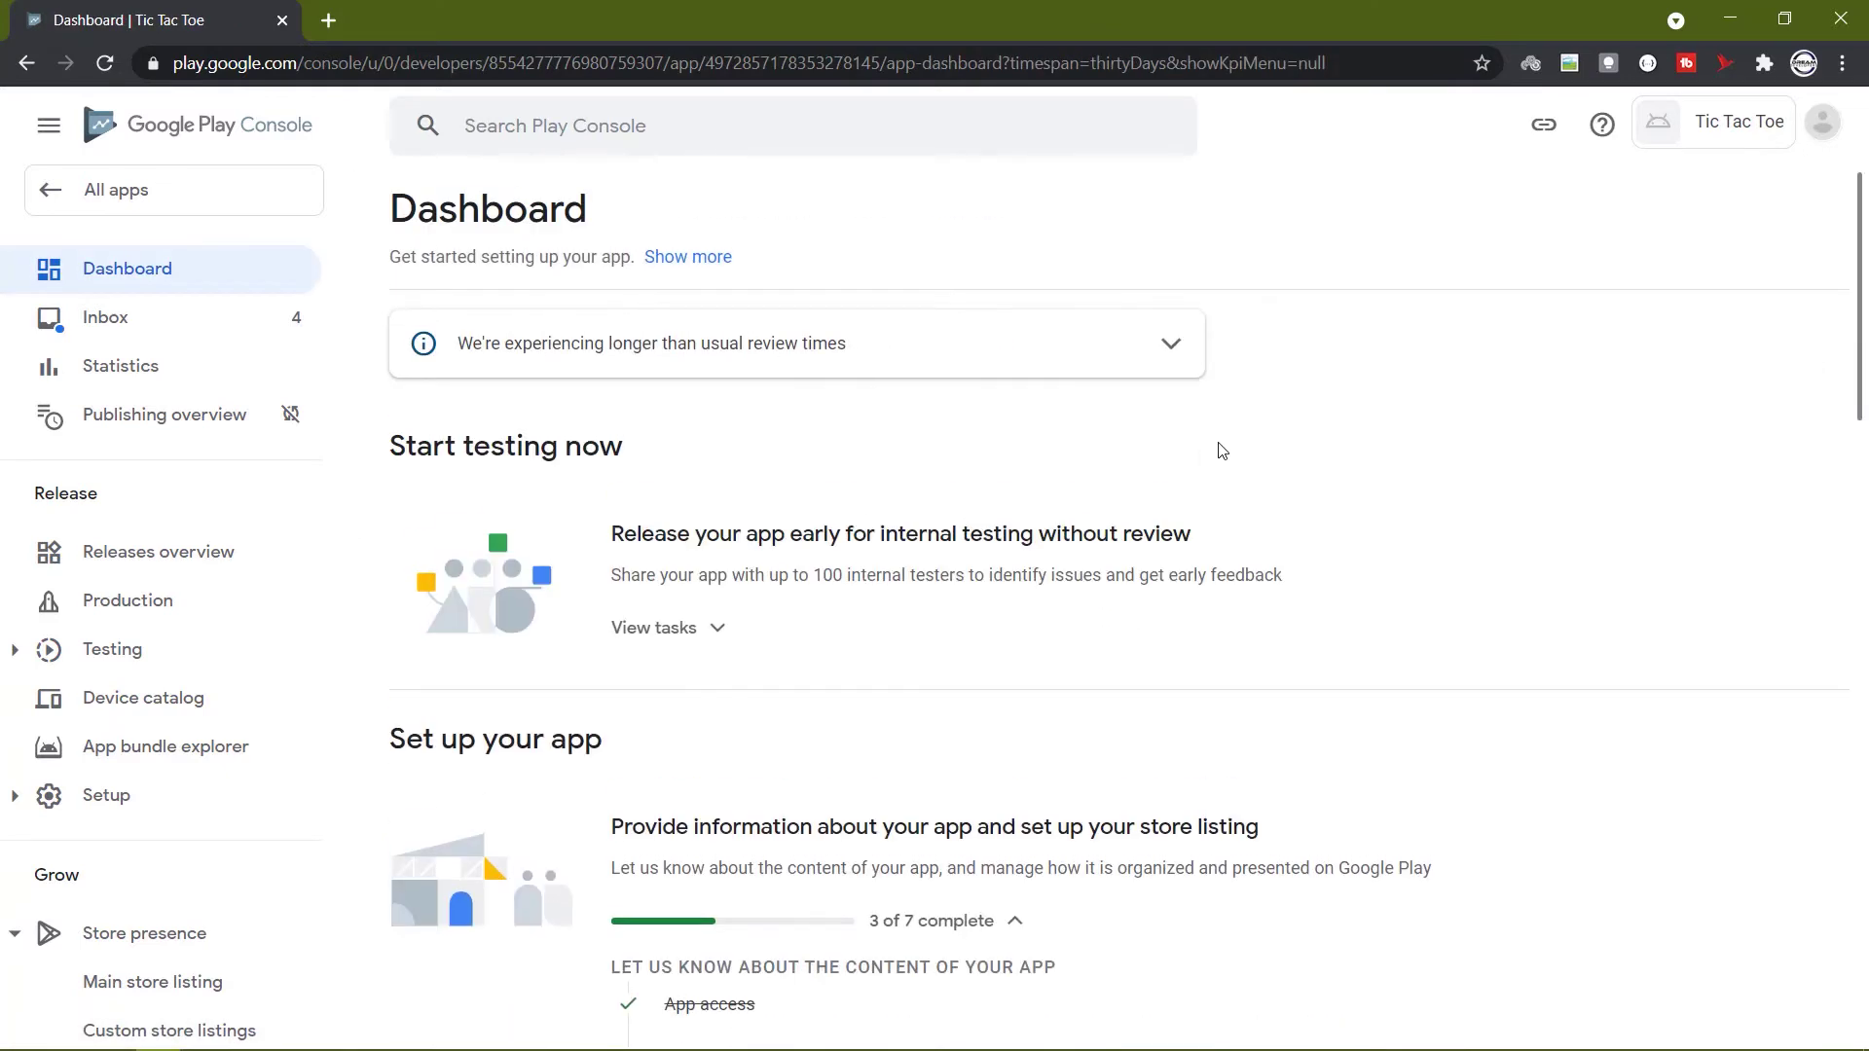
Scroll the dashboard to the setup checklist showing 3 of 7 tasks complete.
scroll(1222, 451, "down", 6)
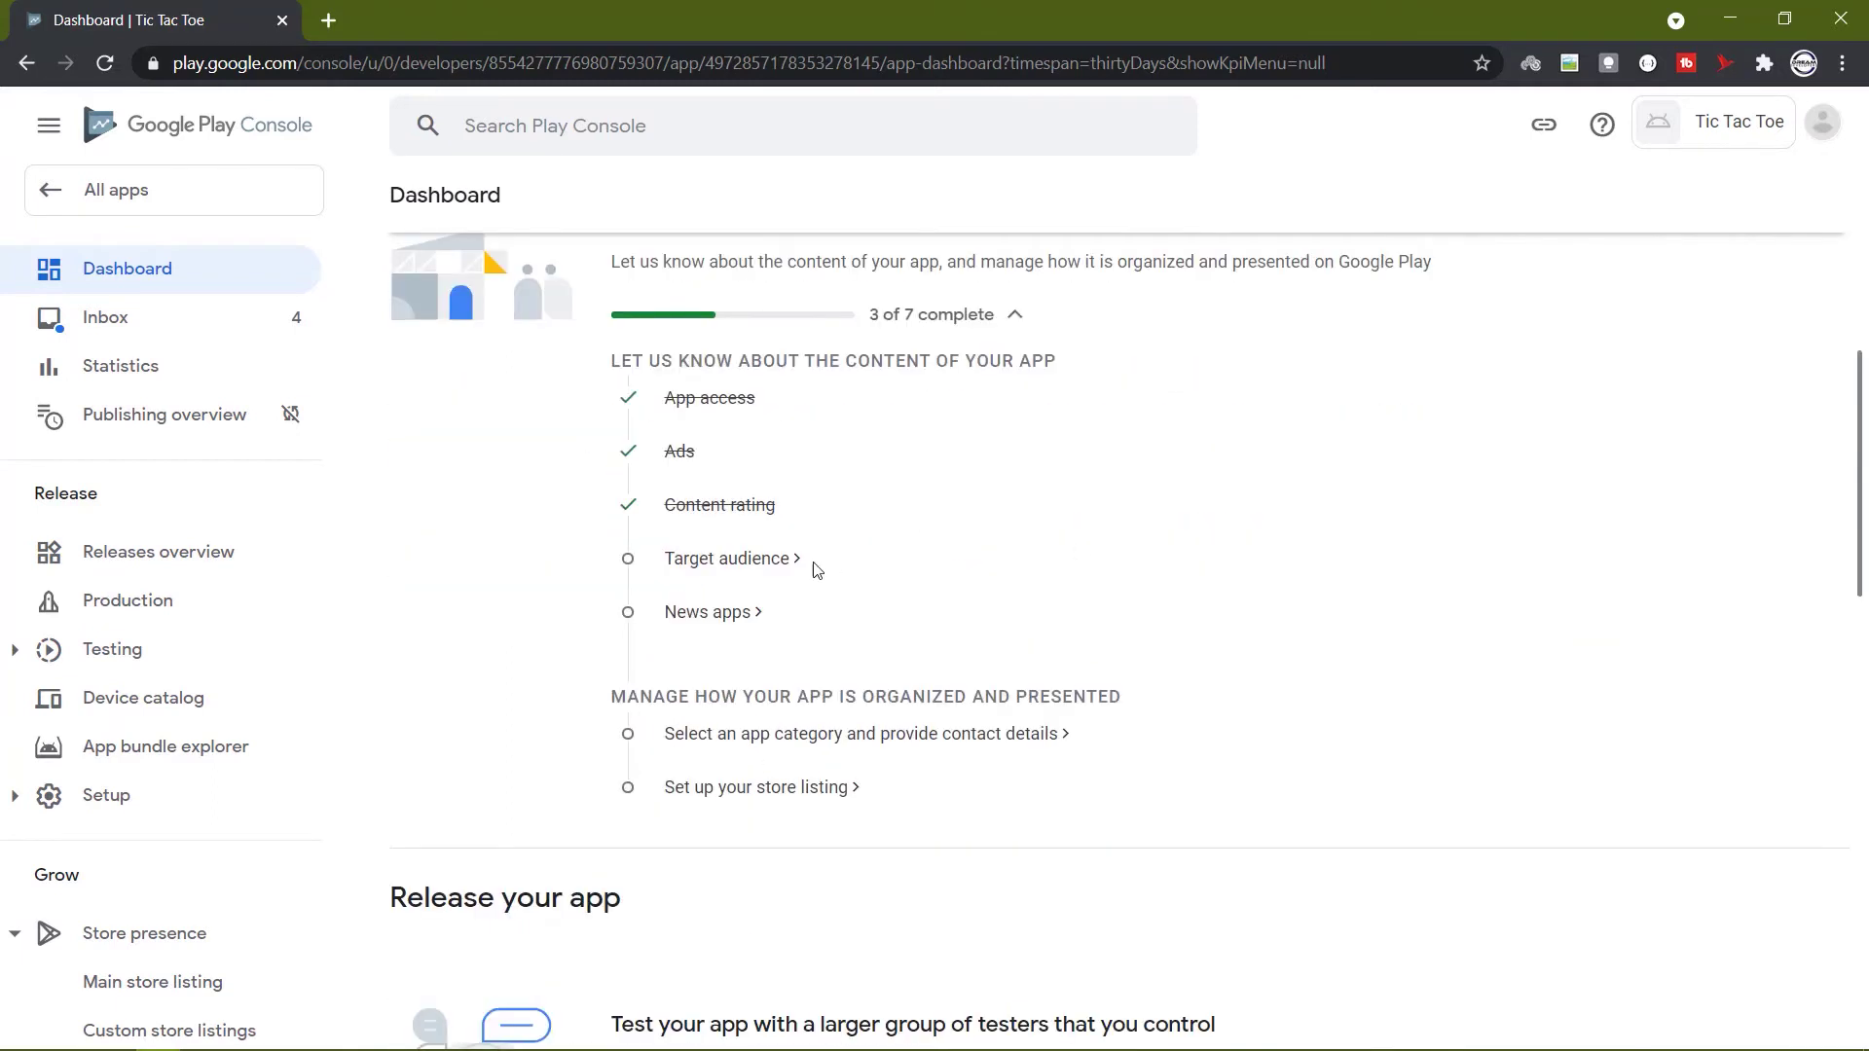
Select target age groups 13-15, 16-17 and 18 and over.
left_click(764, 558)
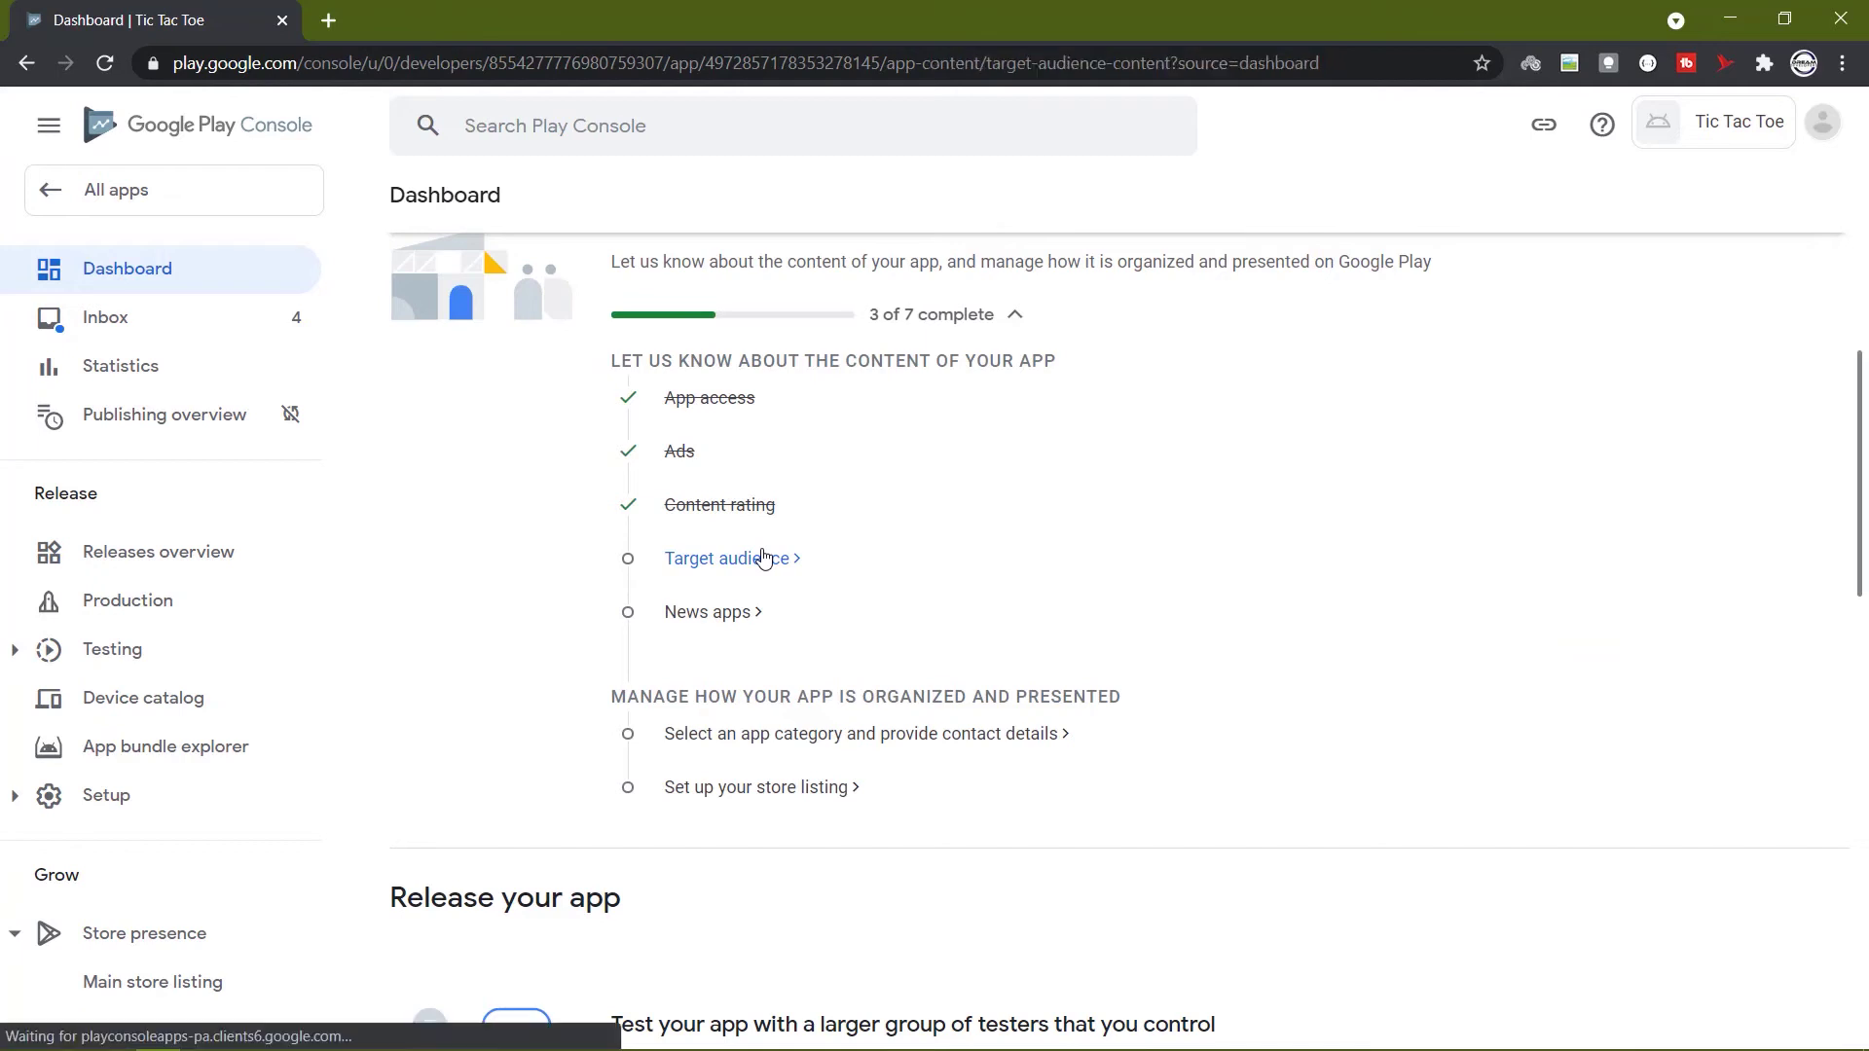
scroll(1126, 543, "down", 2)
scroll(1059, 546, "down", 1)
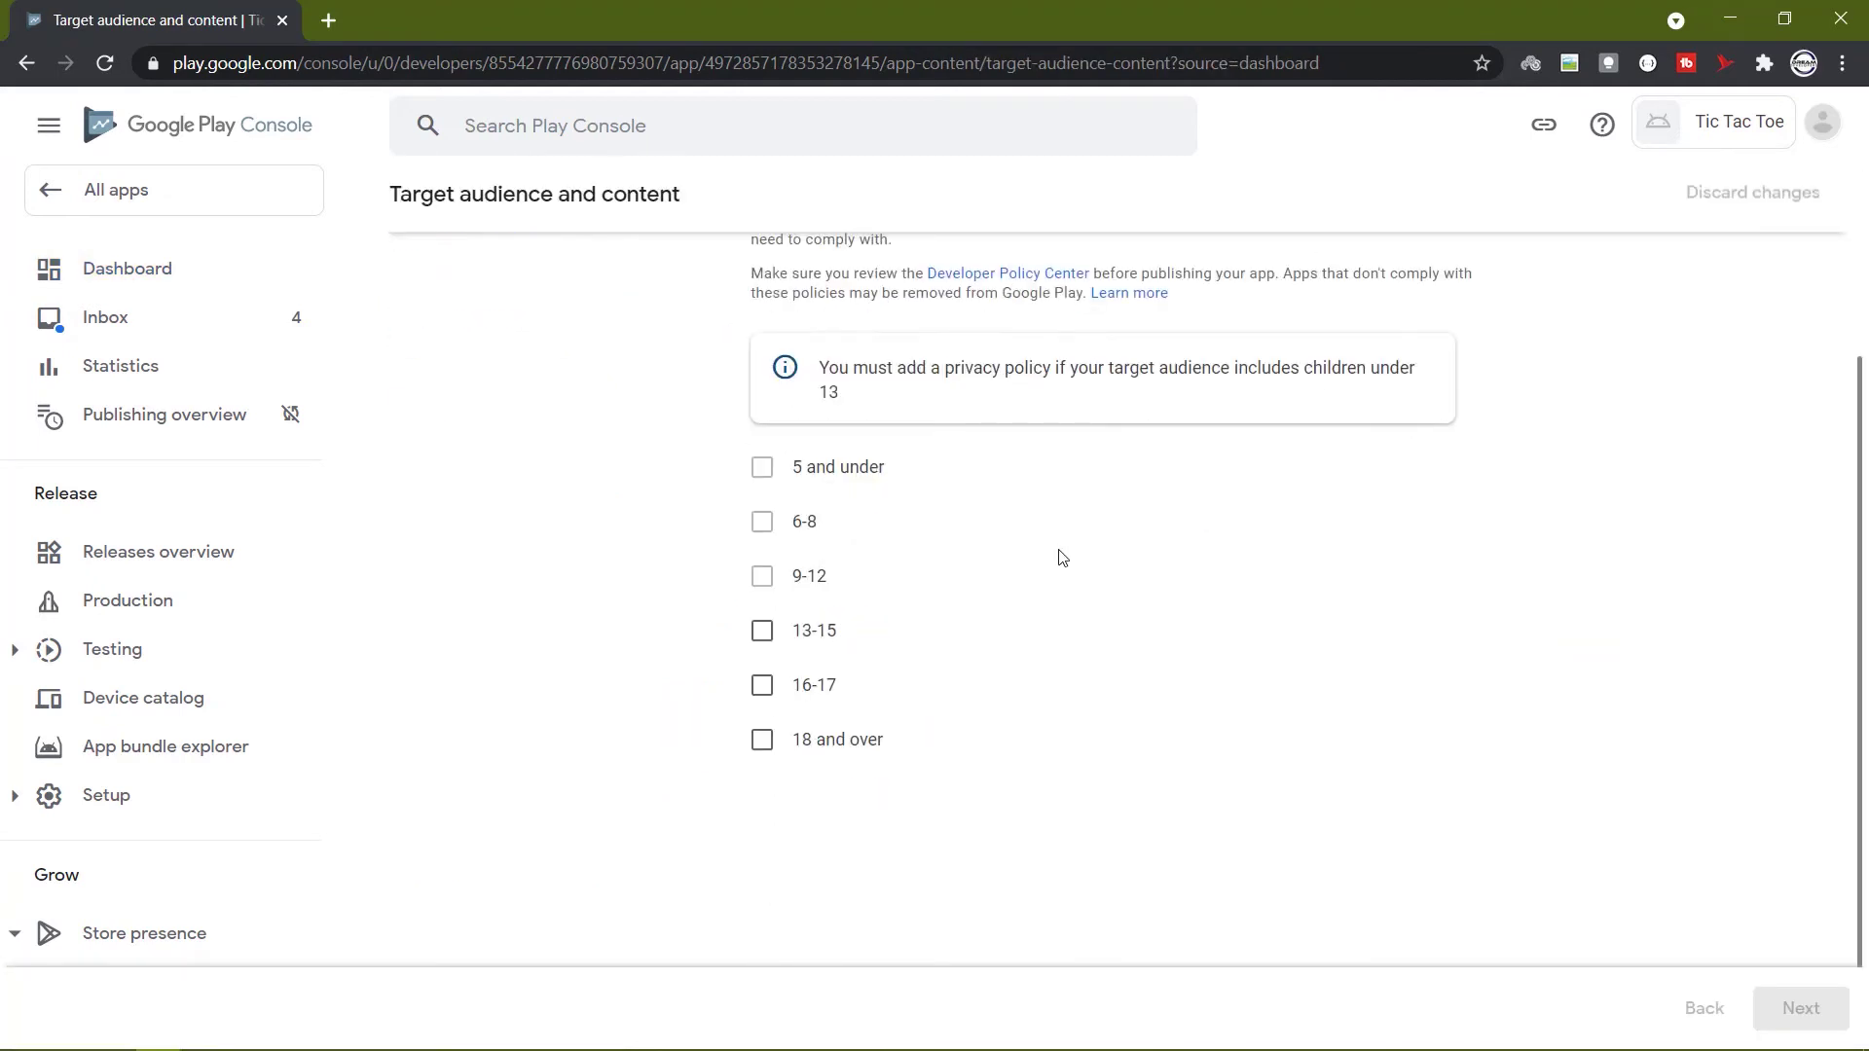
scroll(837, 623, "up", 3)
scroll(900, 615, "down", 1)
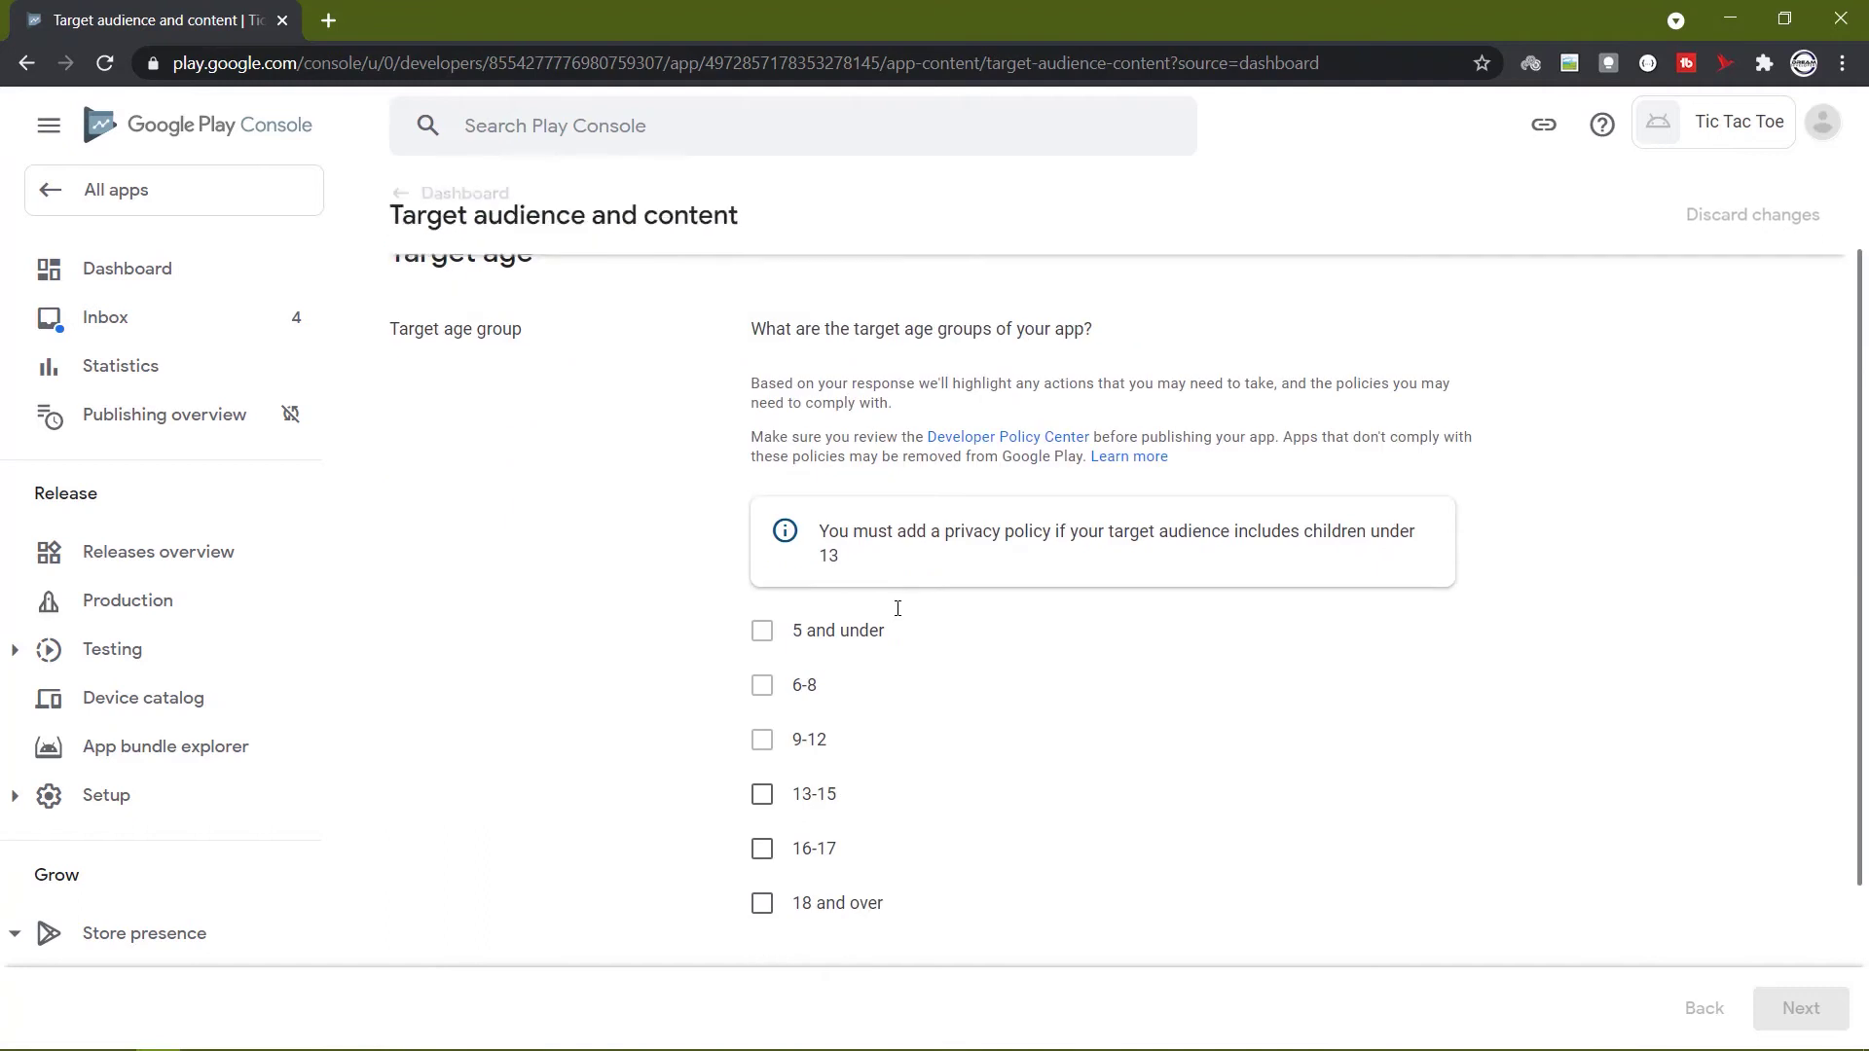
left_click(762, 795)
left_click(774, 850)
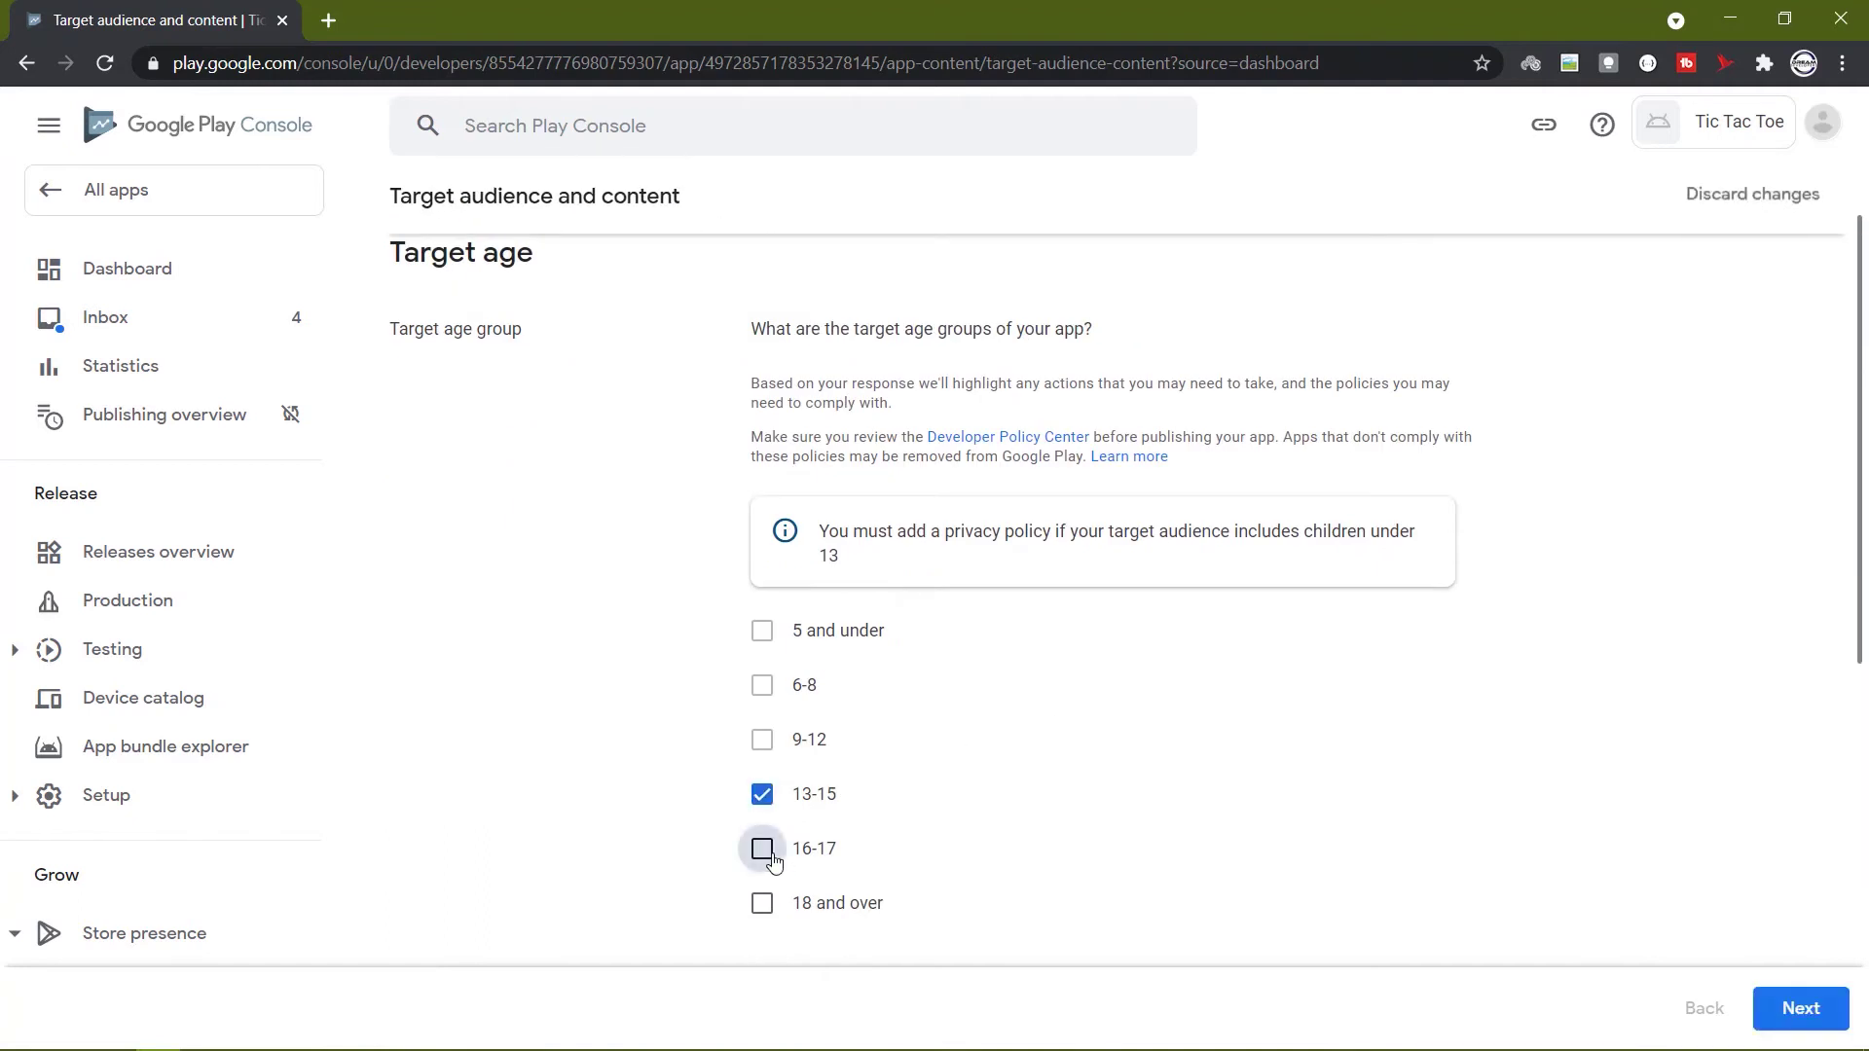
left_click(763, 902)
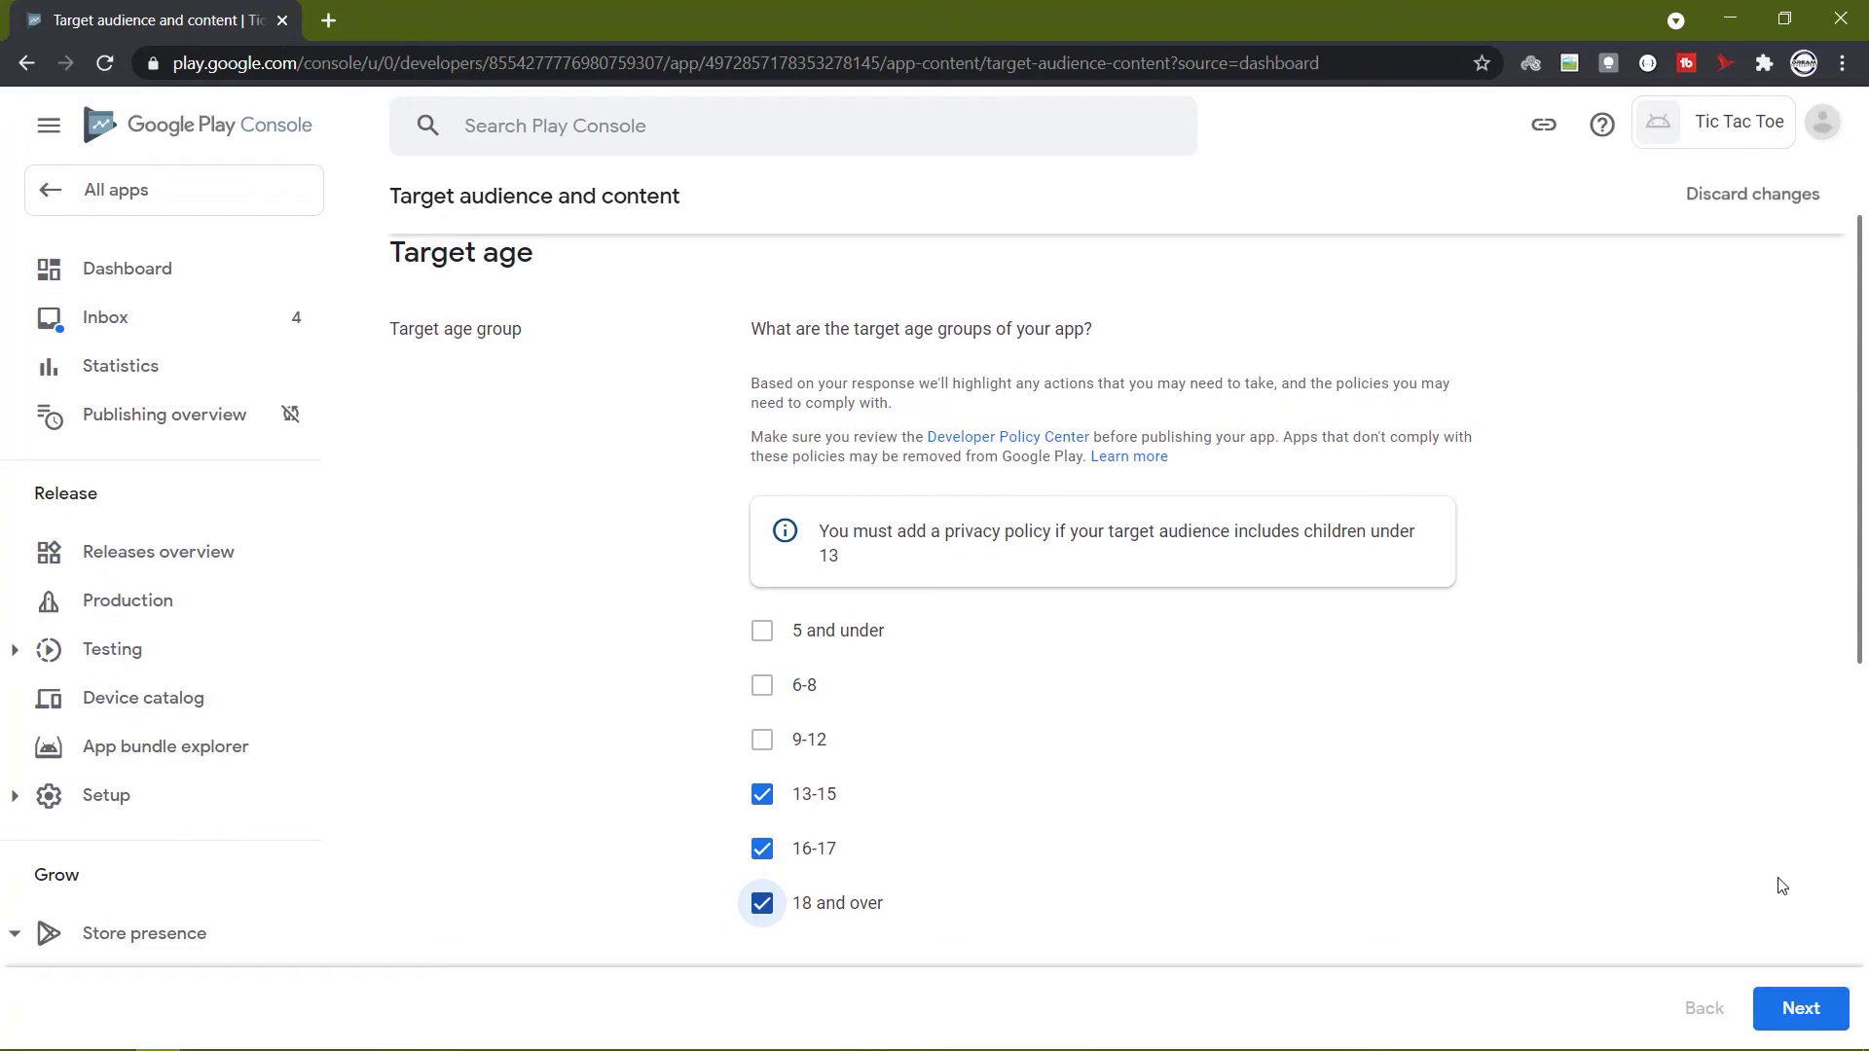
left_click(1801, 1008)
Declare the store listing won't appeal to children and save the target audience.
scroll(1605, 657, "down", 1)
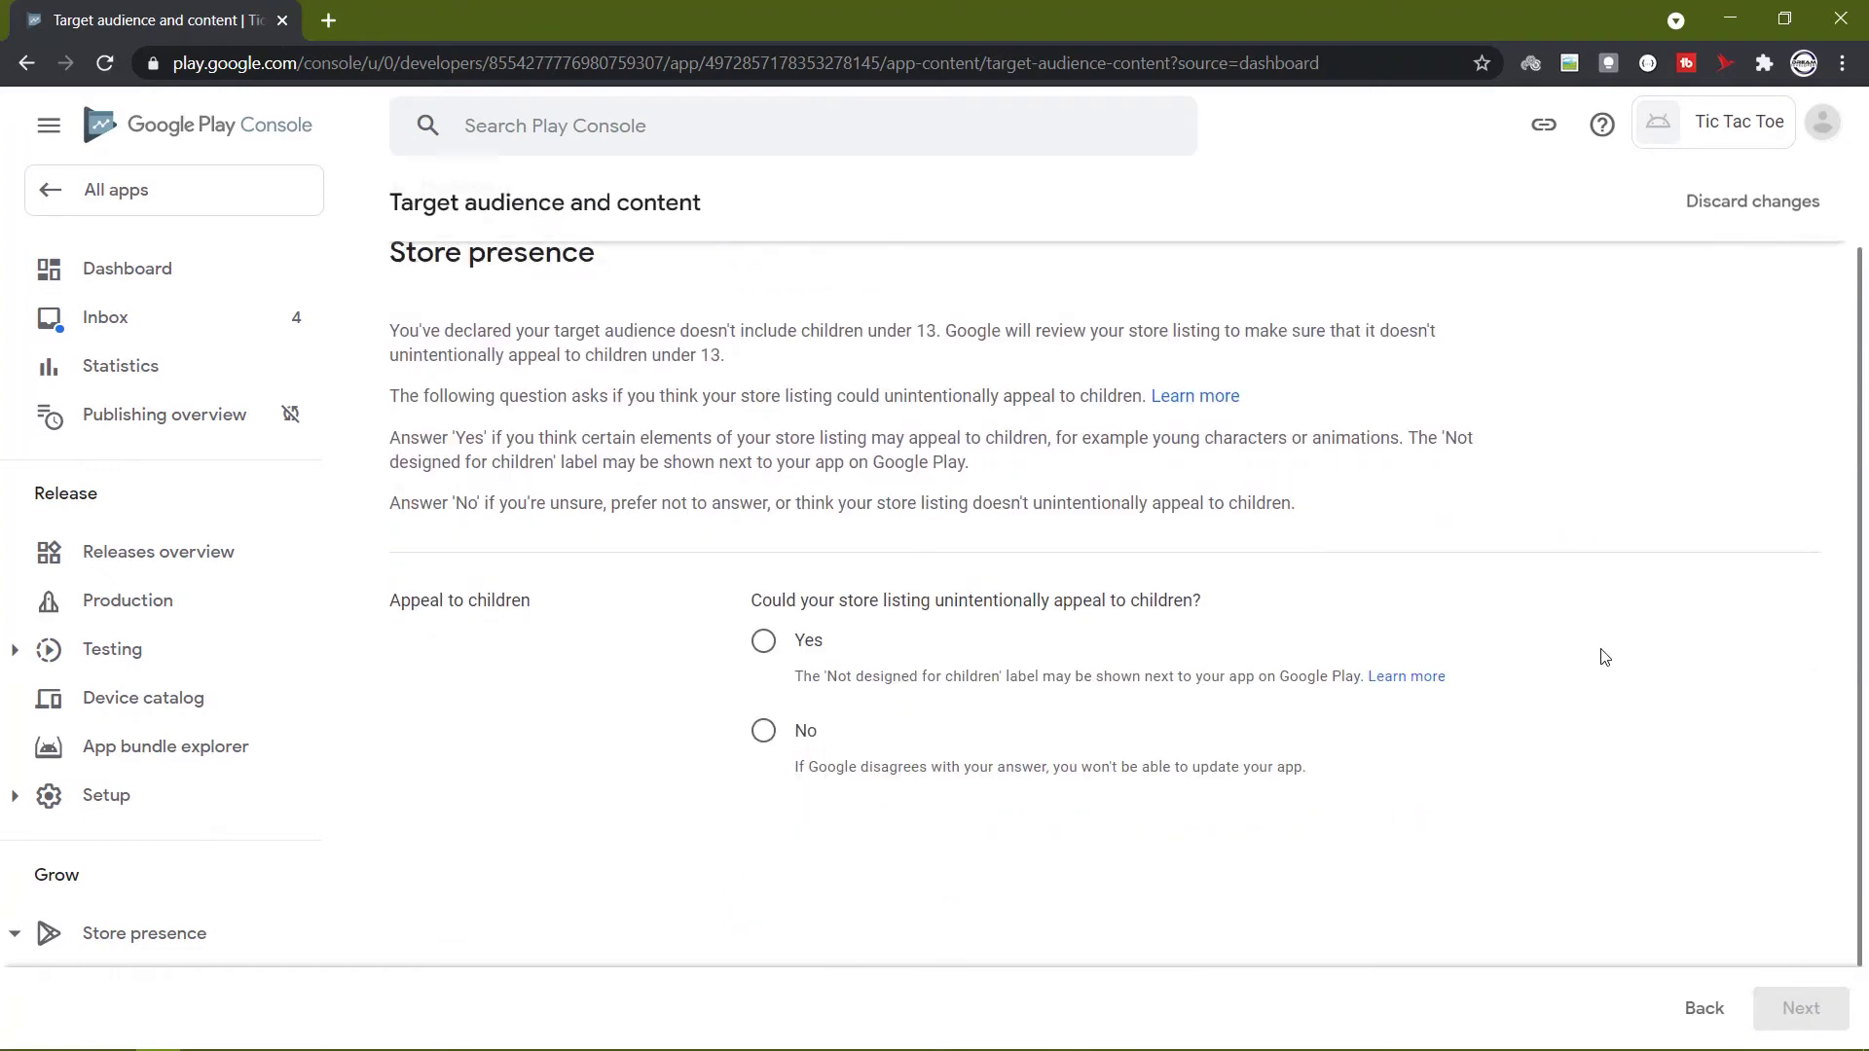
scroll(1605, 657, "up", 1)
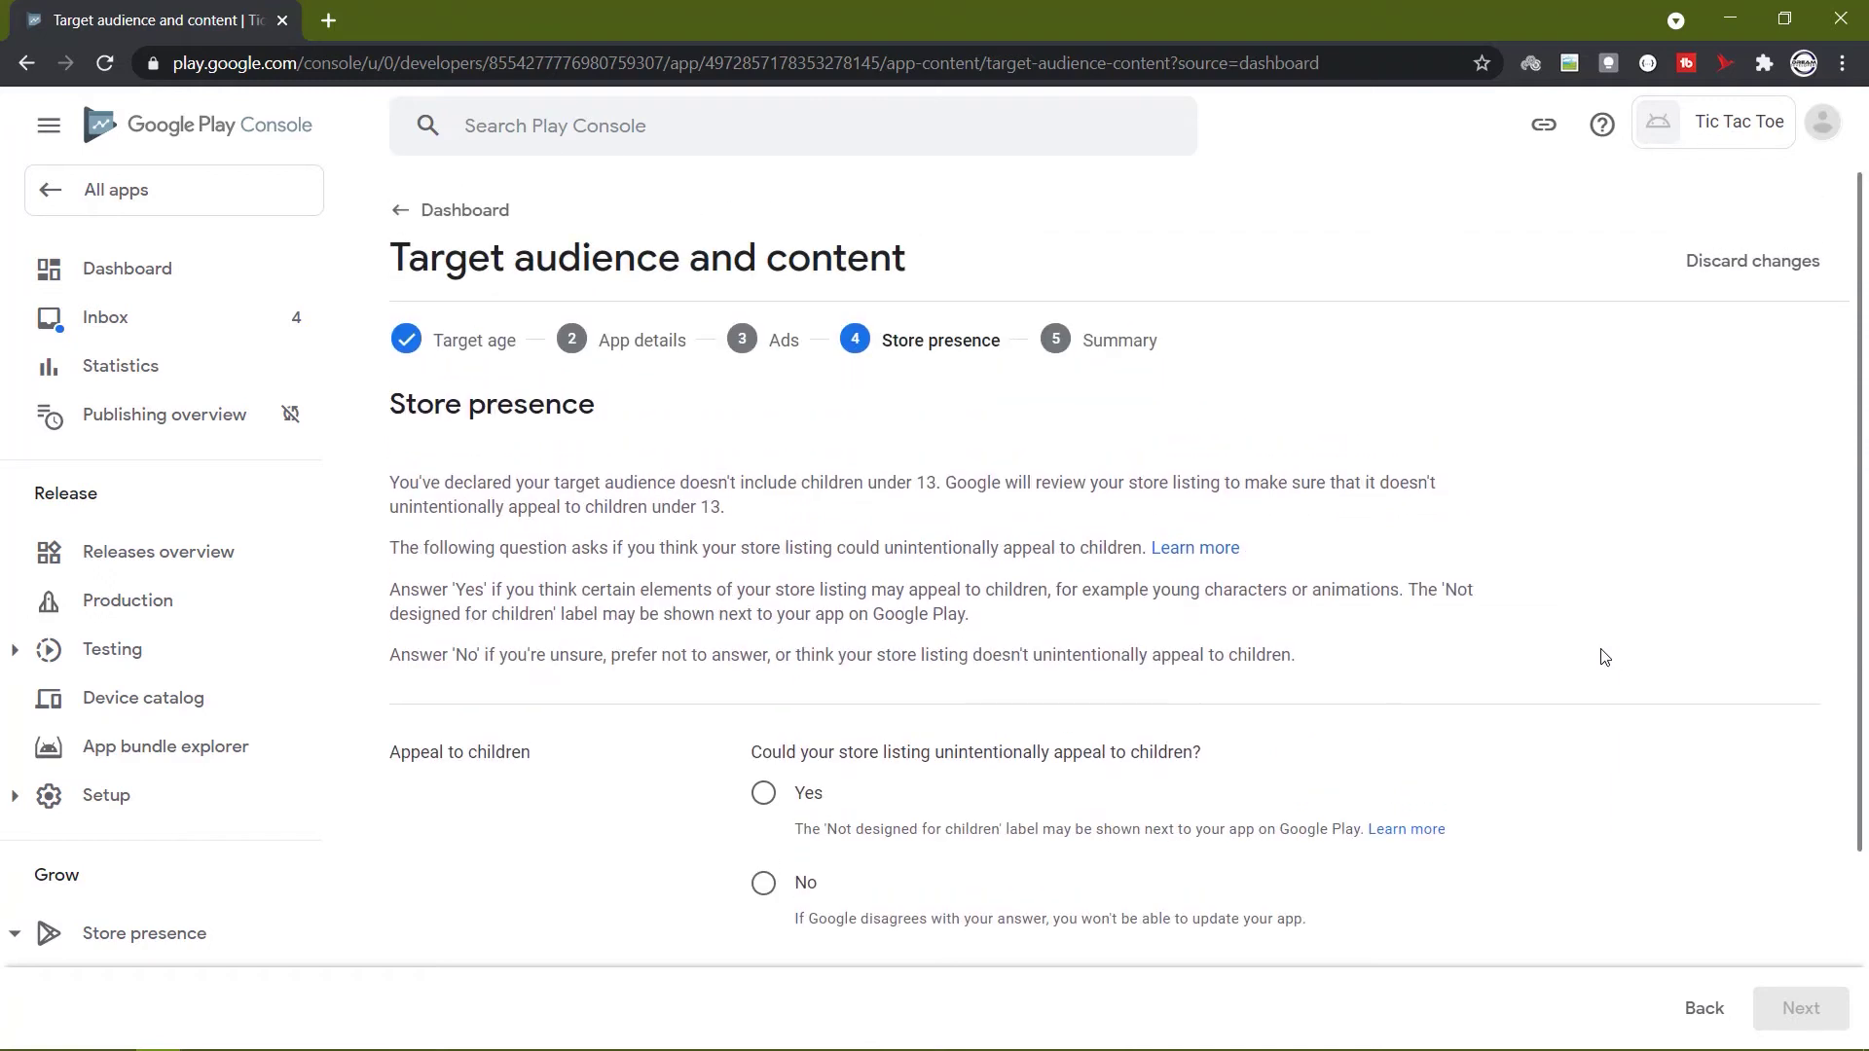
left_click(763, 882)
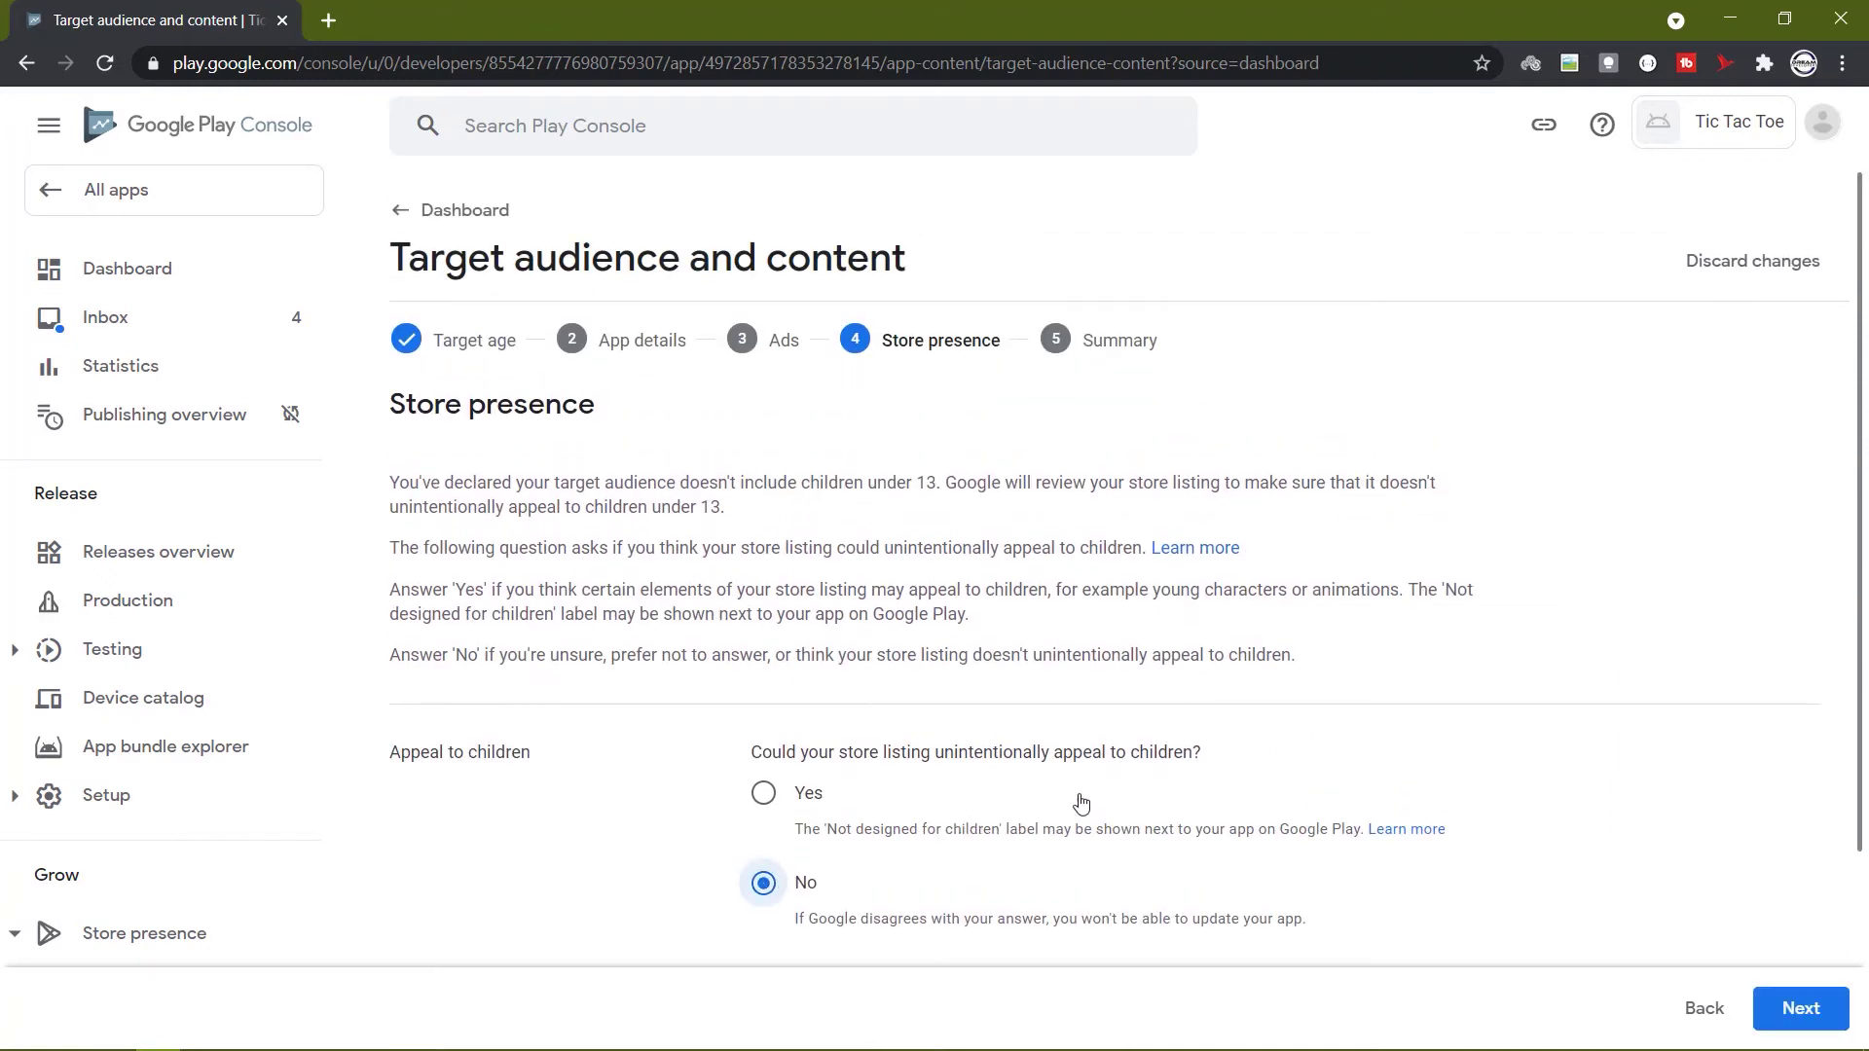
left_click(1762, 1011)
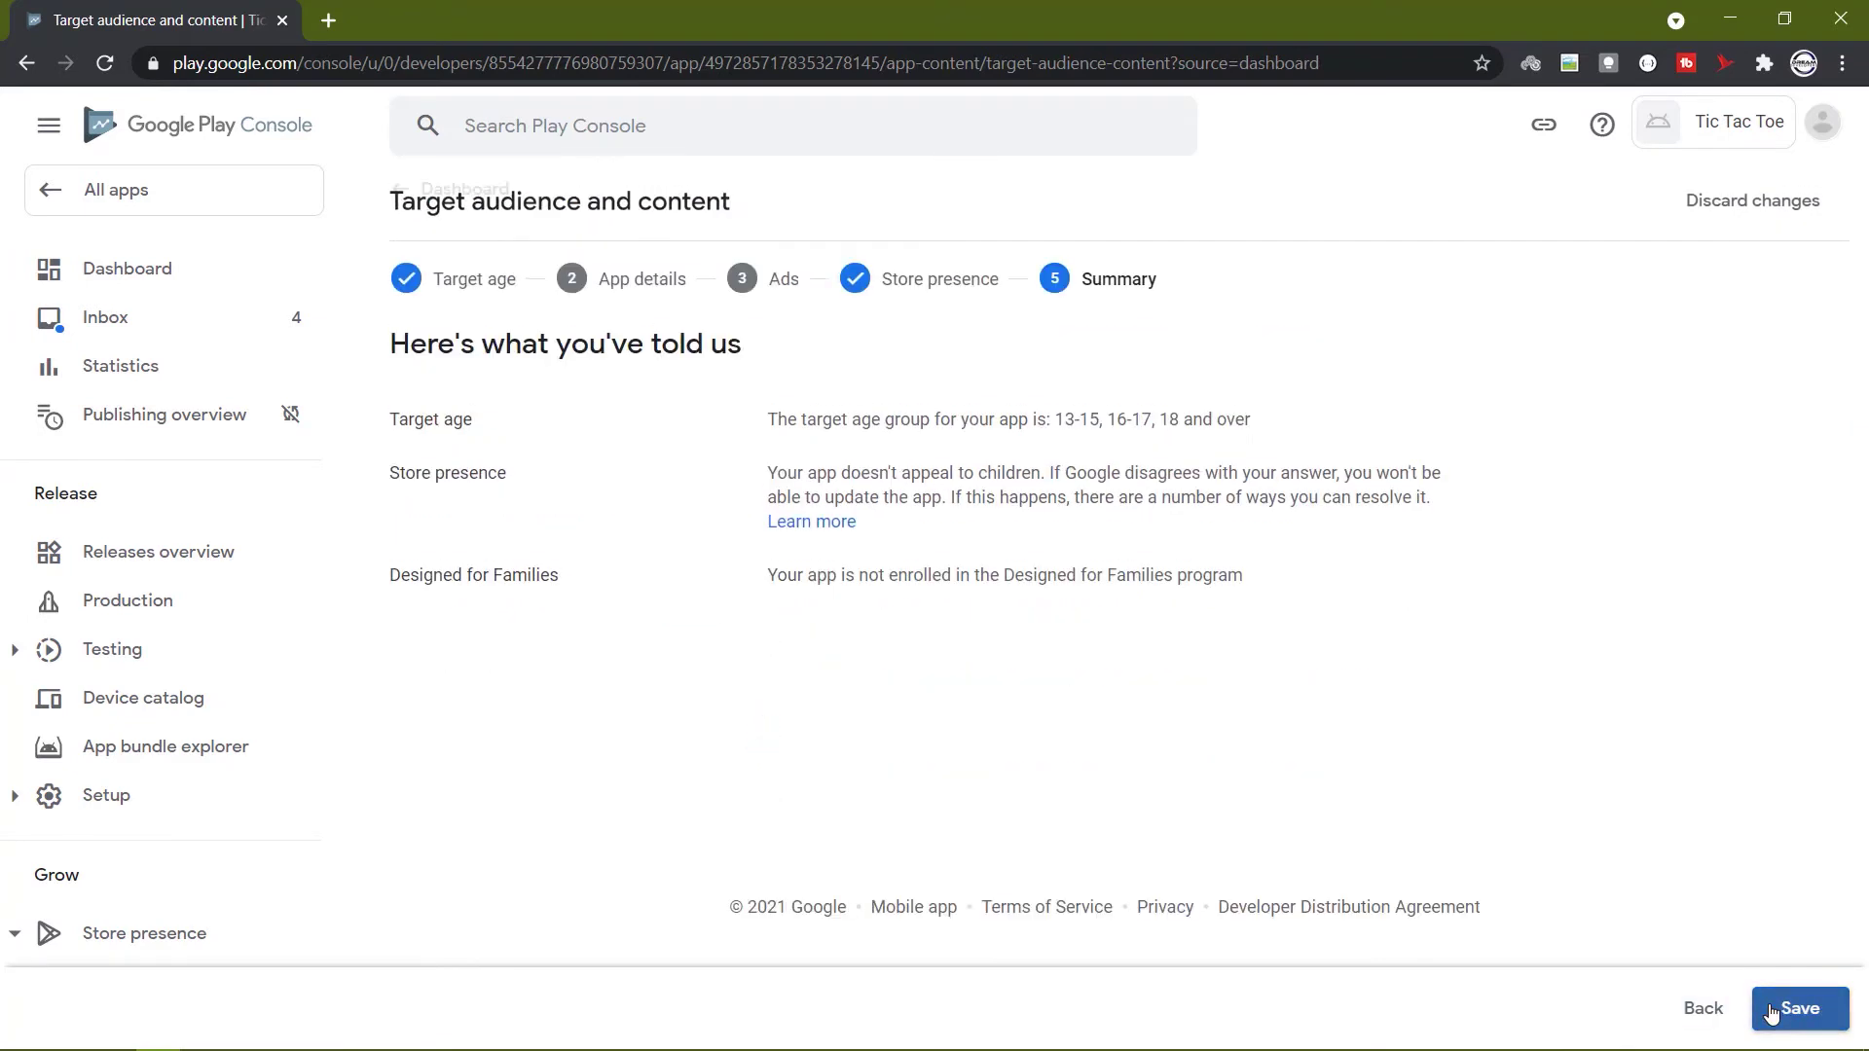
left_click(1778, 1003)
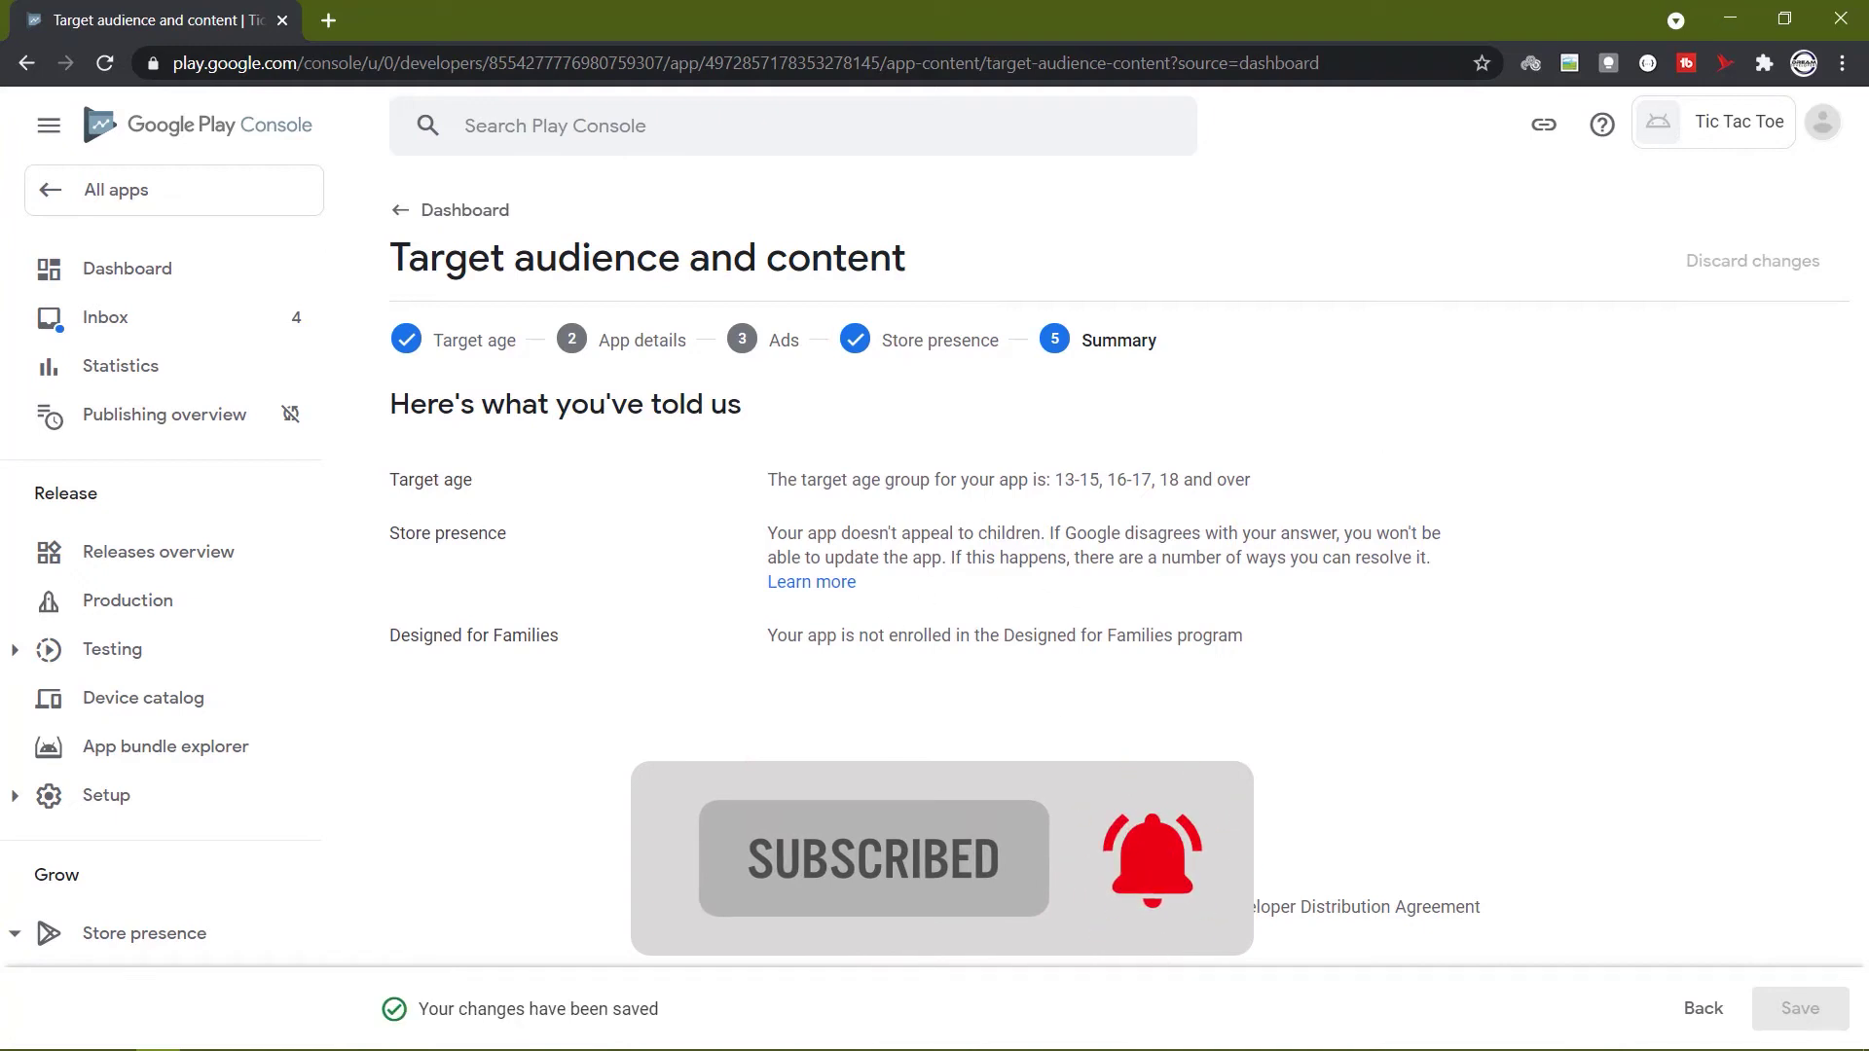
left_click(407, 210)
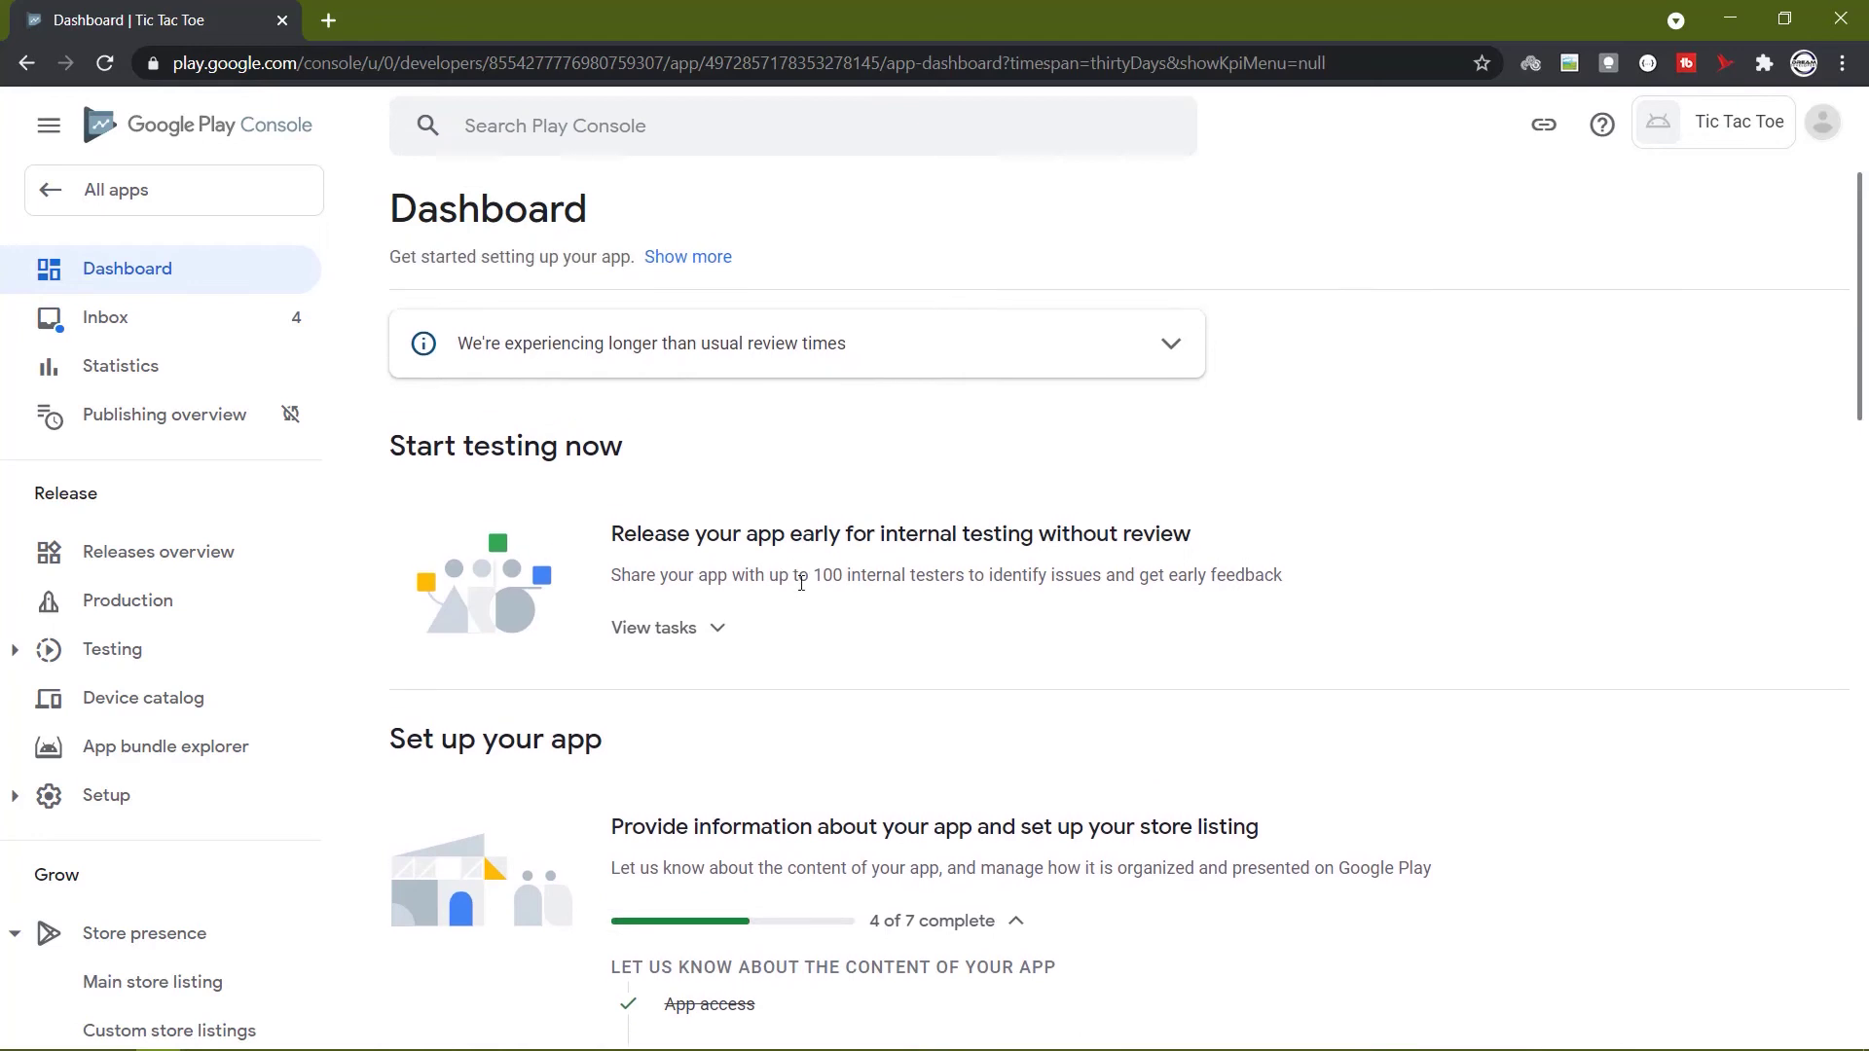
Answer No on the News apps declaration and save it.
scroll(798, 584, "down", 5)
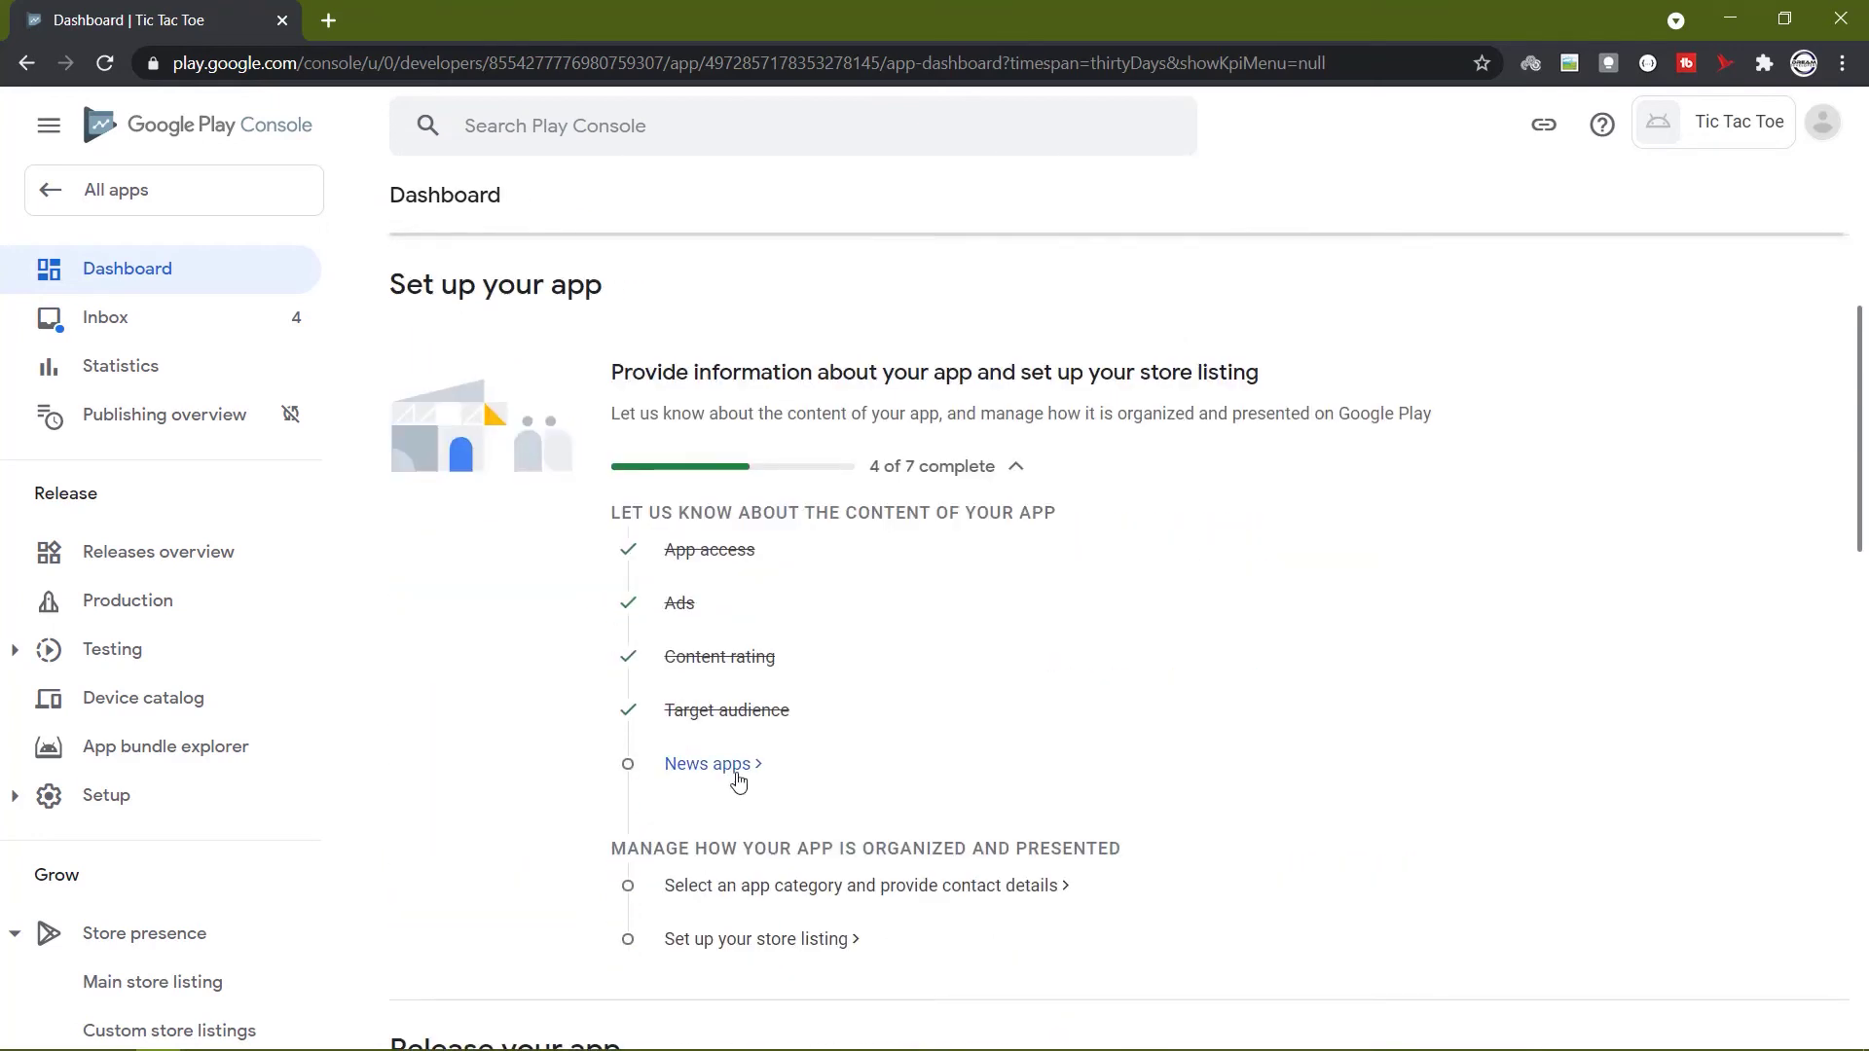
left_click(738, 781)
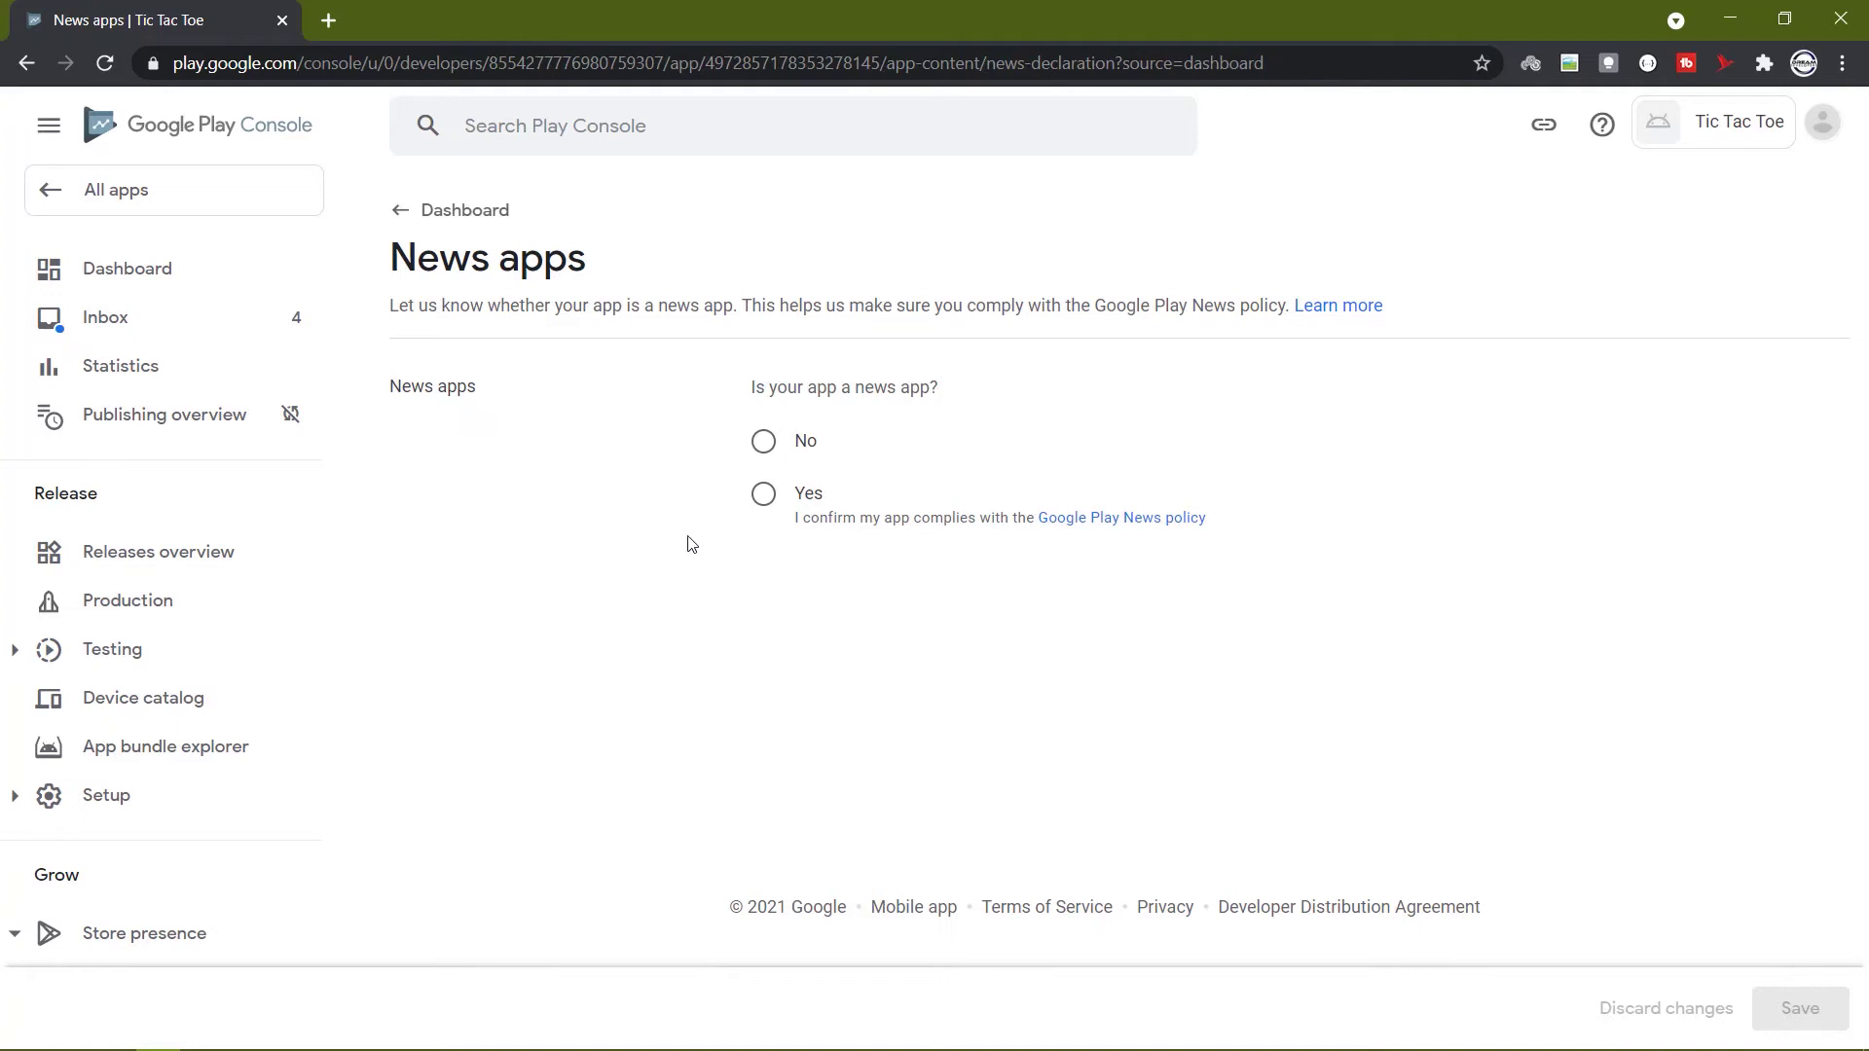
left_click(763, 441)
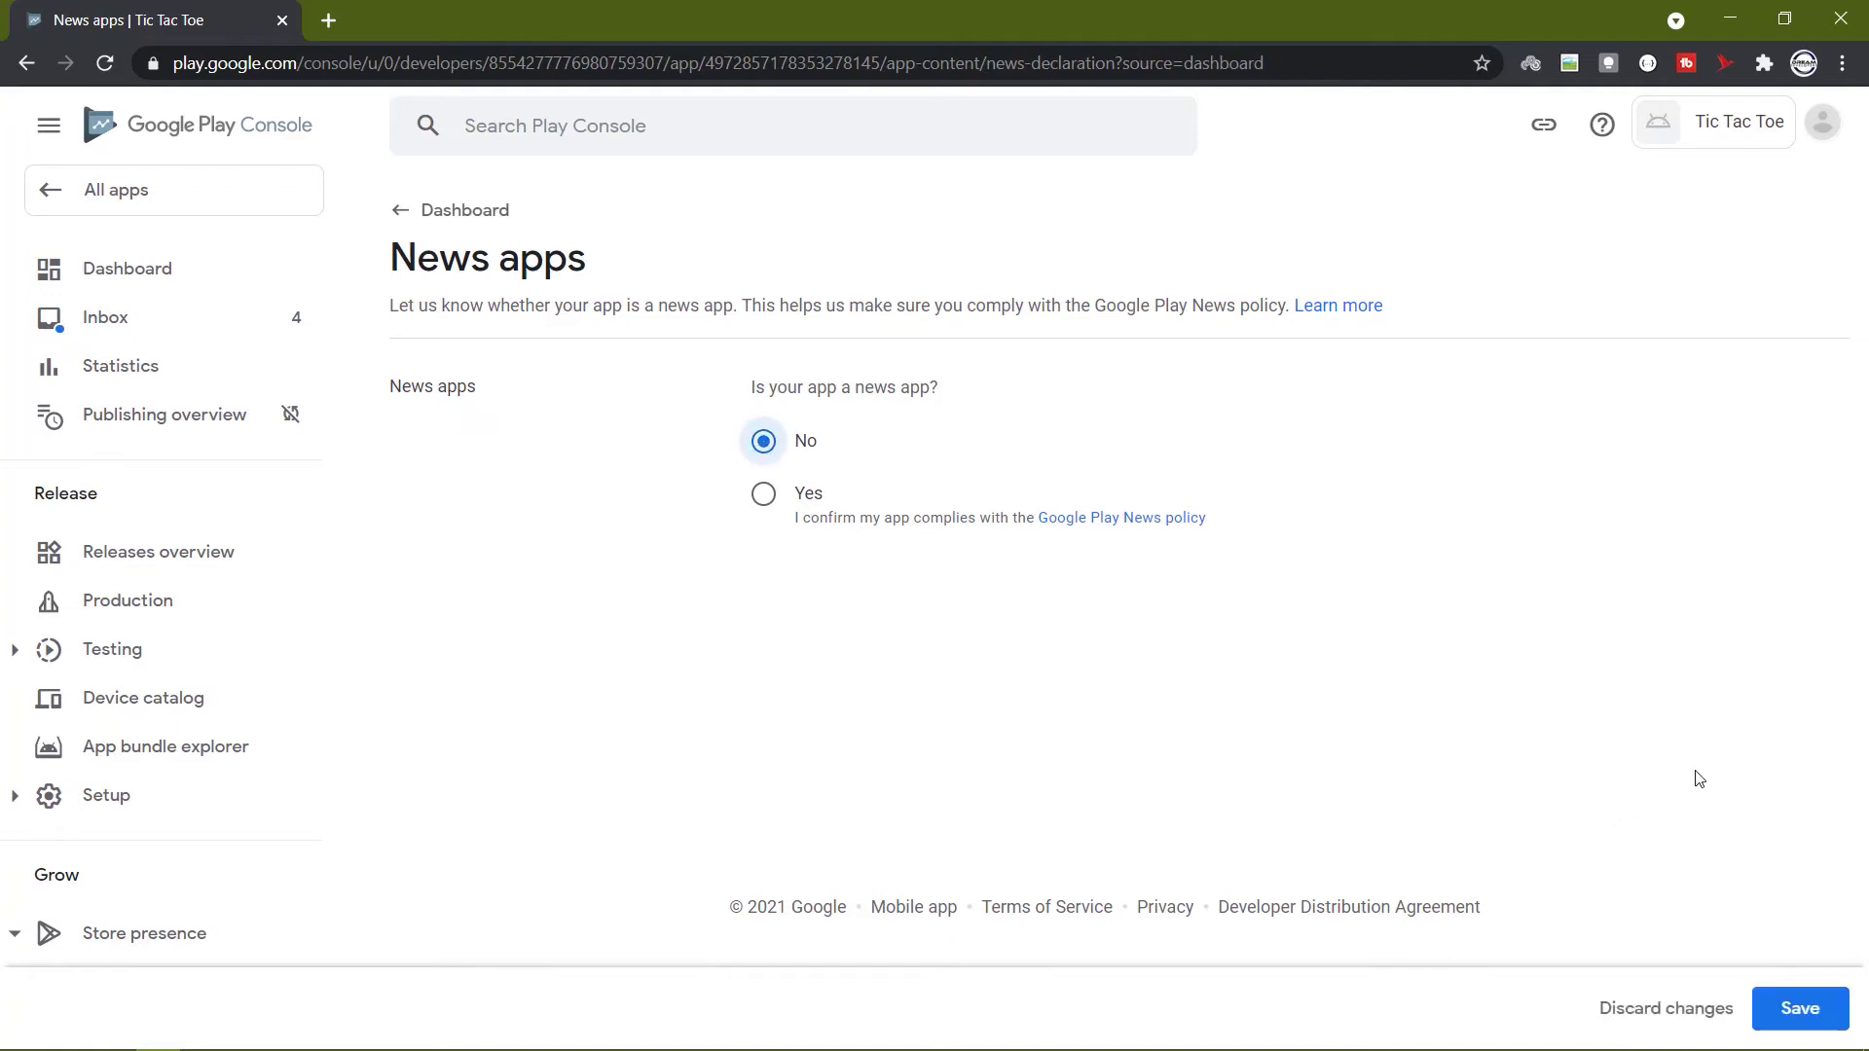
left_click(1798, 1022)
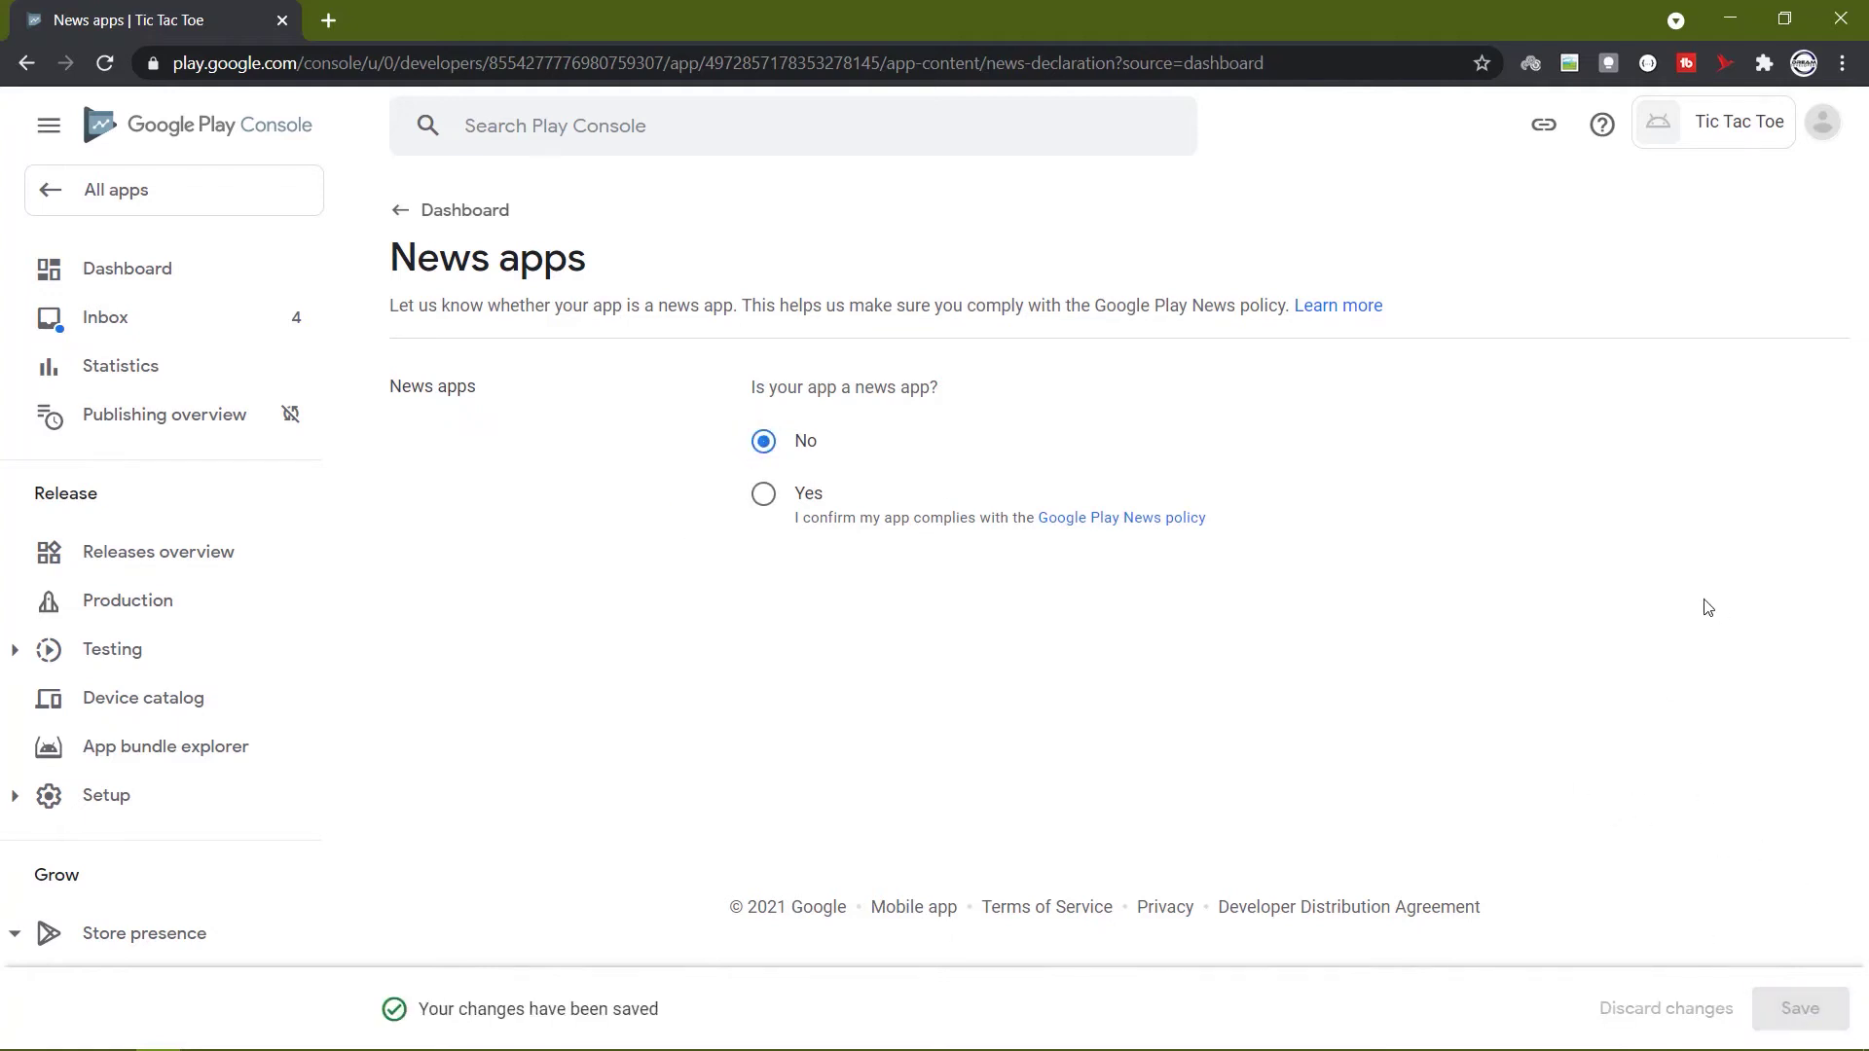
left_click(397, 201)
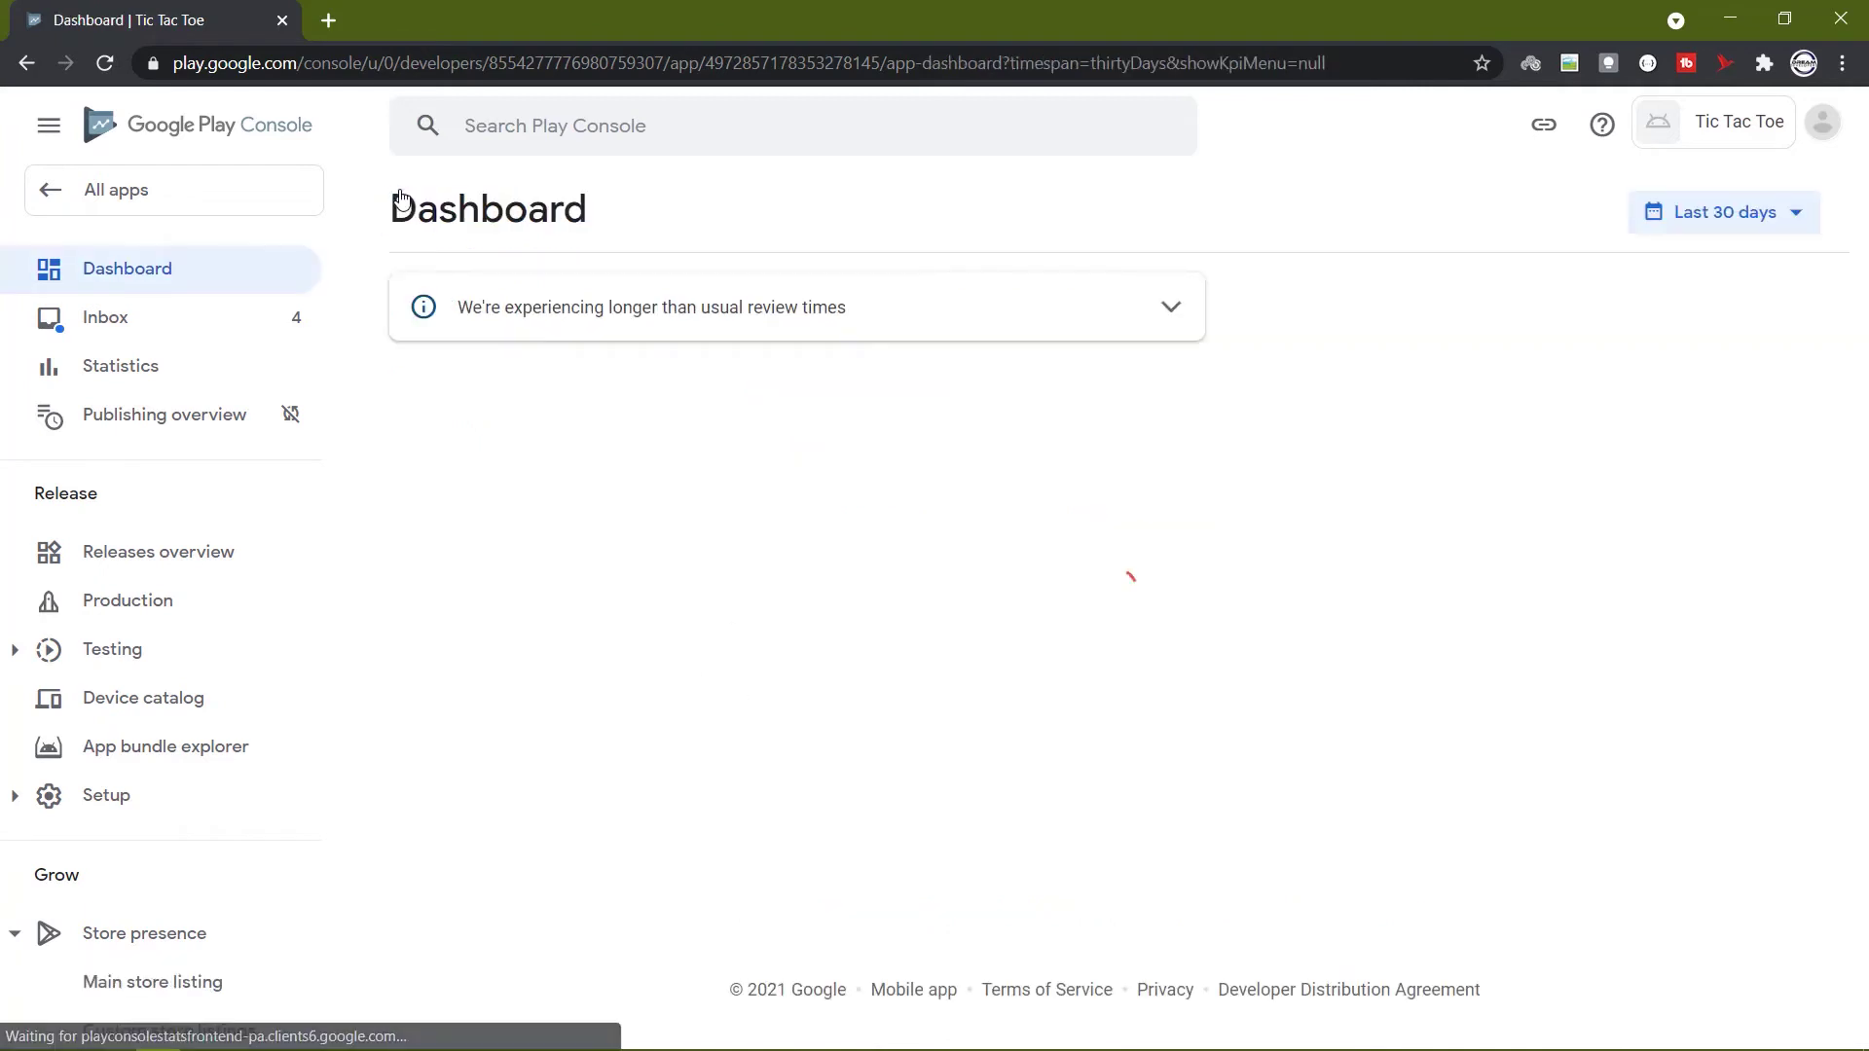
scroll(1019, 593, "down", 6)
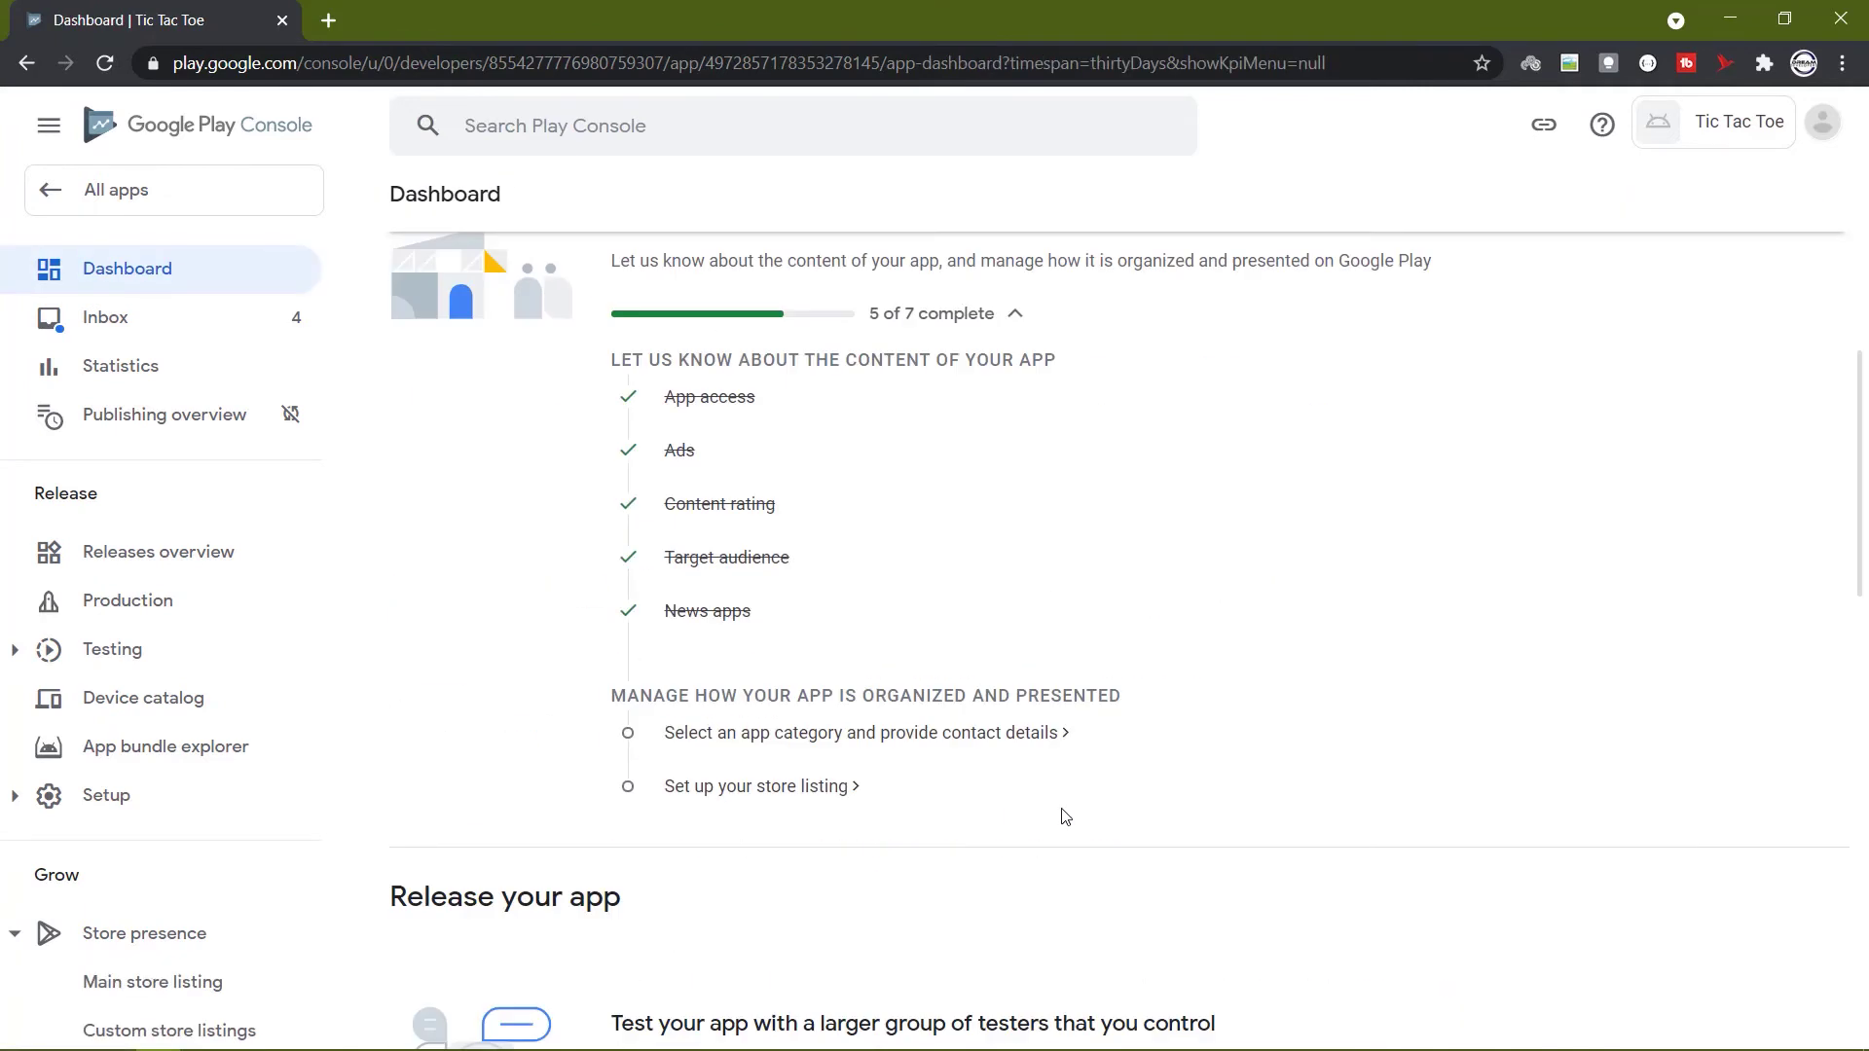
Keep the app type as Game and set its category to Puzzle.
left_click(991, 730)
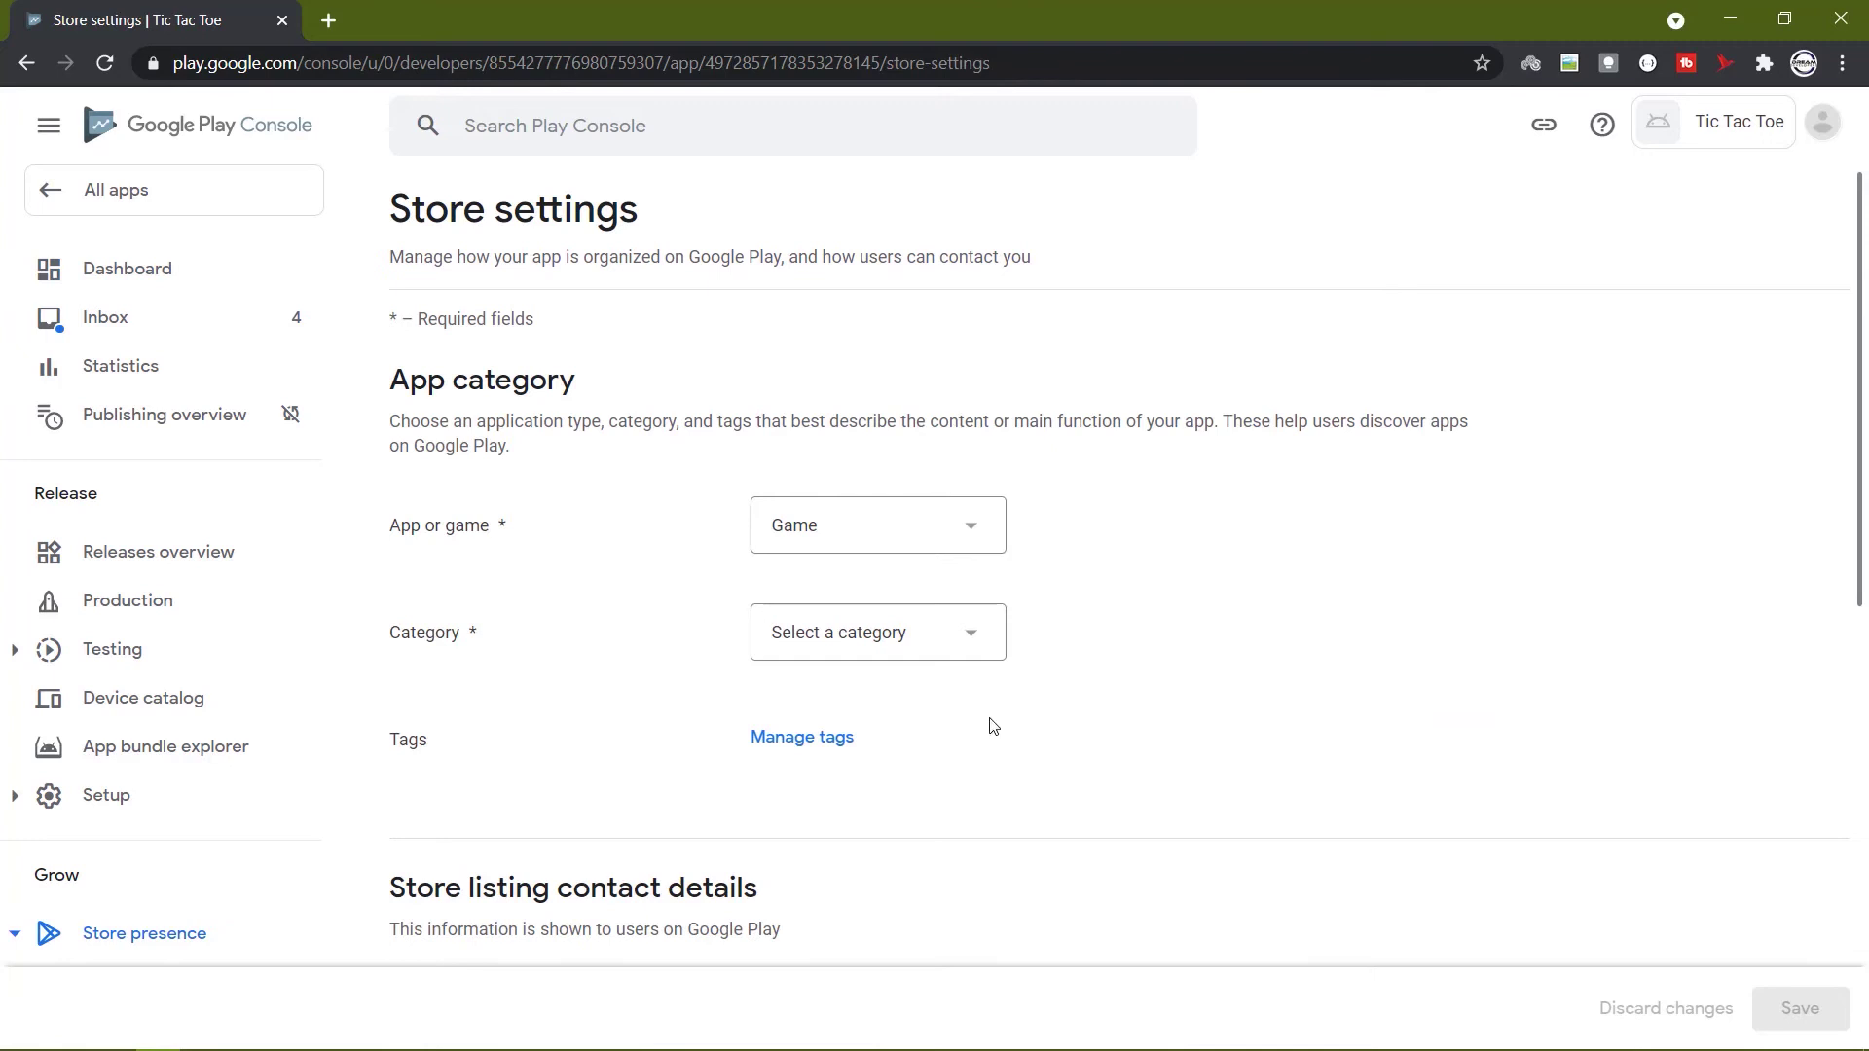
left_click(952, 527)
left_click(914, 582)
left_click(885, 634)
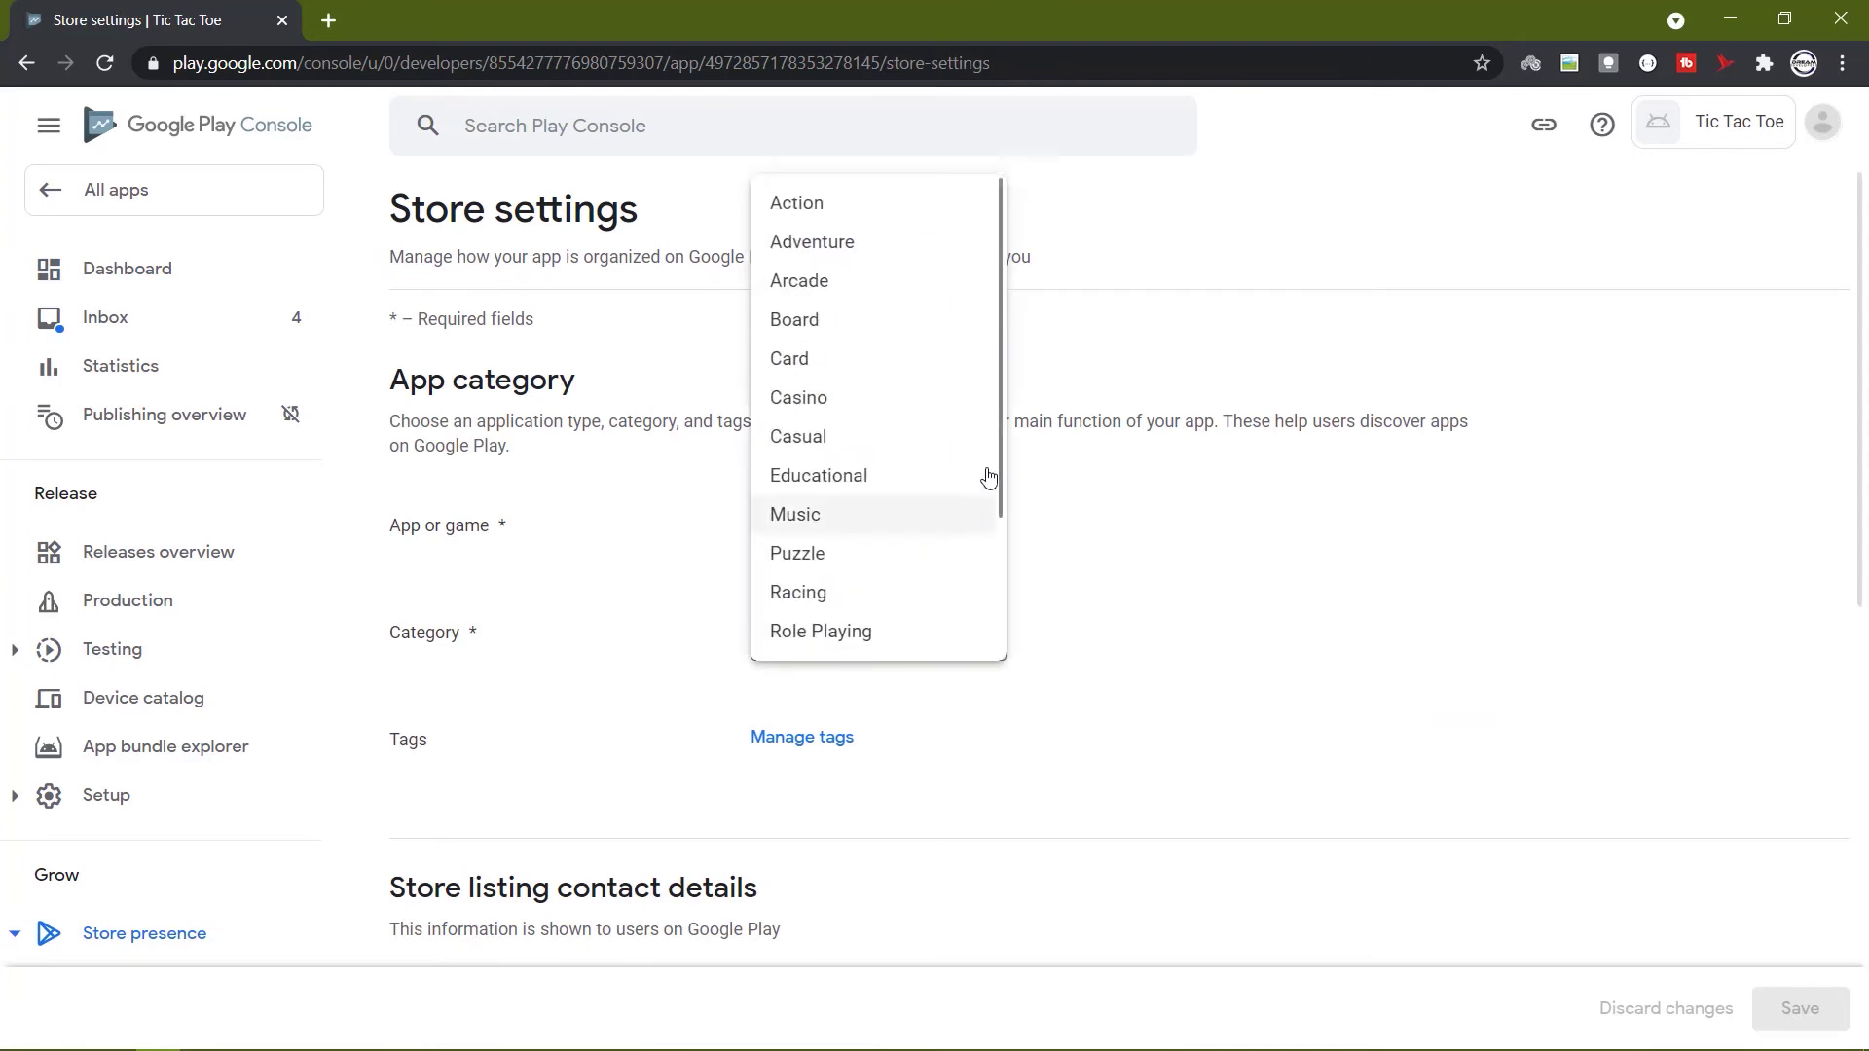
scroll(905, 263, "down", 4)
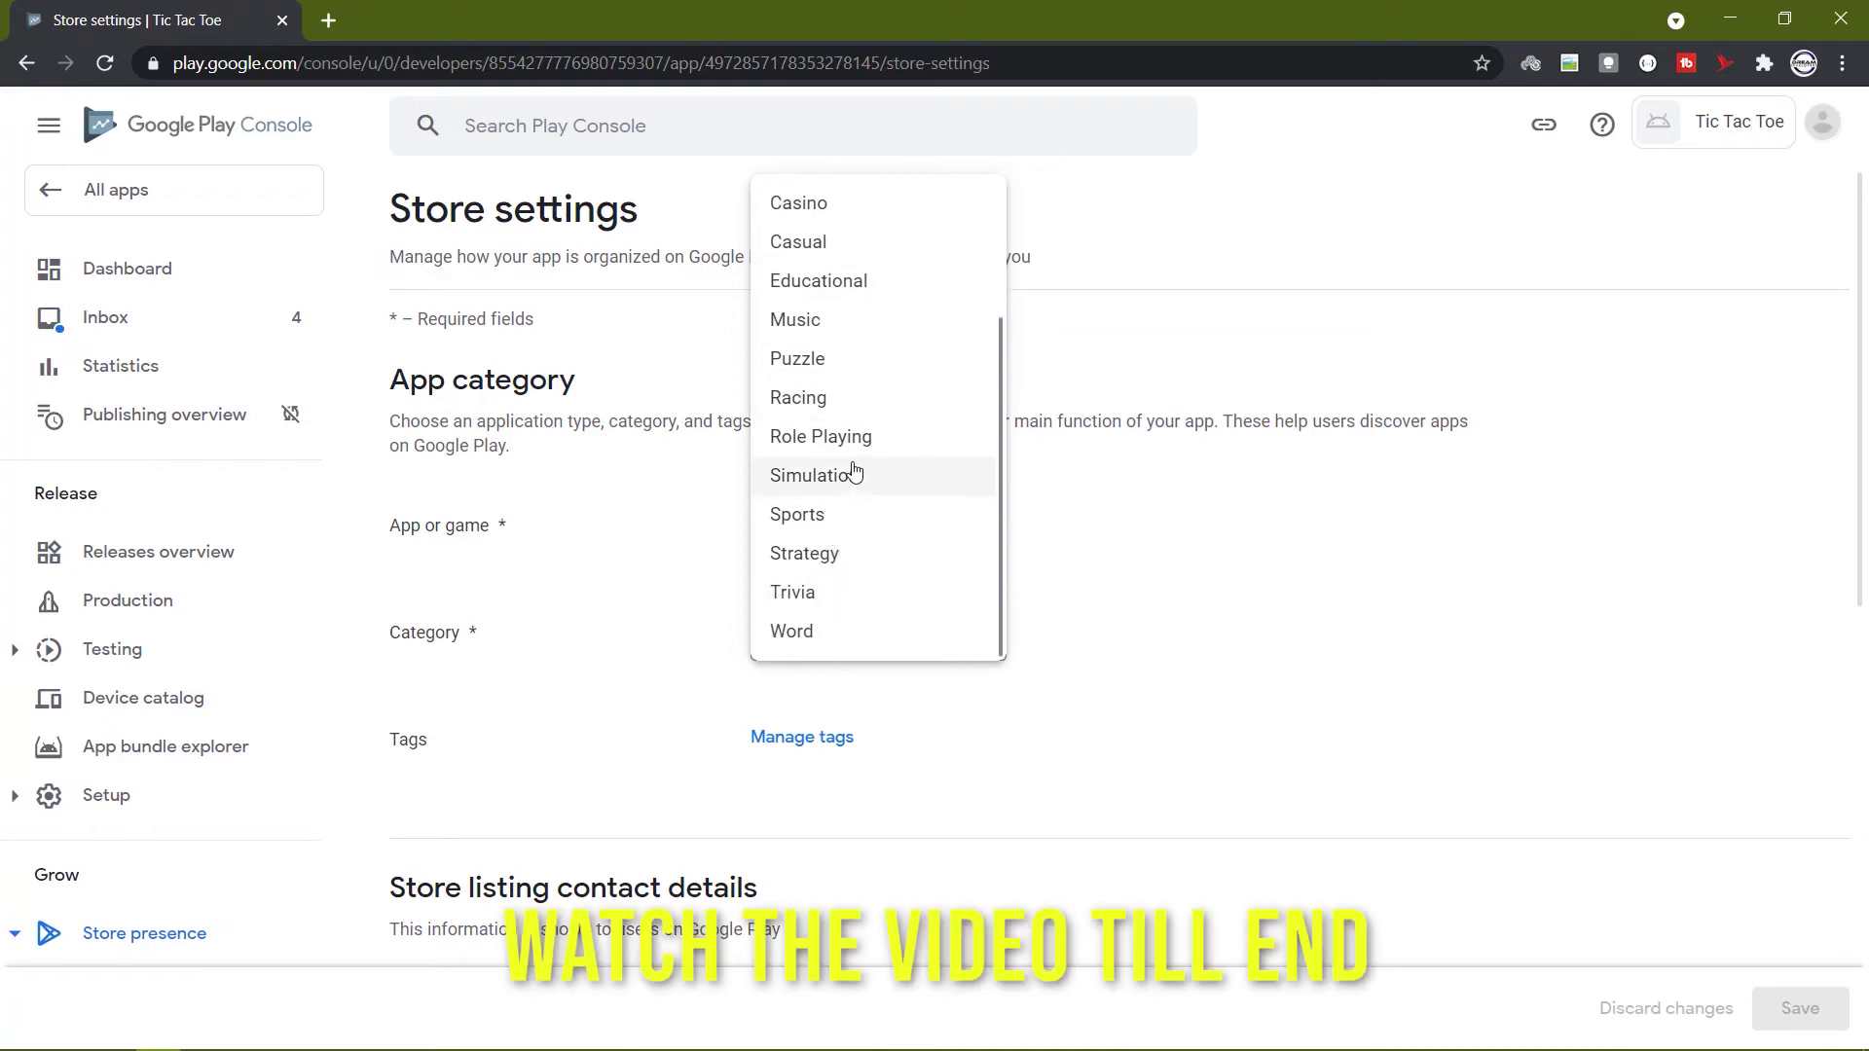
left_click(826, 360)
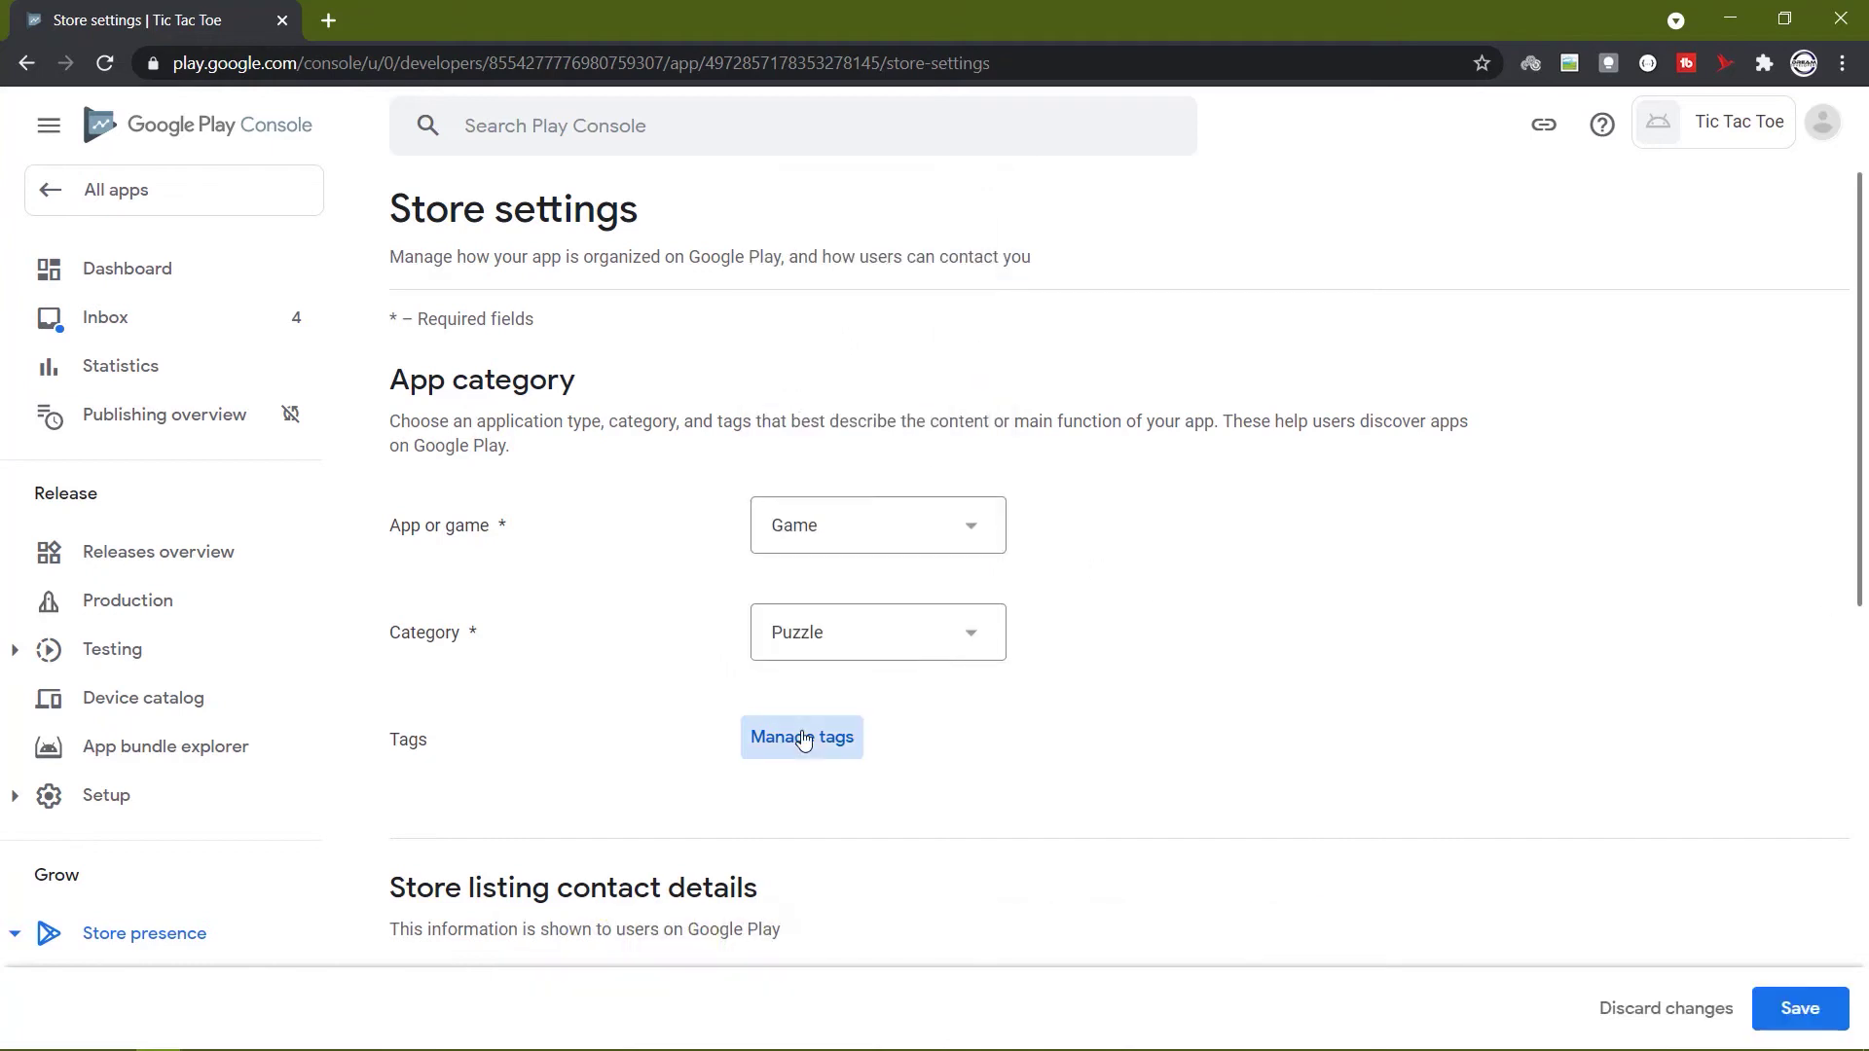
Apply the 4X tag to the game and move to the contact e-mail field.
left_click(805, 737)
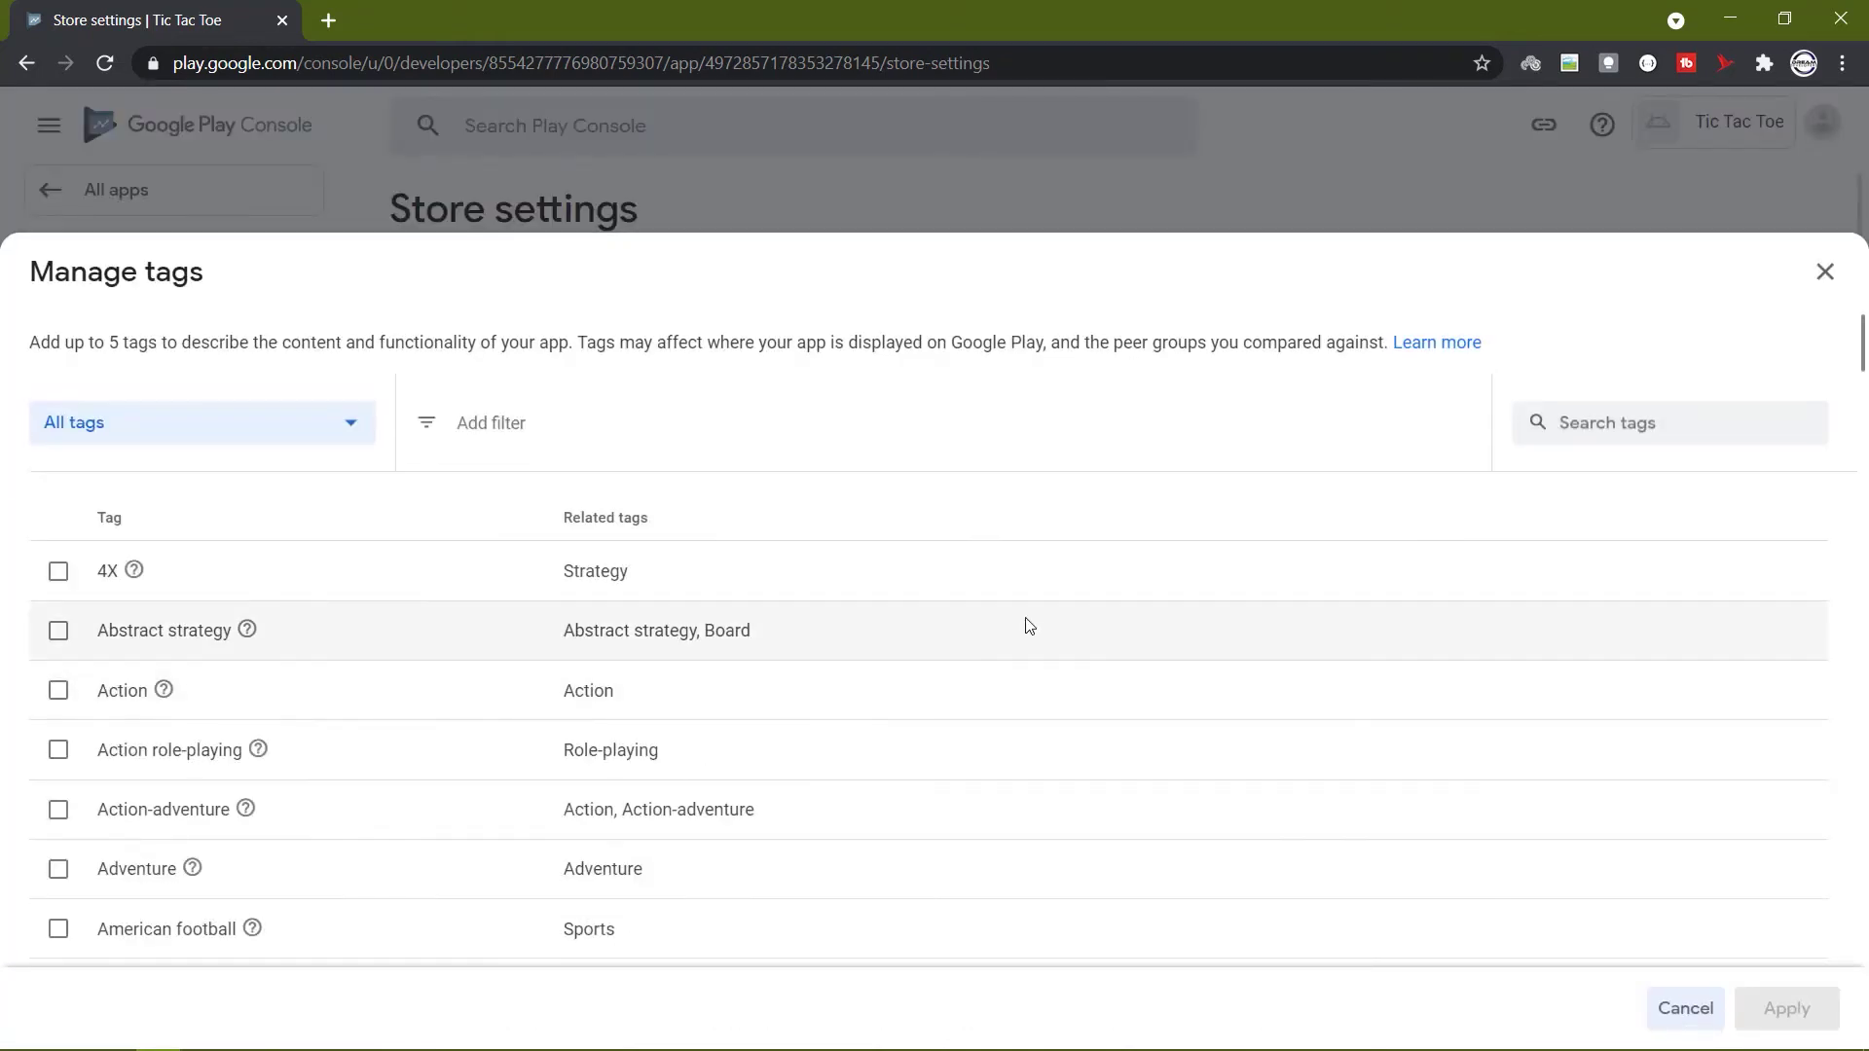
scroll(925, 623, "down", 5)
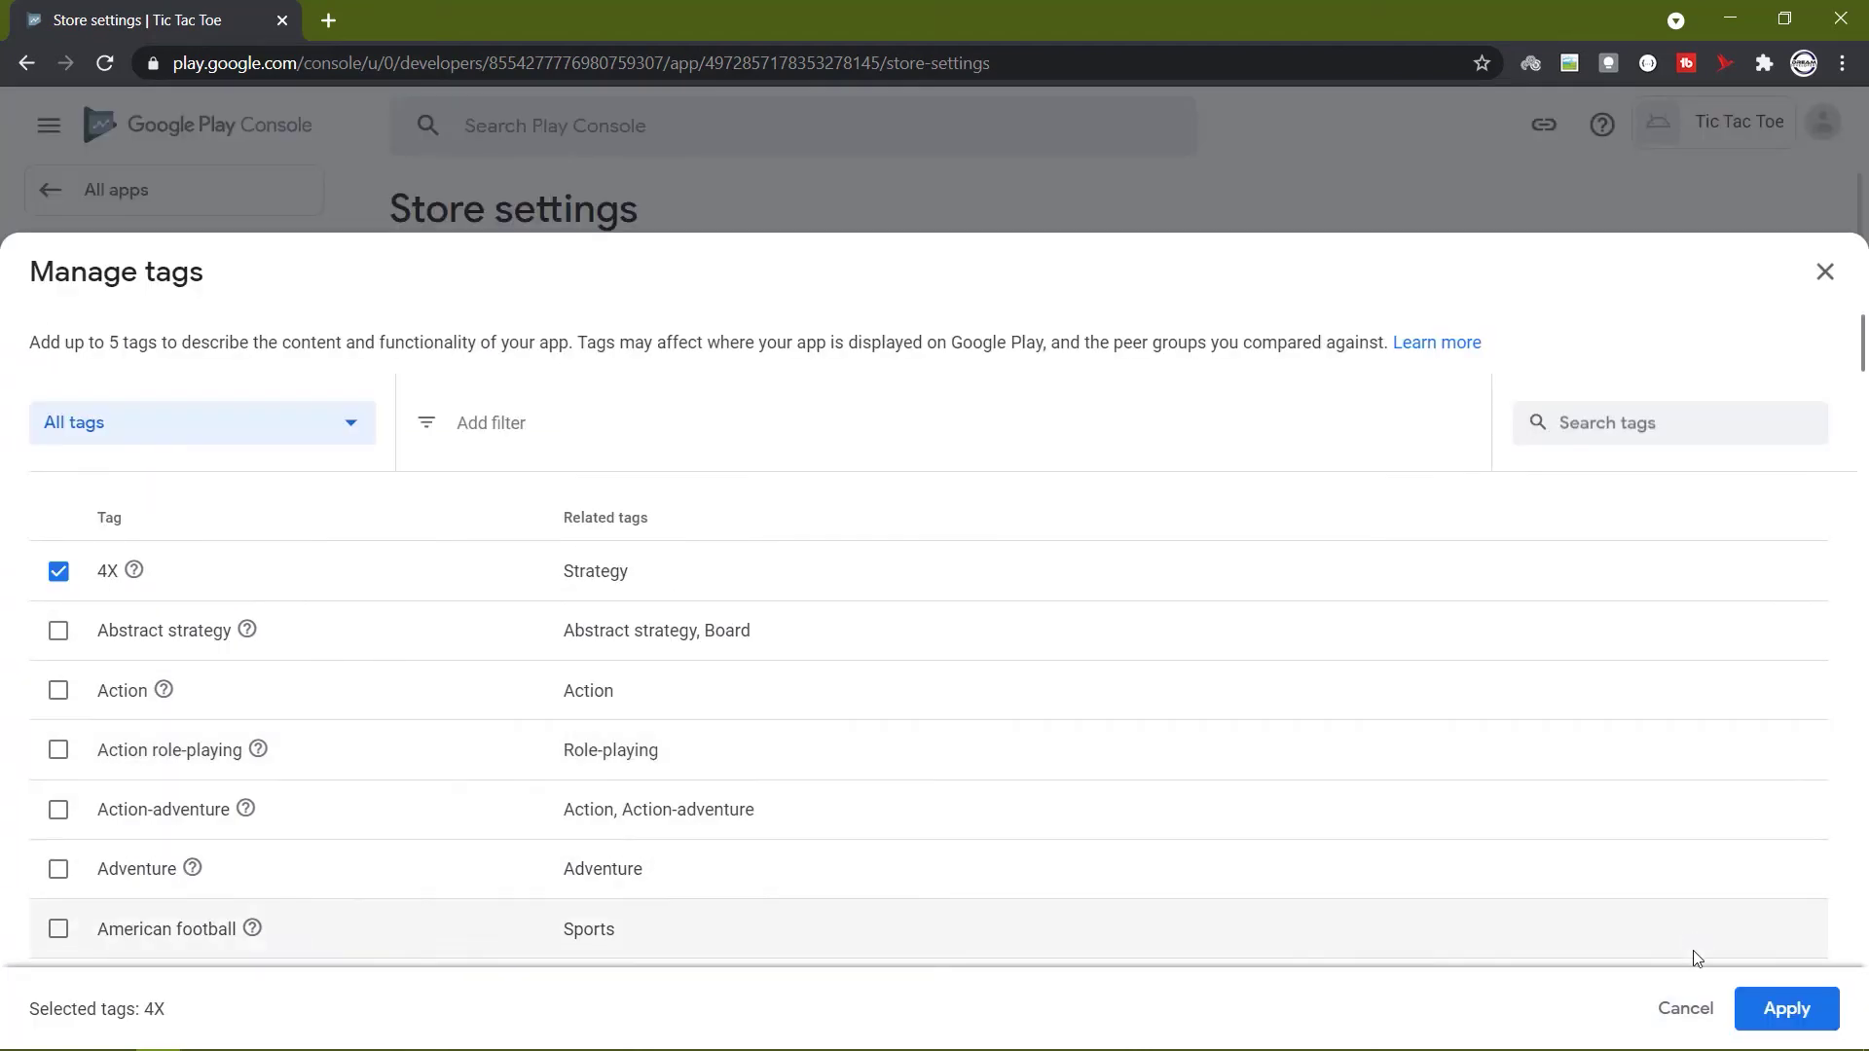
left_click(1787, 1032)
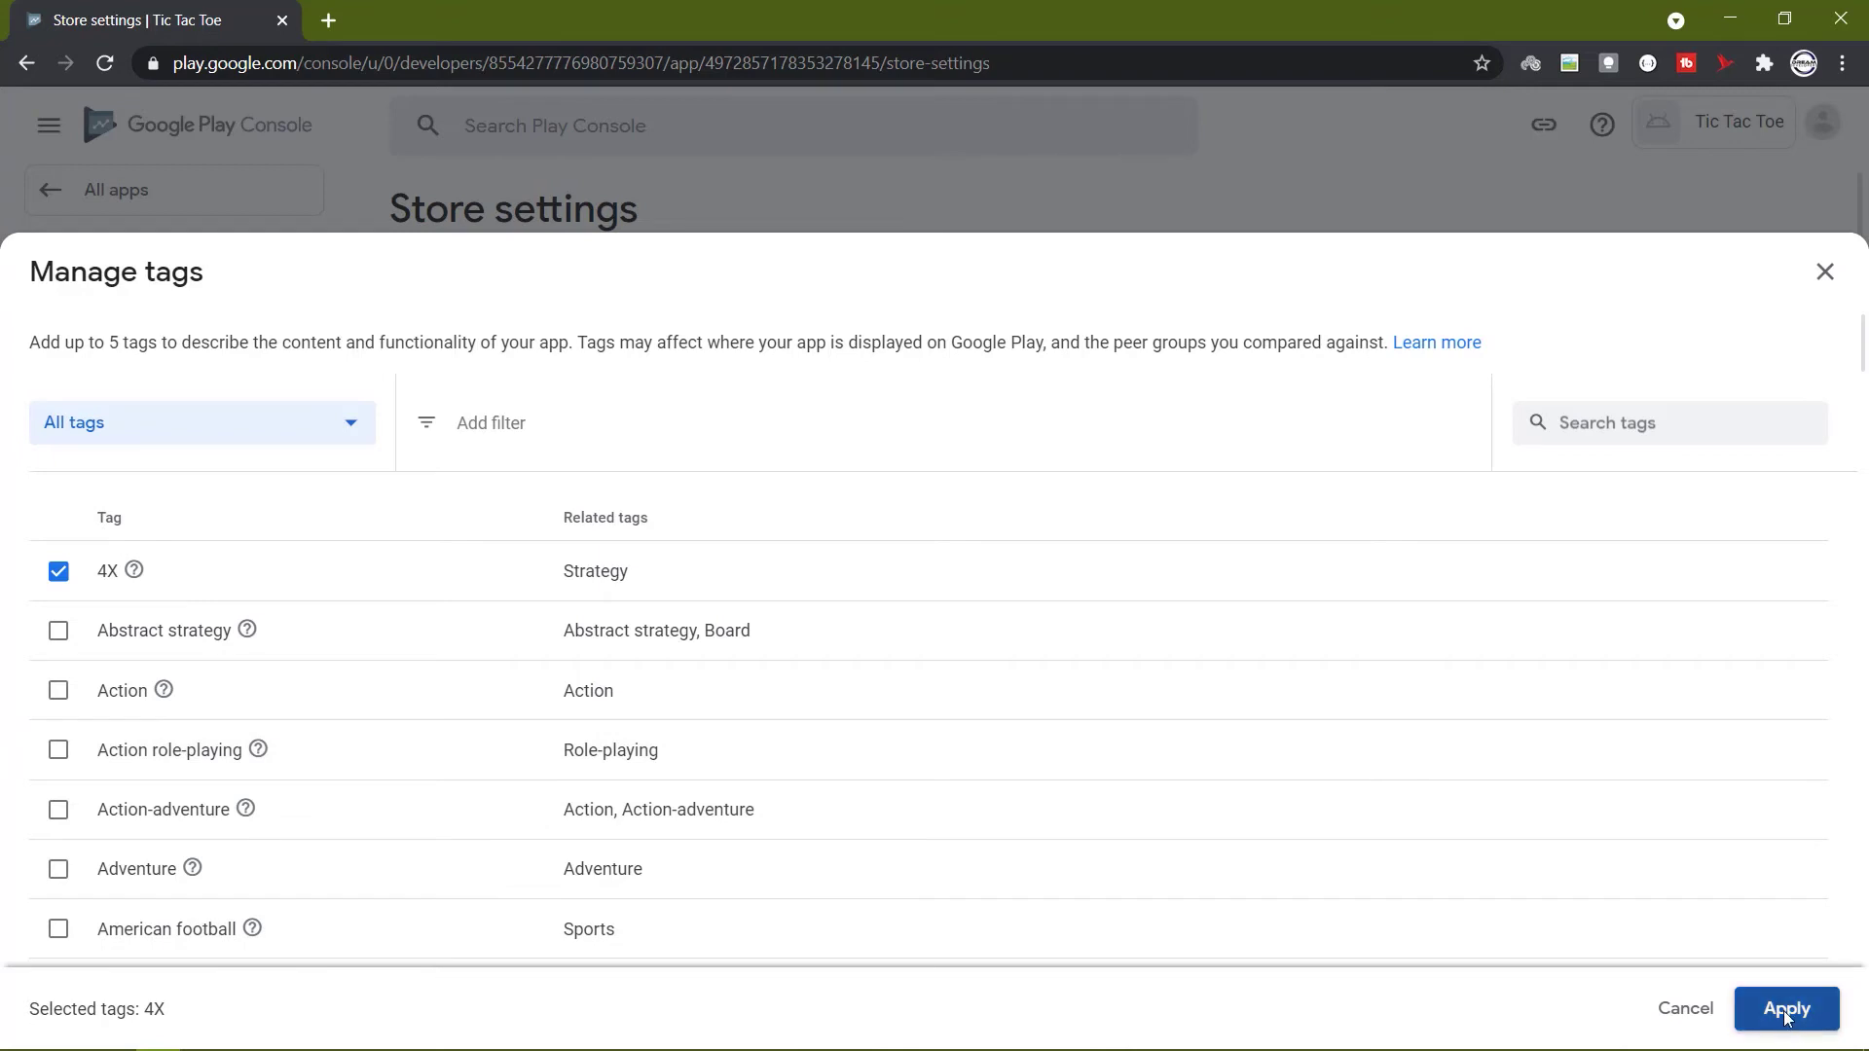
scroll(1499, 670, "down", 6)
left_click(769, 449)
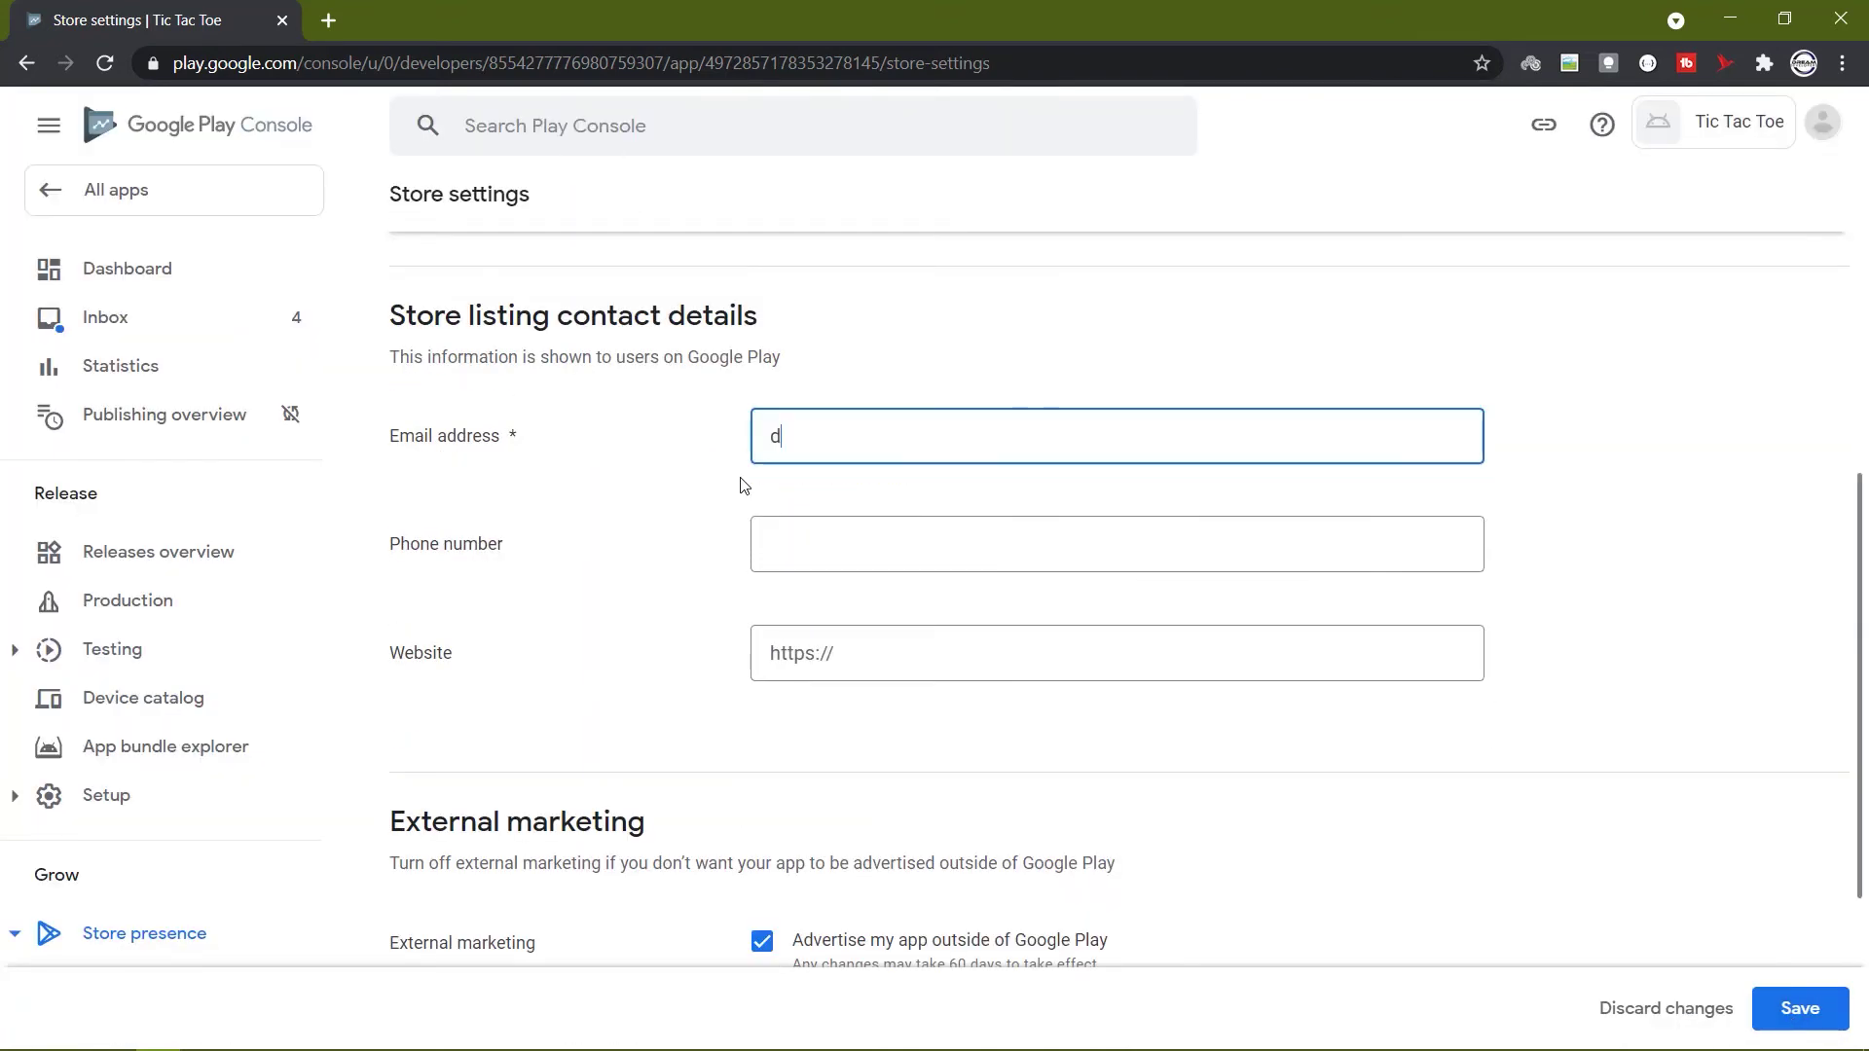
Enter the contact e-mail address and save the store settings.
key("Tab")
key("Tab")
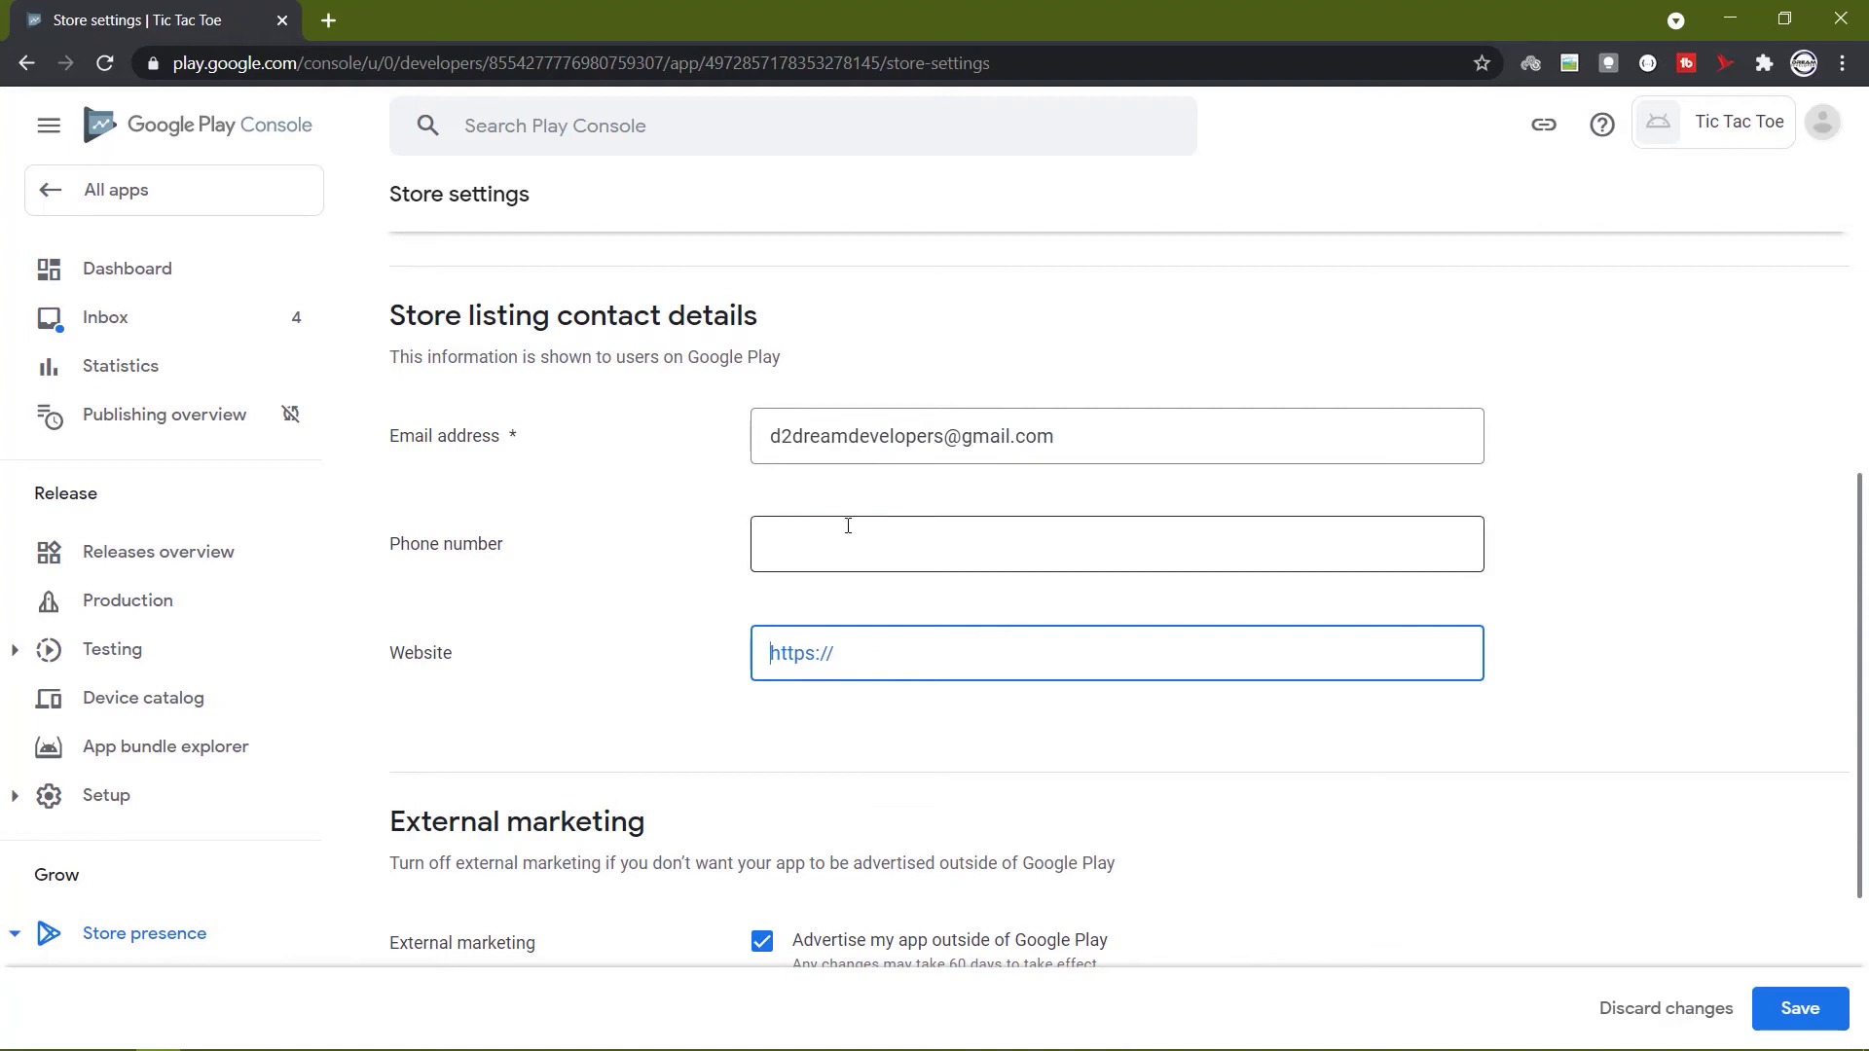
scroll(876, 535, "down", 3)
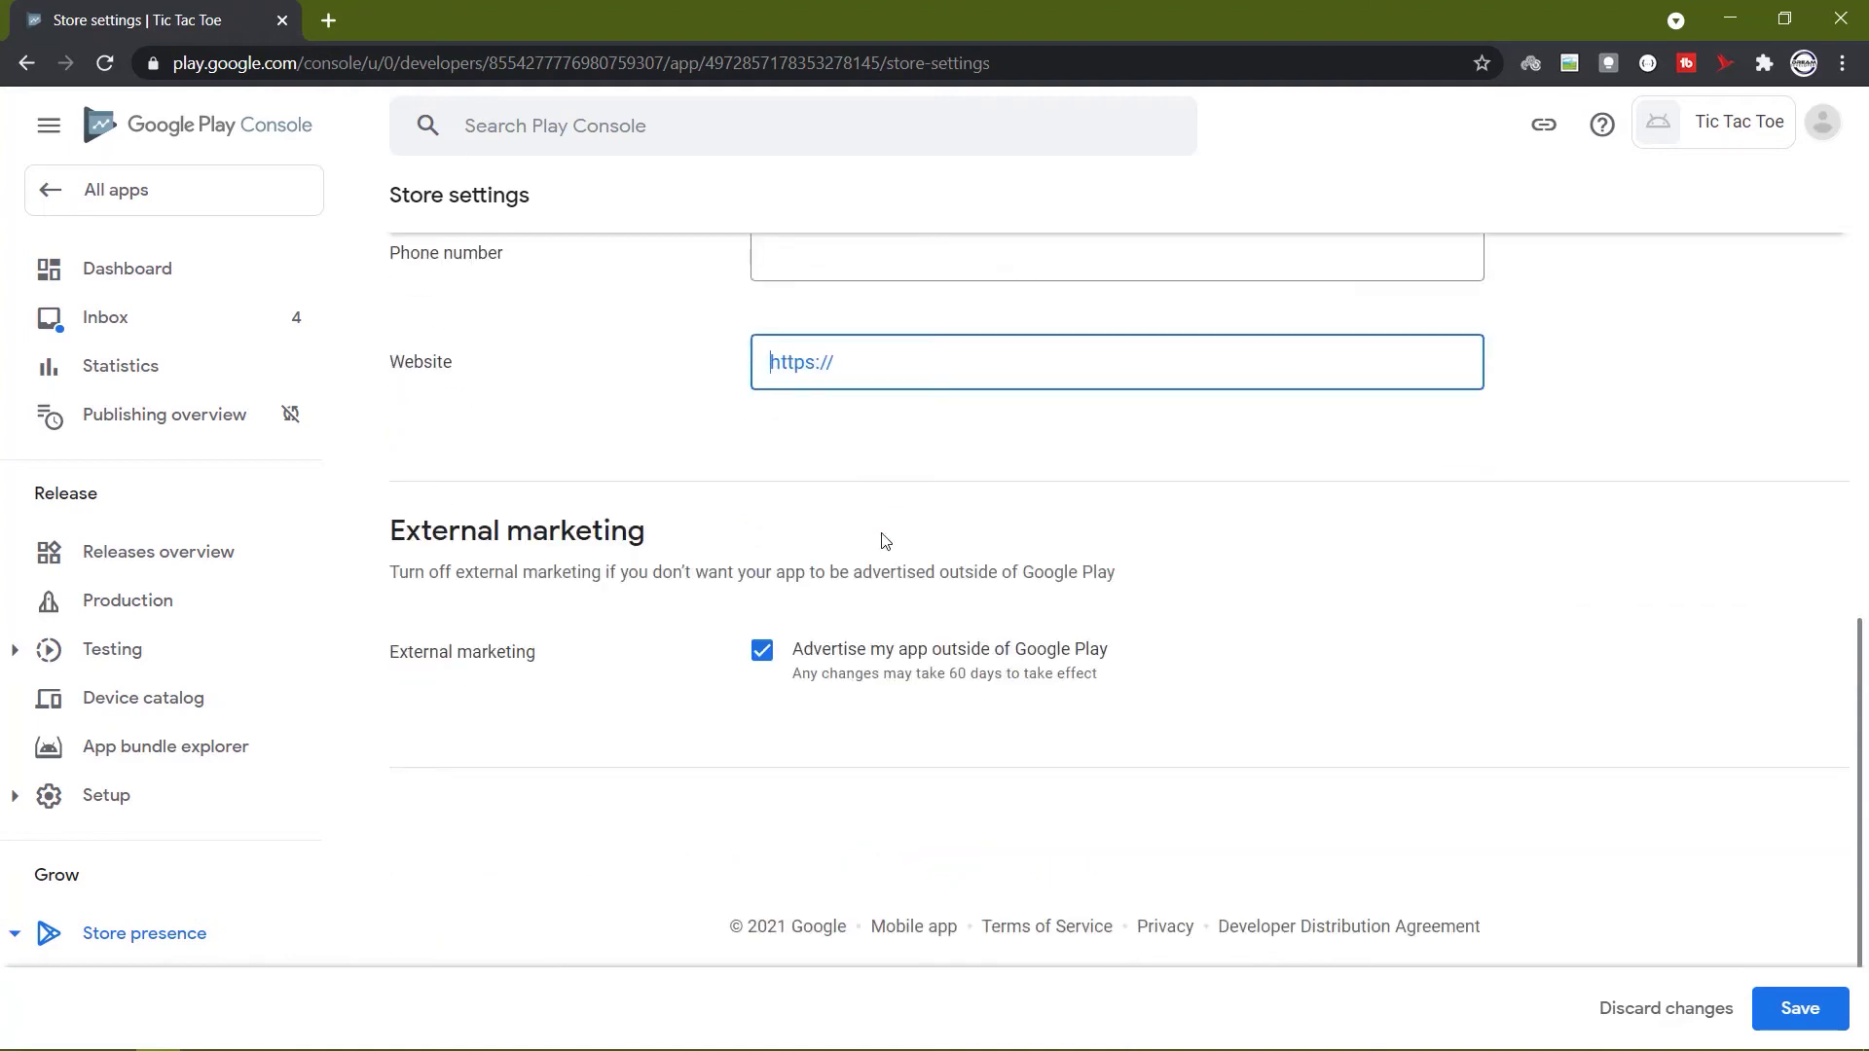
left_click(1797, 1007)
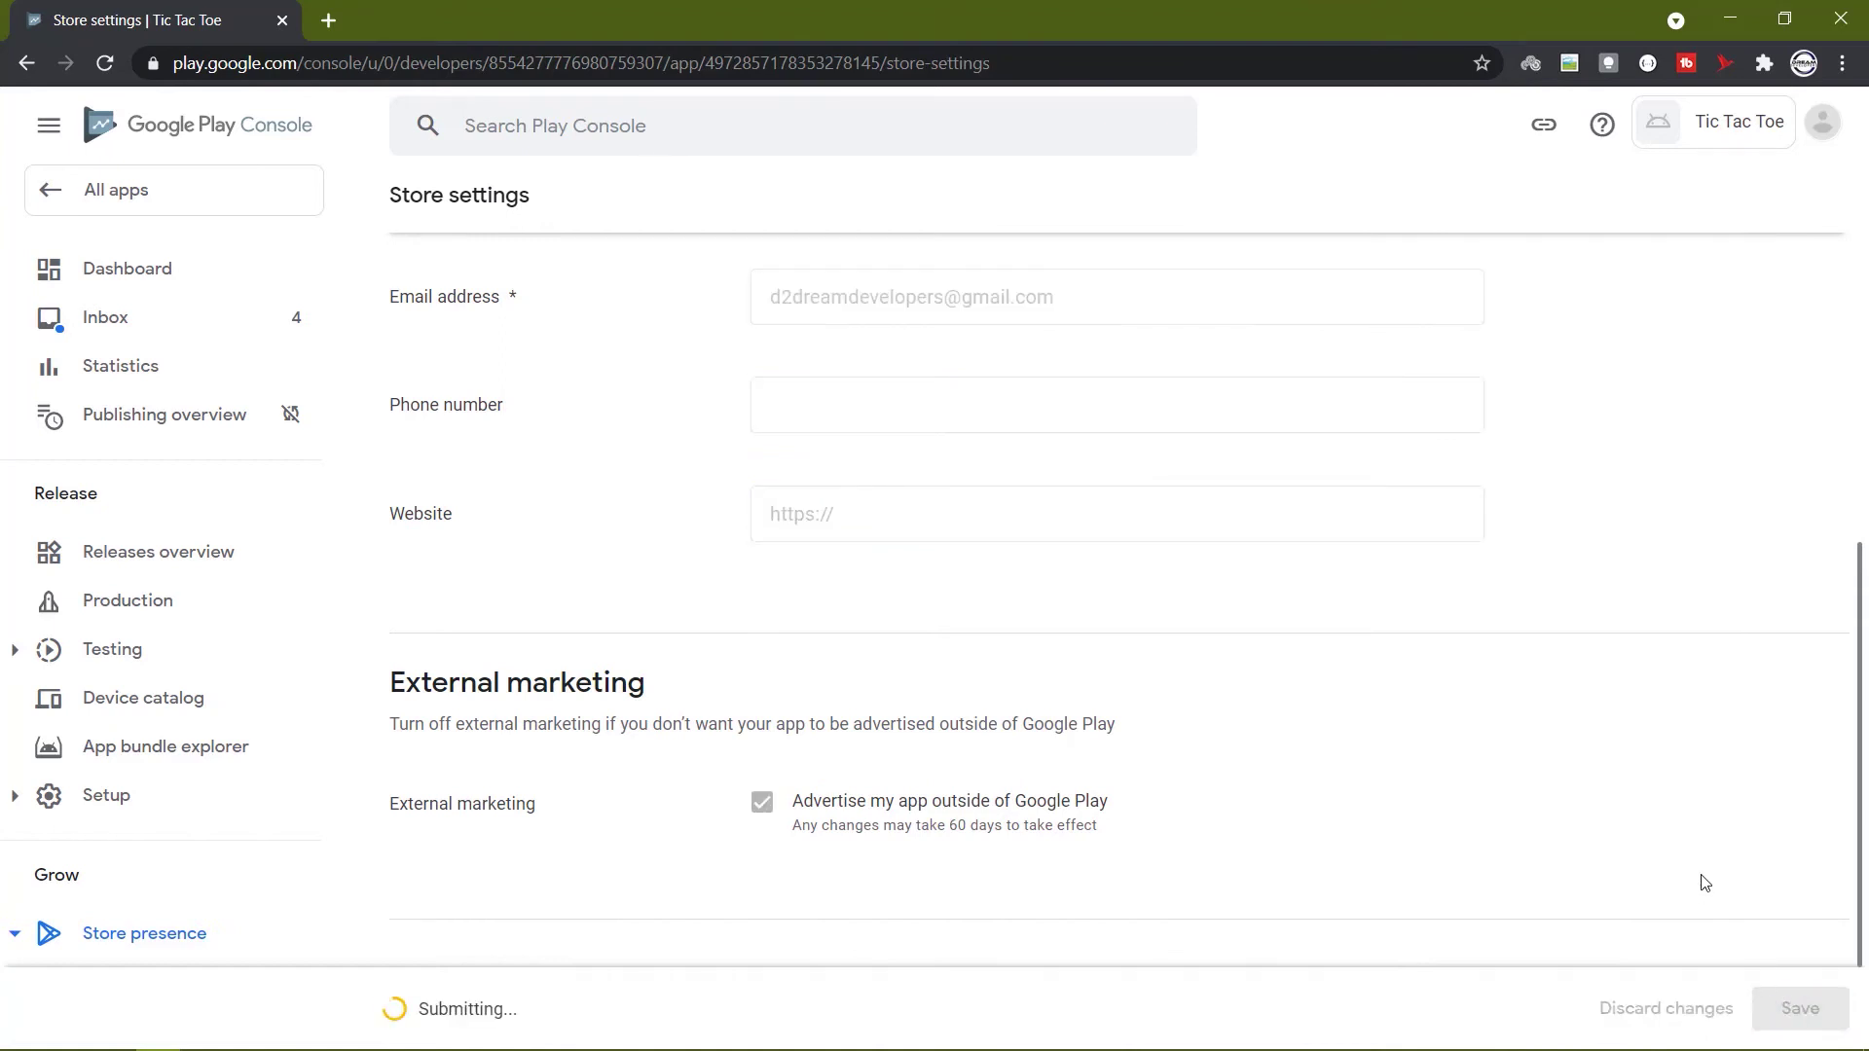
left_click(105, 273)
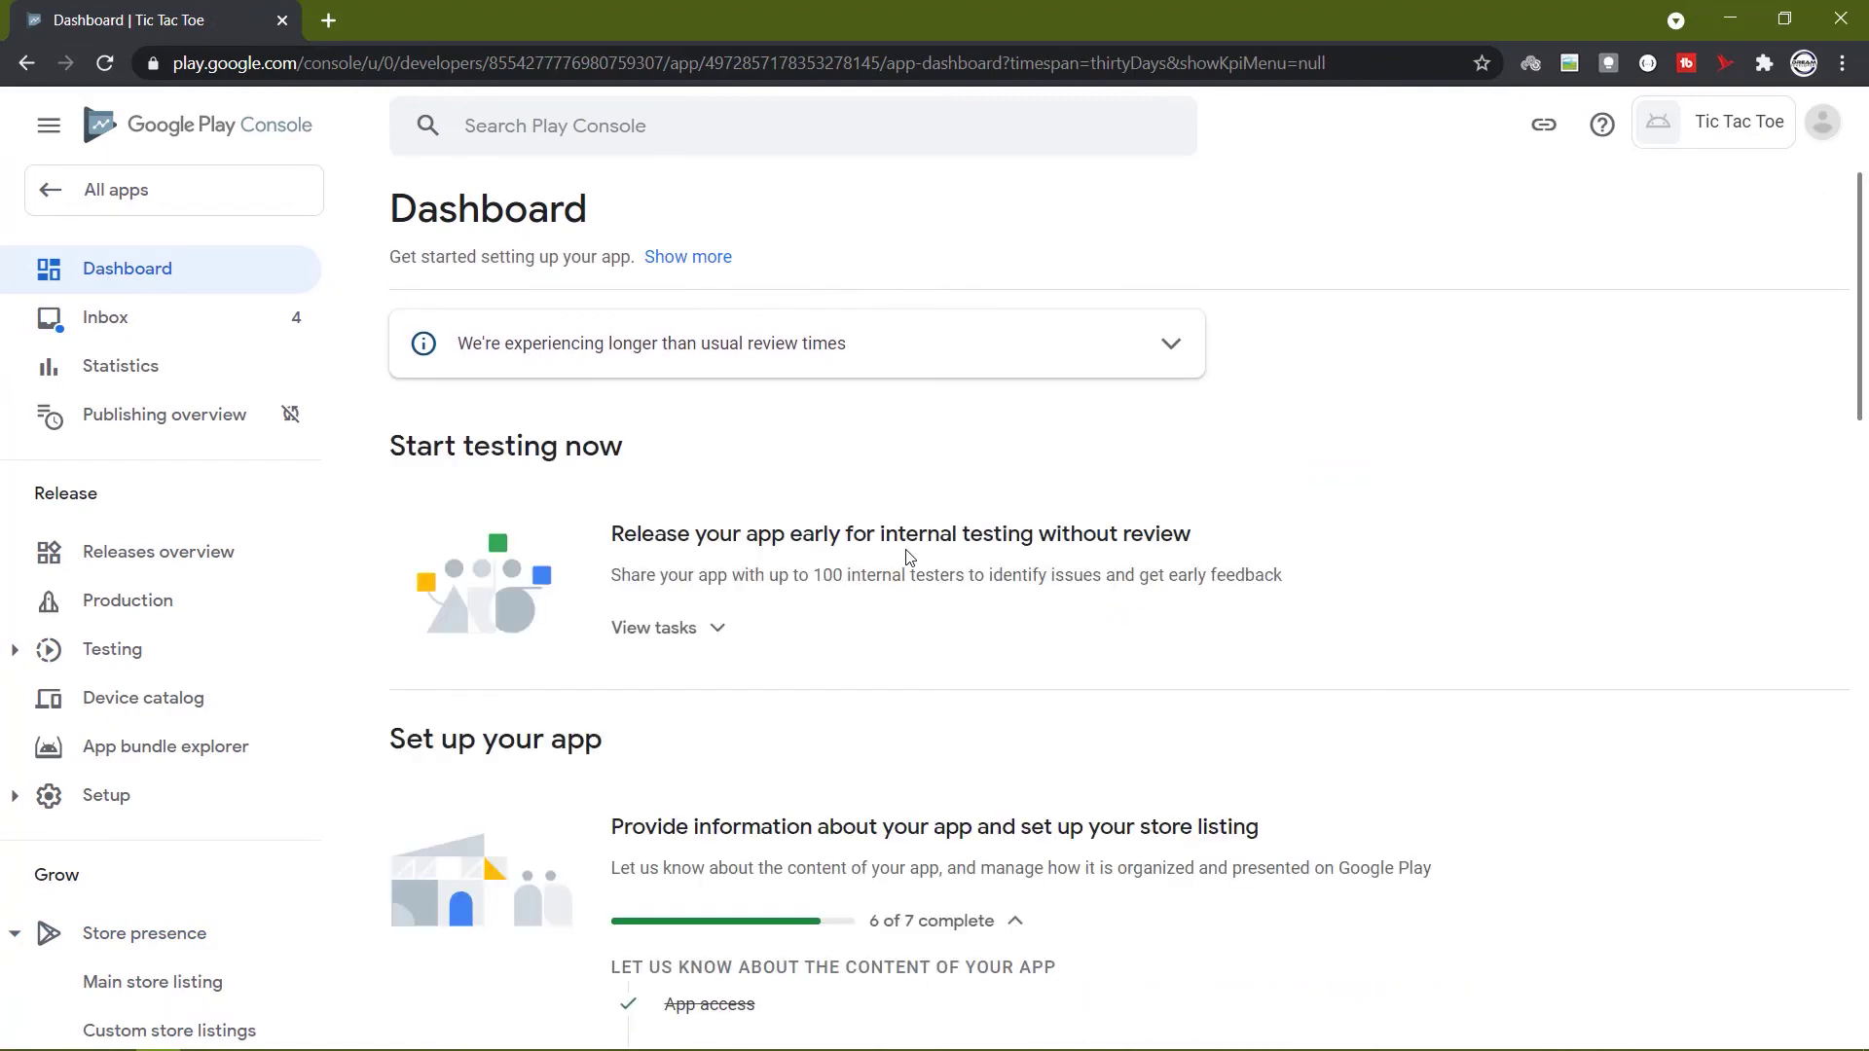
From the dashboard's Set up your app checklist, go to the Tic Tac Toe store listing setup.
scroll(905, 560, "down", 6)
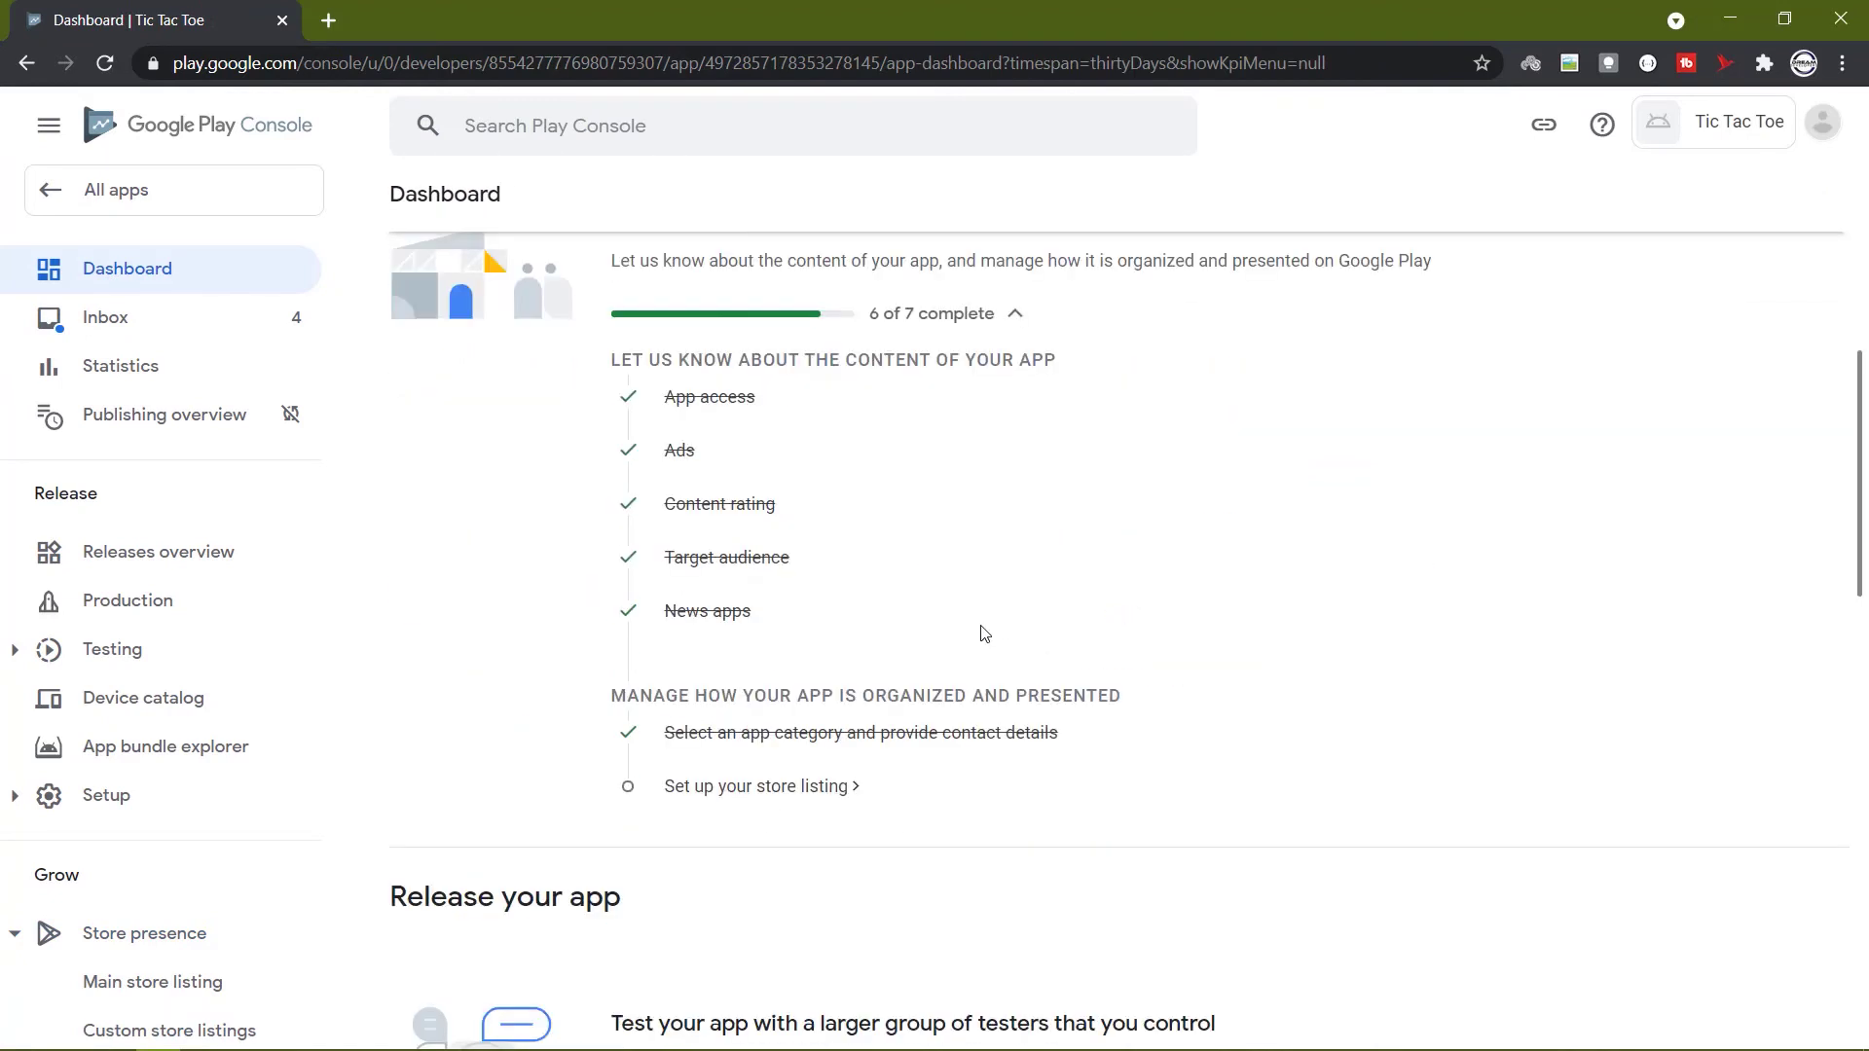
left_click(789, 800)
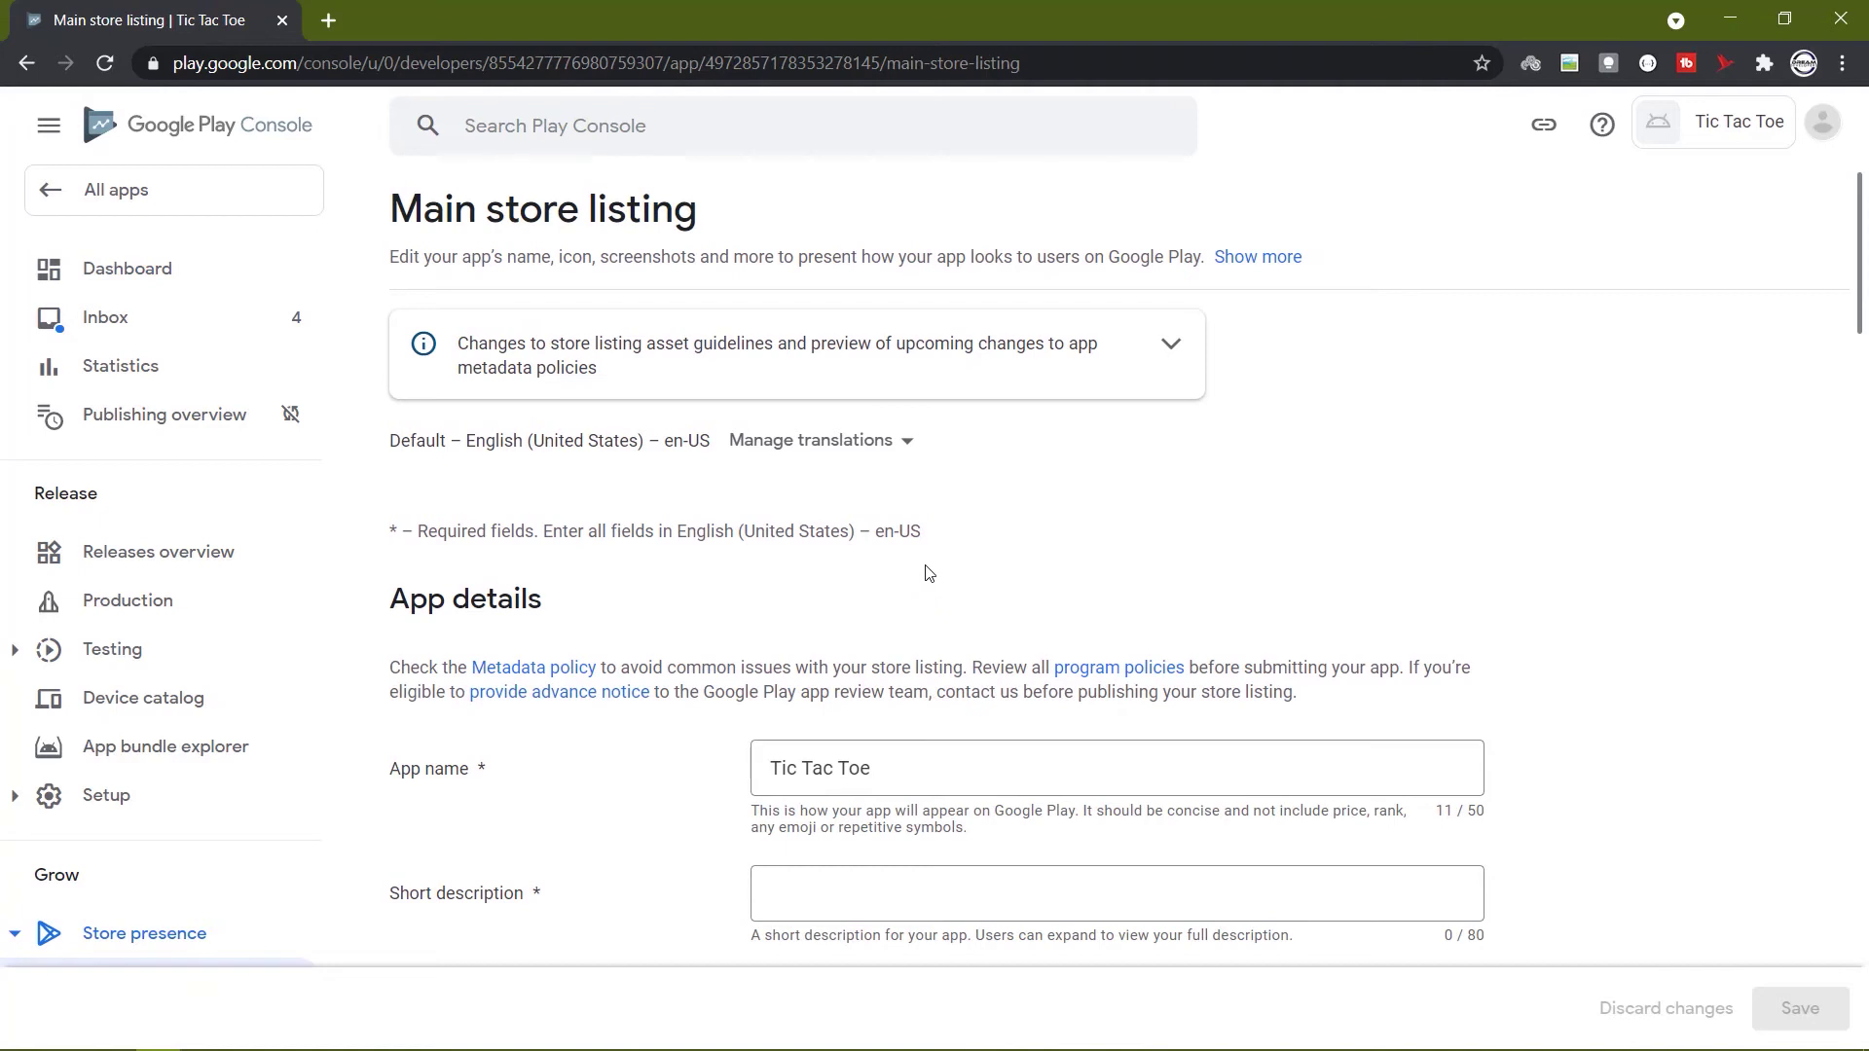
Fill the short description with the first line copied from the Notepad description text.
scroll(926, 574, "down", 3)
left_click(827, 576)
key("alt+Tab")
left_click_drag(449, 246, 1300, 251)
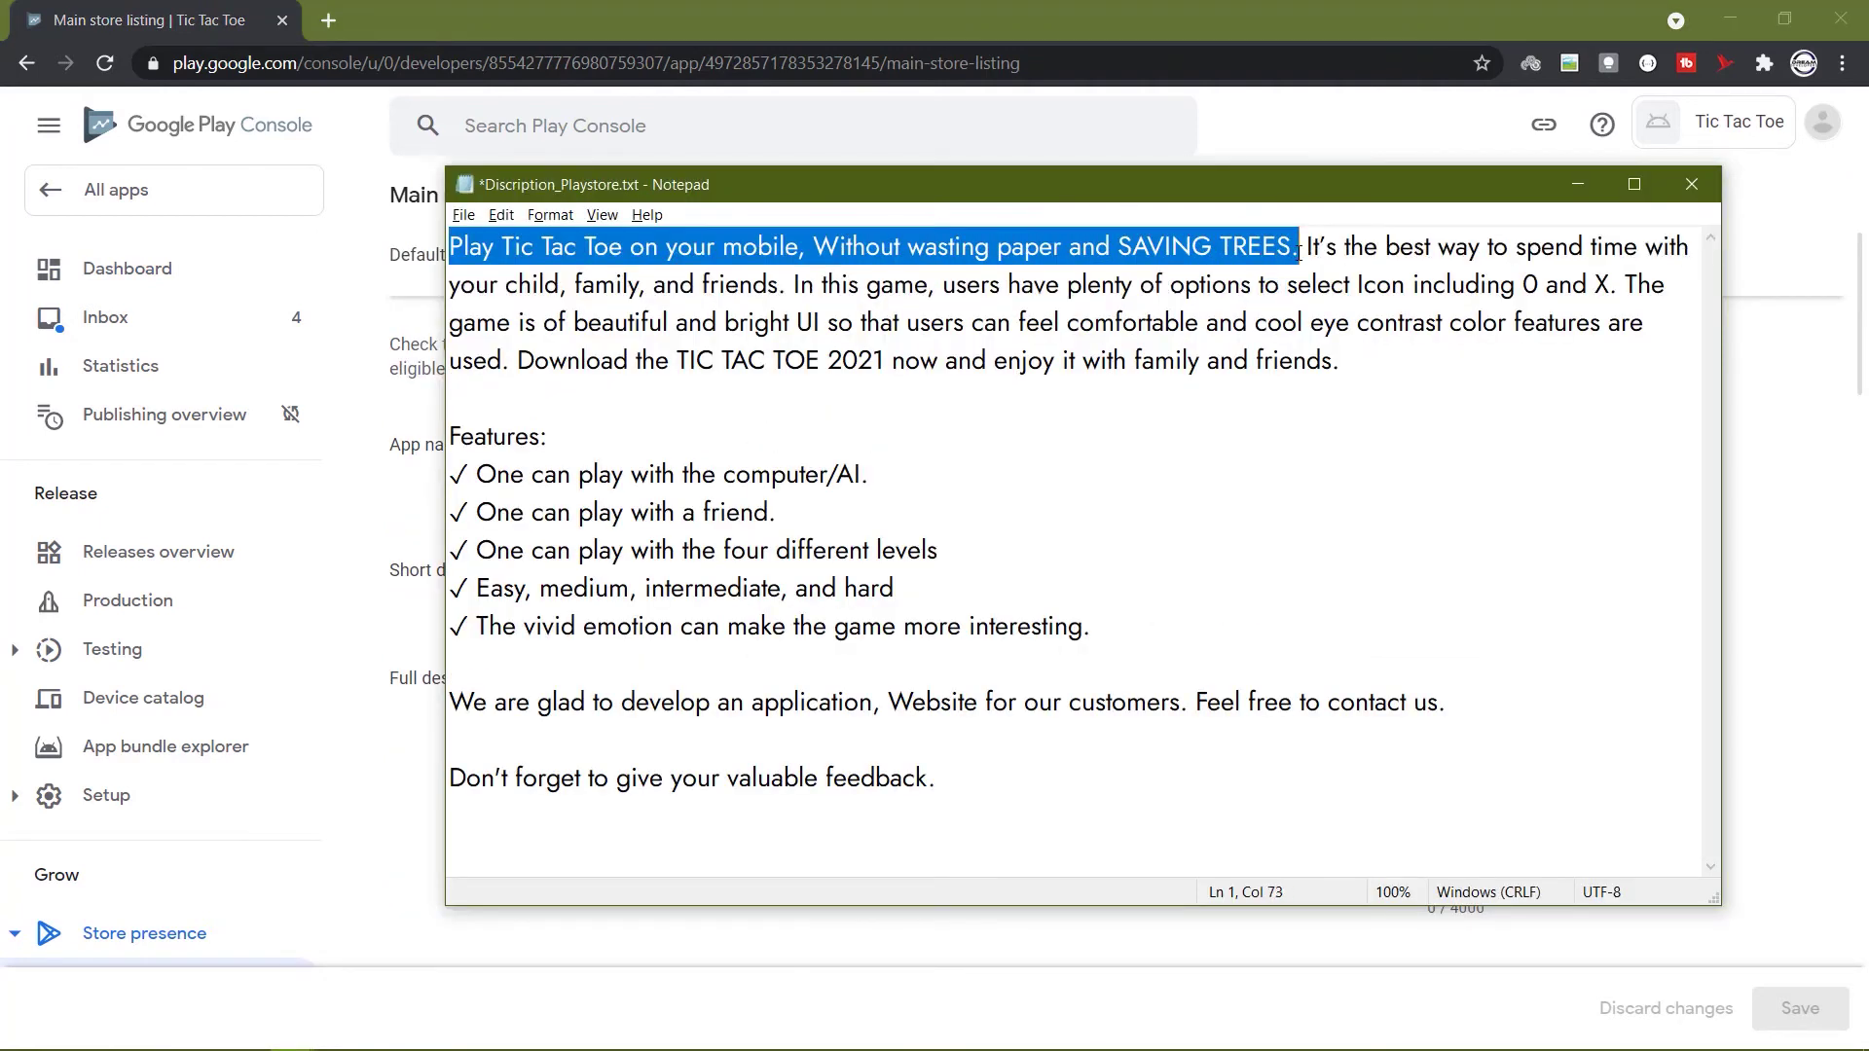
key("ctrl+c")
key("alt+Tab")
key("ctrl+v")
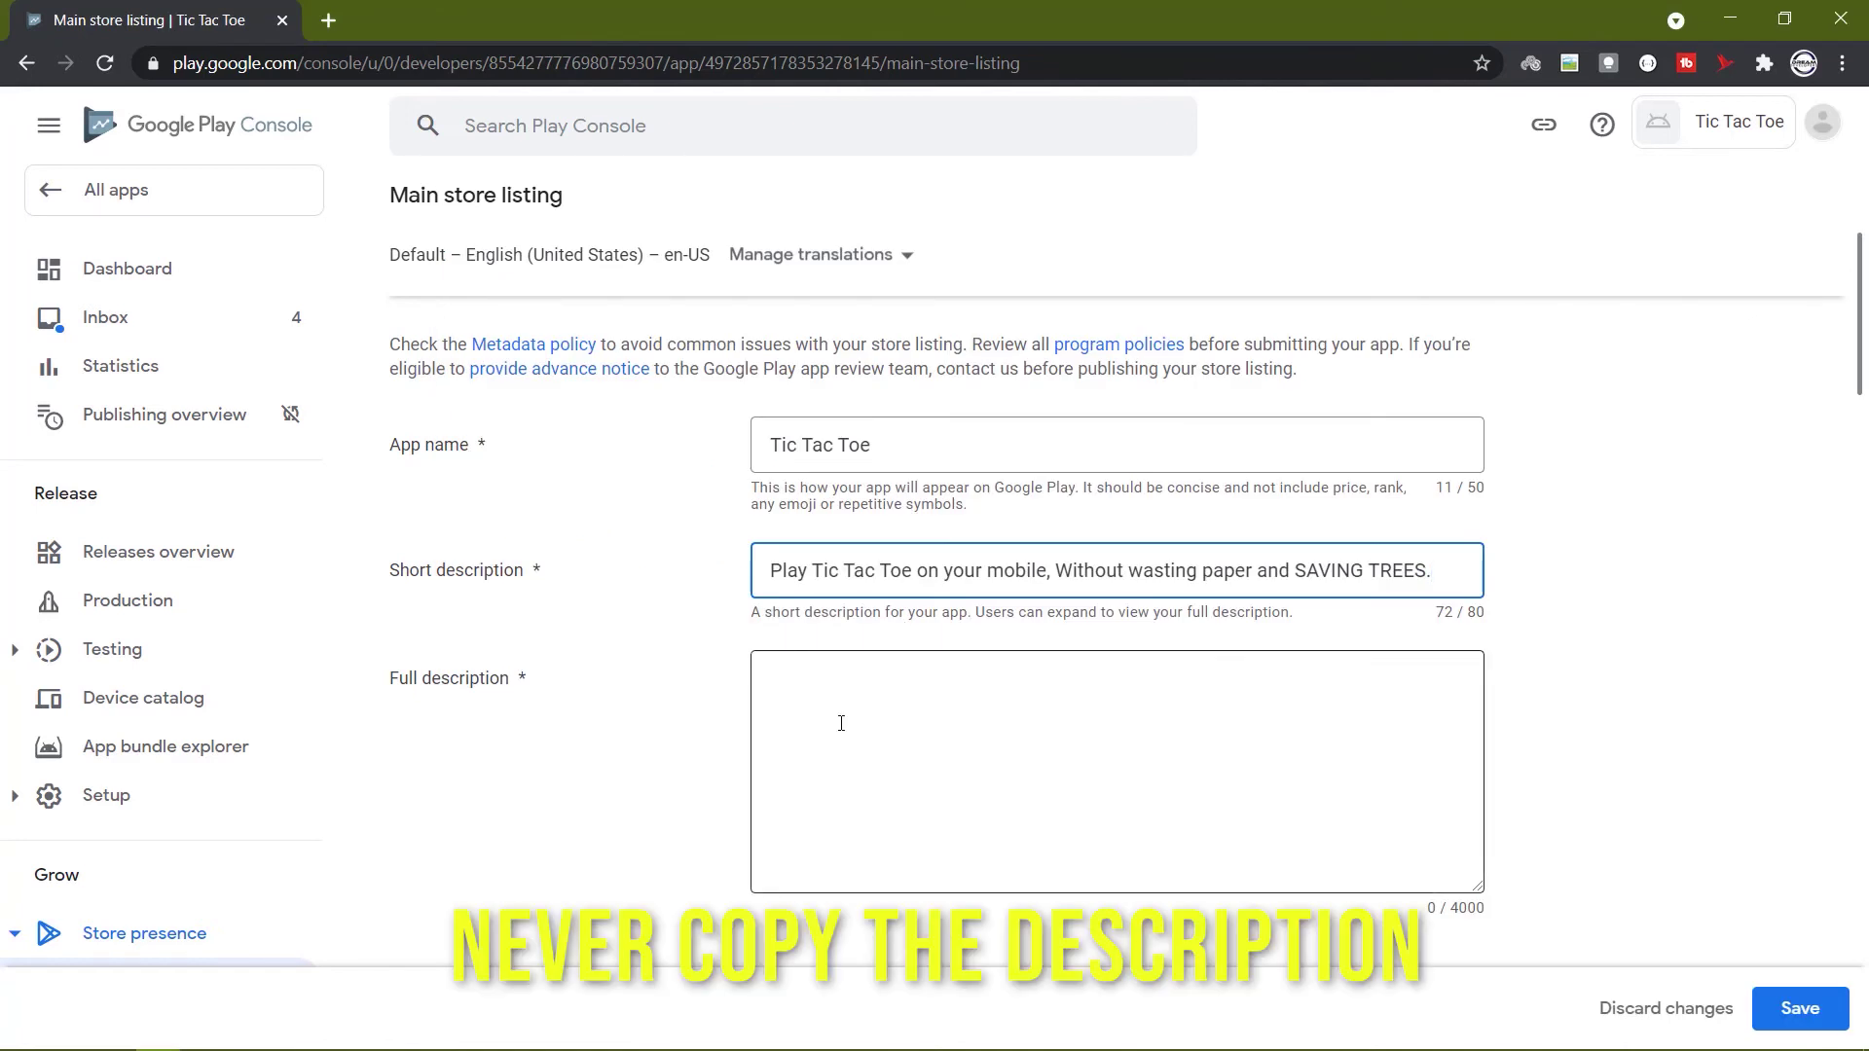
Paste the whole 769-character game text into the full description.
left_click(842, 723)
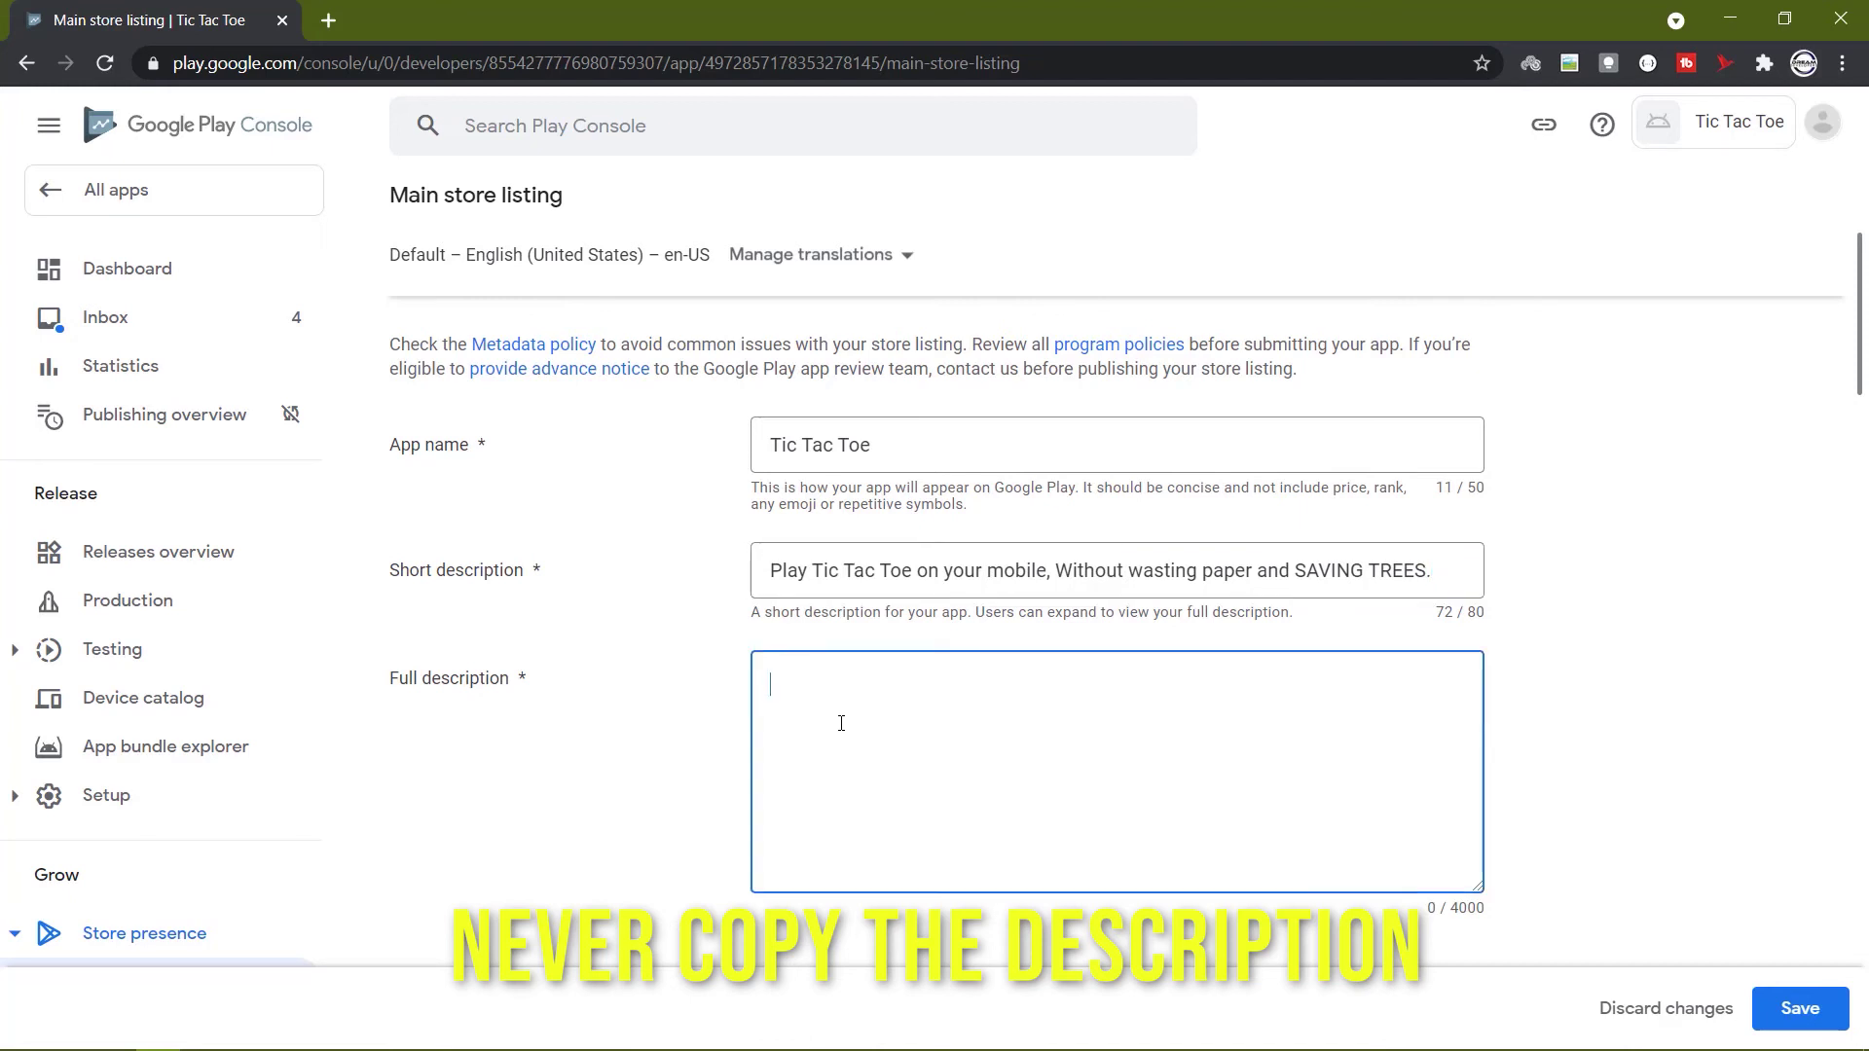
left_click(1043, 715)
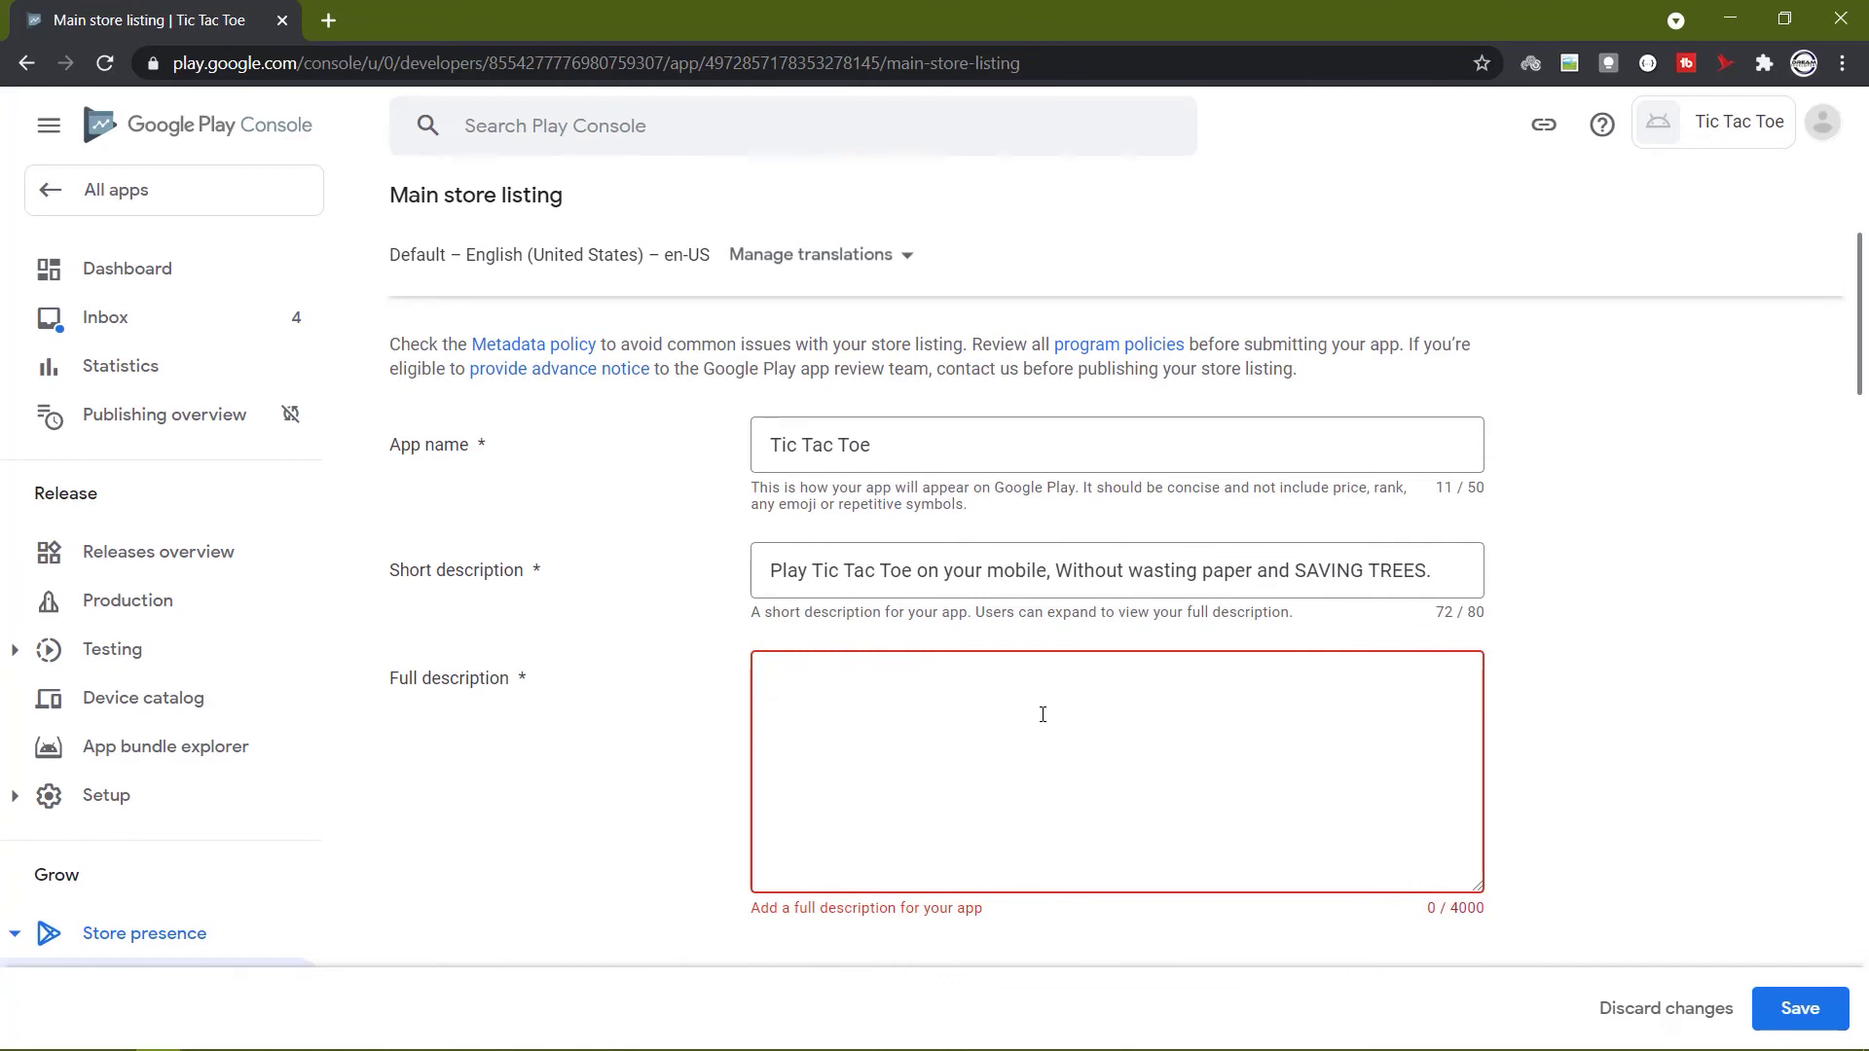
key("ctrl+v")
scroll(1043, 715, "up", 5)
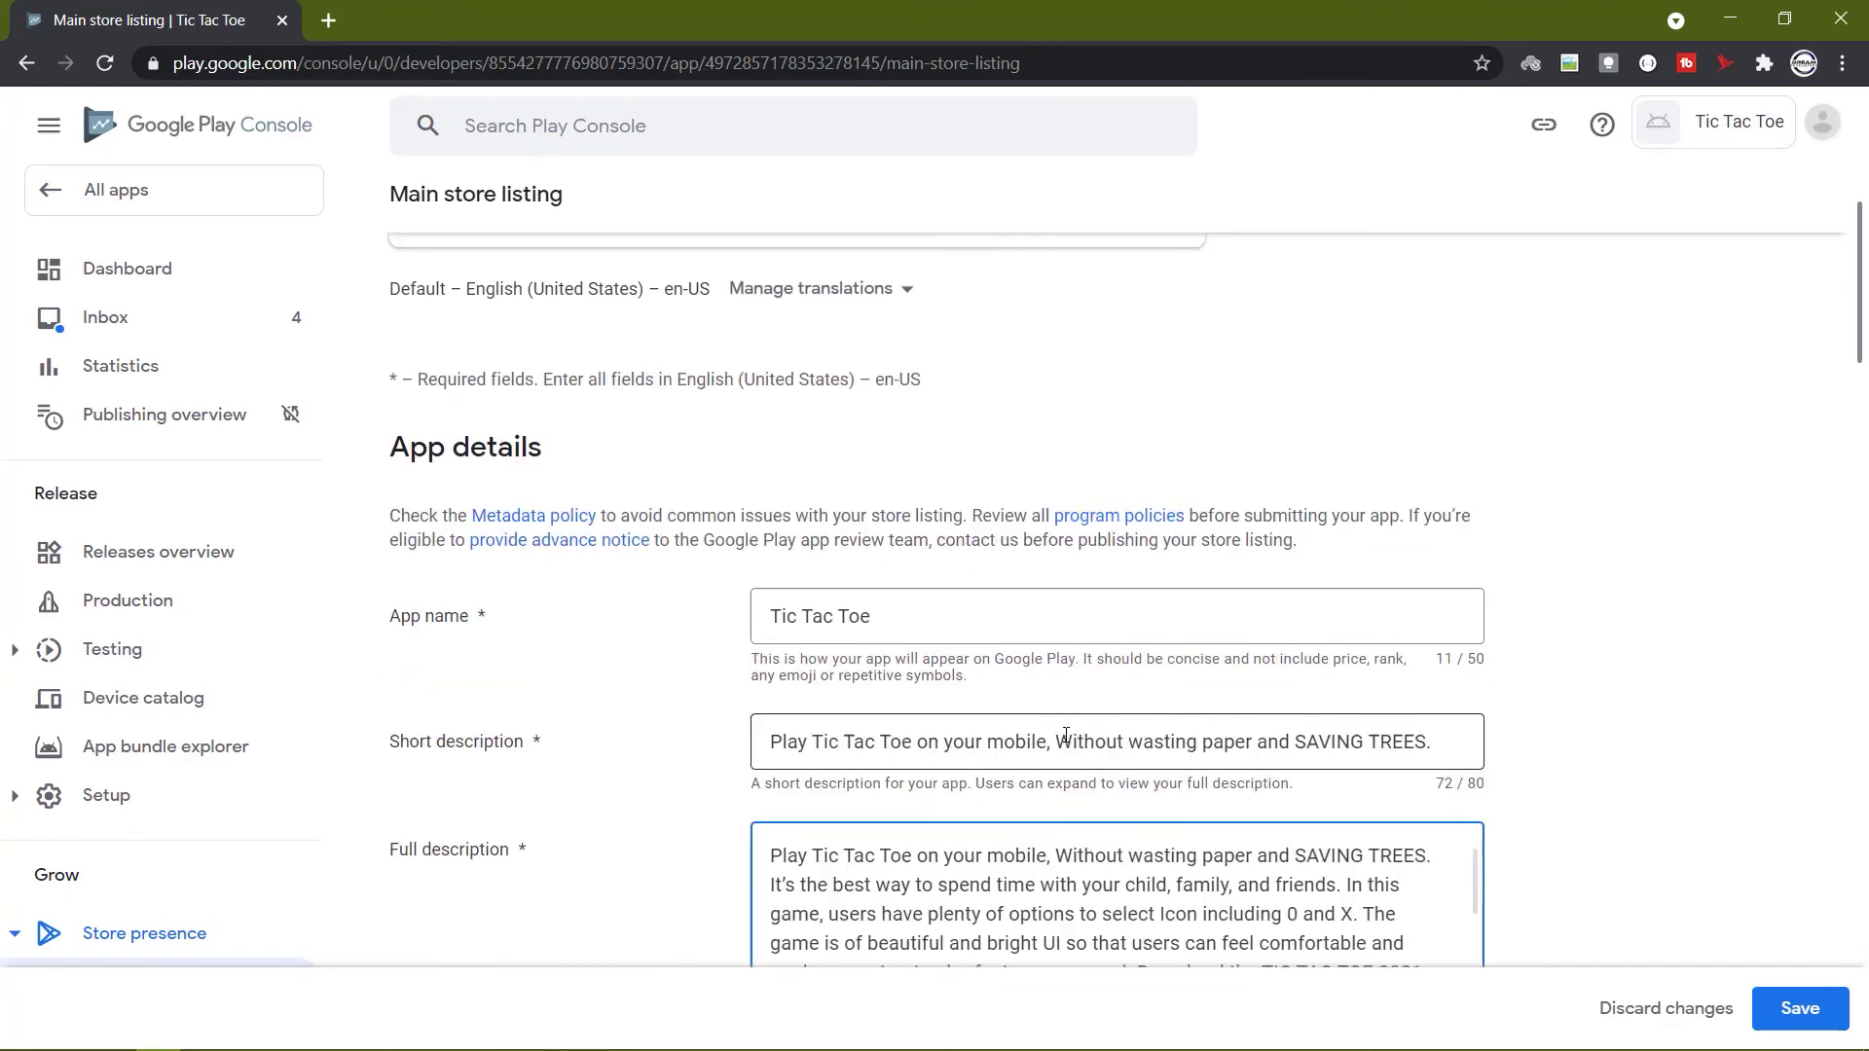
scroll(1747, 528, "down", 3)
scroll(1747, 527, "down", 2)
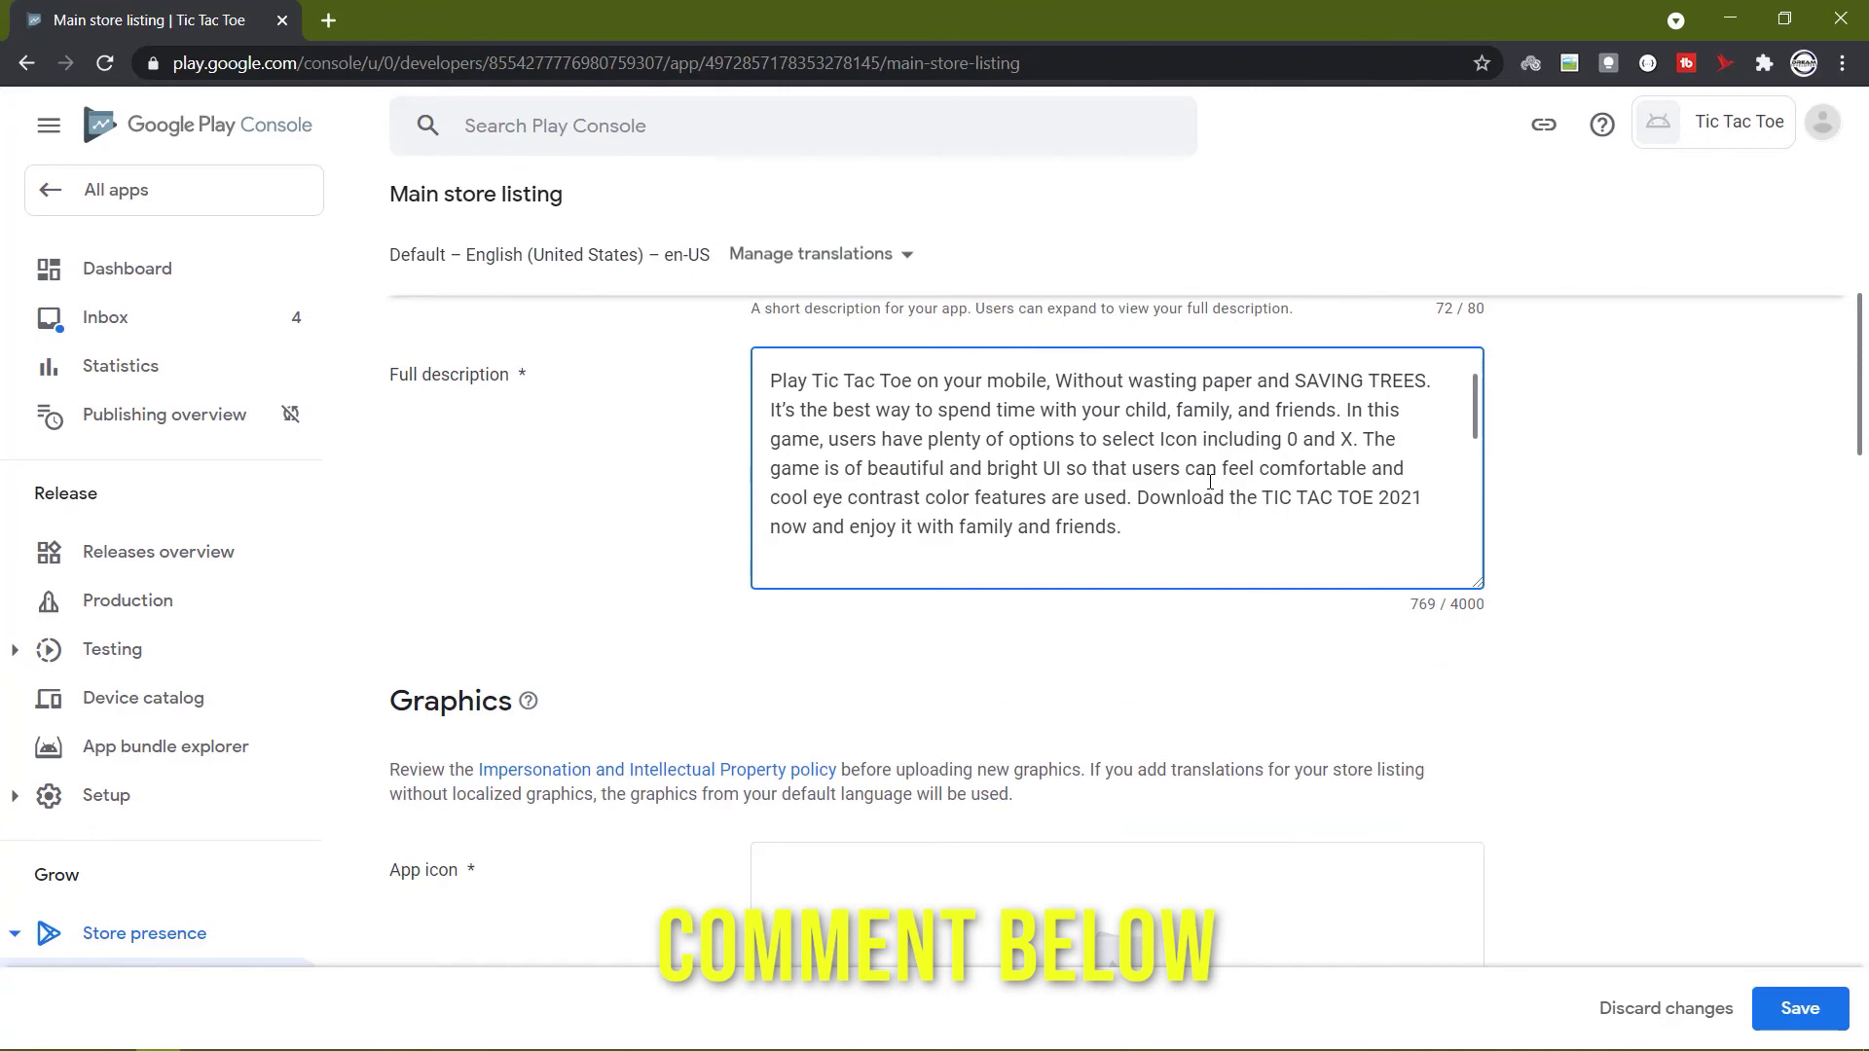
scroll(1207, 477, "down", 3)
scroll(1208, 480, "down", 4)
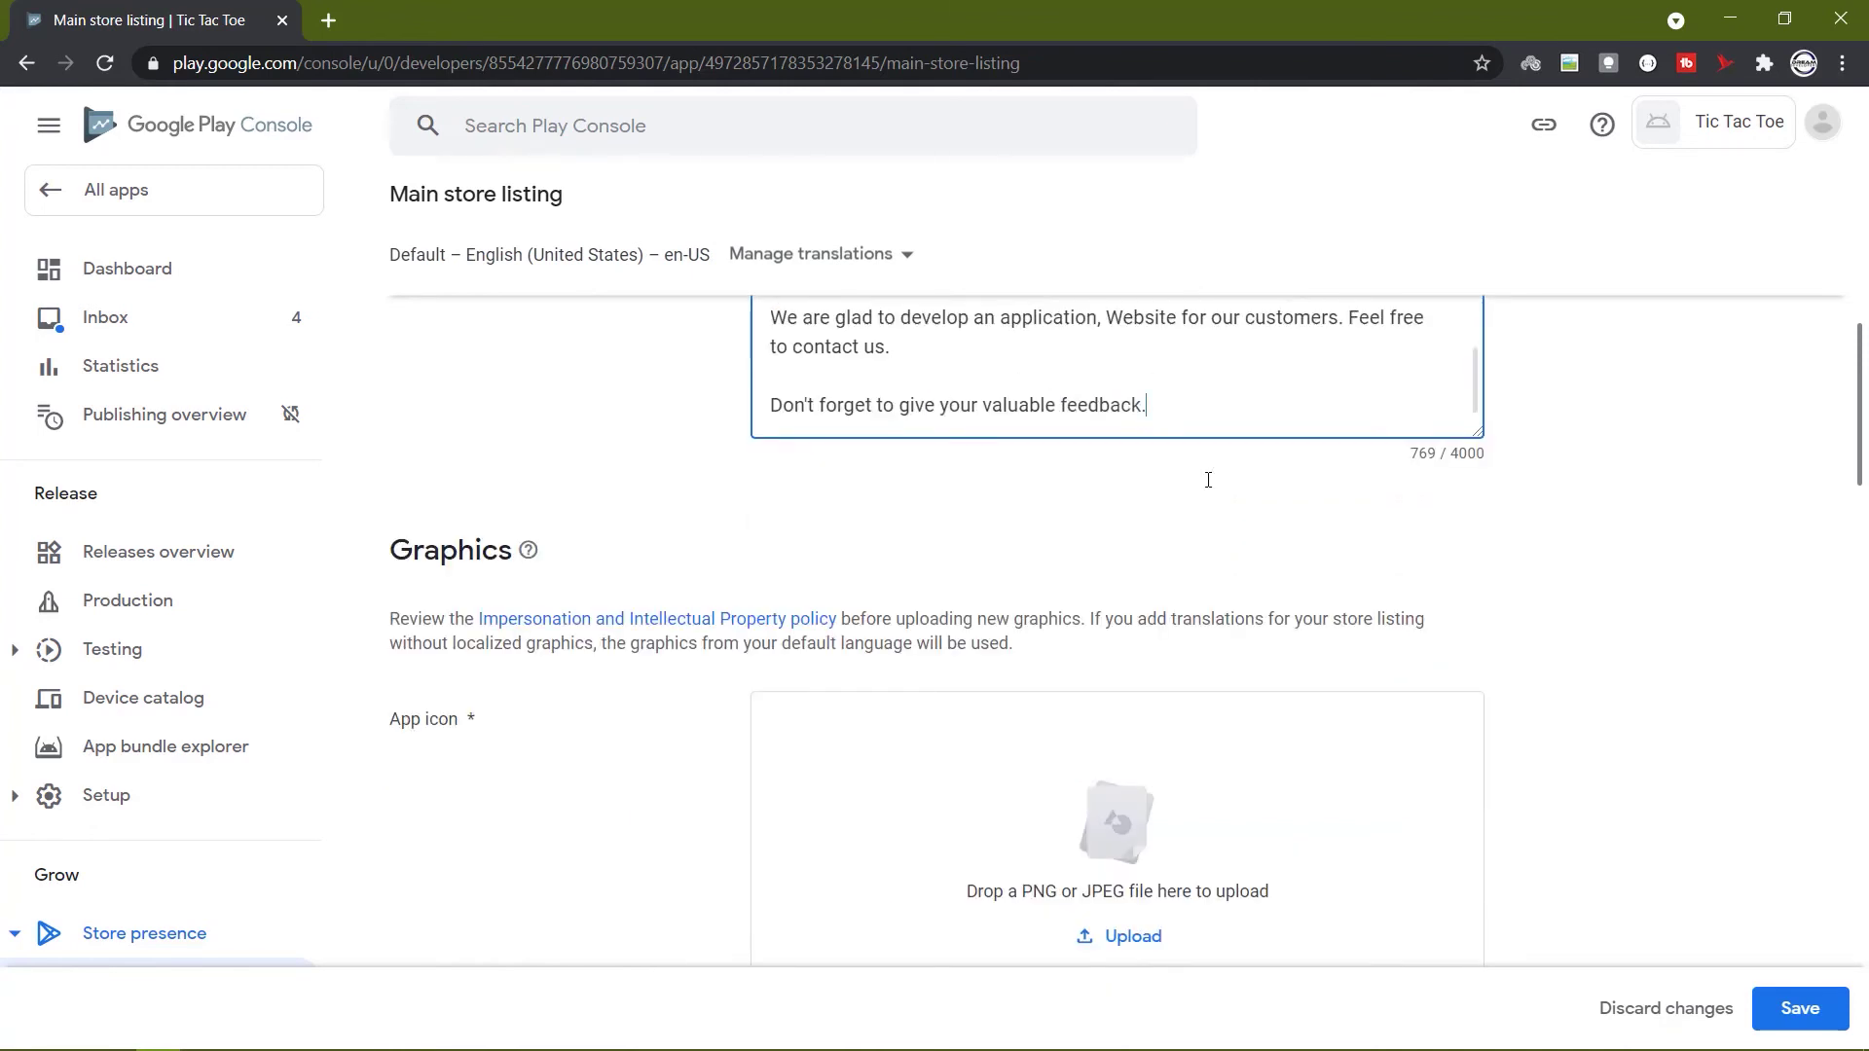
Upload the Tic Tac Toe logo PNG as the app icon.
scroll(1209, 480, "down", 2)
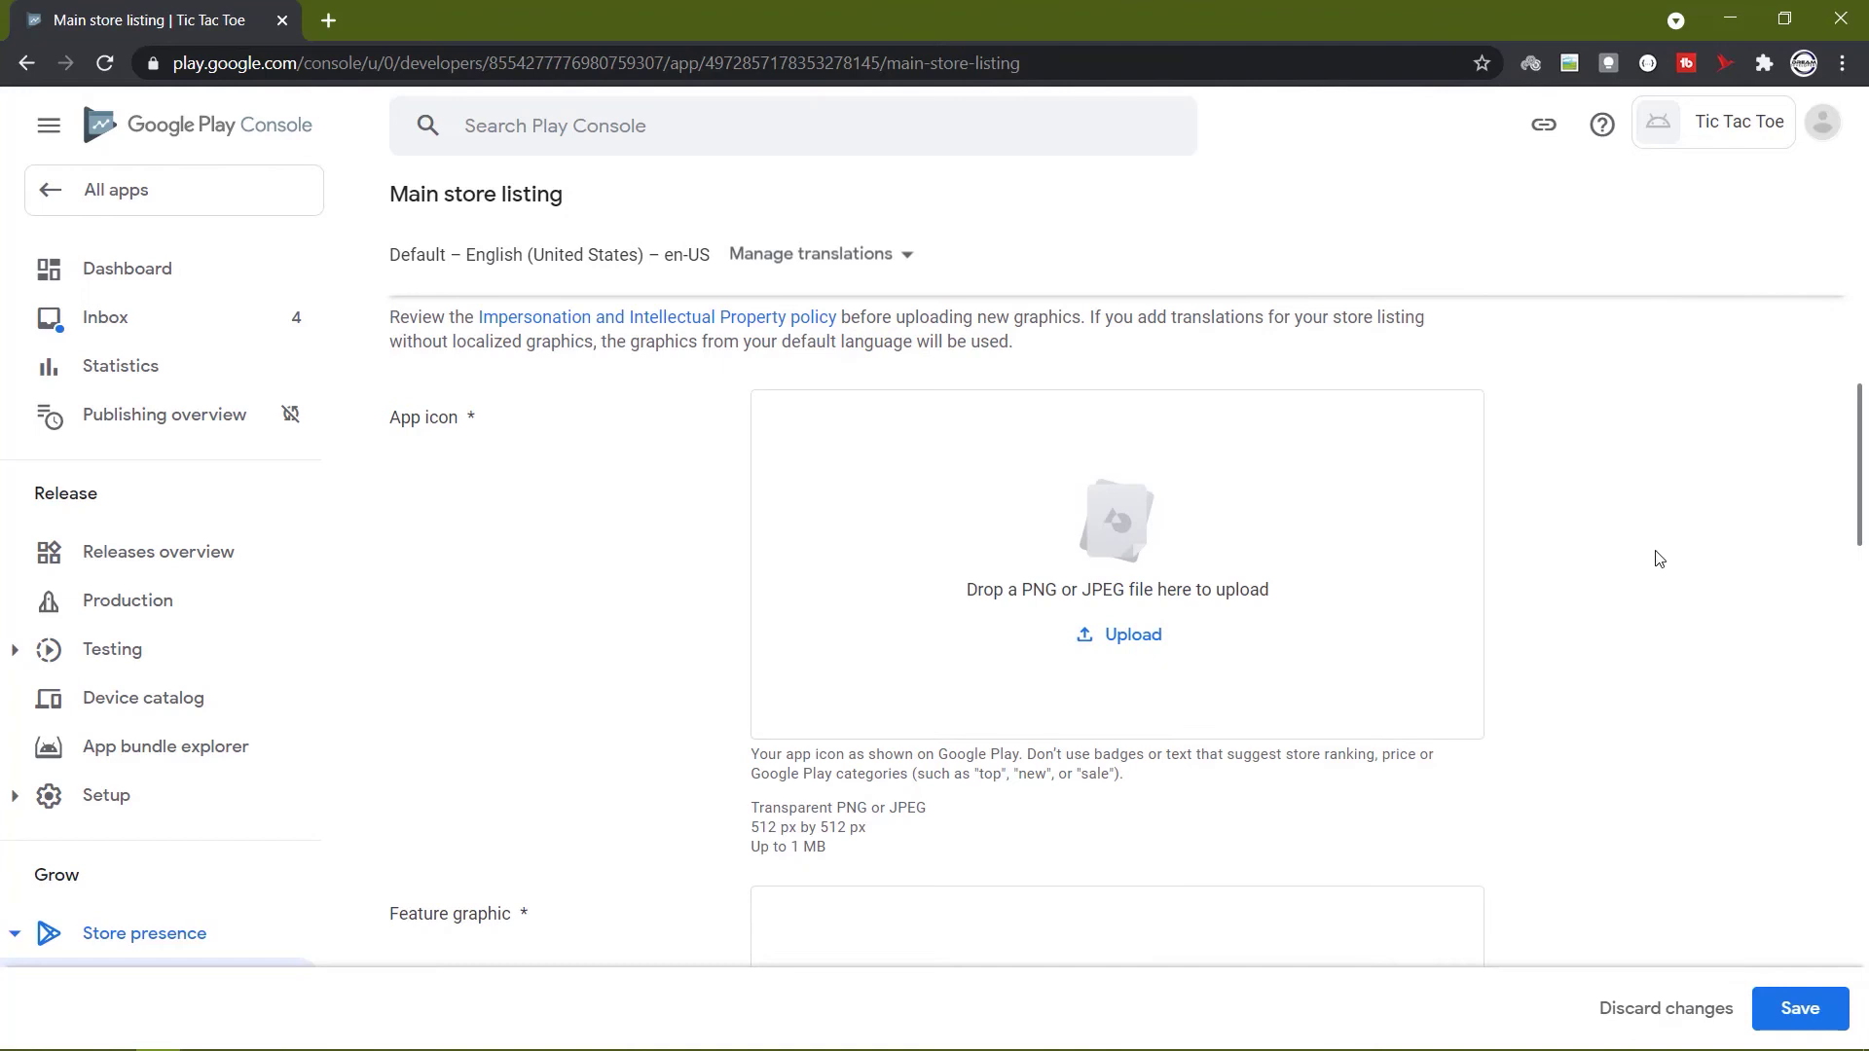
left_click(1082, 637)
left_click(1665, 1011)
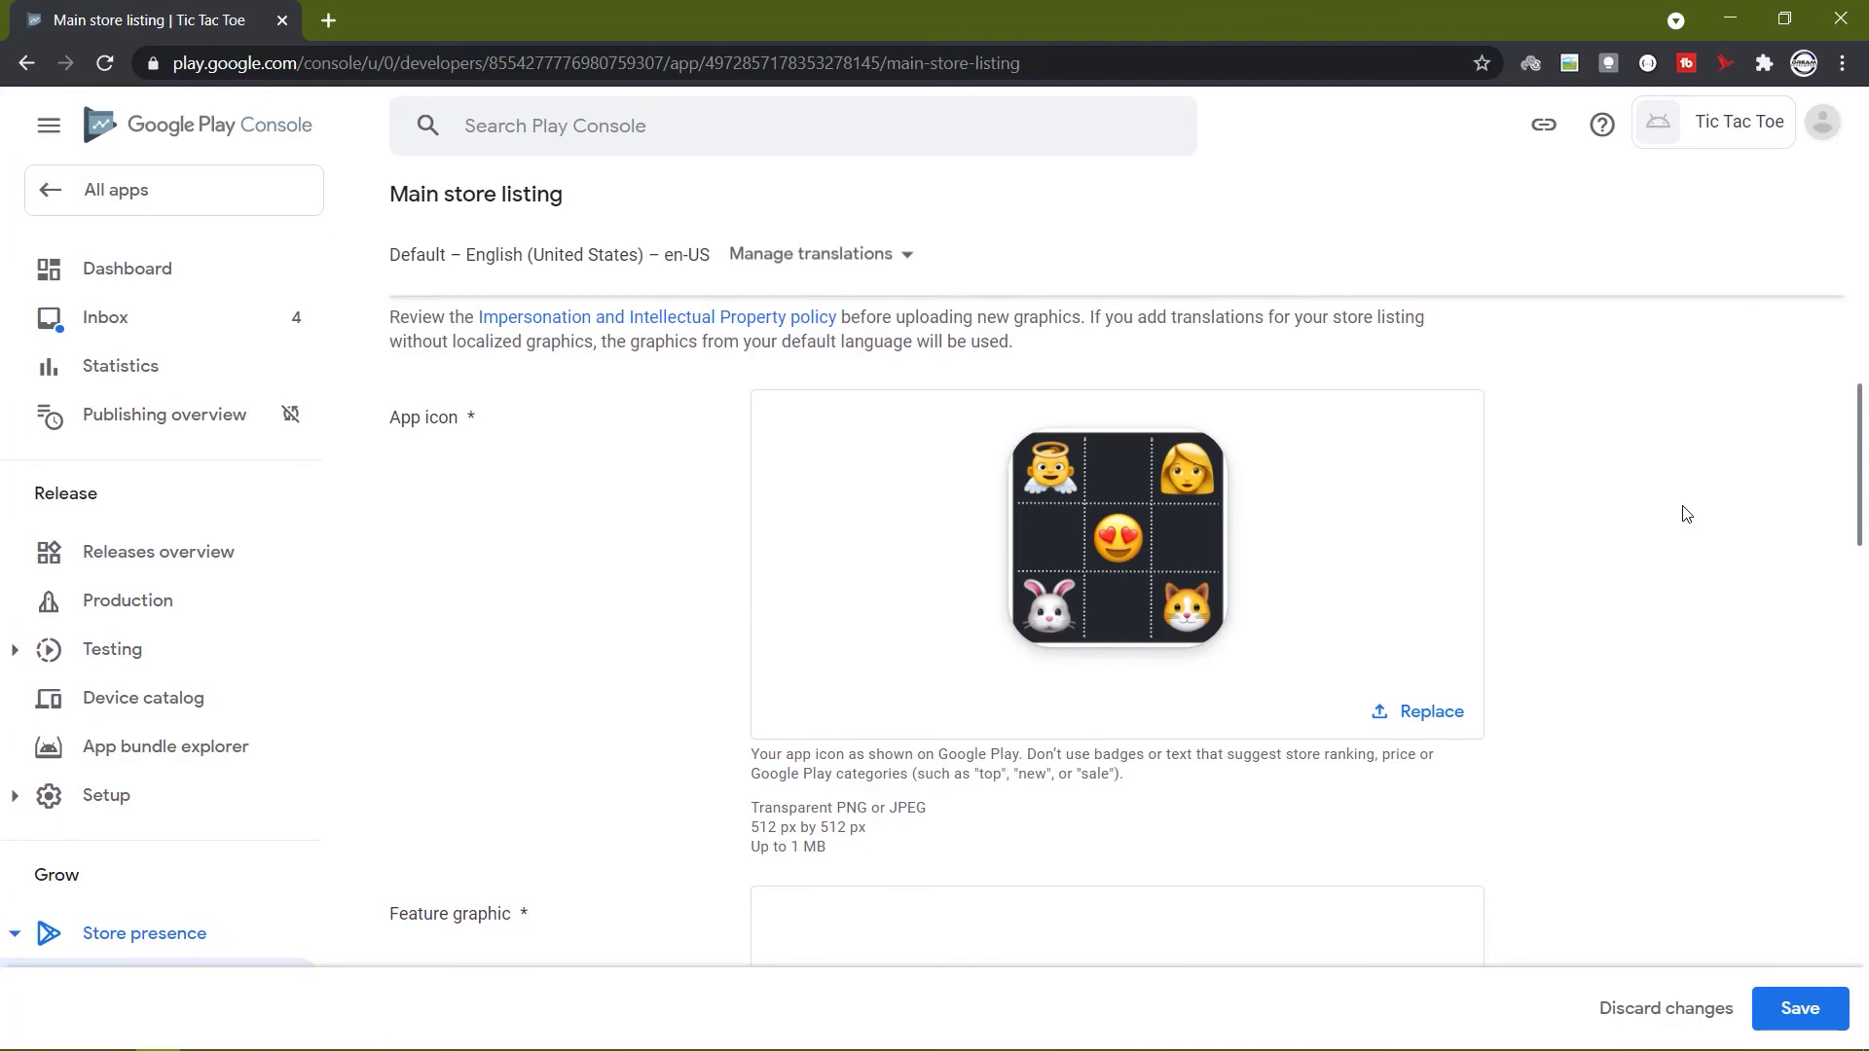
Choose TicTacToe_Poster.png from ScreenShort > PlayStore_SS as the feature graphic.
scroll(1687, 513, "down", 3)
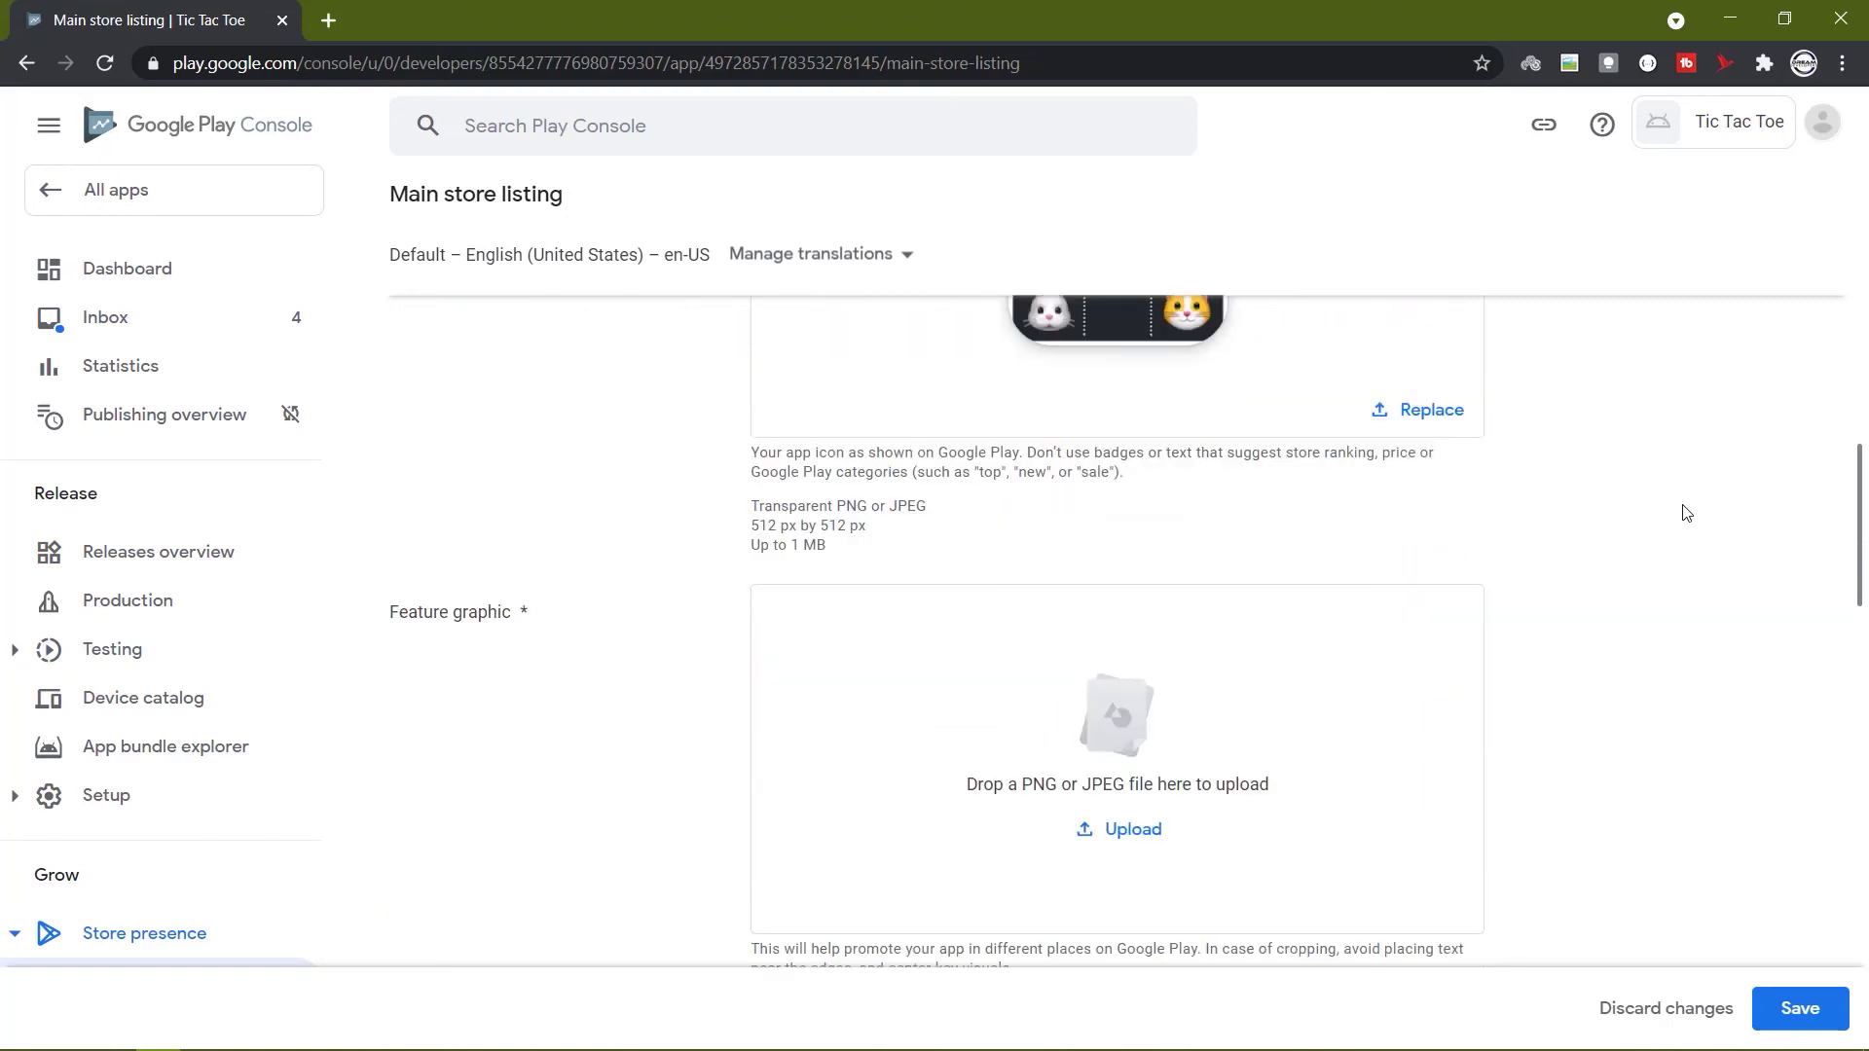
left_click(1130, 828)
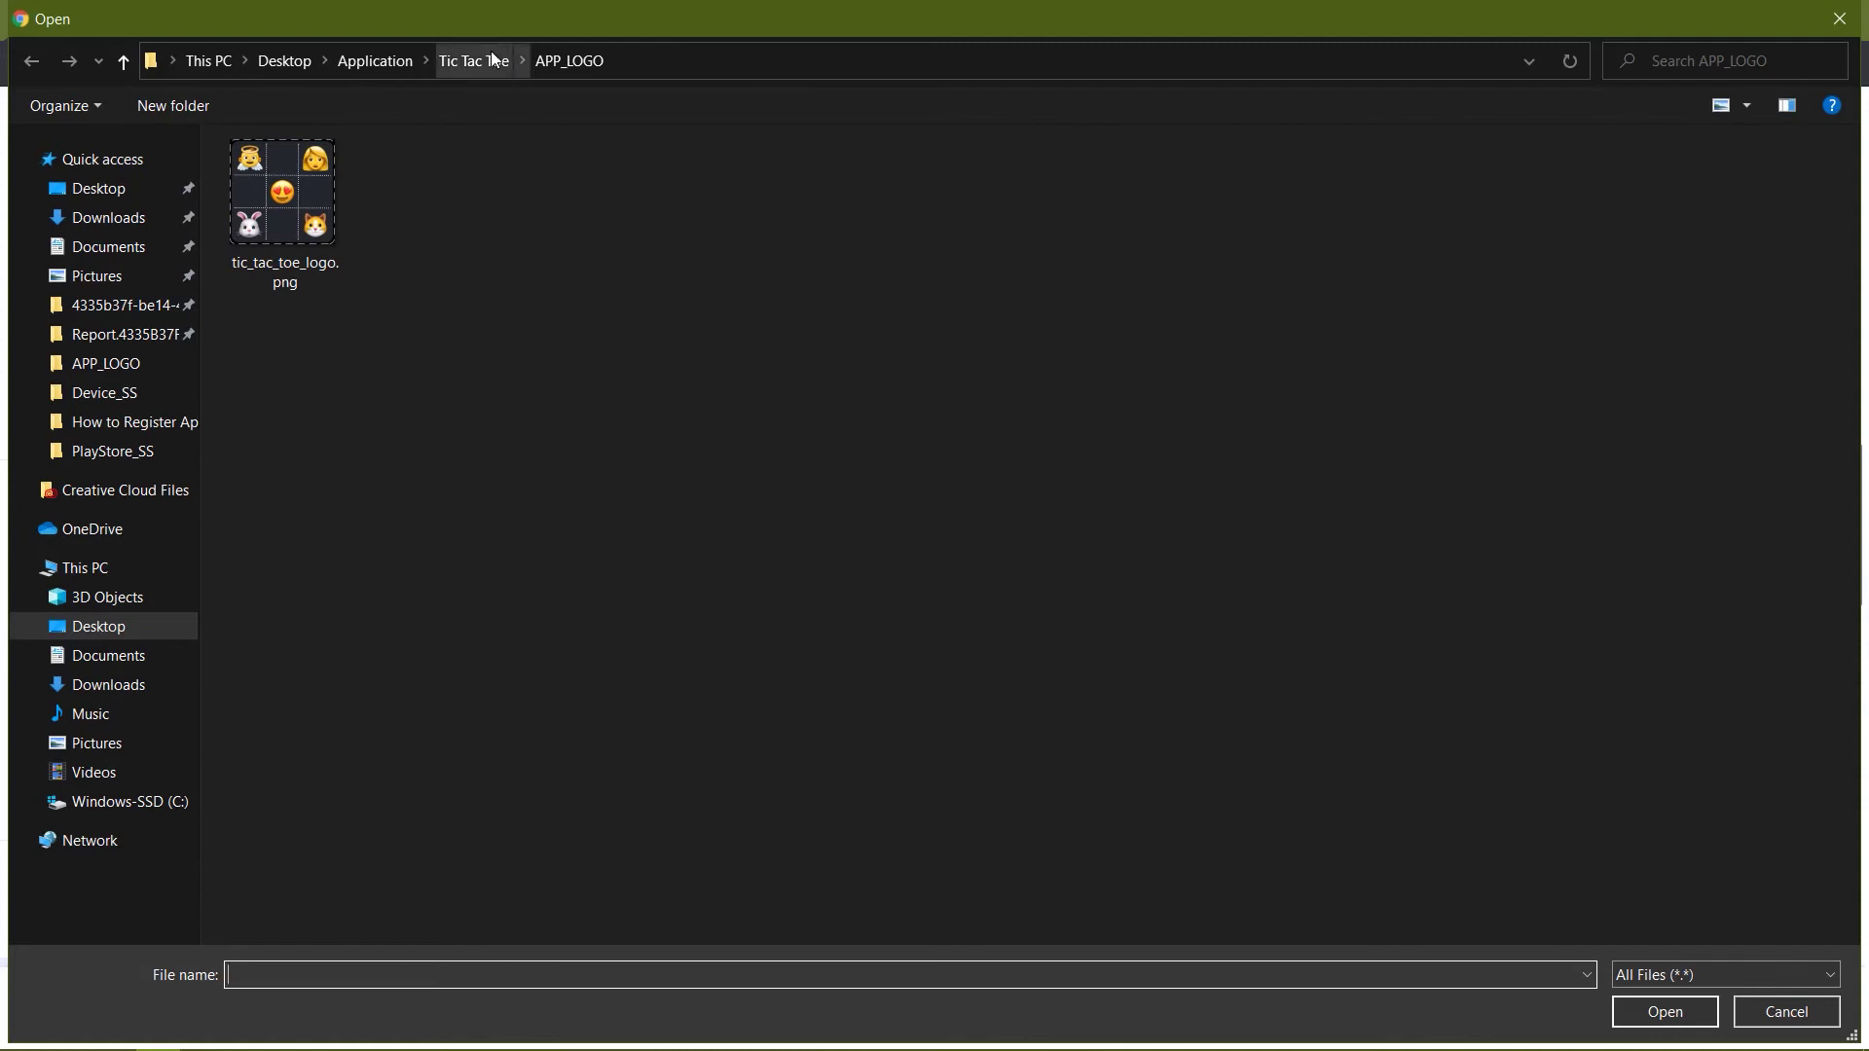
left_click(494, 60)
double_click(350, 298)
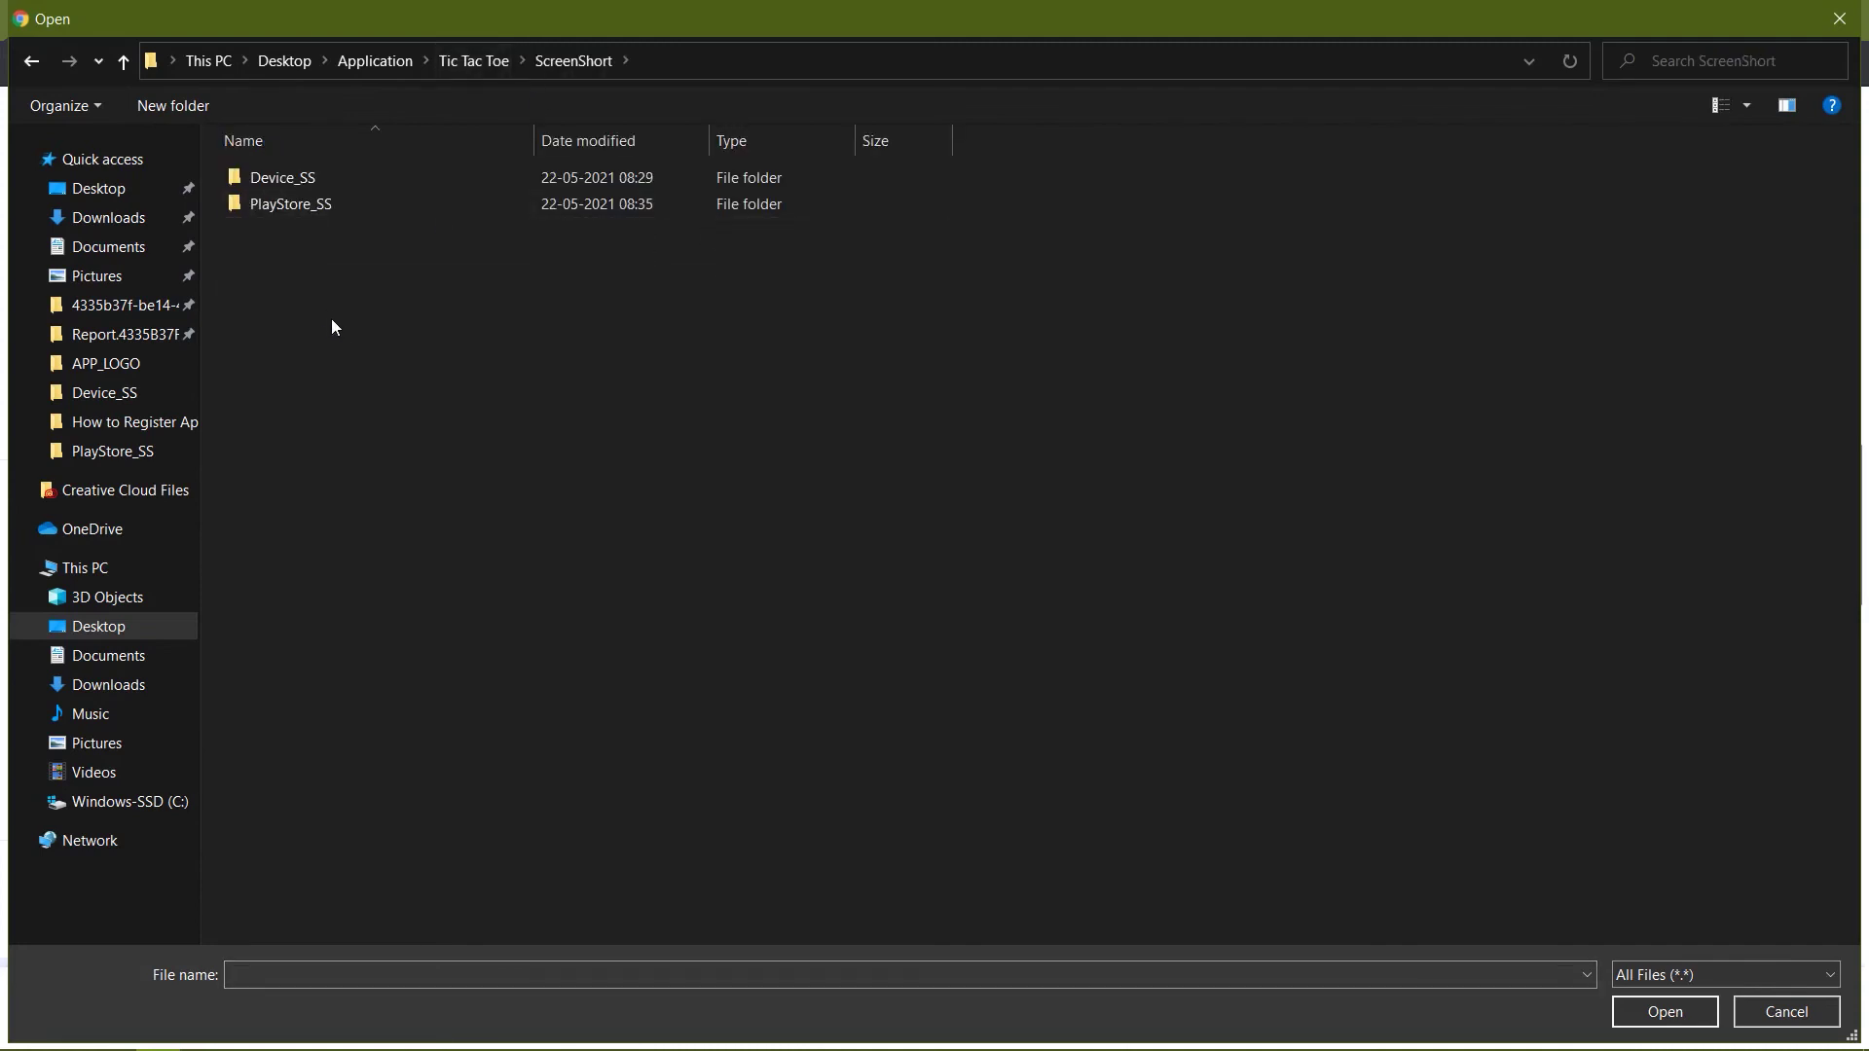
double_click(303, 211)
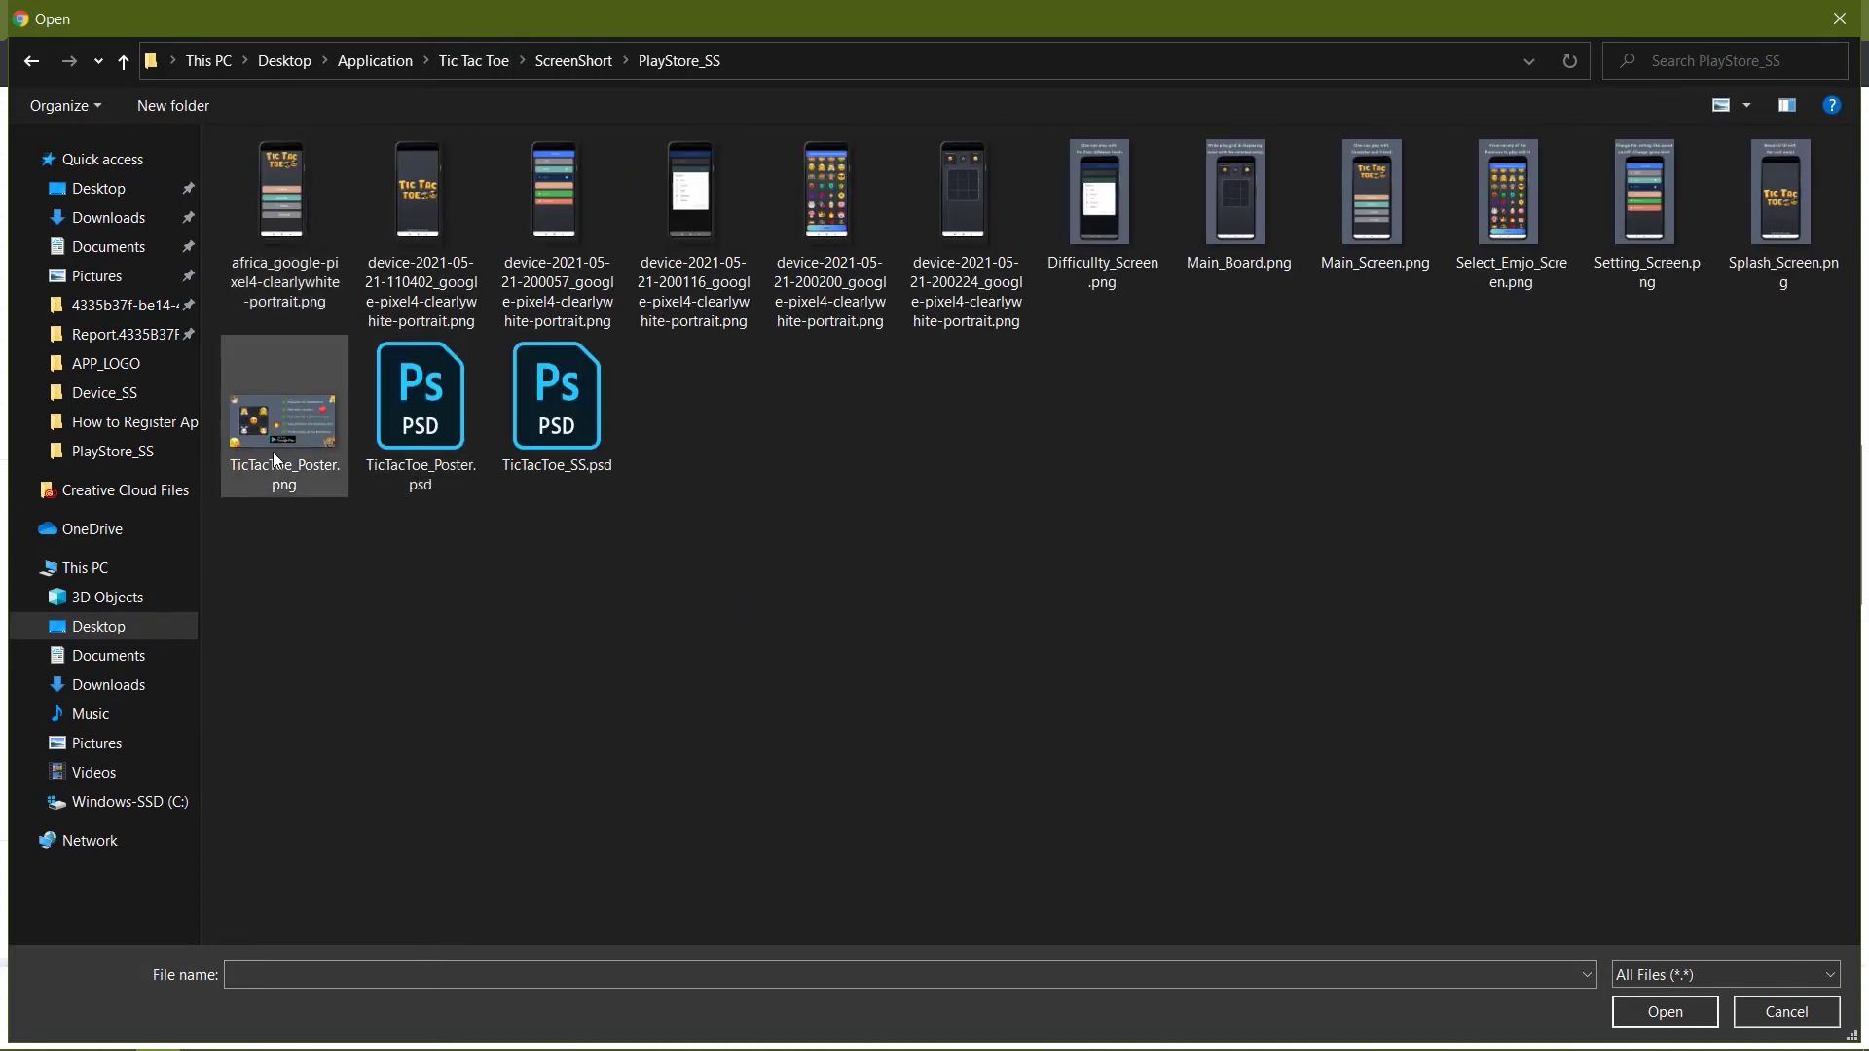
double_click(275, 439)
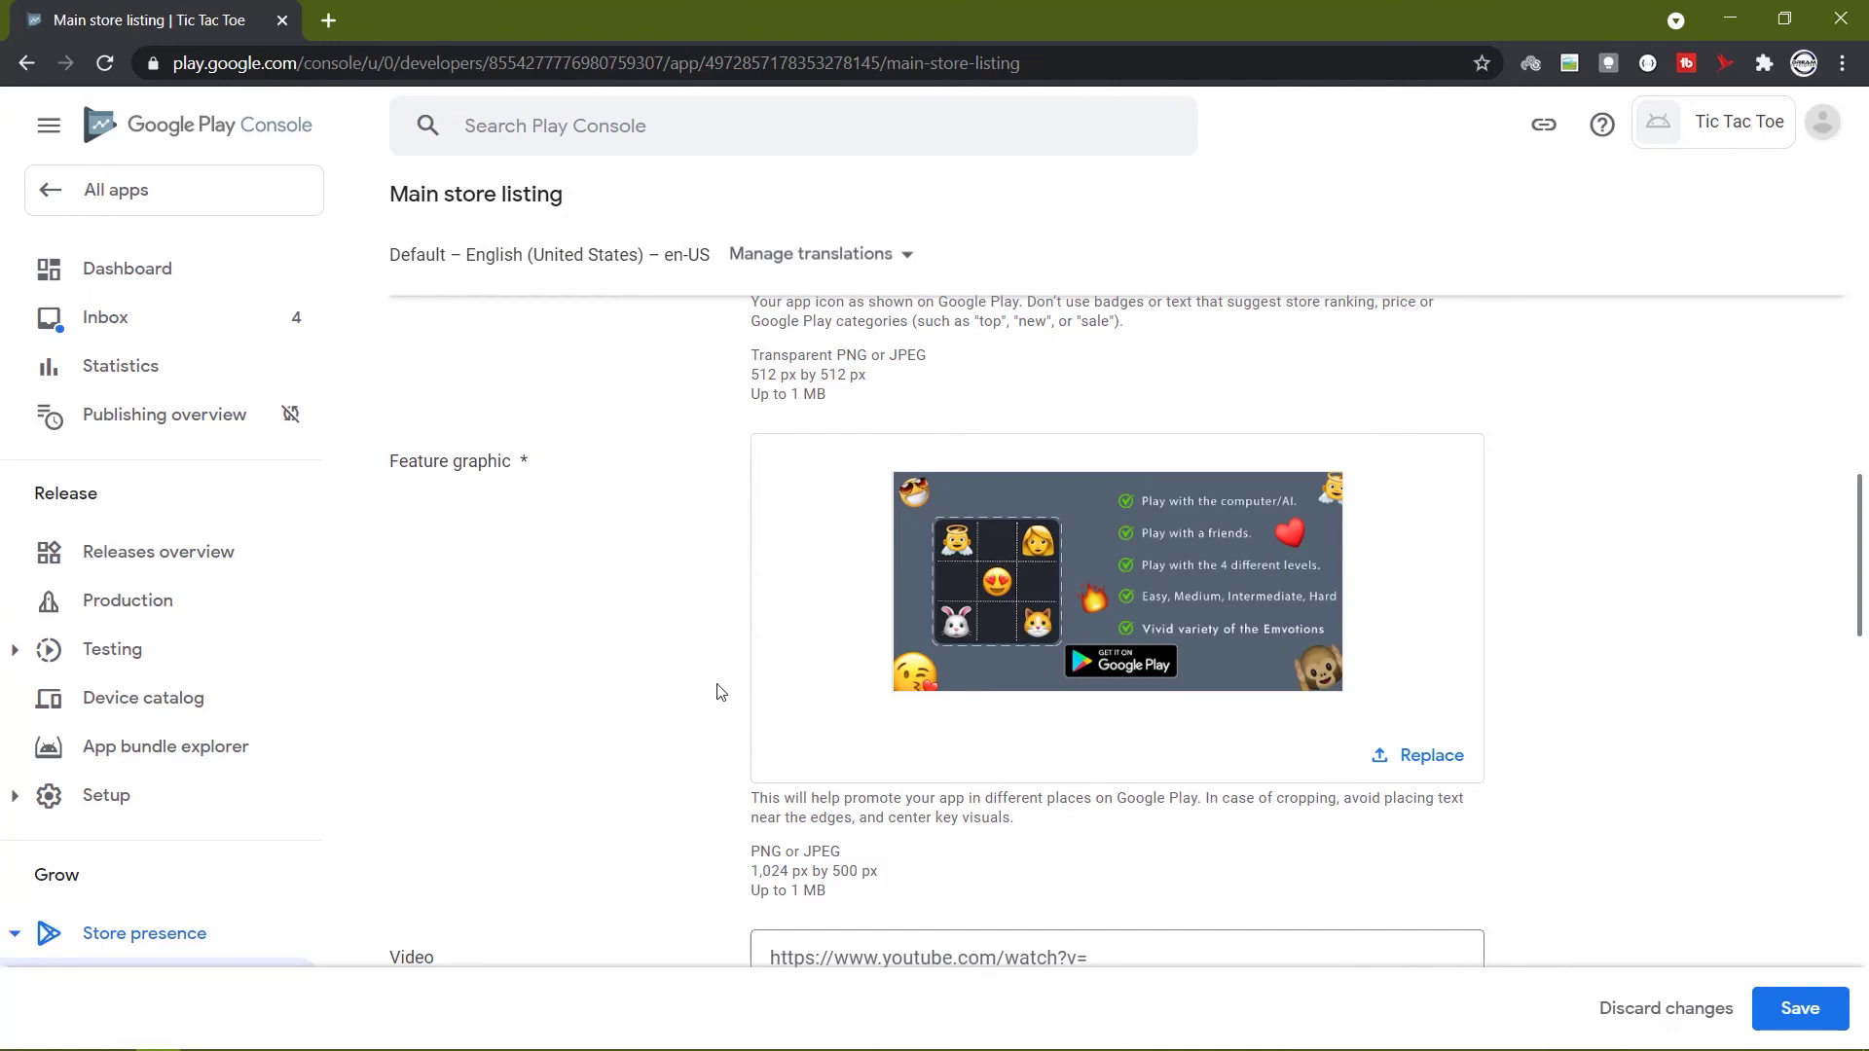
Upload all six game screenshot PNGs as phone screenshots (6 of 8).
scroll(720, 692, "down", 3)
scroll(721, 692, "down", 3)
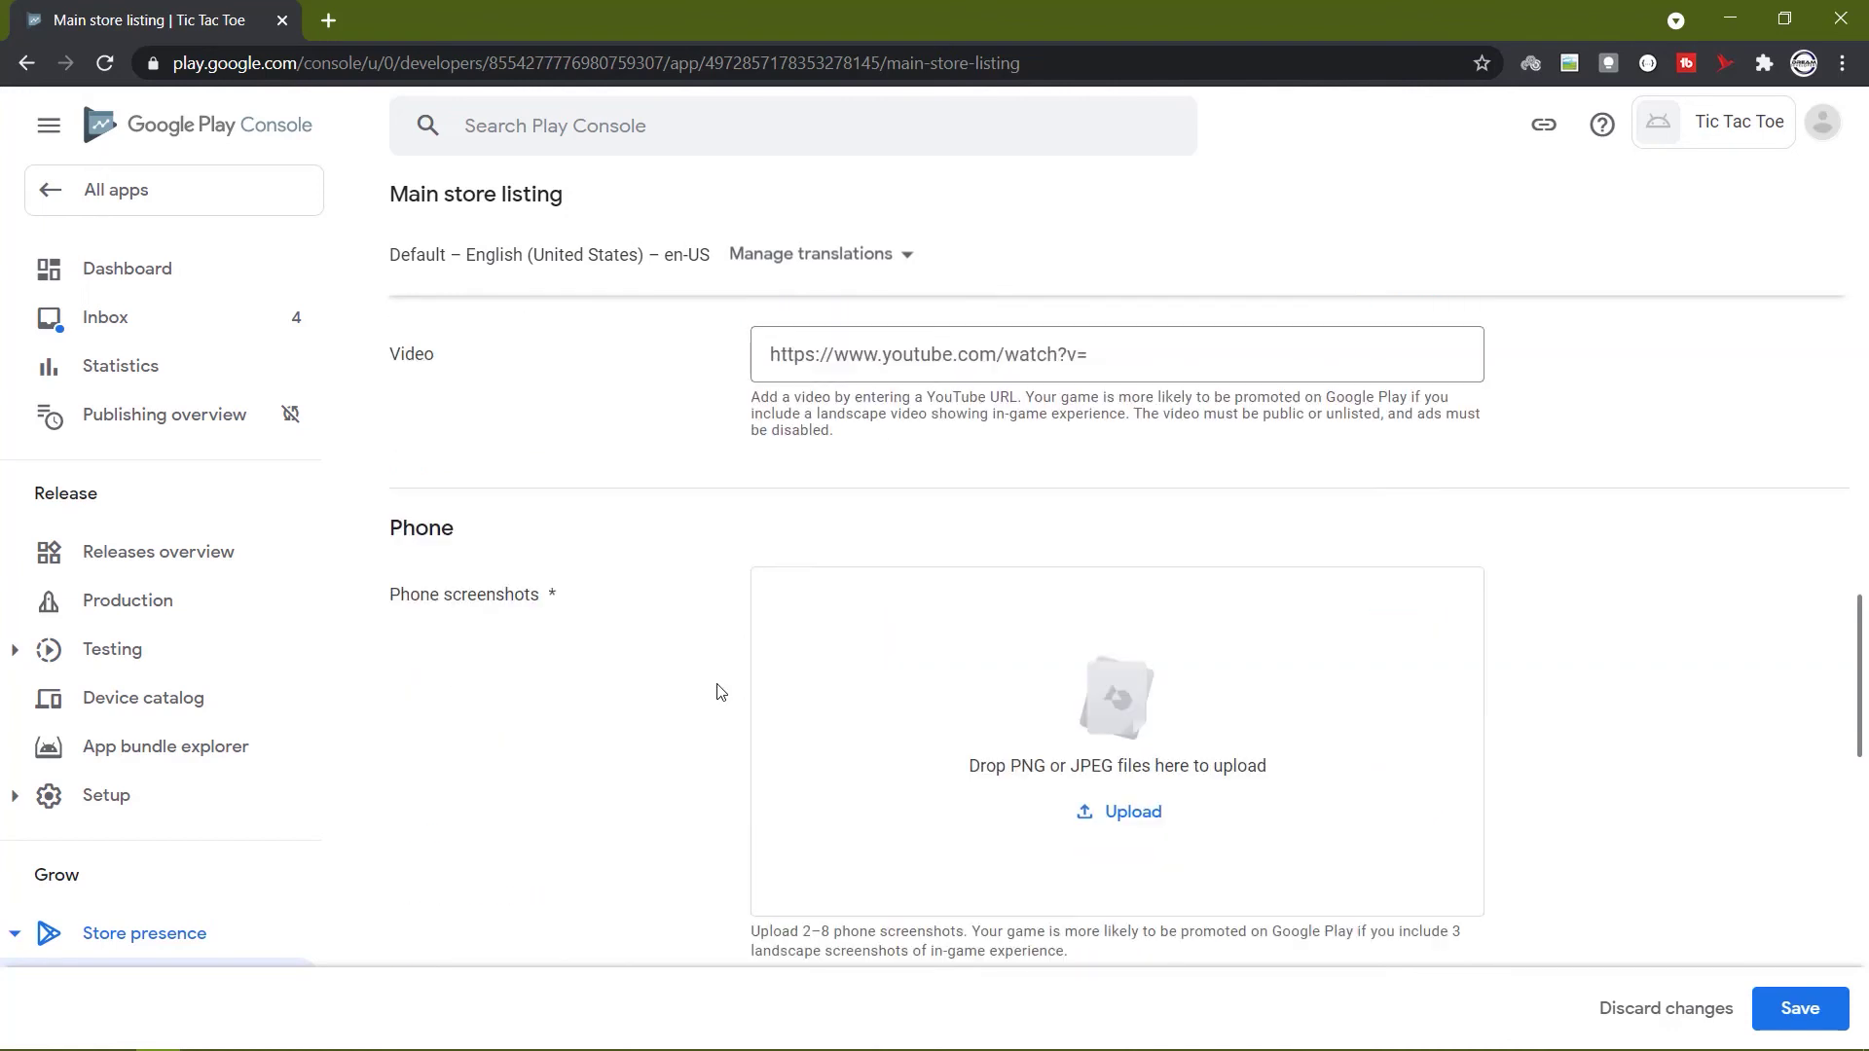
scroll(720, 692, "down", 2)
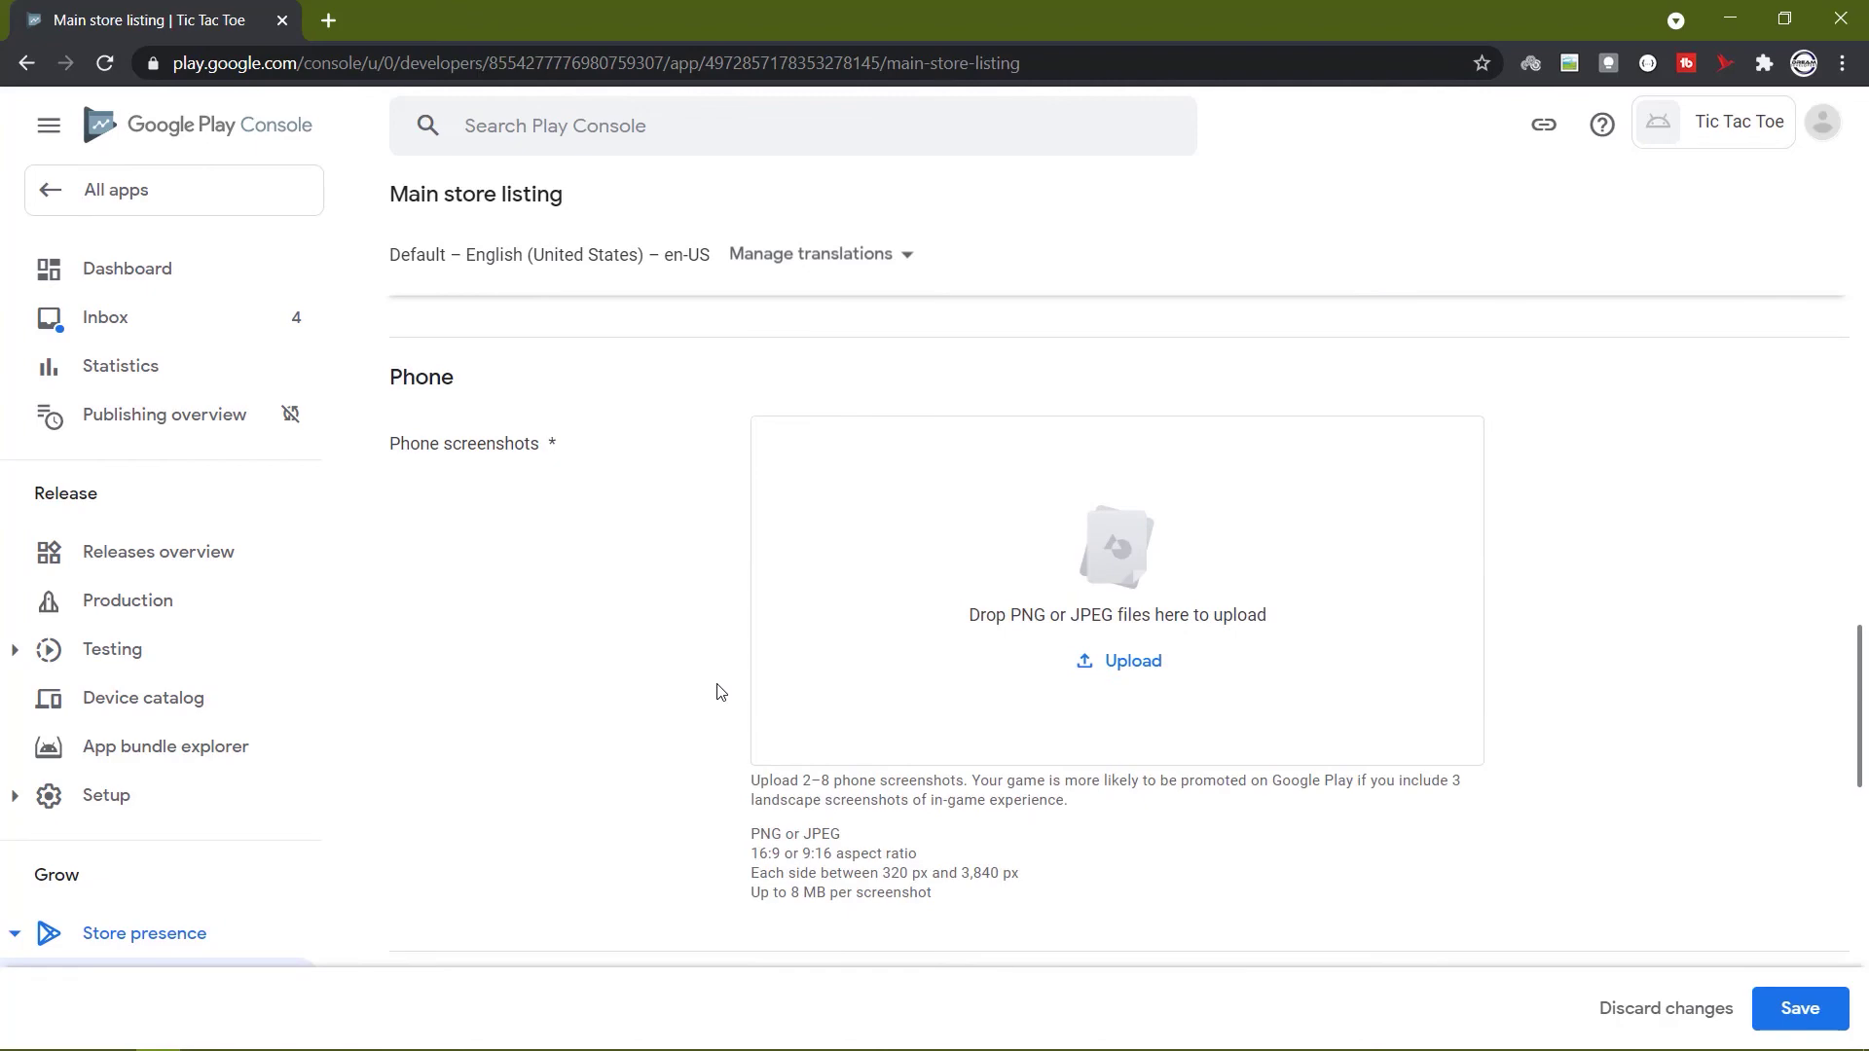
left_click(1110, 661)
left_click(1123, 255)
left_click(1782, 209, "shift")
left_click(1658, 1014)
Save the main store listing changes.
scroll(952, 542, "down", 2)
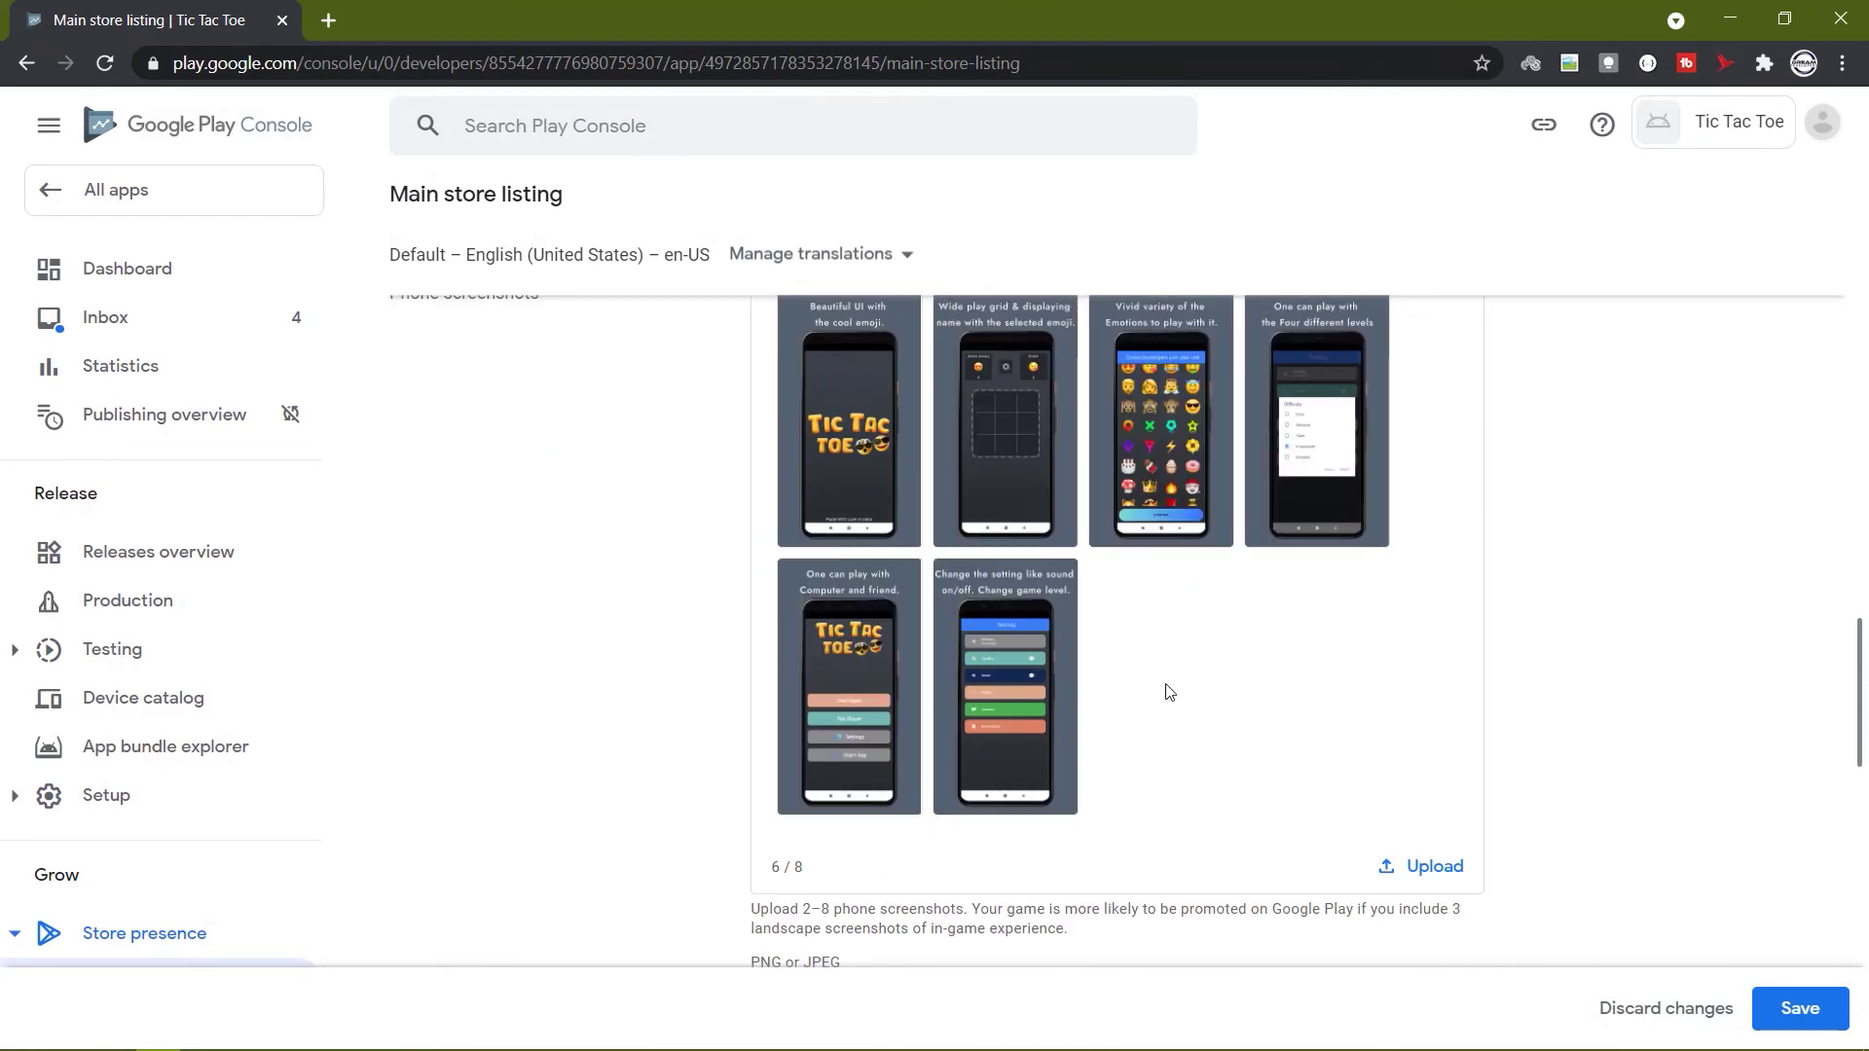
scroll(1170, 692, "down", 5)
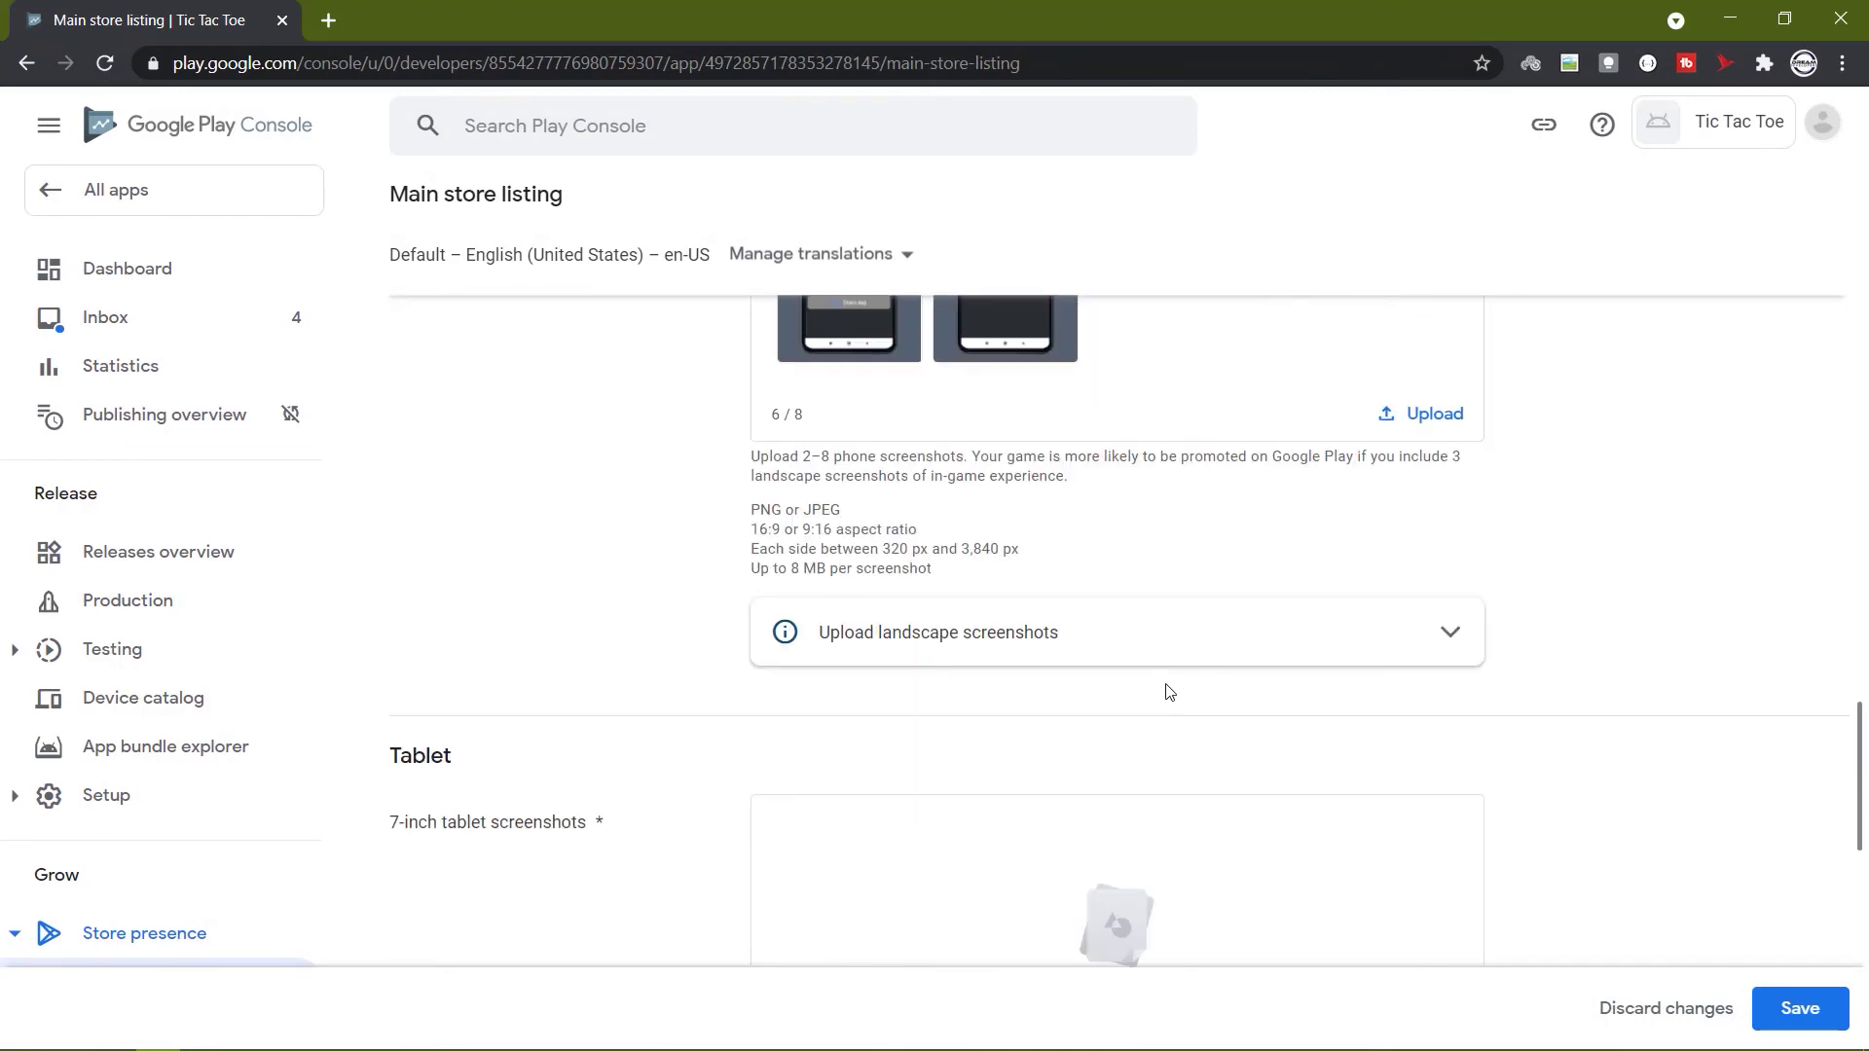
scroll(1170, 692, "down", 2)
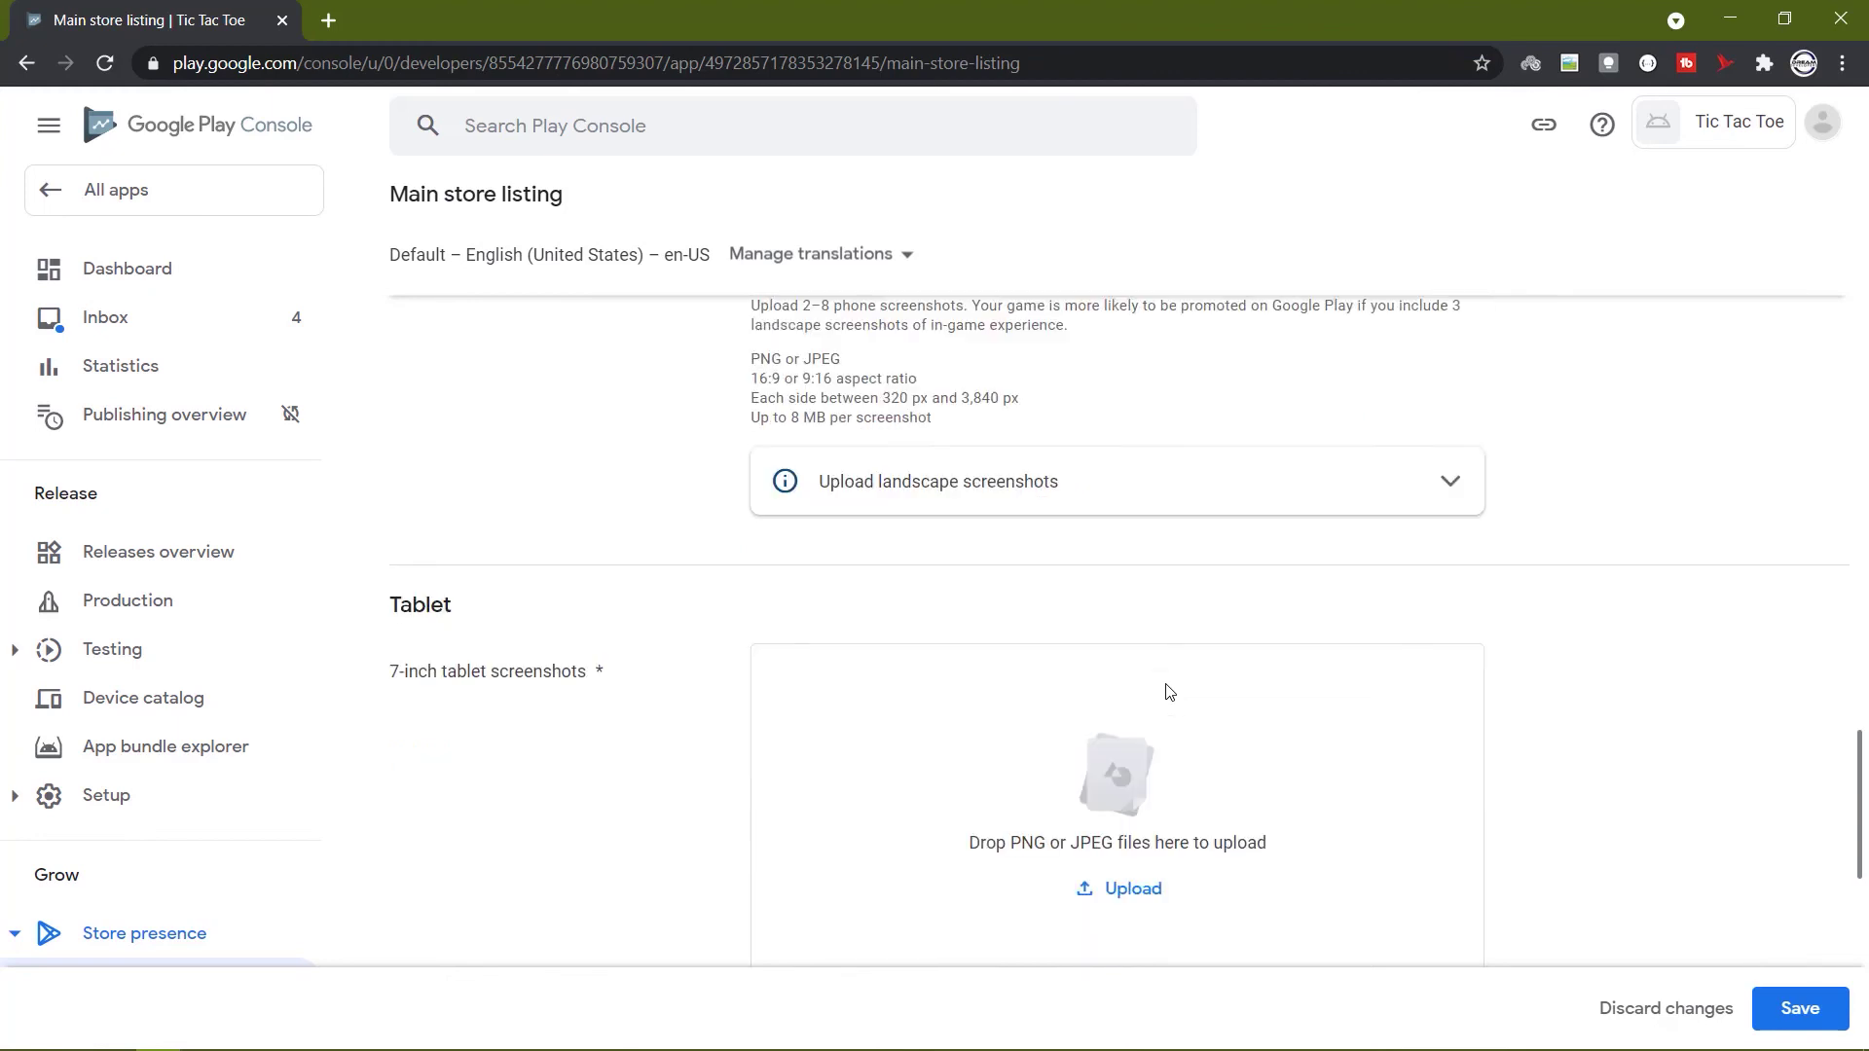
left_click(1817, 1008)
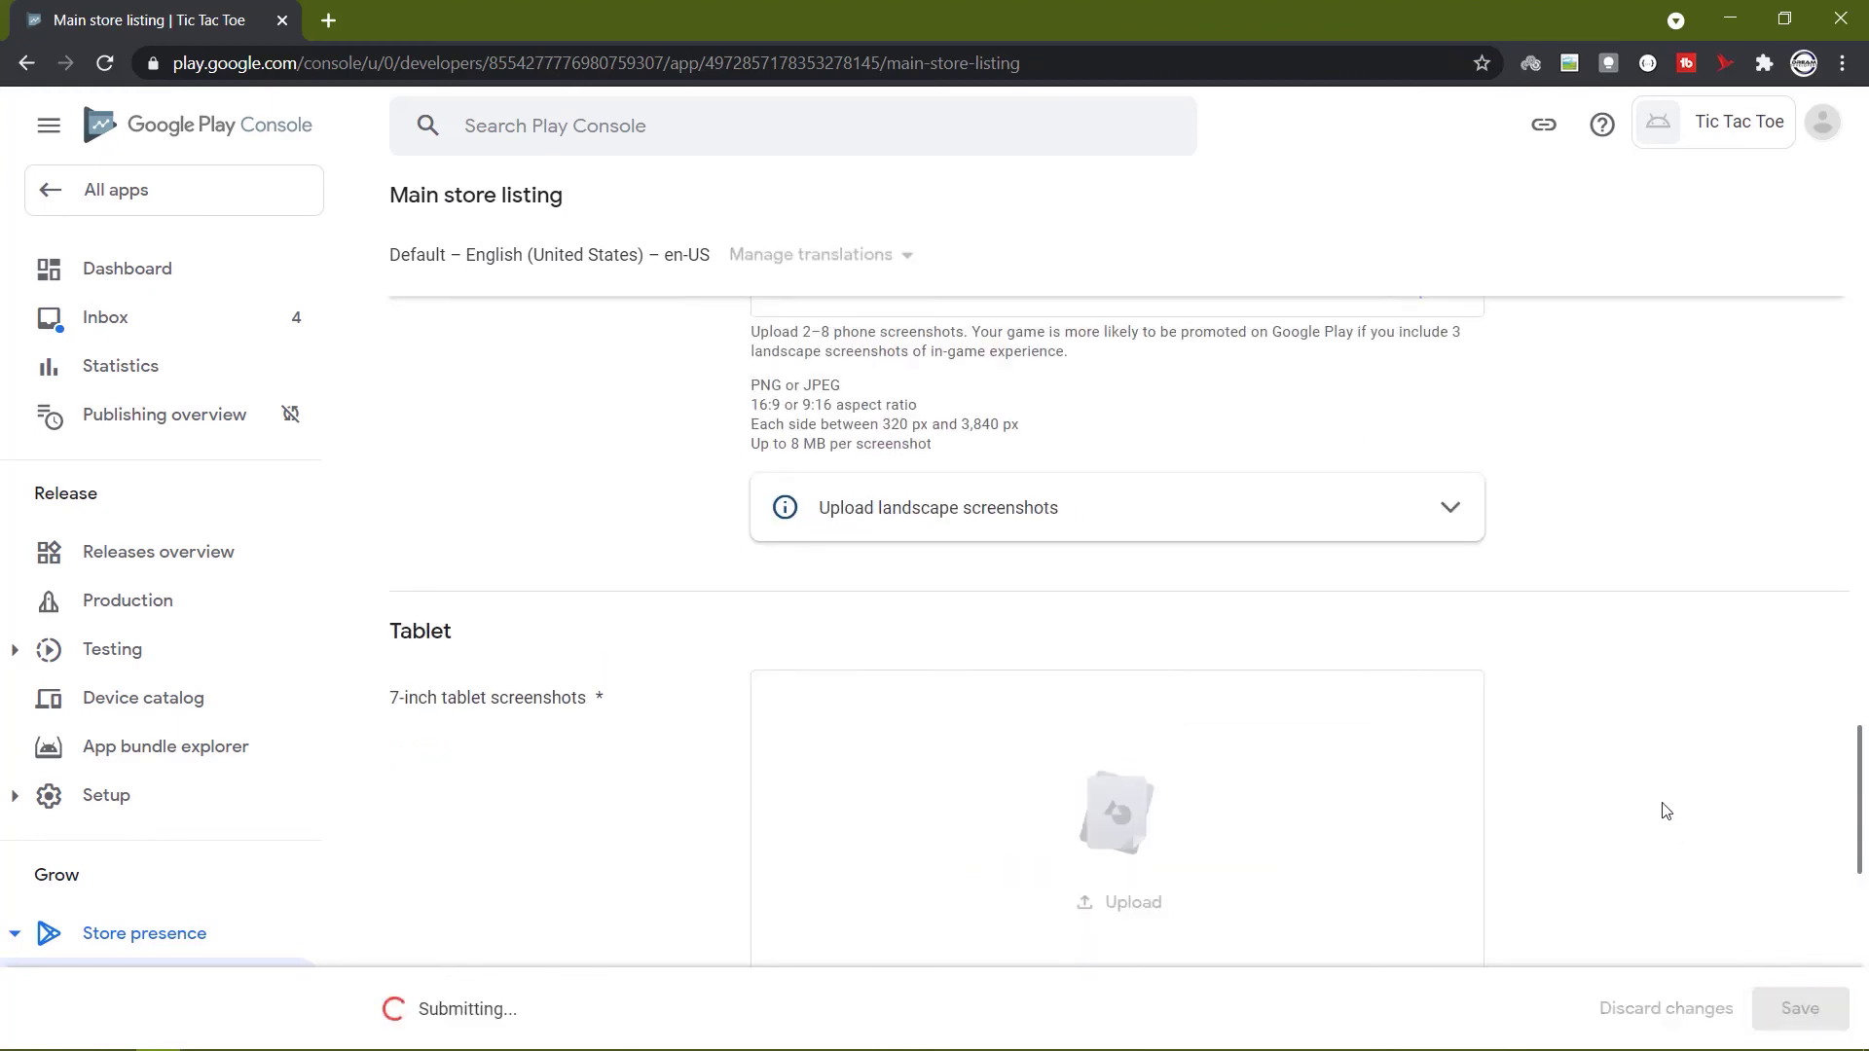
scroll(1418, 776, "down", 7)
scroll(785, 562, "down", 3)
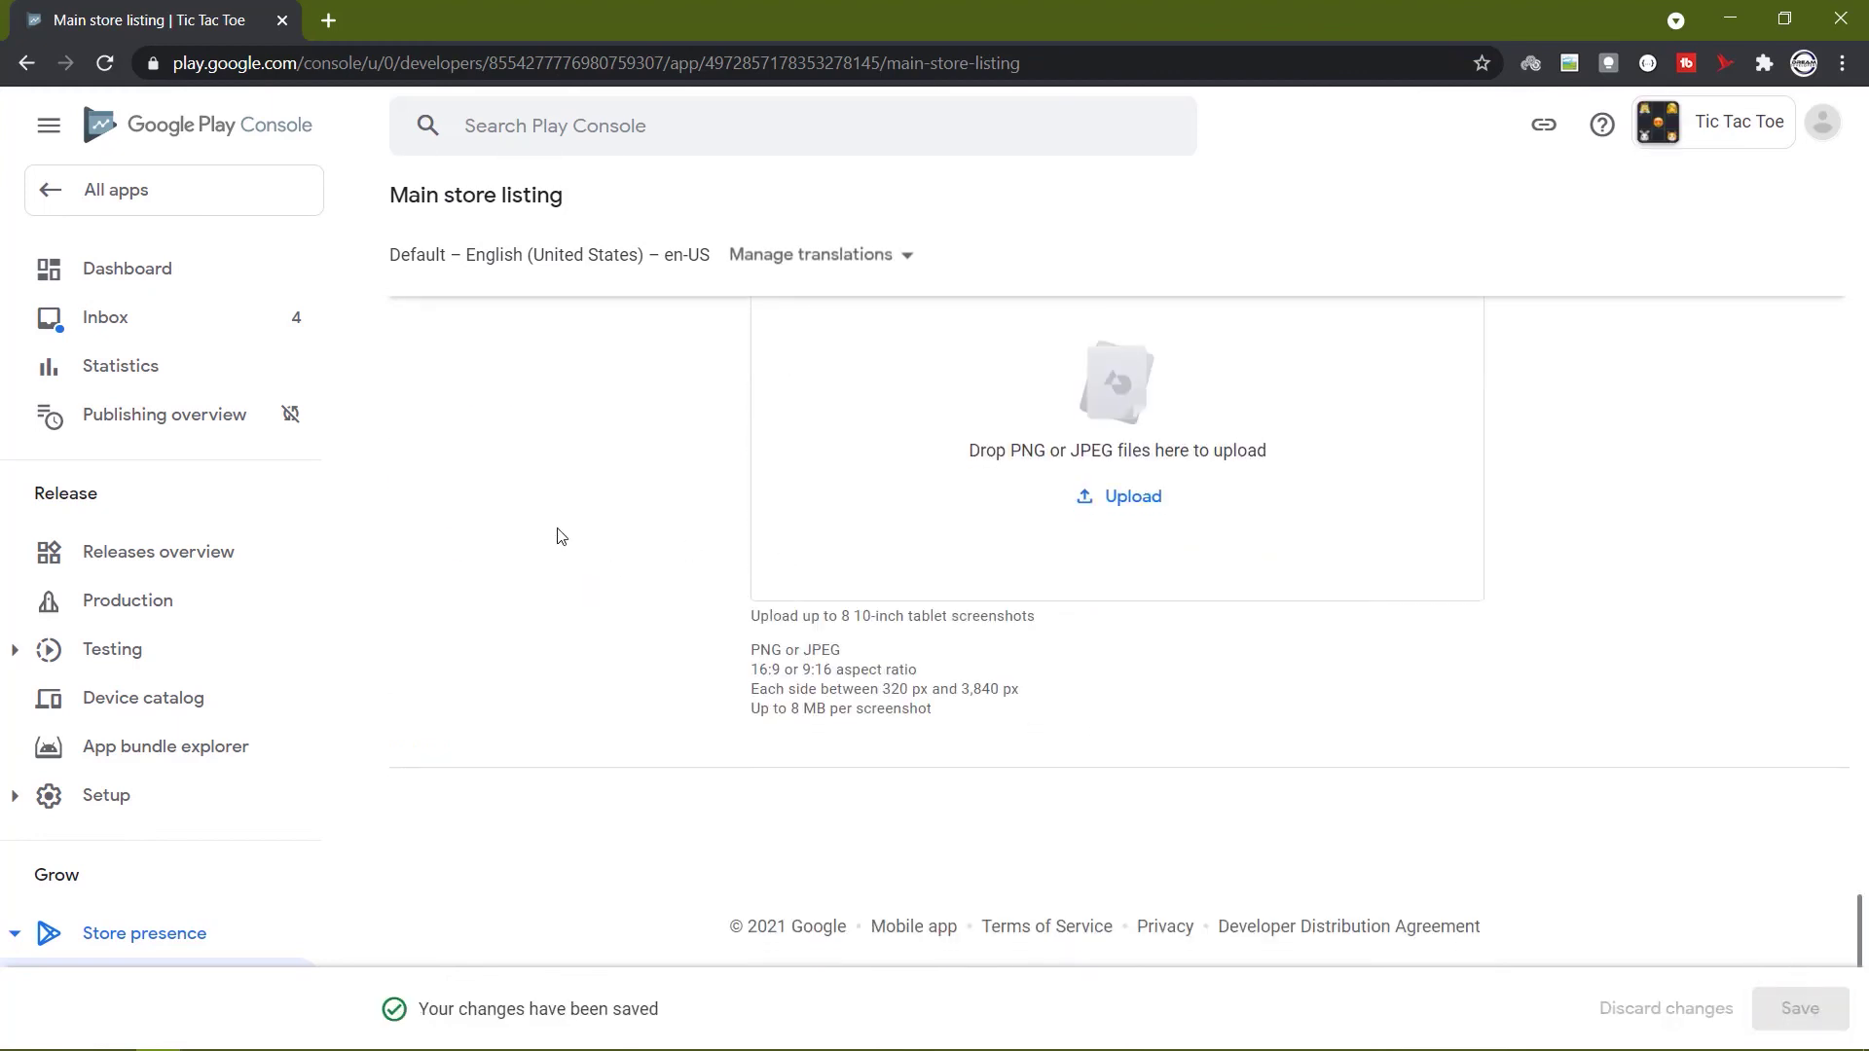
Add all 176 countries / regions to production, giving 177 available with Rest of World.
left_click(126, 269)
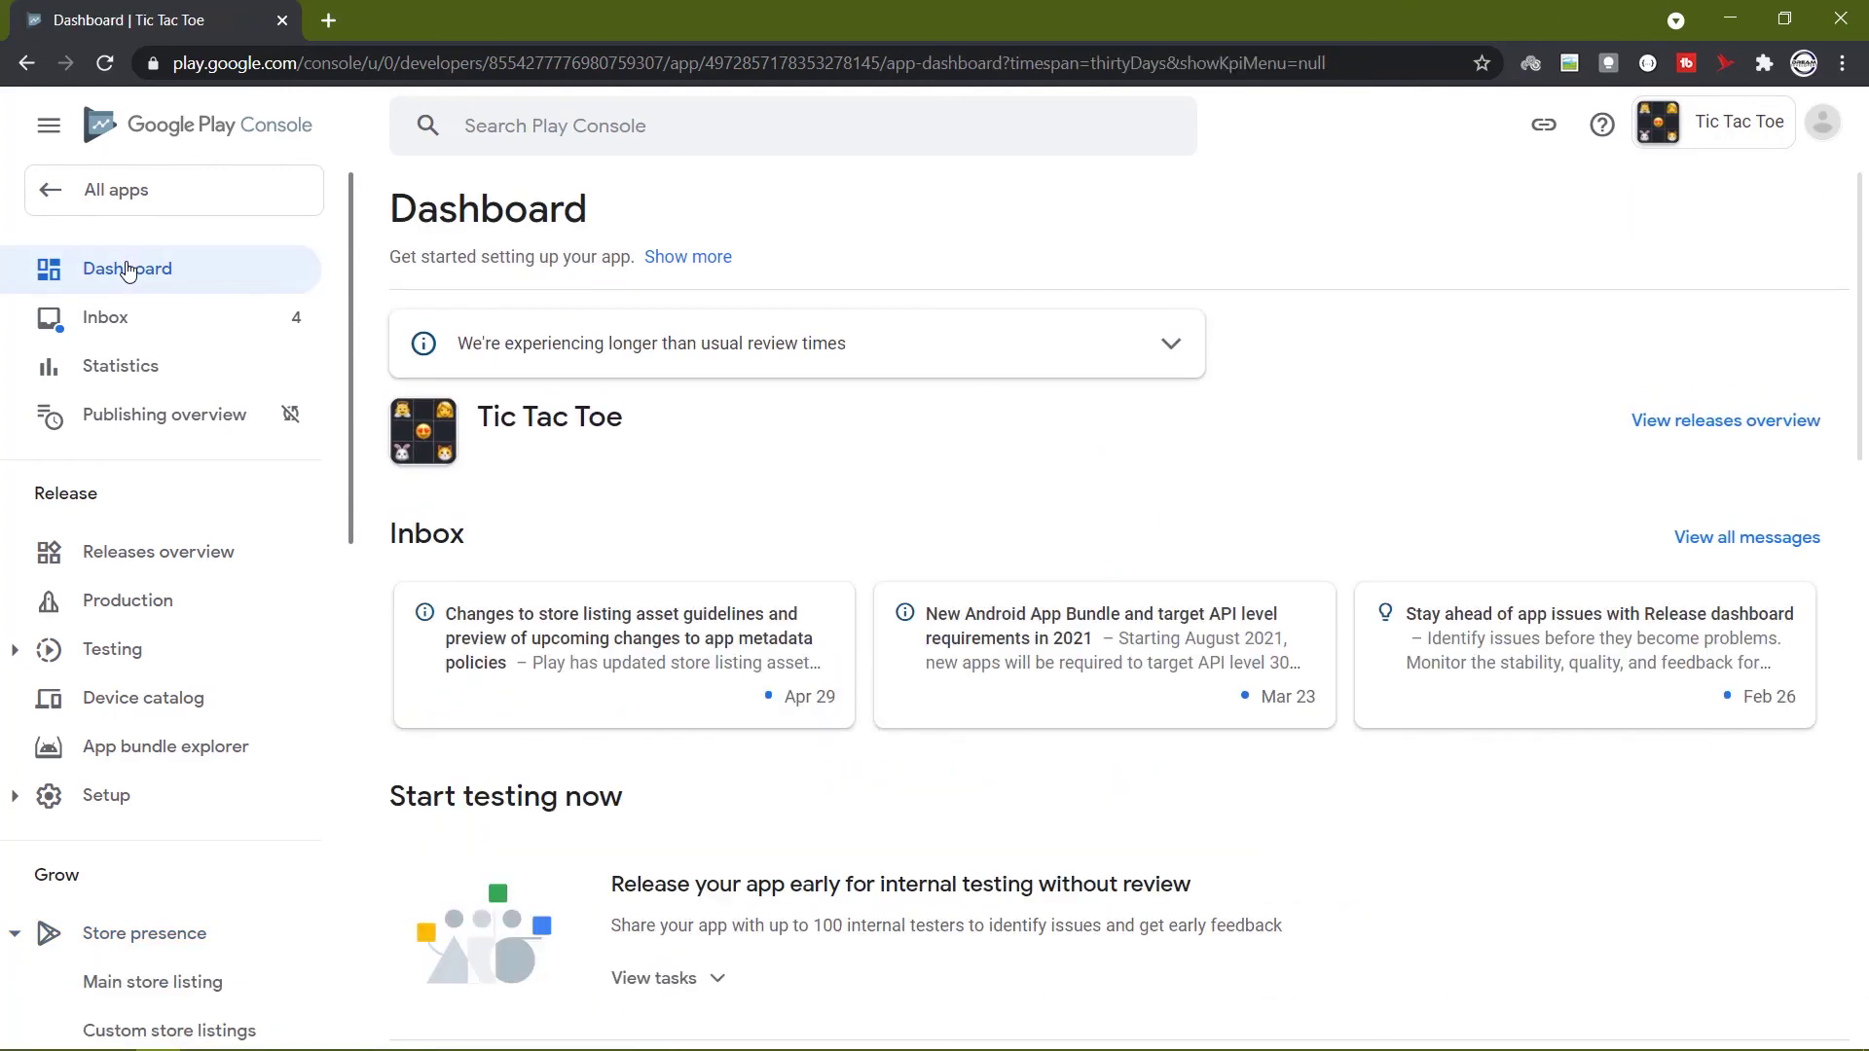
scroll(1373, 458, "down", 15)
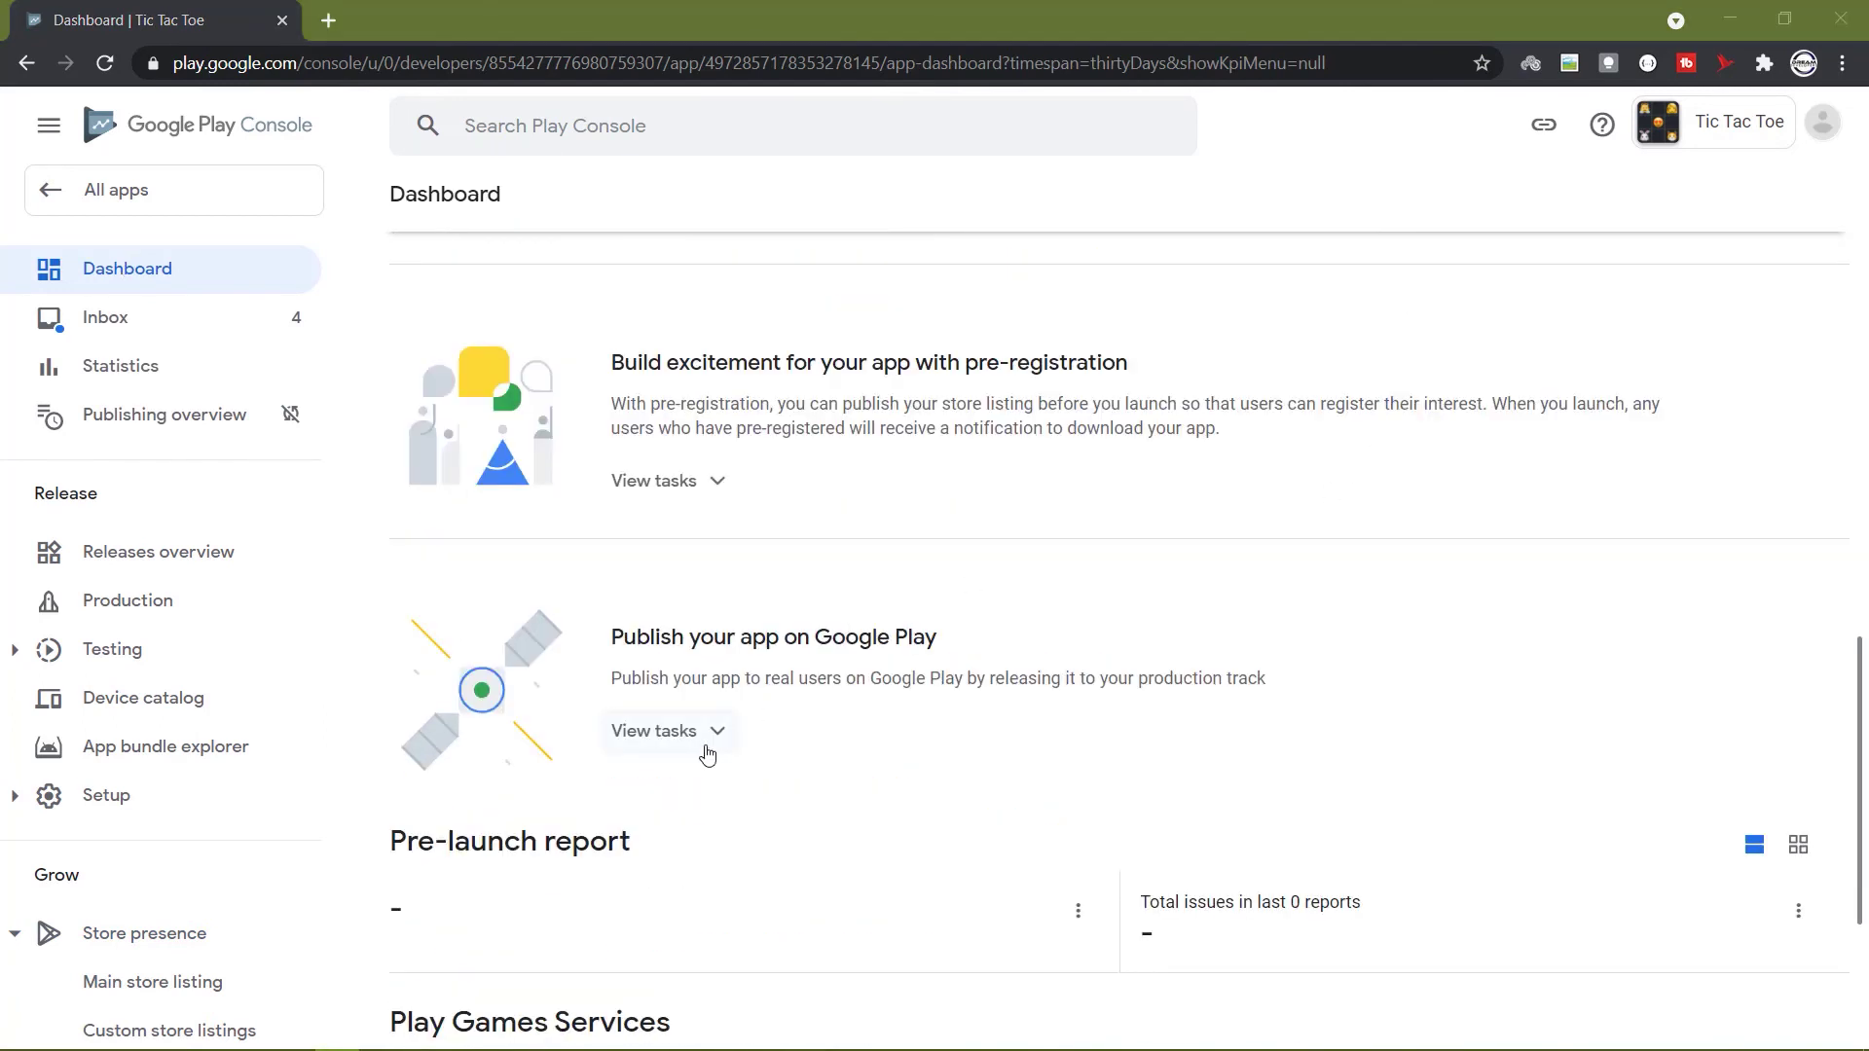
left_click(702, 748)
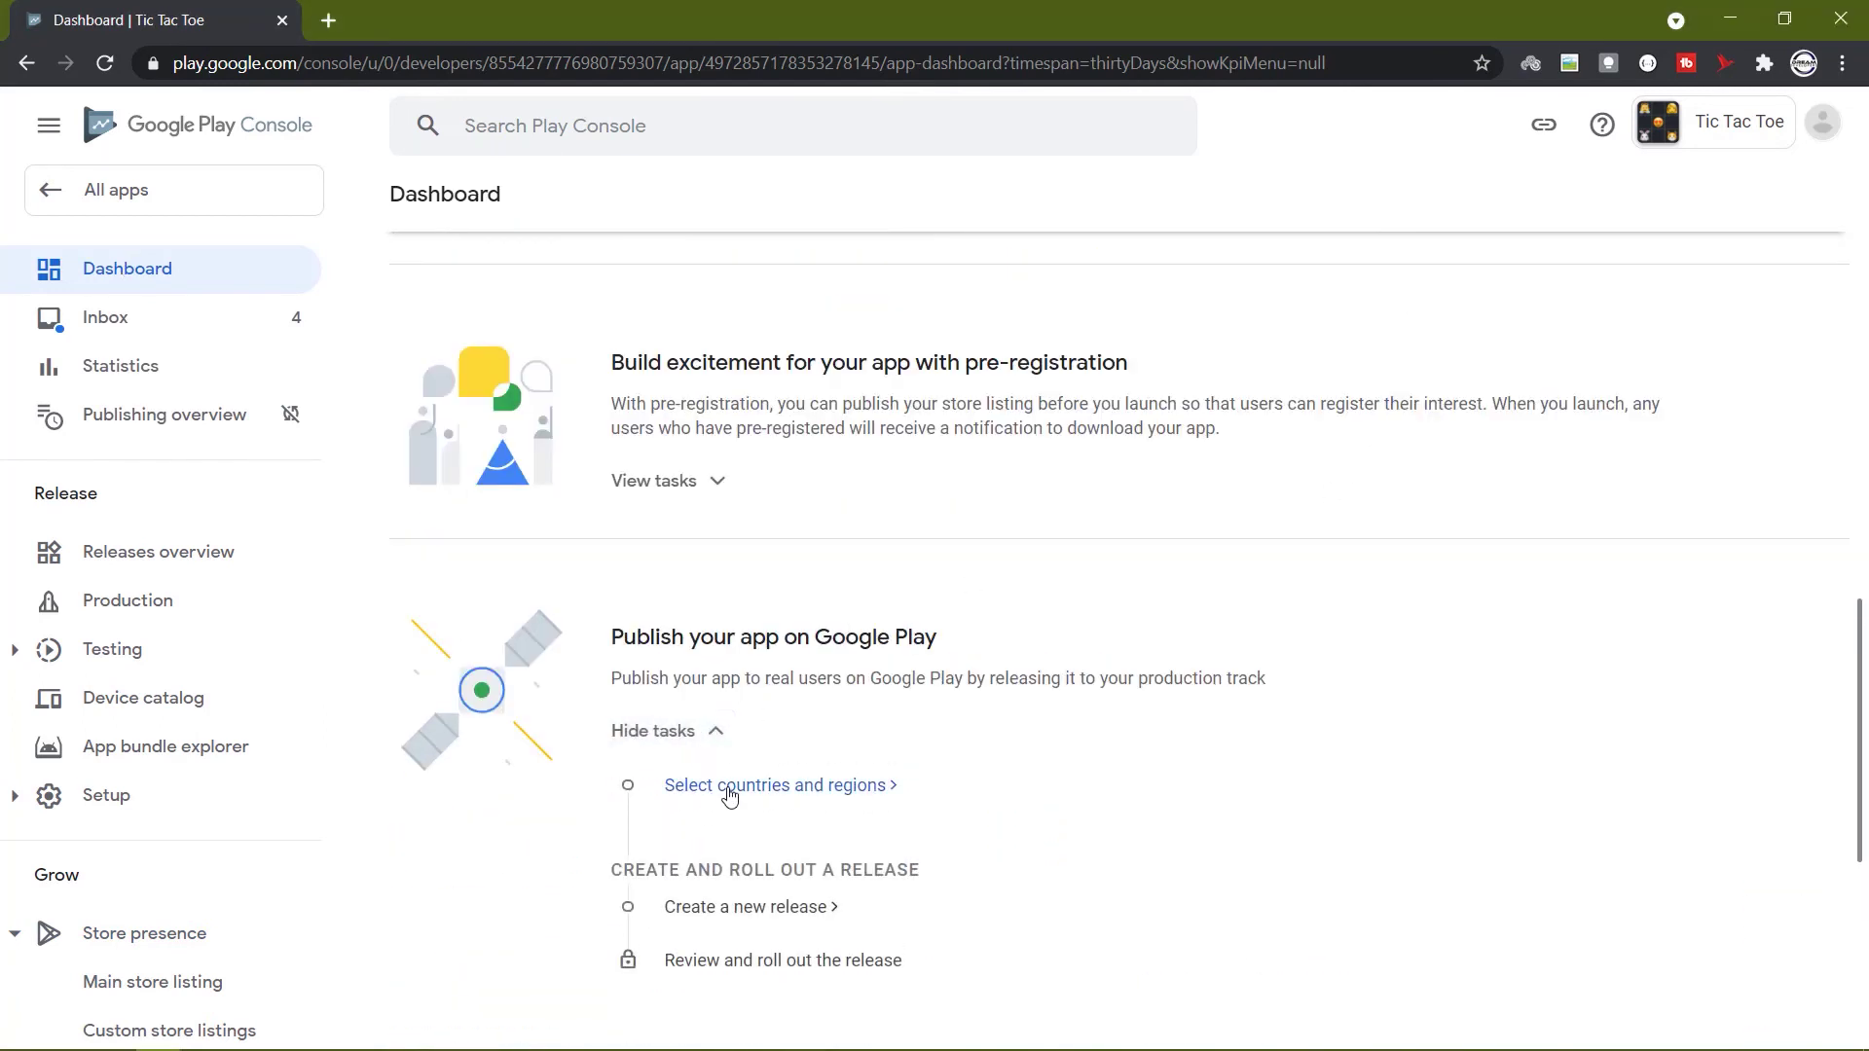
left_click(769, 789)
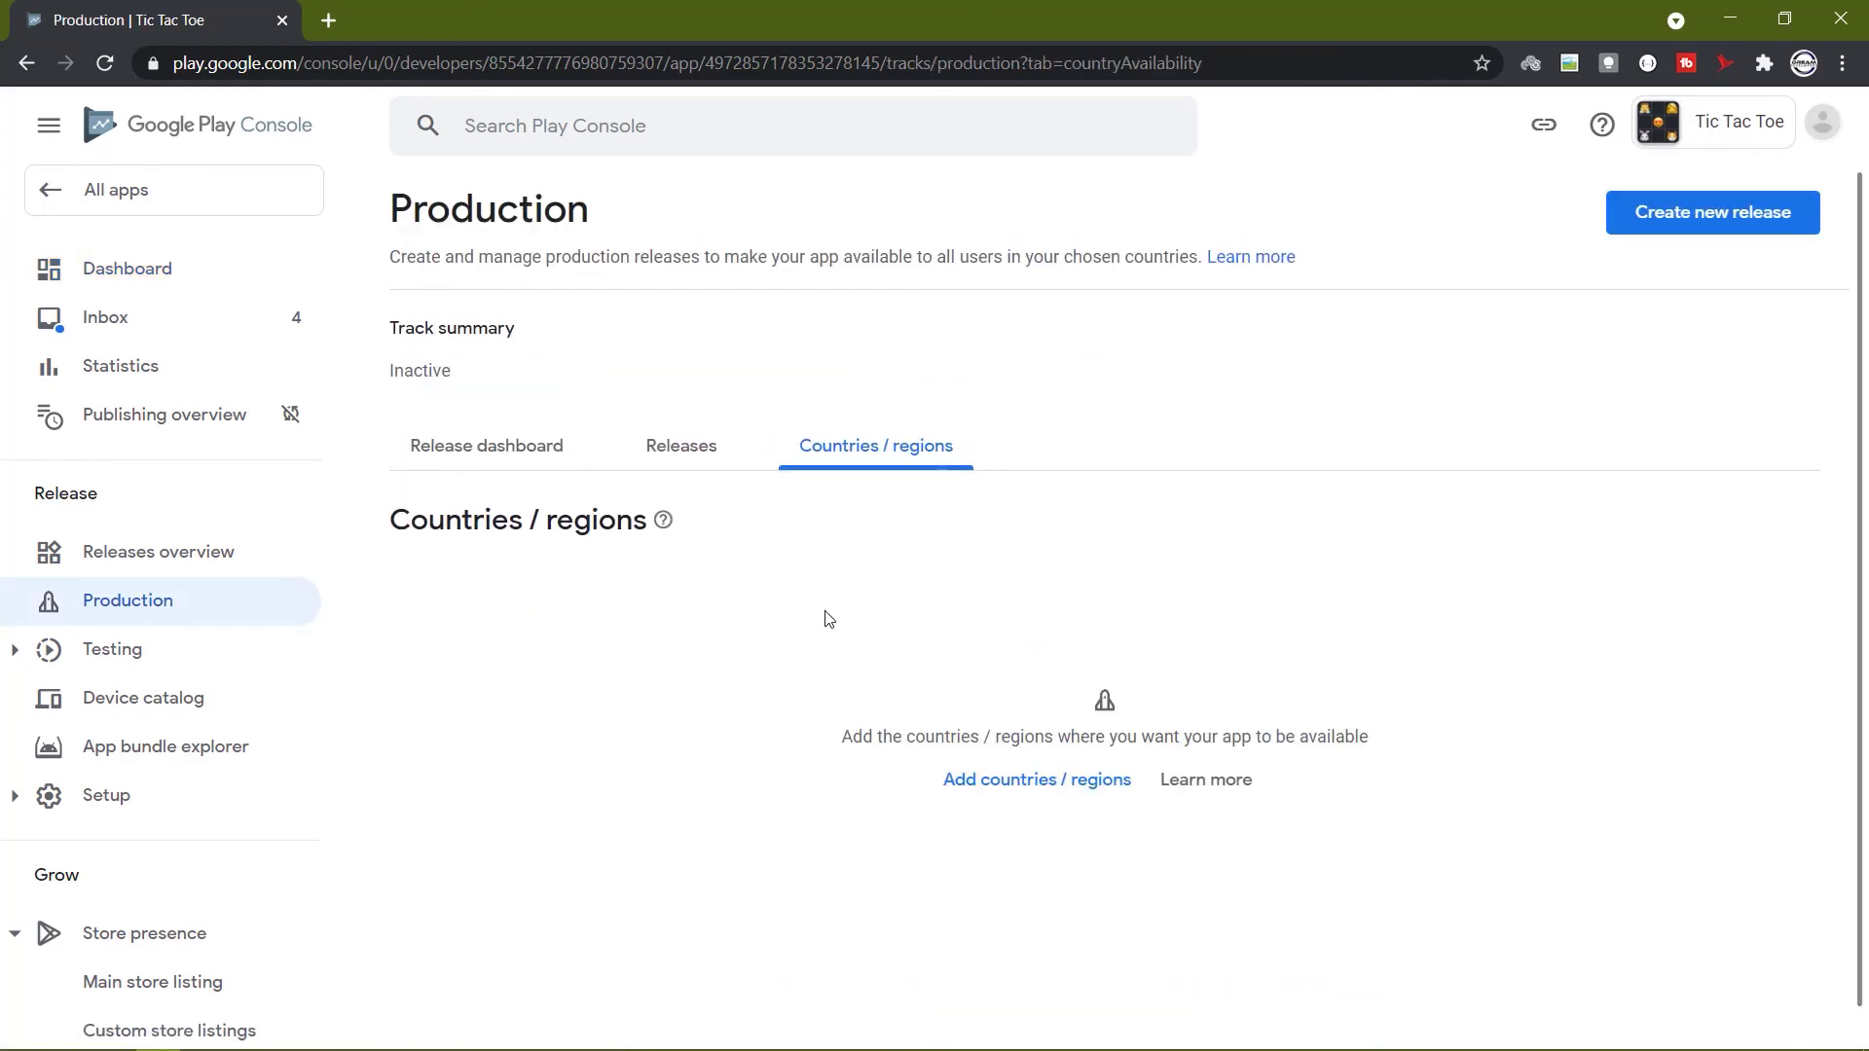
left_click(956, 783)
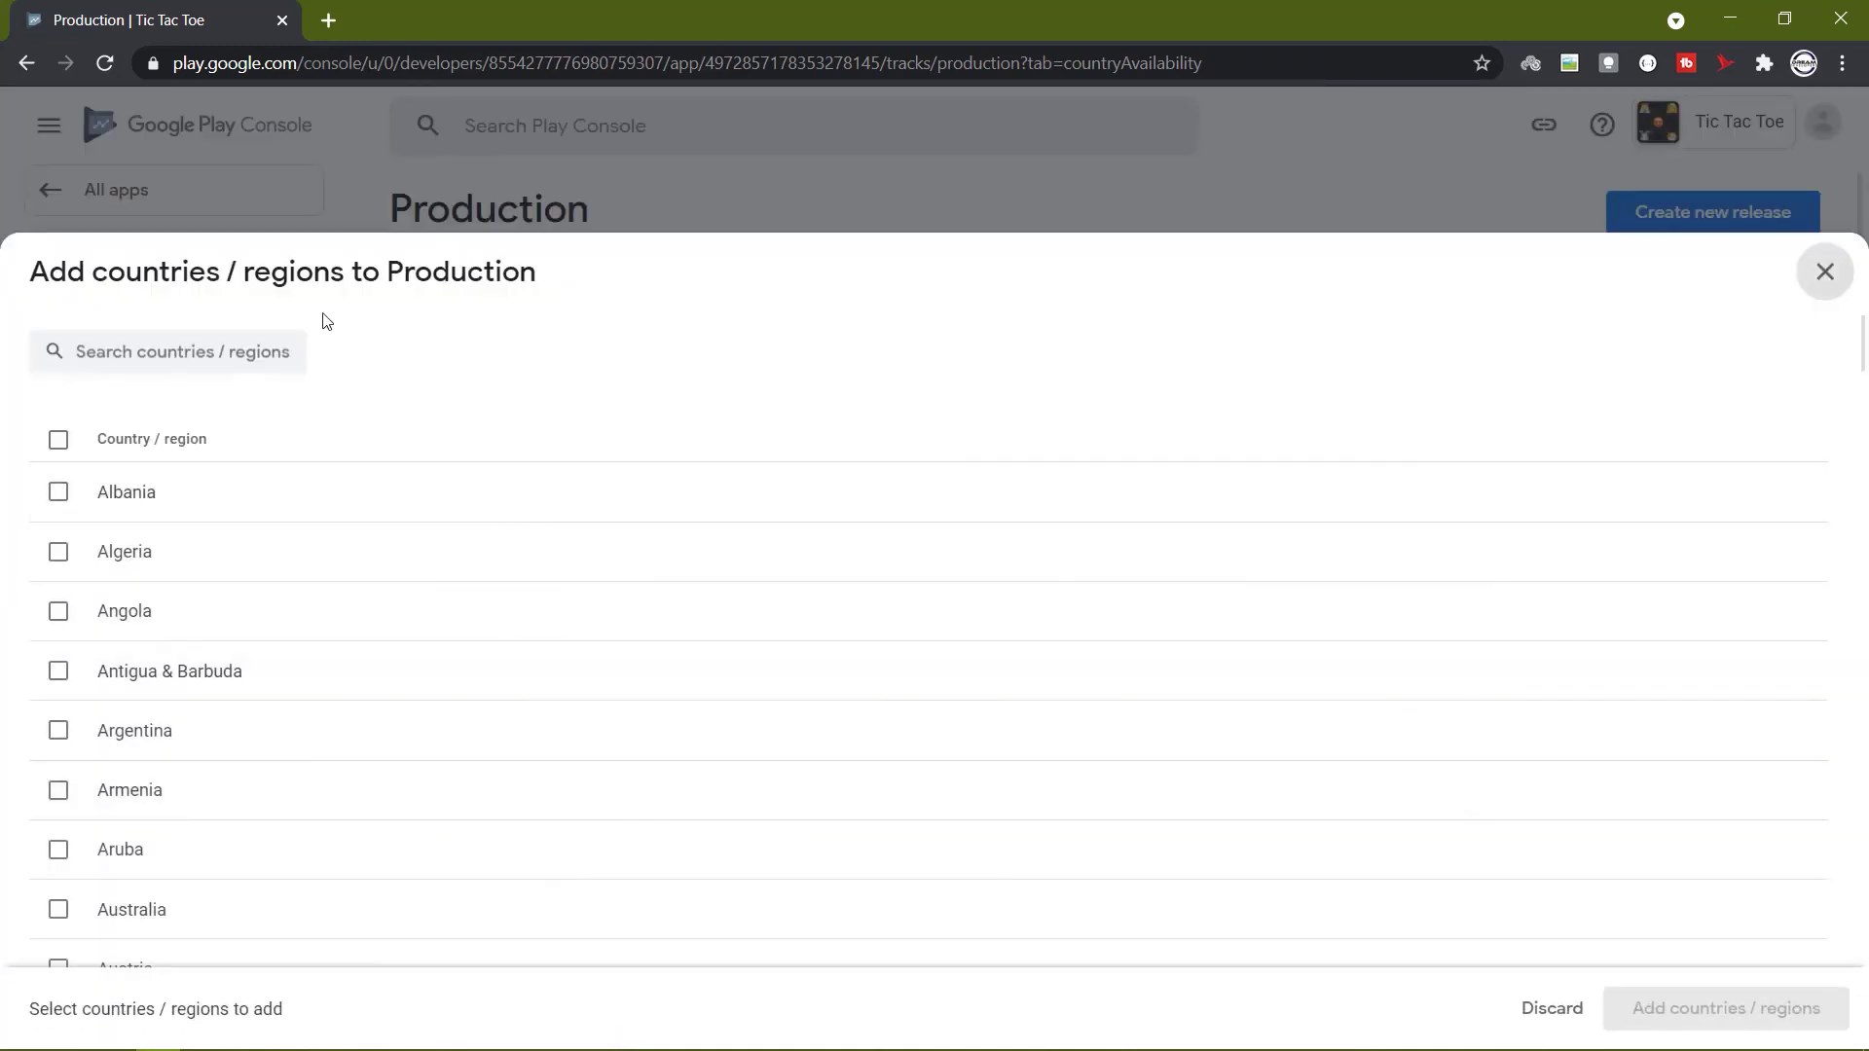
left_click(56, 440)
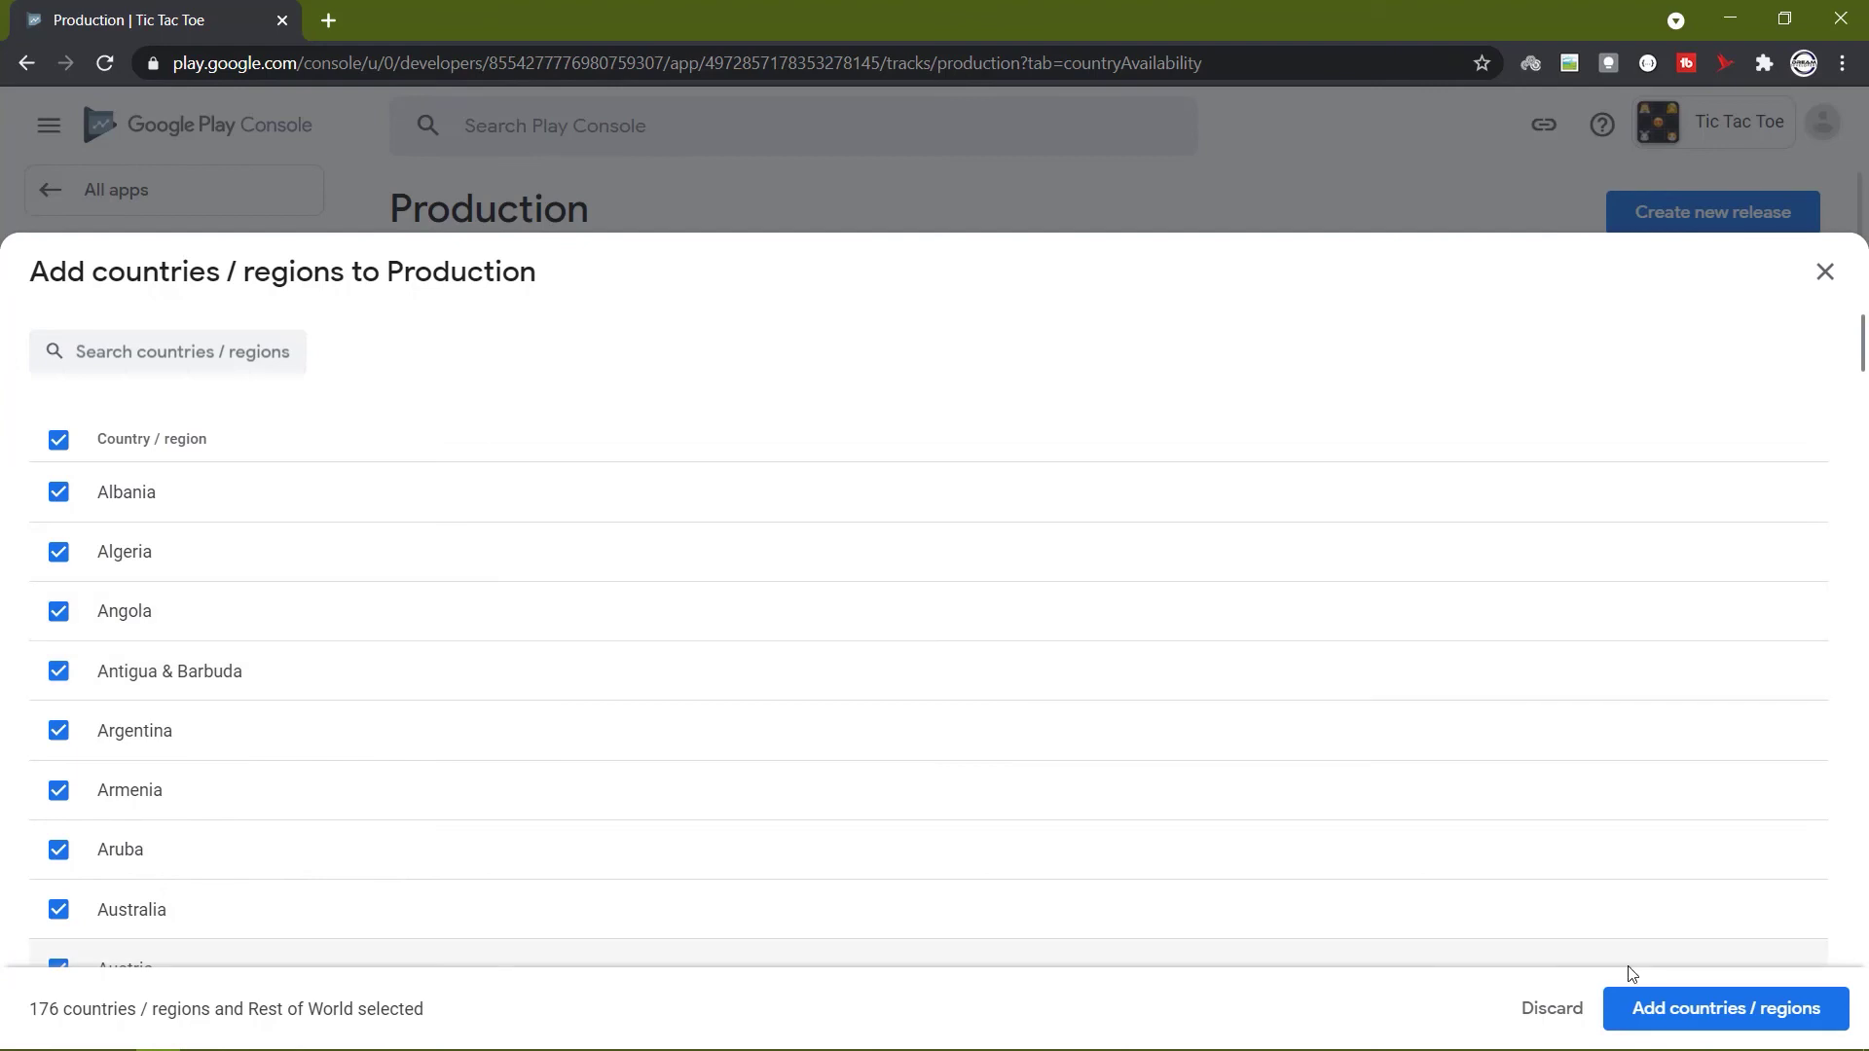
left_click(1646, 1011)
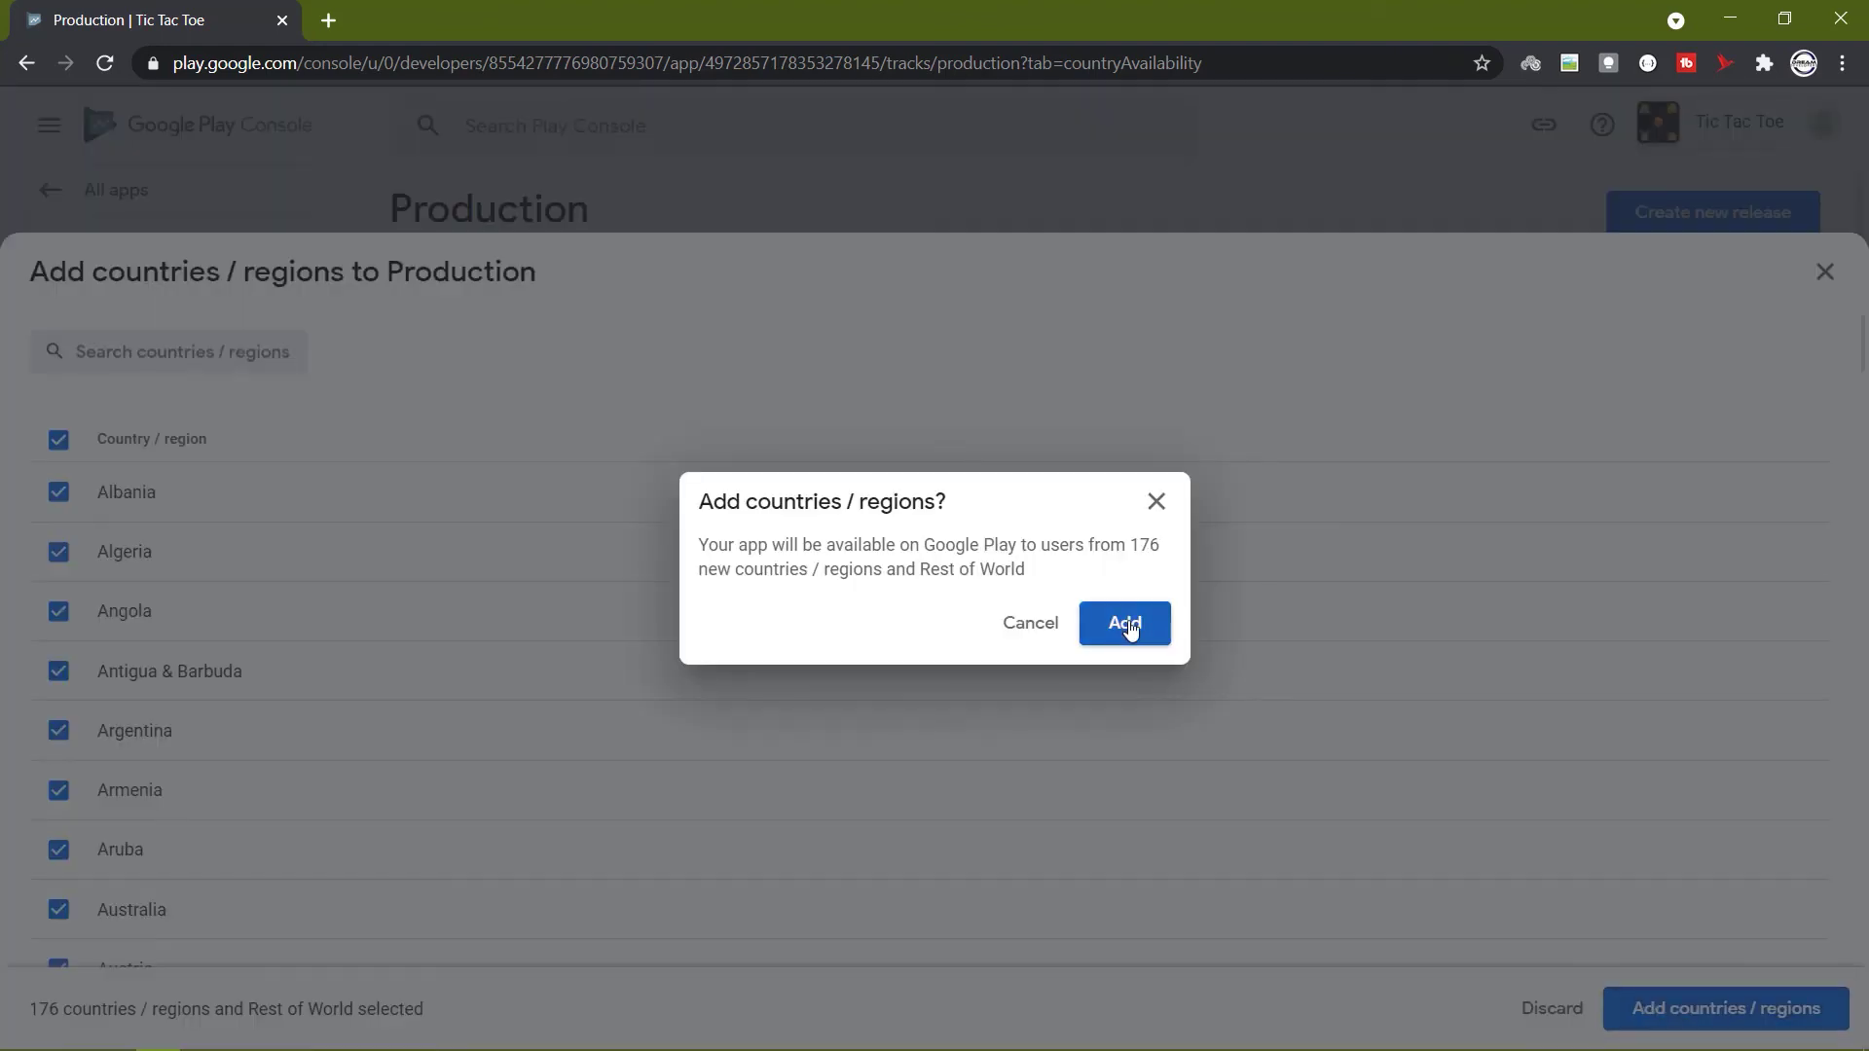
left_click(1127, 628)
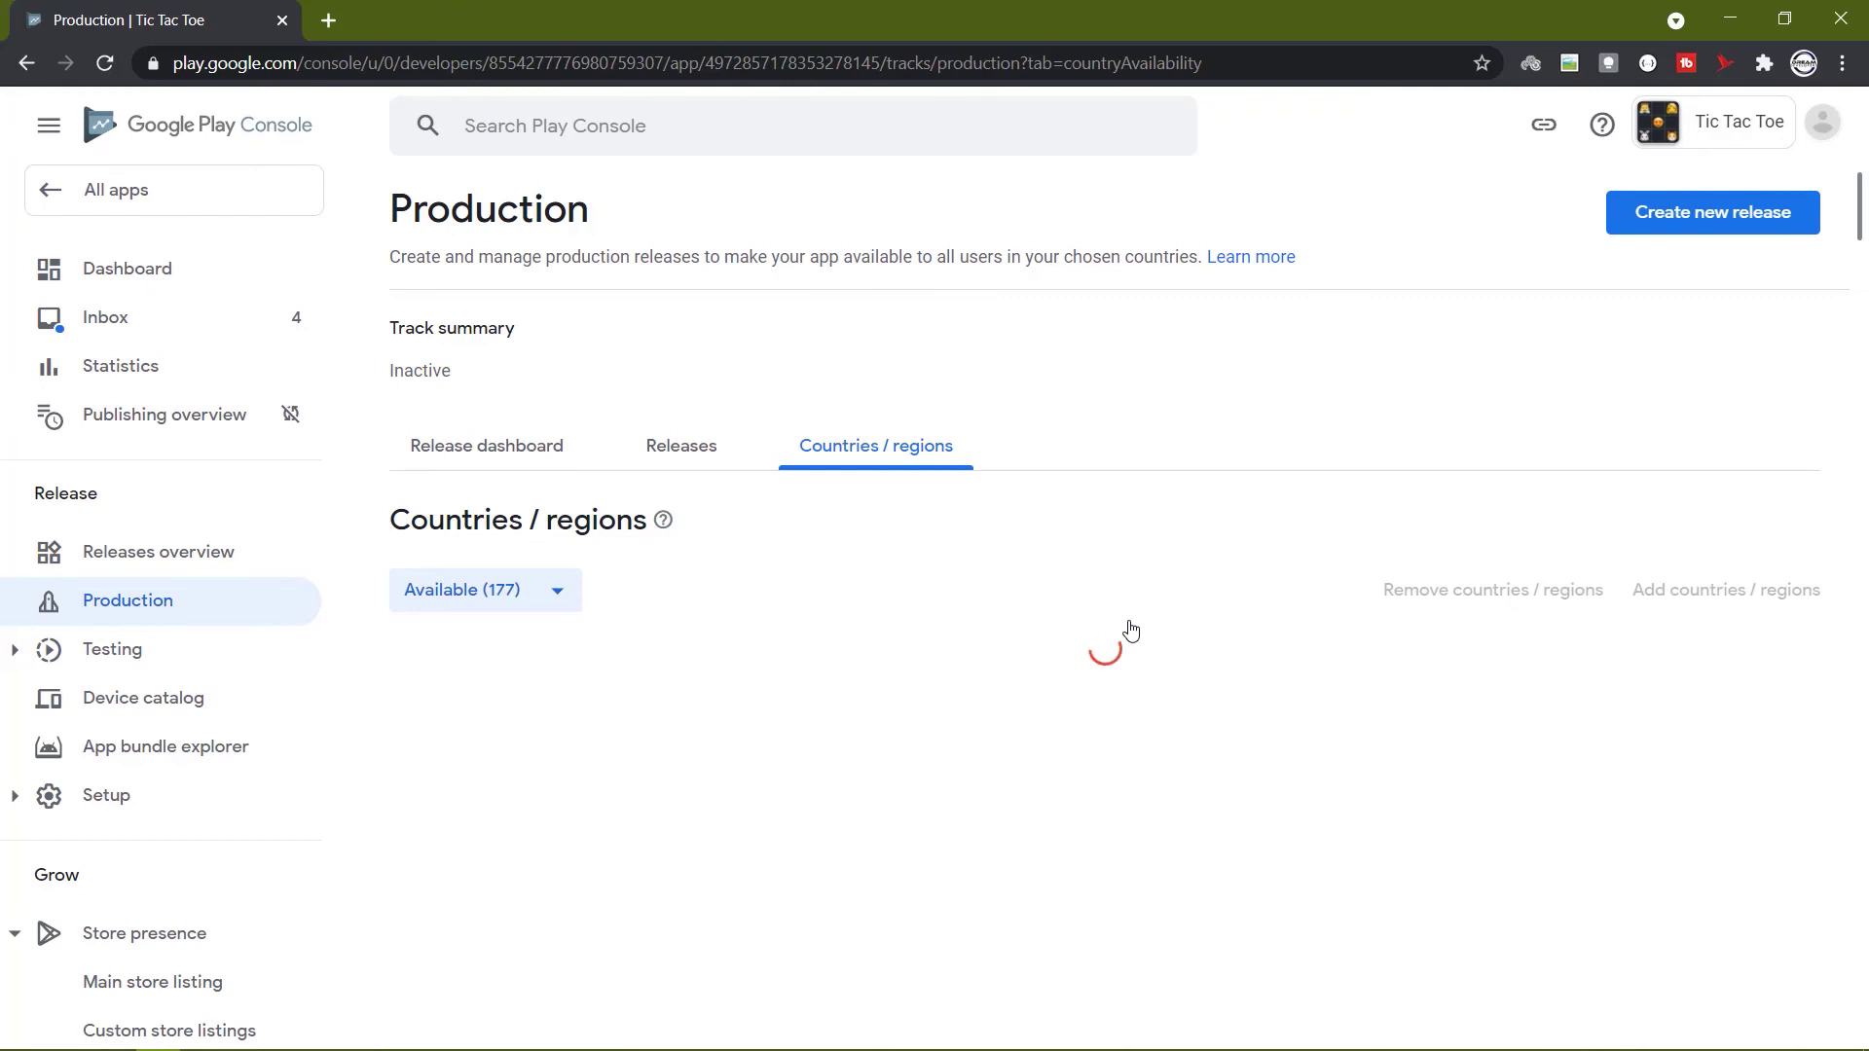
left_click(118, 267)
scroll(1448, 756, "down", 10)
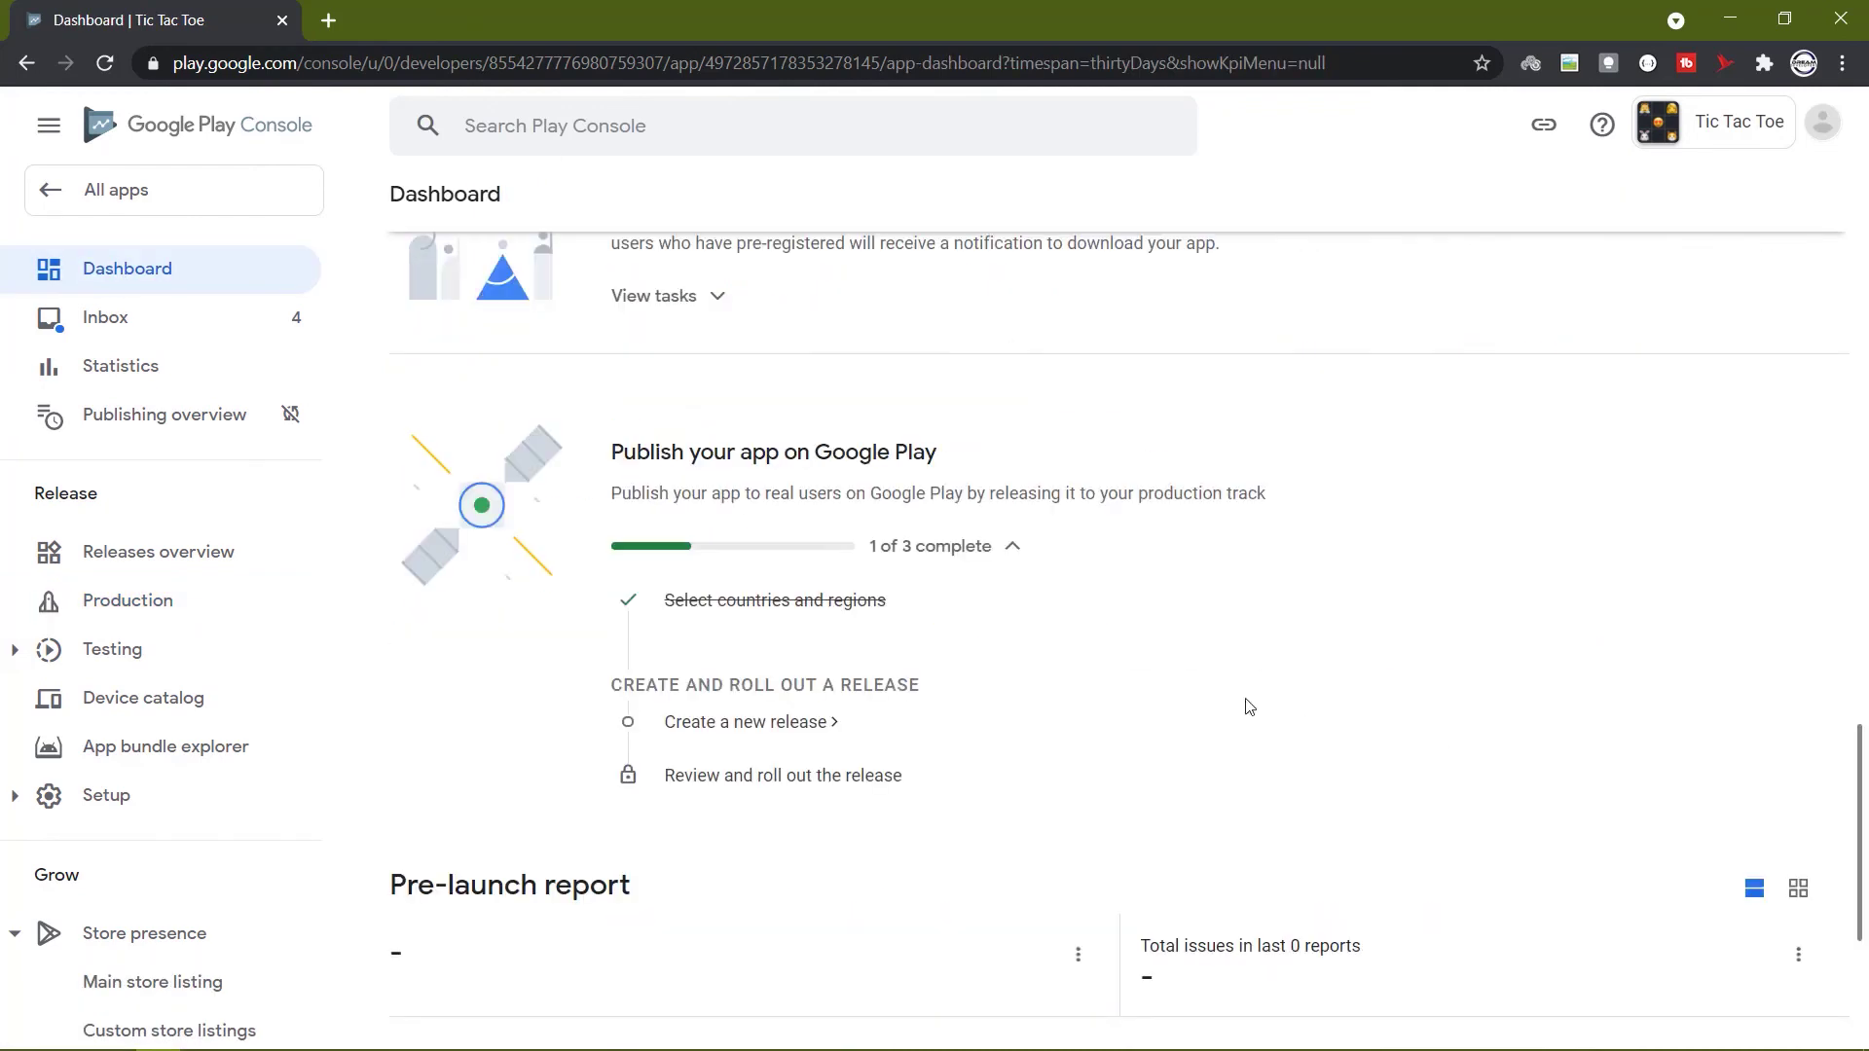
Start a new production release, letting Google manage the app signing key.
left_click(747, 725)
left_click(1078, 789)
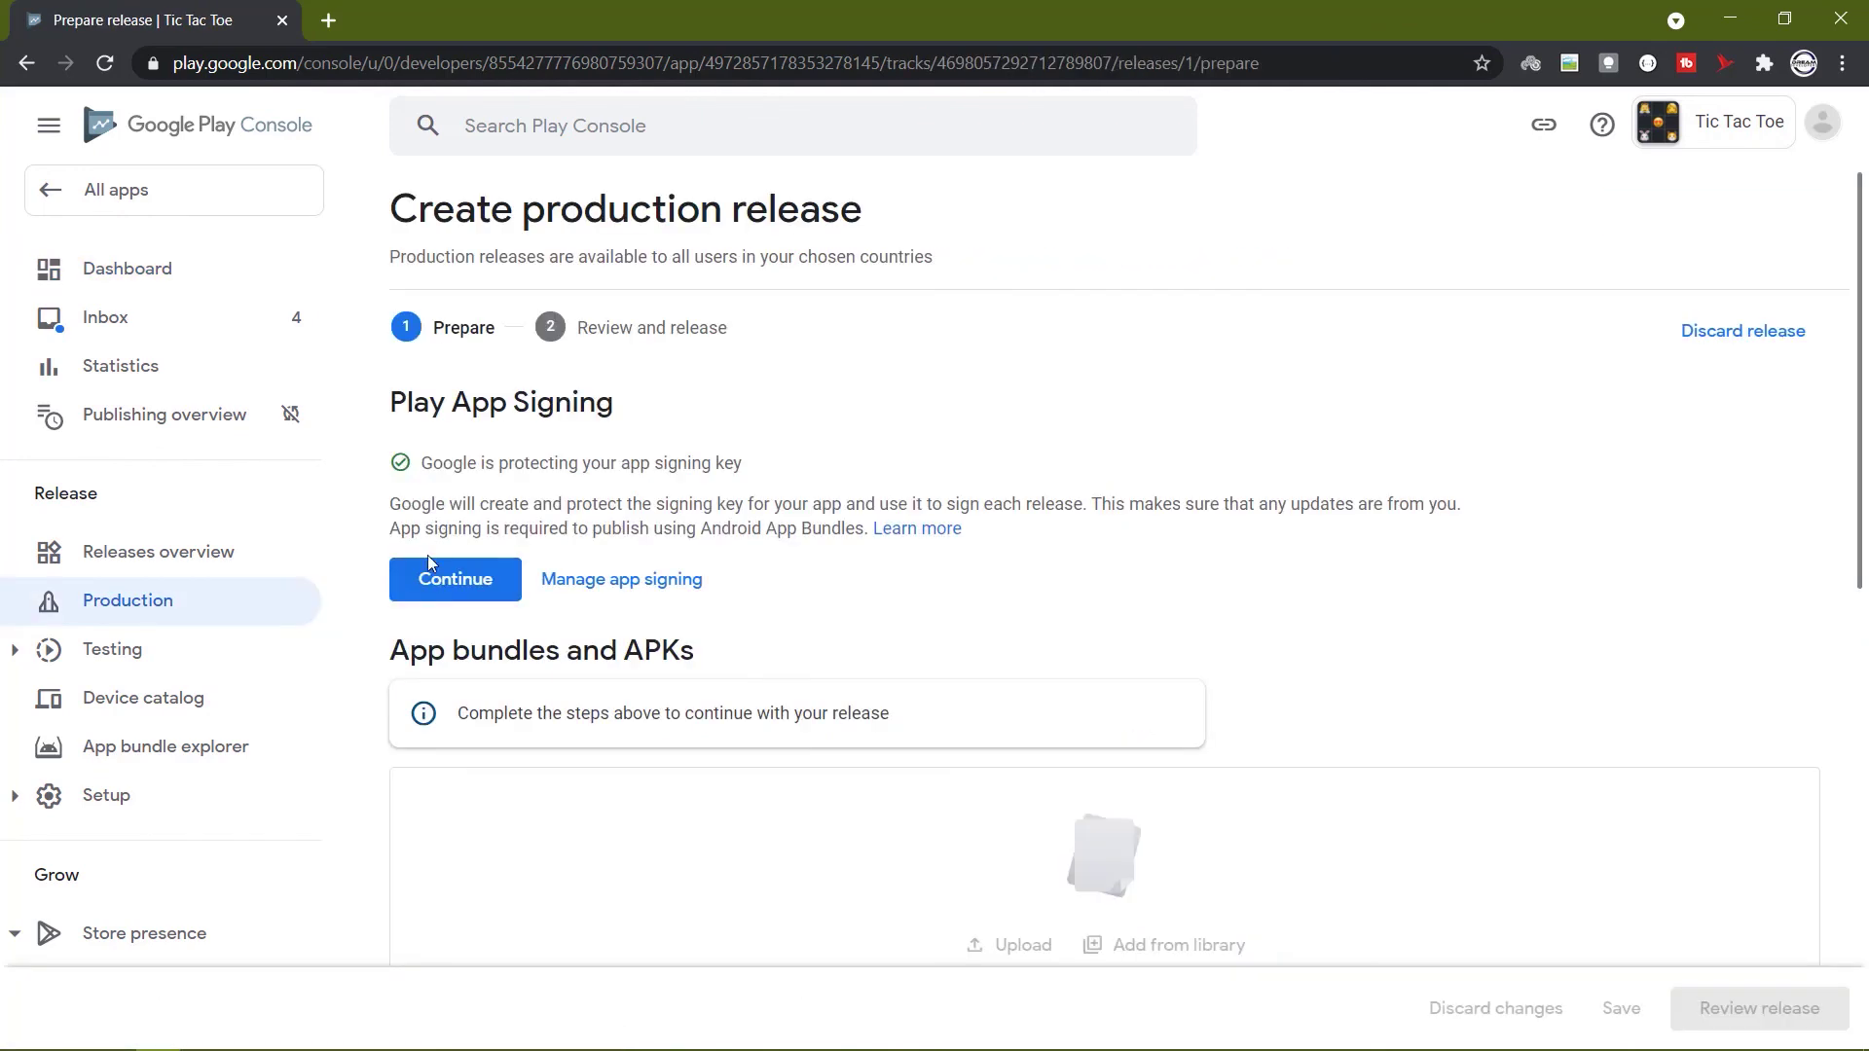
left_click(430, 583)
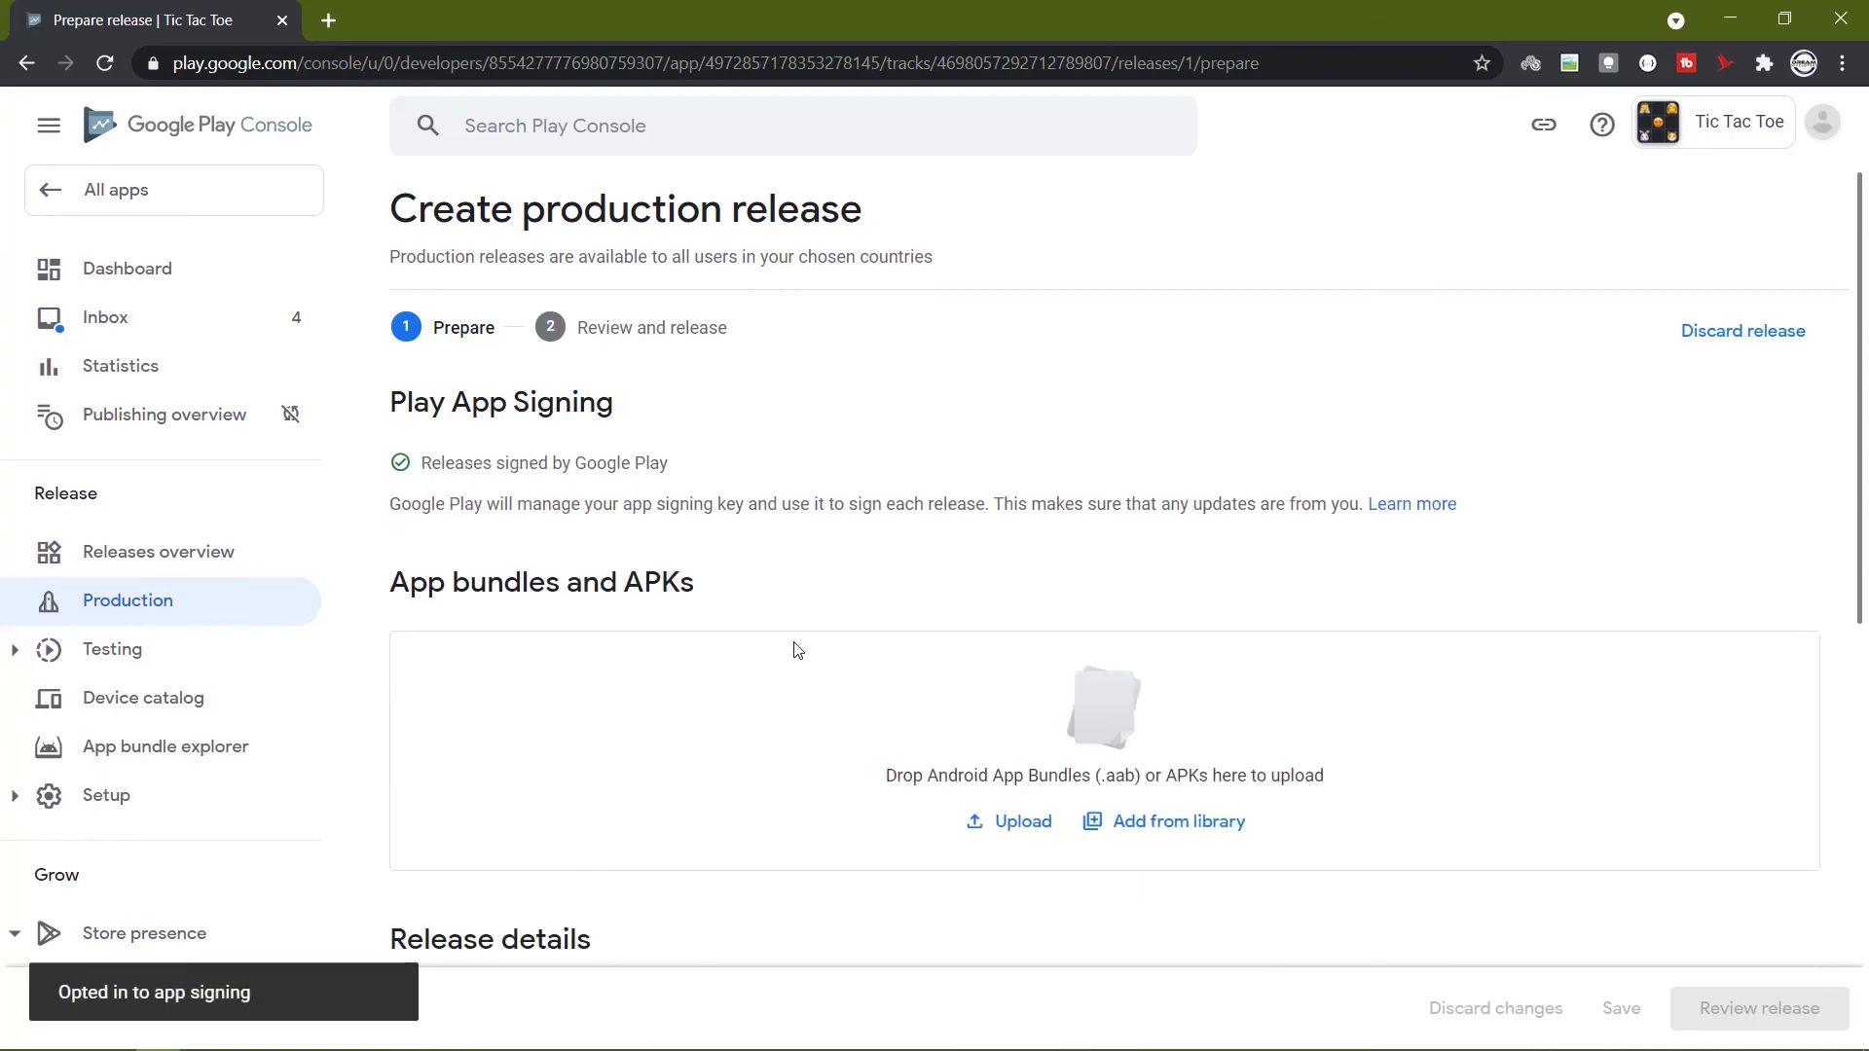
scroll(796, 650, "down", 2)
scroll(817, 643, "up", 2)
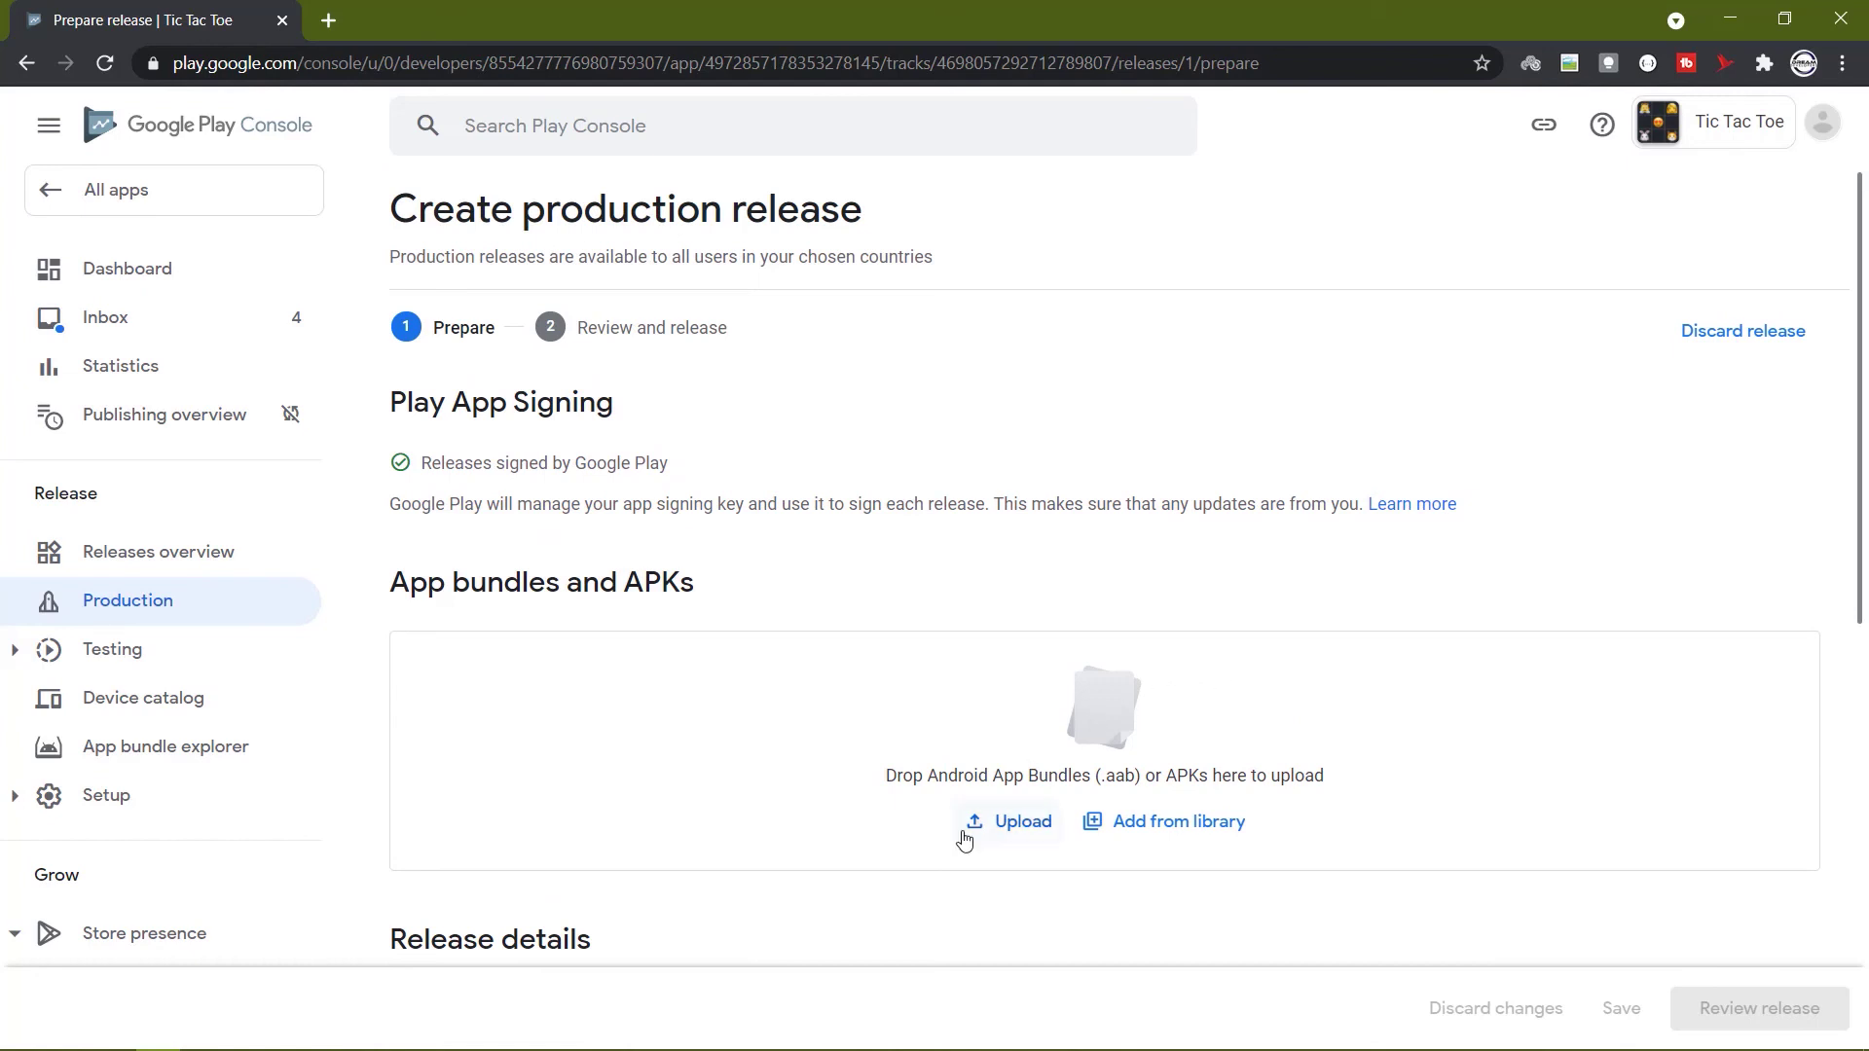
Upload the TicTacToe.aab bundle from the APK folder to the release.
left_click(988, 827)
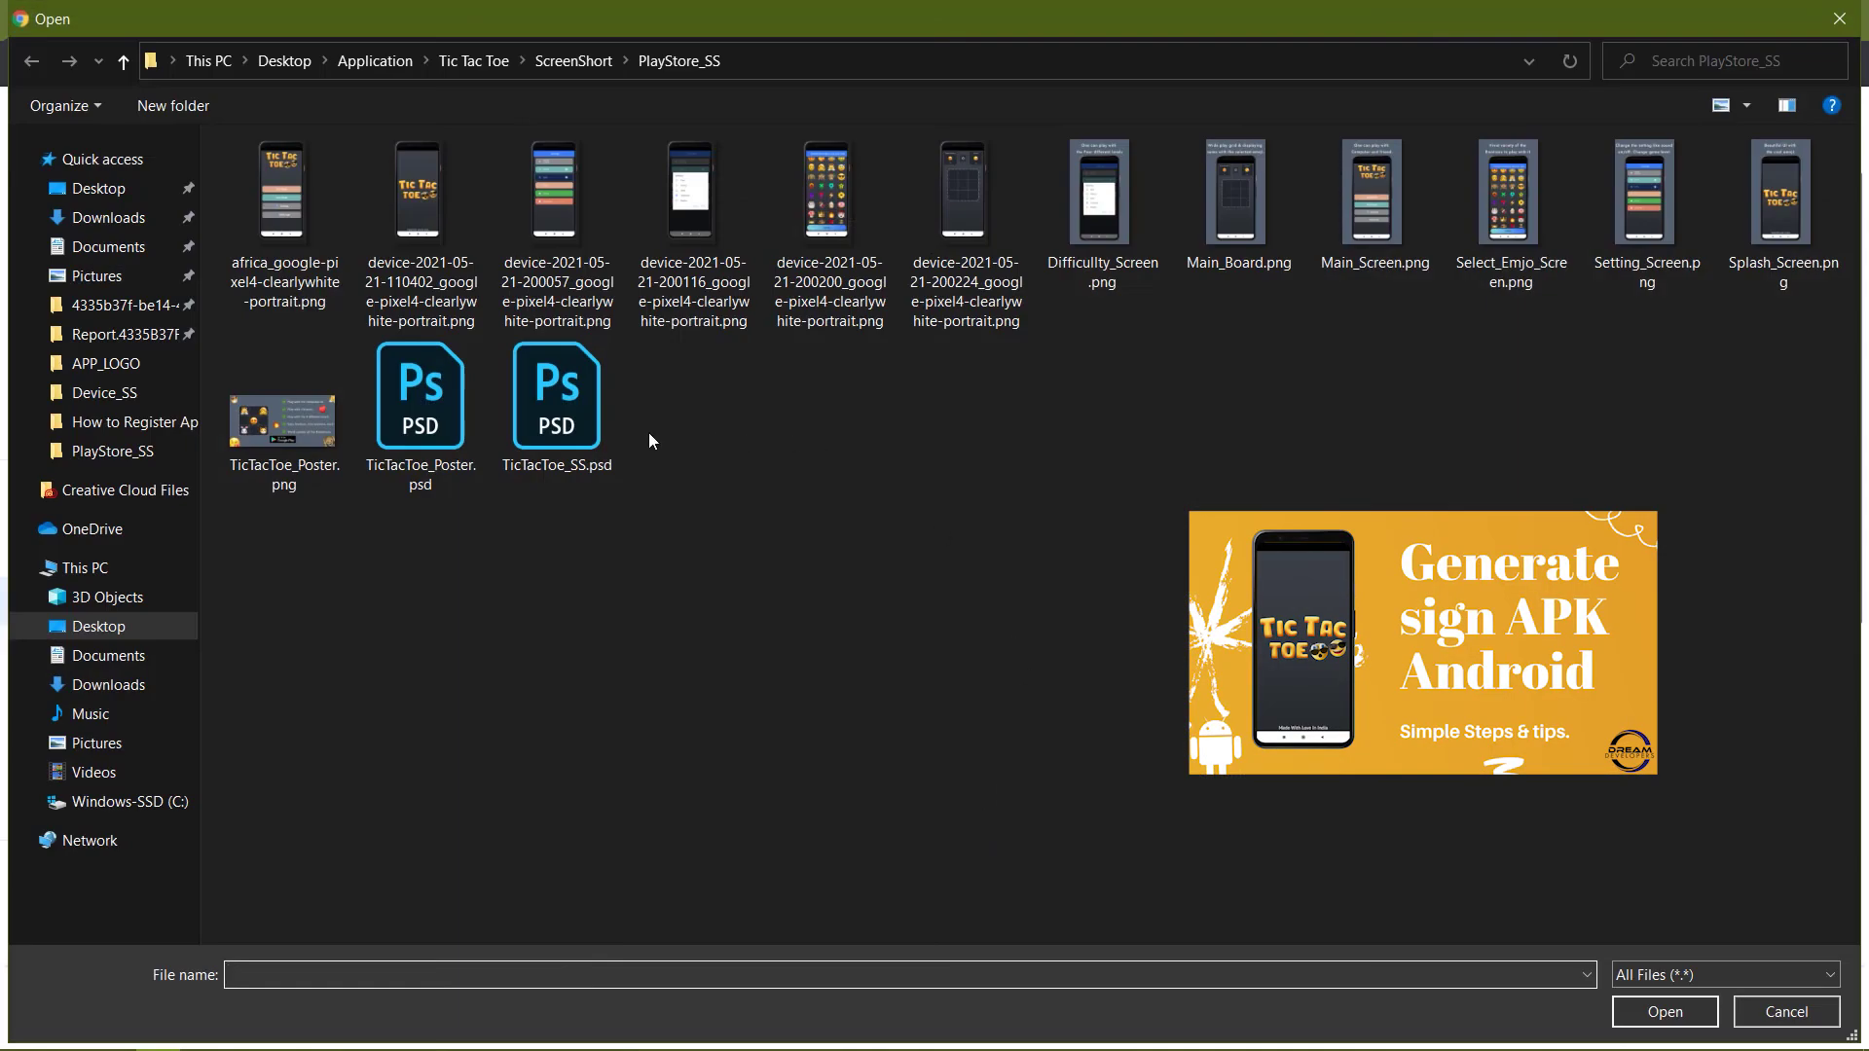
left_click(574, 61)
left_click(506, 60)
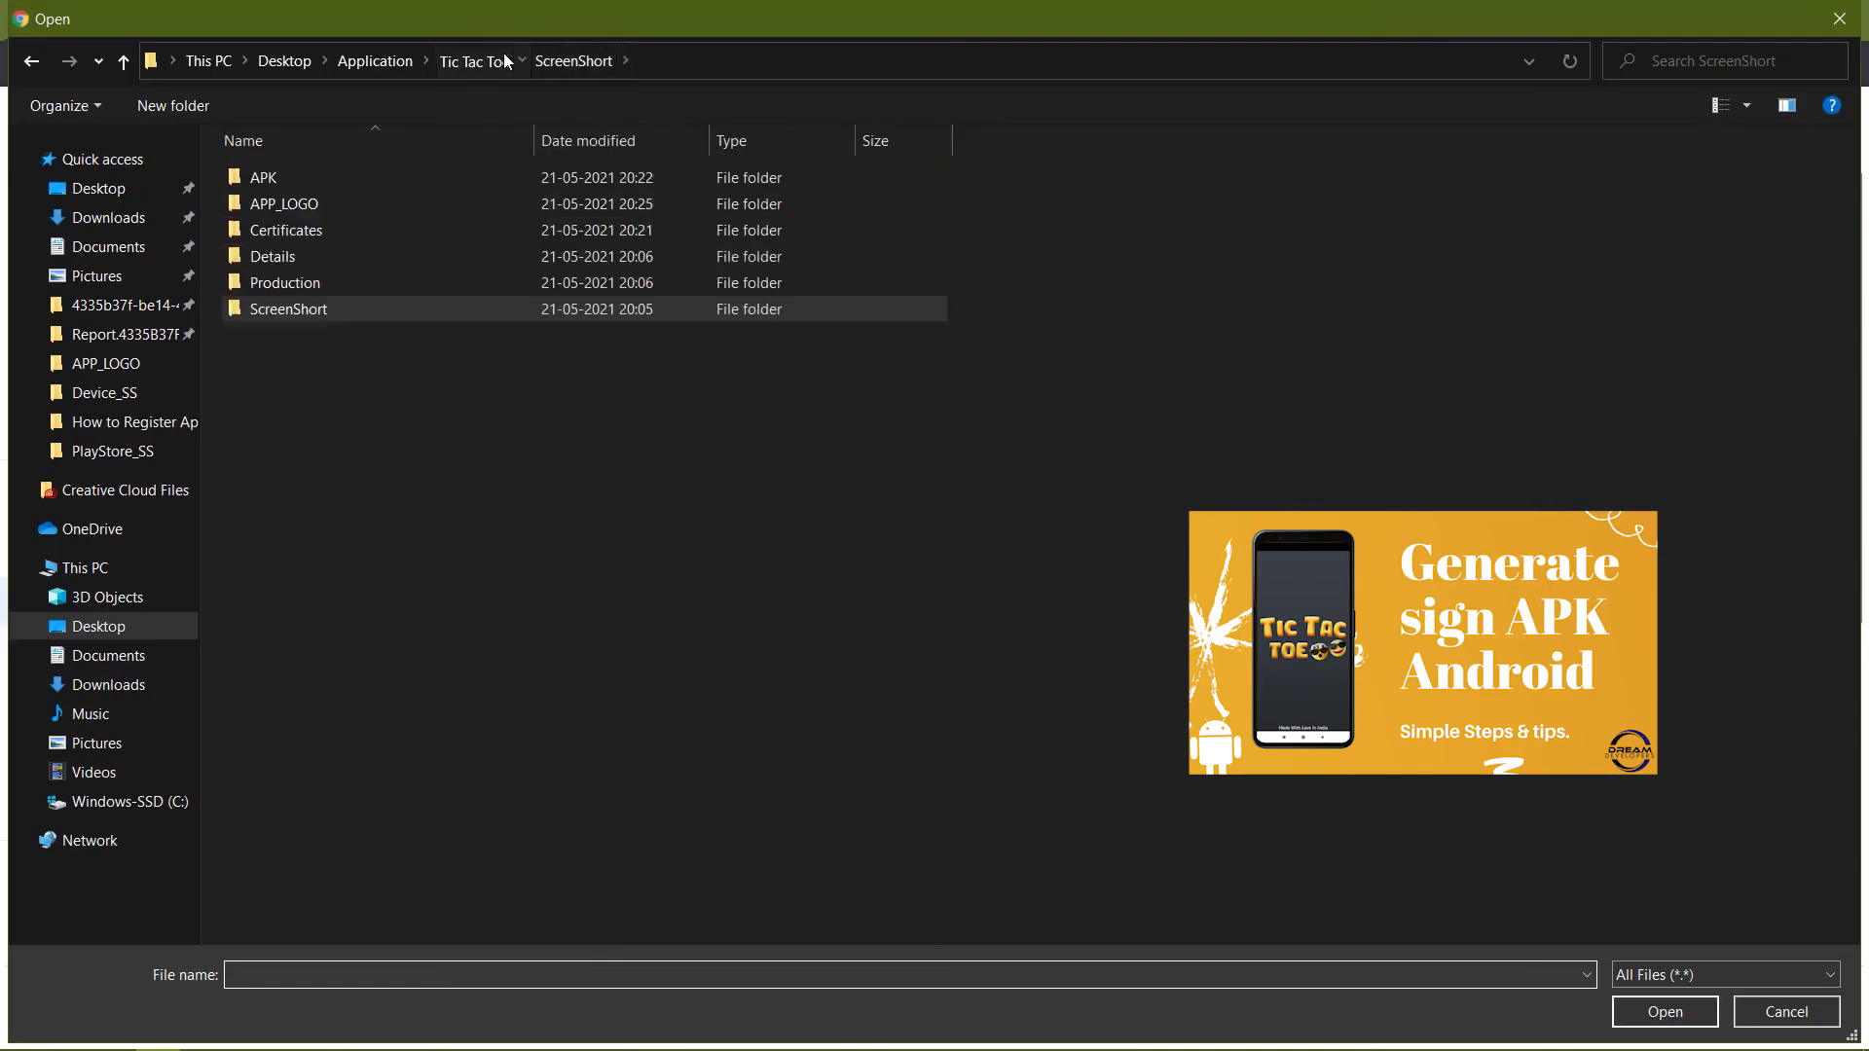
double_click(265, 177)
left_click(276, 180)
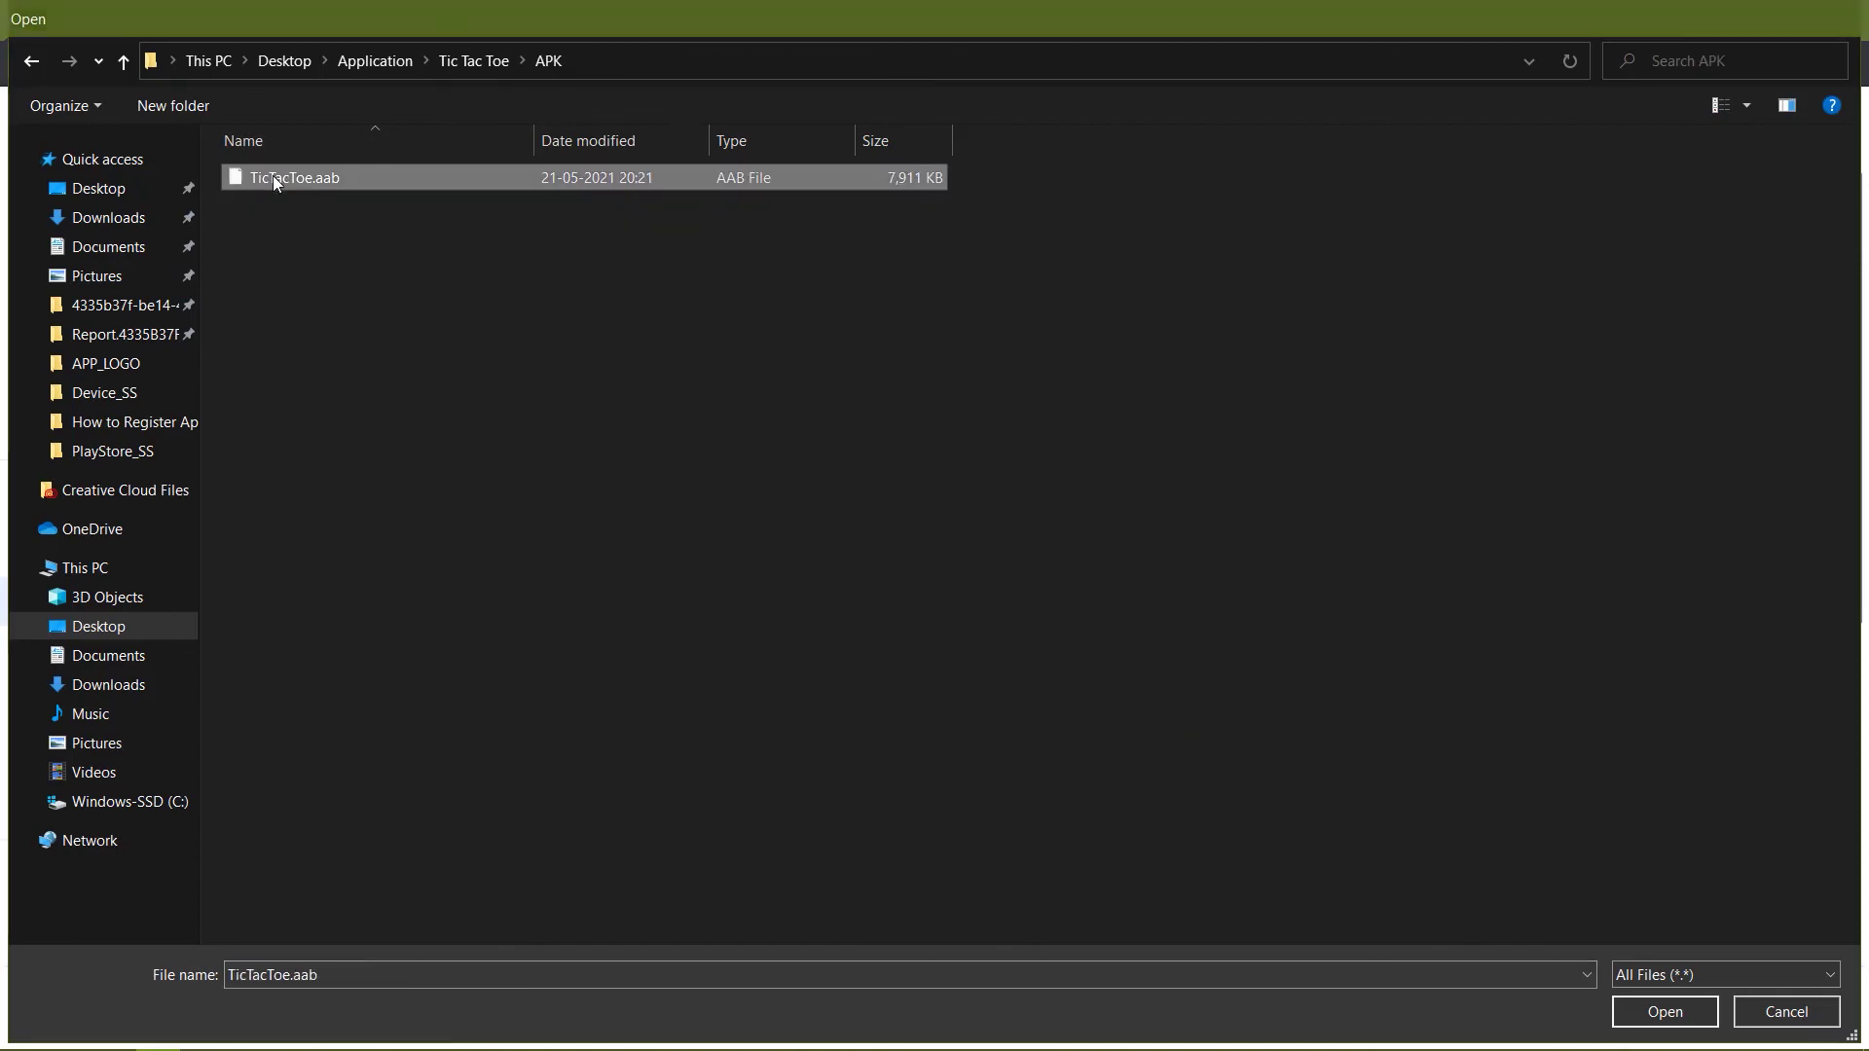
double_click(275, 179)
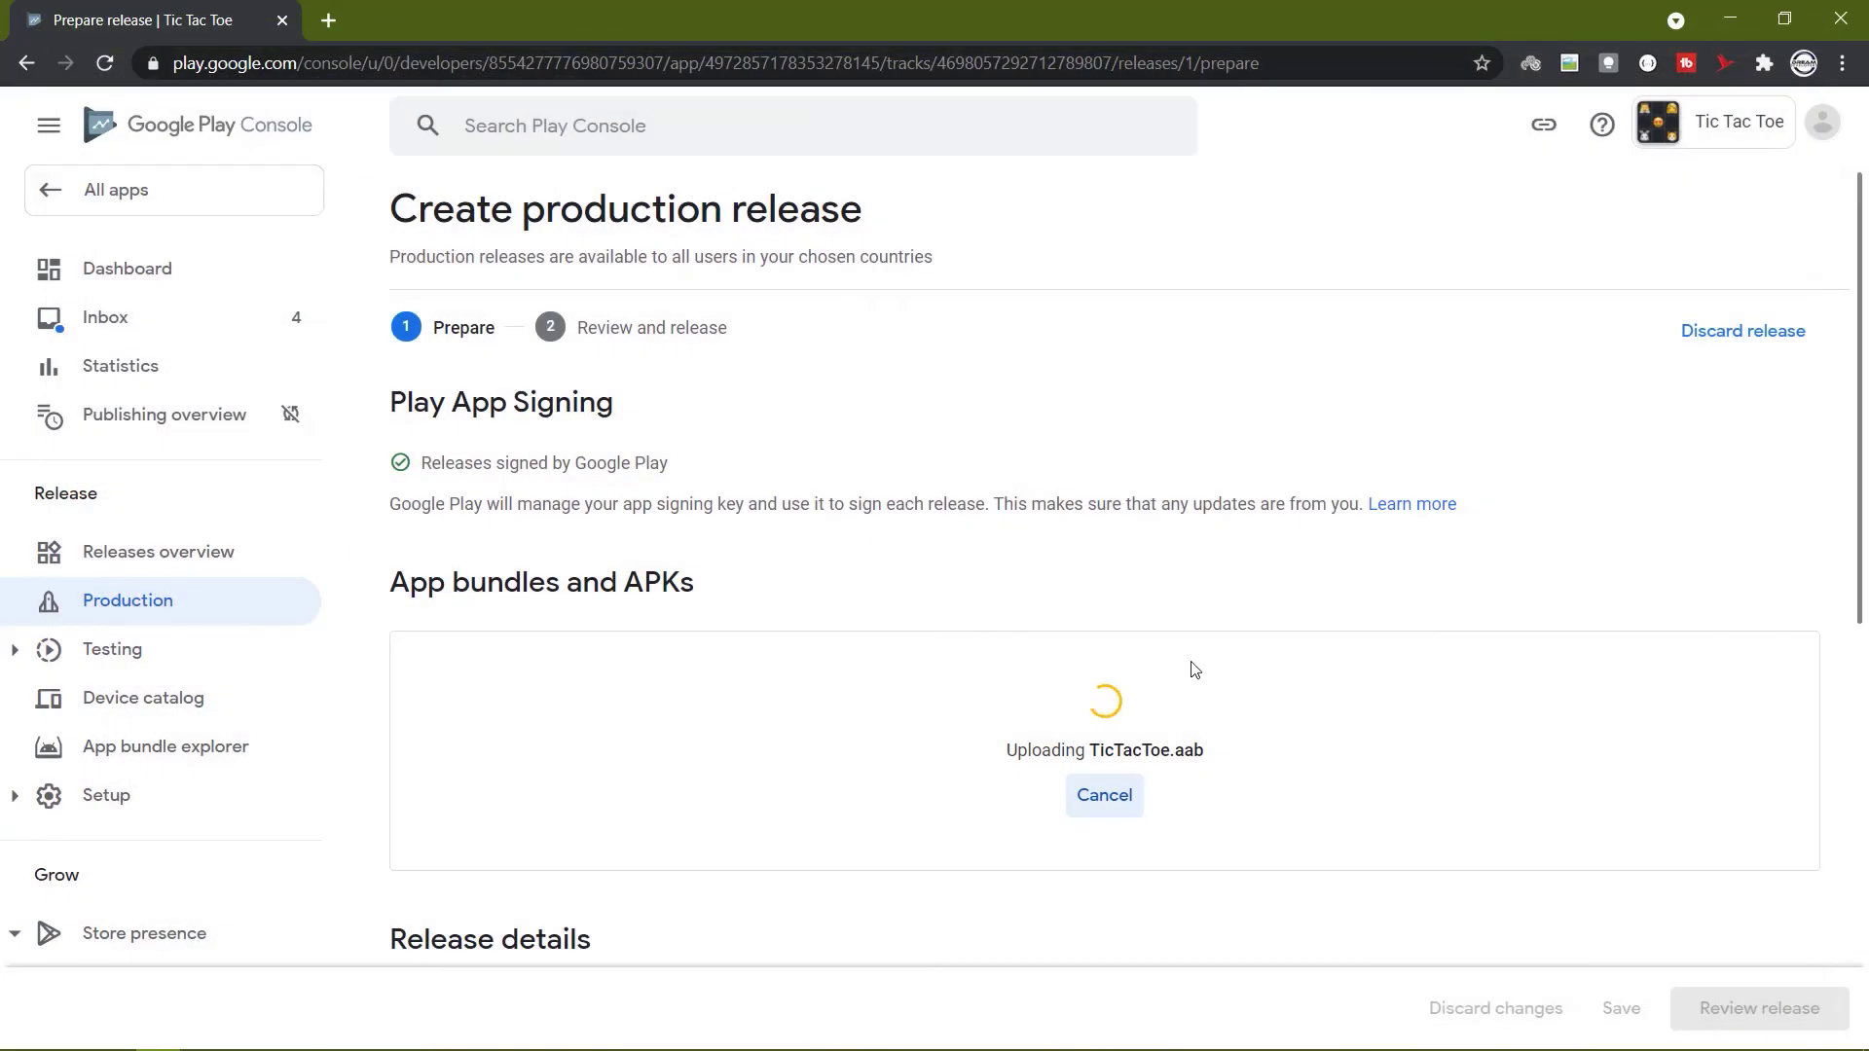
Name the release TicTacToe_V1, paste in the en-US release notes, and save the draft.
scroll(1194, 670, "down", 3)
left_click(1029, 710)
type("TicTacToe")
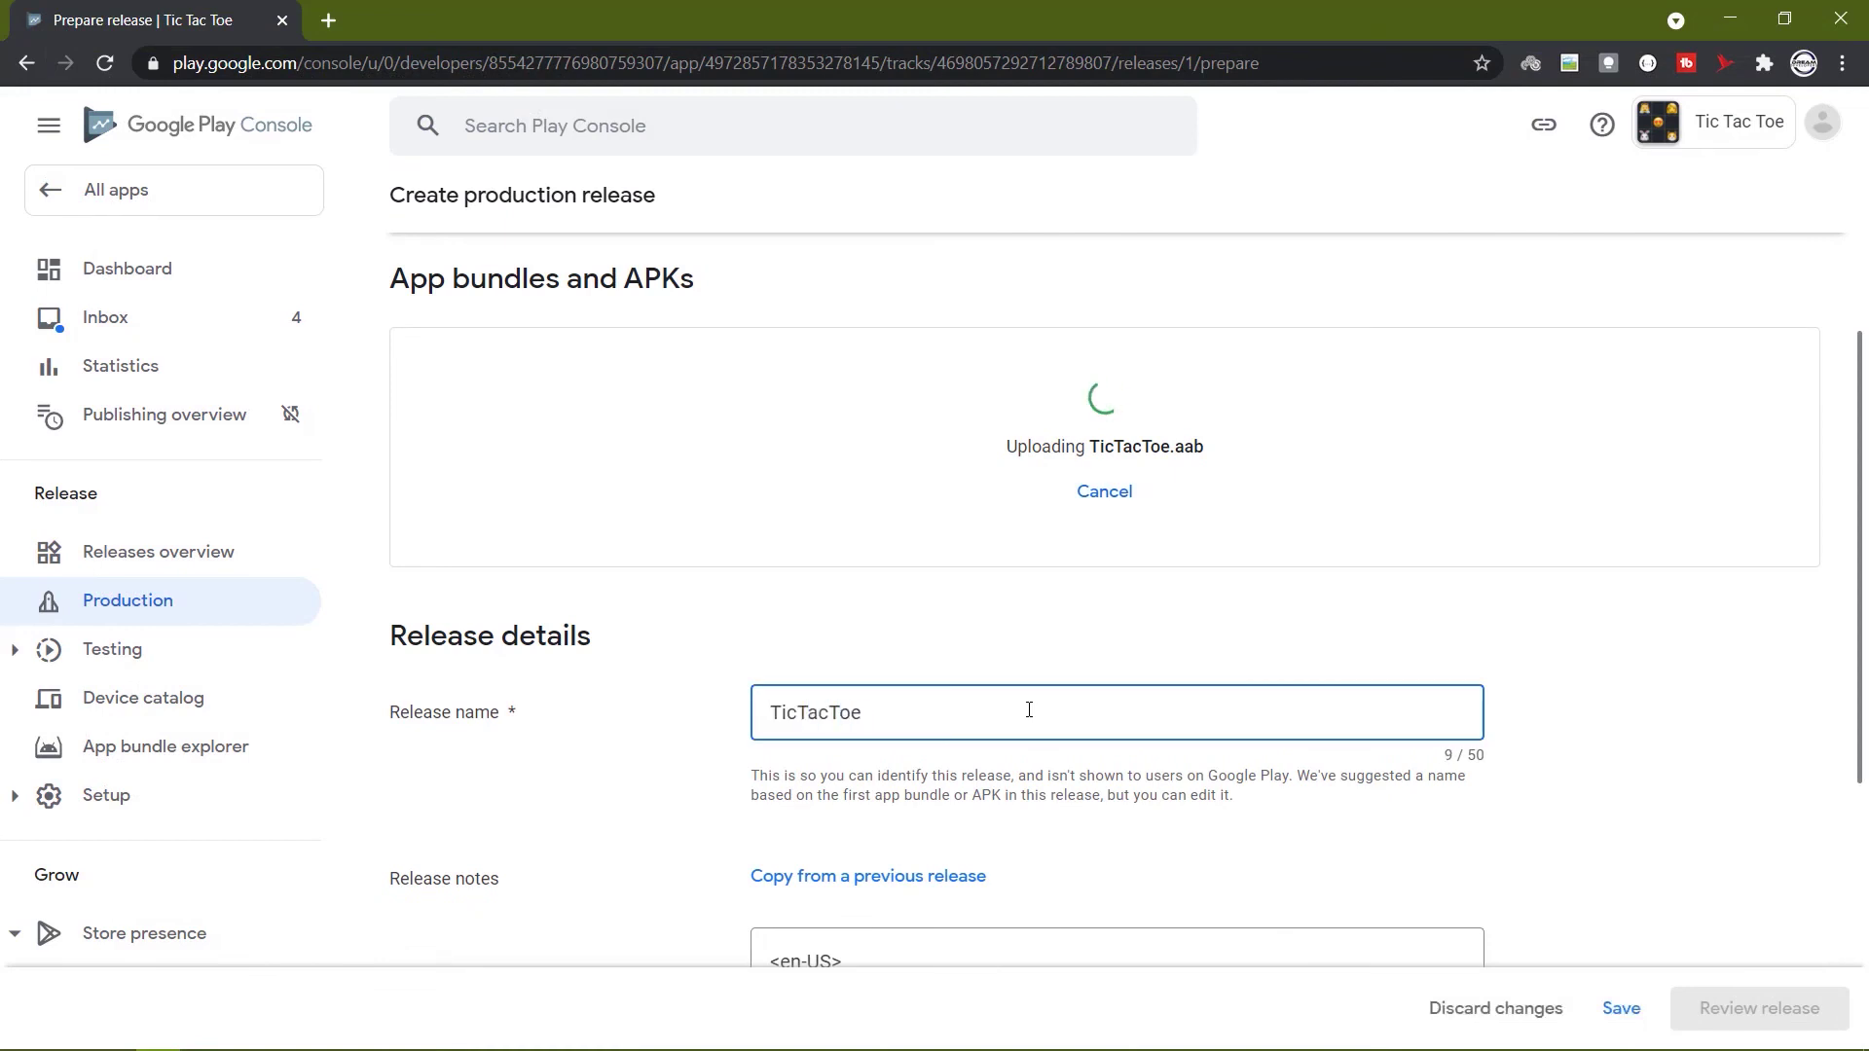
type("_V1")
scroll(1200, 834, "down", 2)
left_click(1201, 834)
type("Play Tic Tac Toe on your mobile, Without wasting paper and SAVING TREES.")
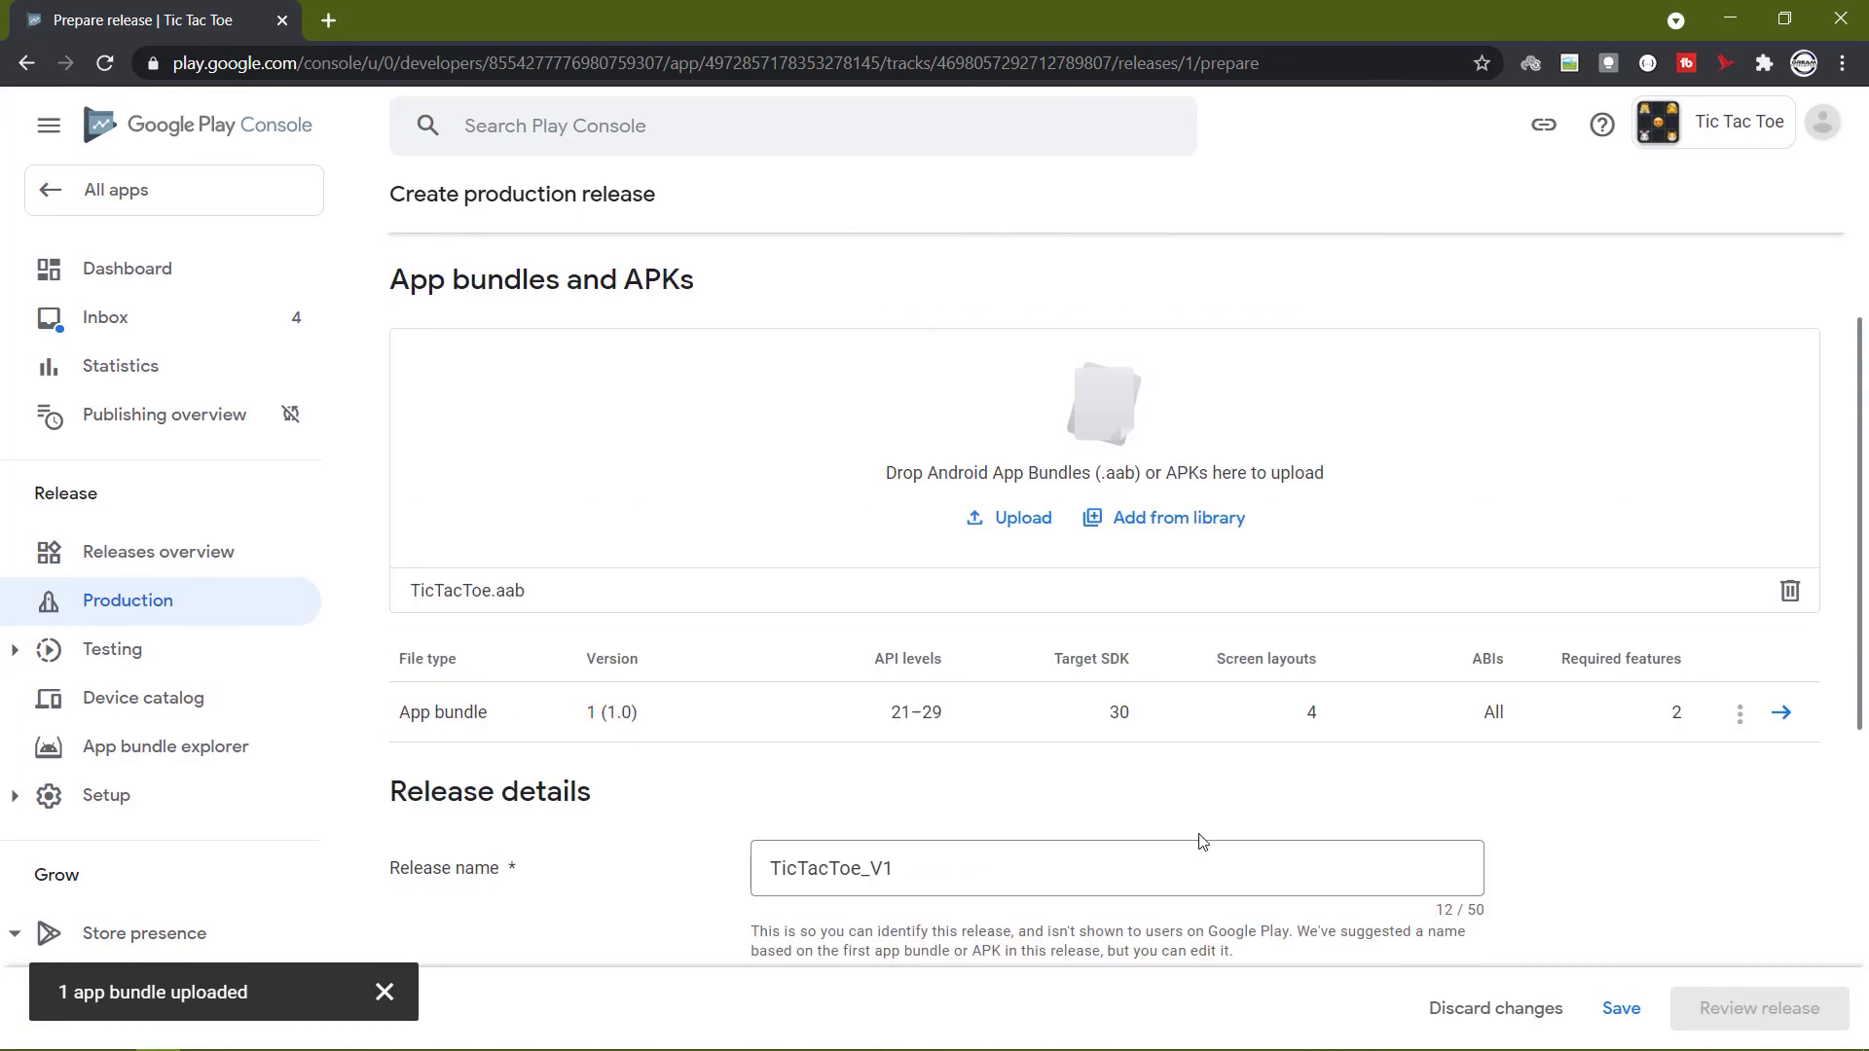
scroll(1203, 842, "down", 2)
left_click(1621, 1009)
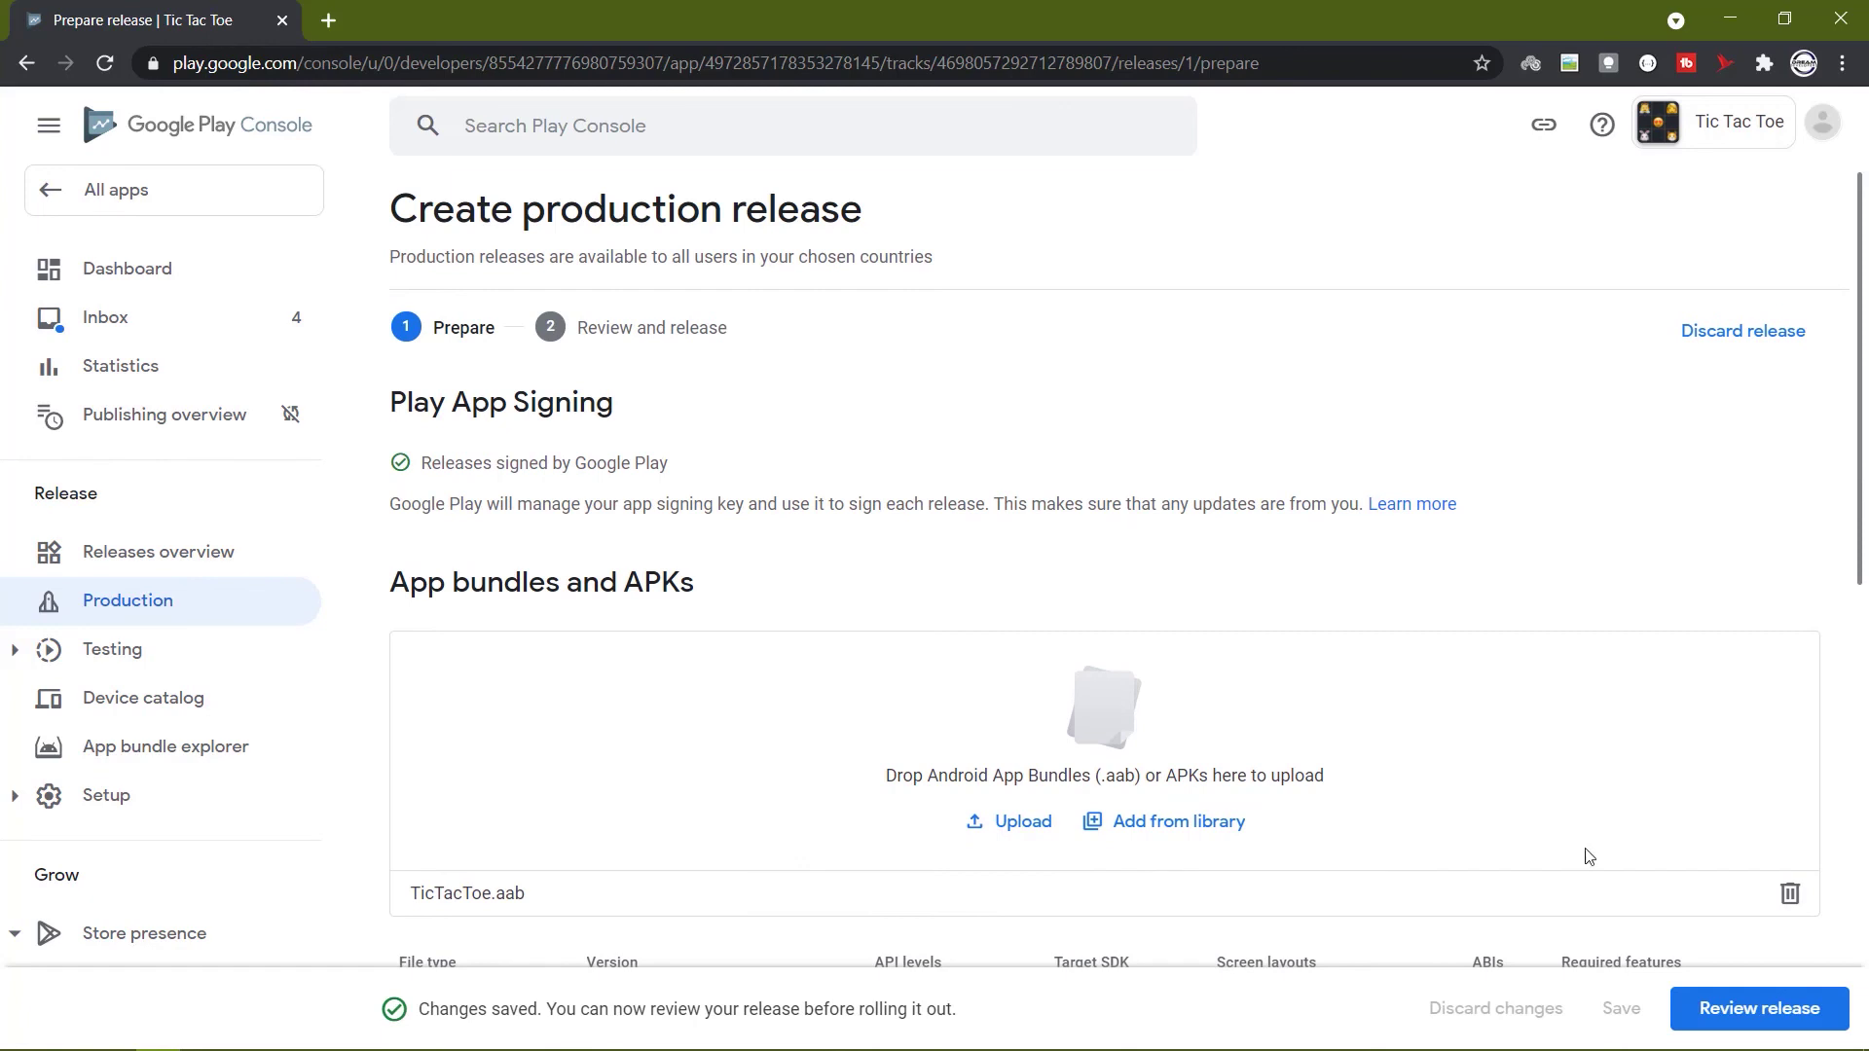
Review the release, check the deobfuscation-file warning, and confirm the rollout to Production.
left_click(1708, 1010)
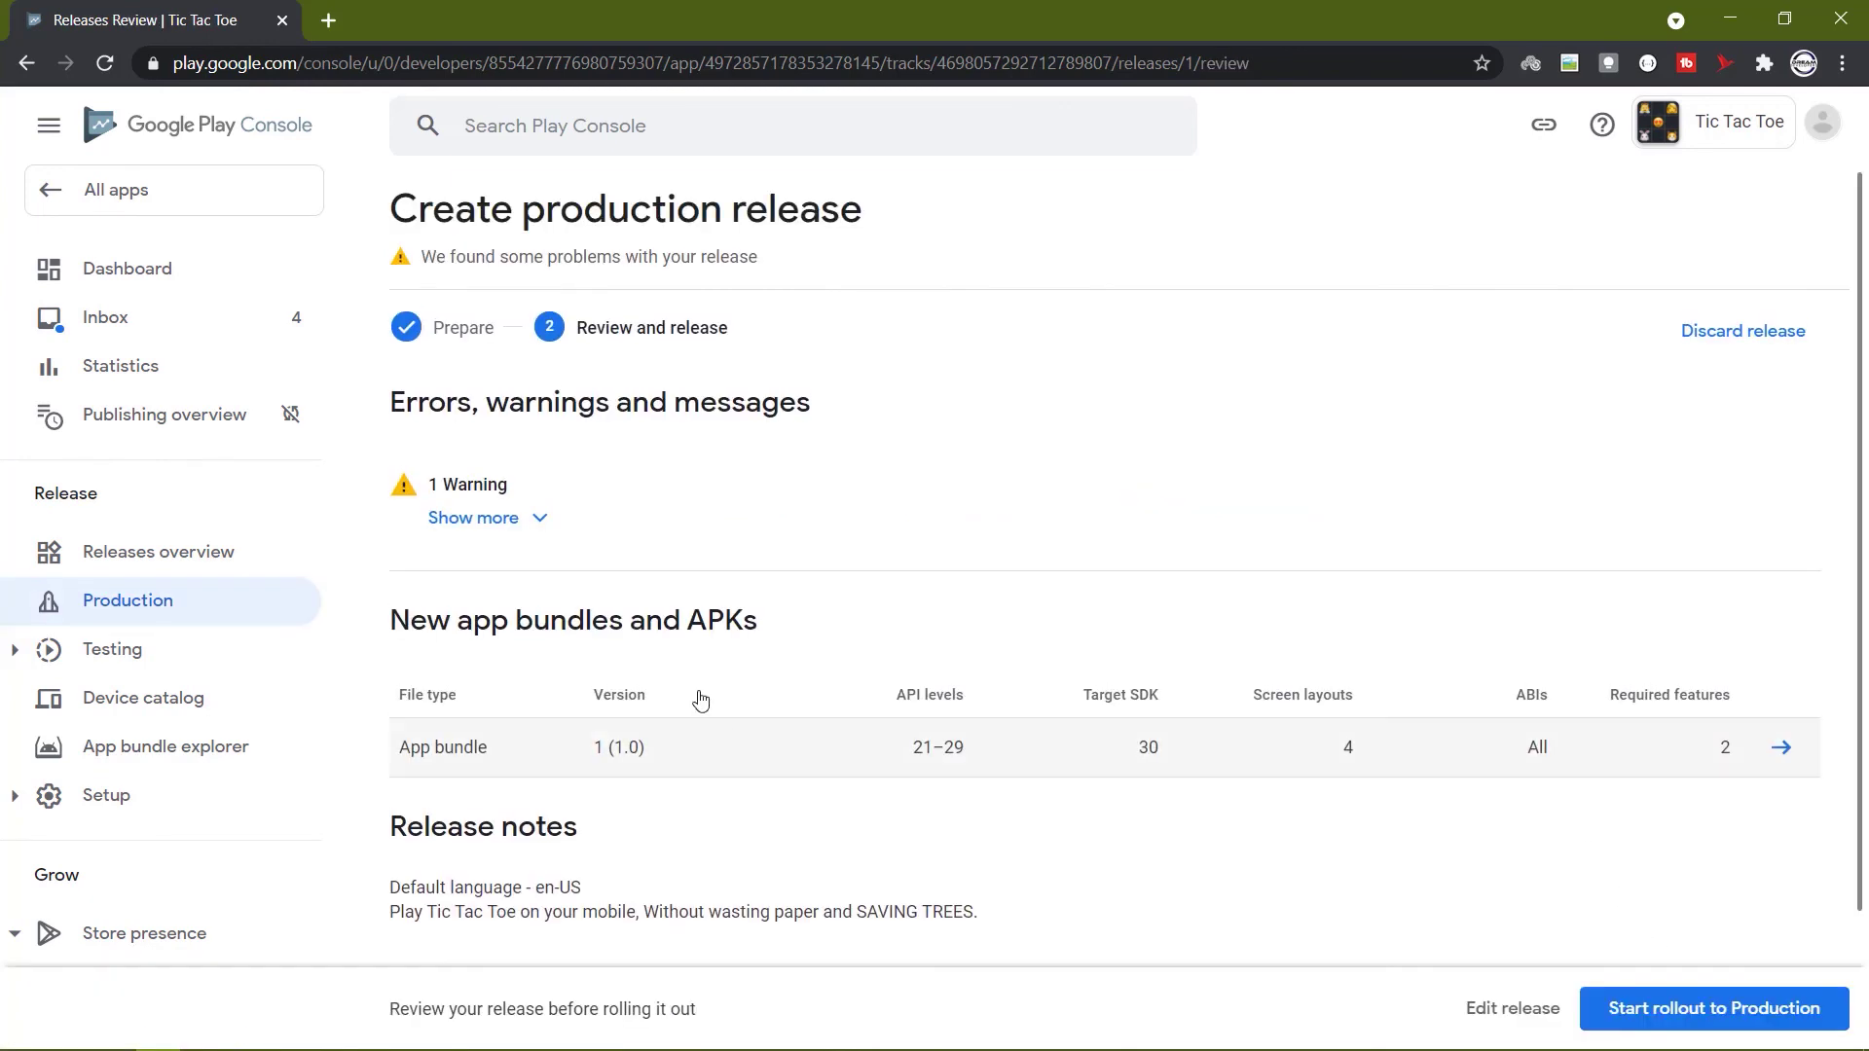
left_click(526, 531)
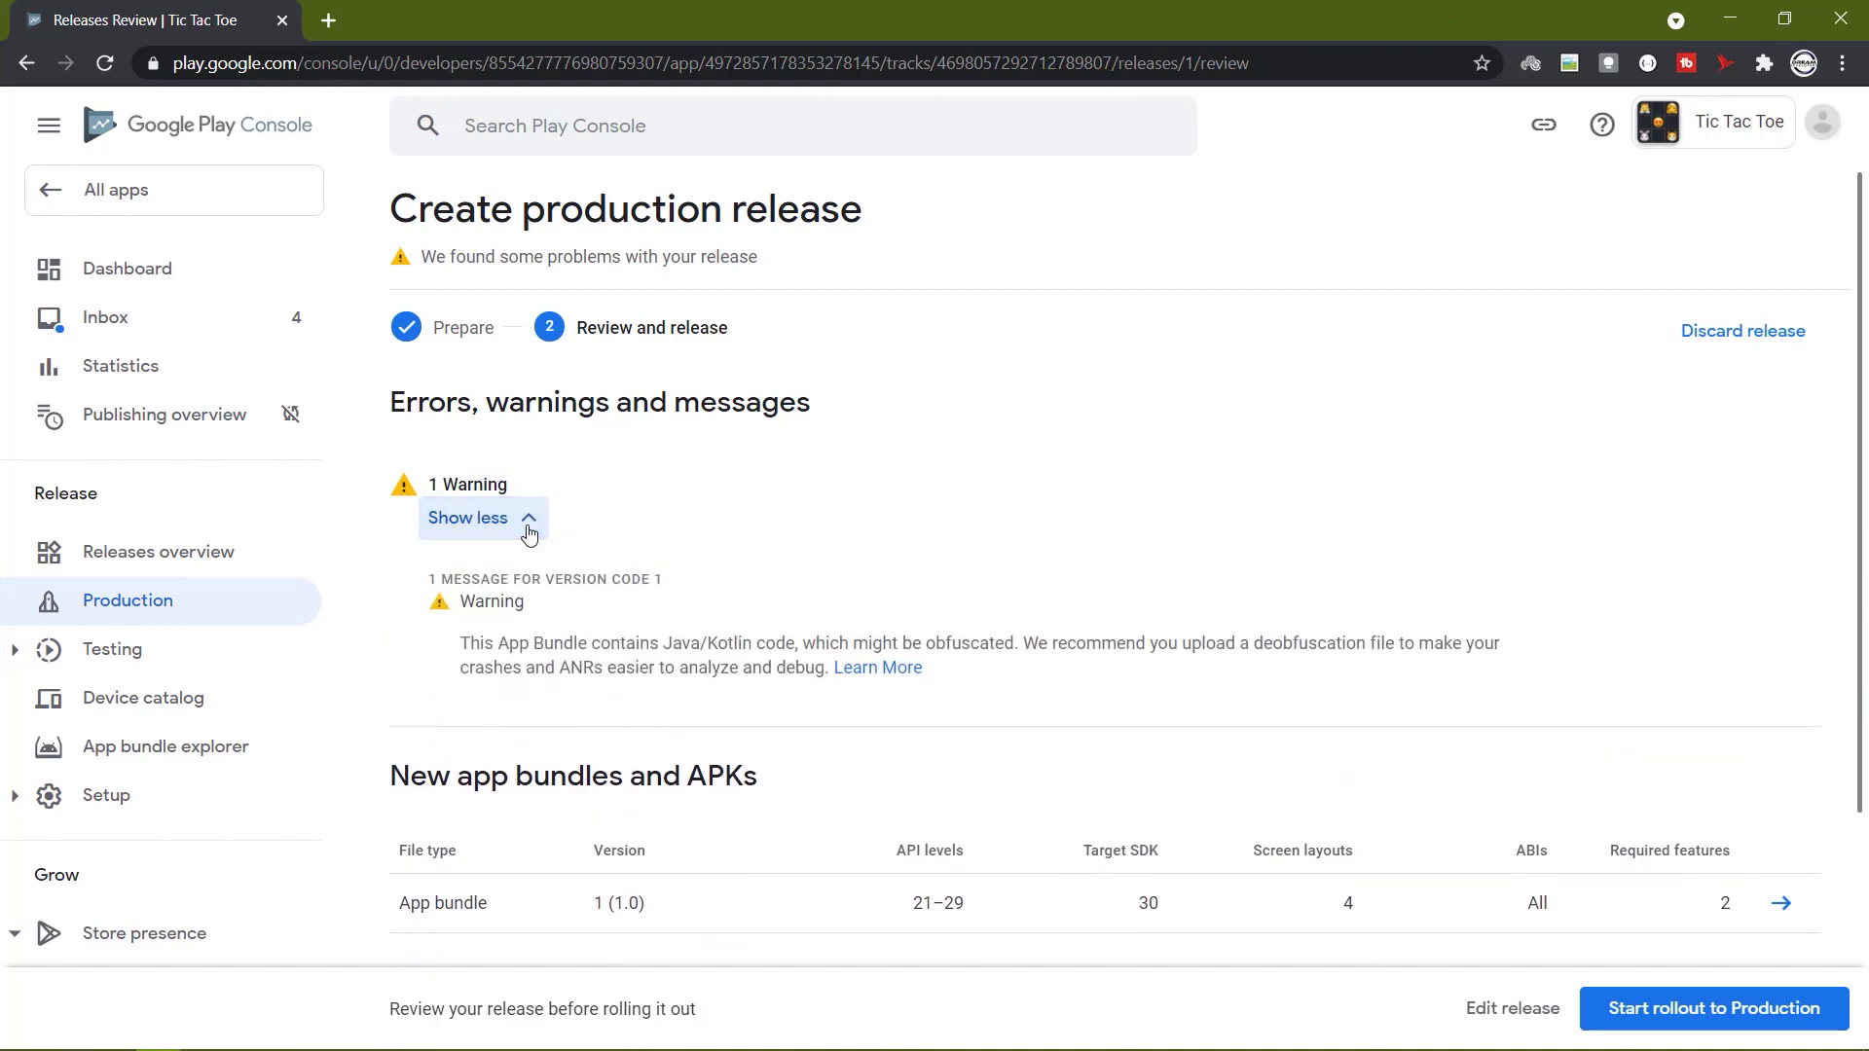
left_click(529, 531)
scroll(1269, 826, "down", 2)
left_click(1772, 1007)
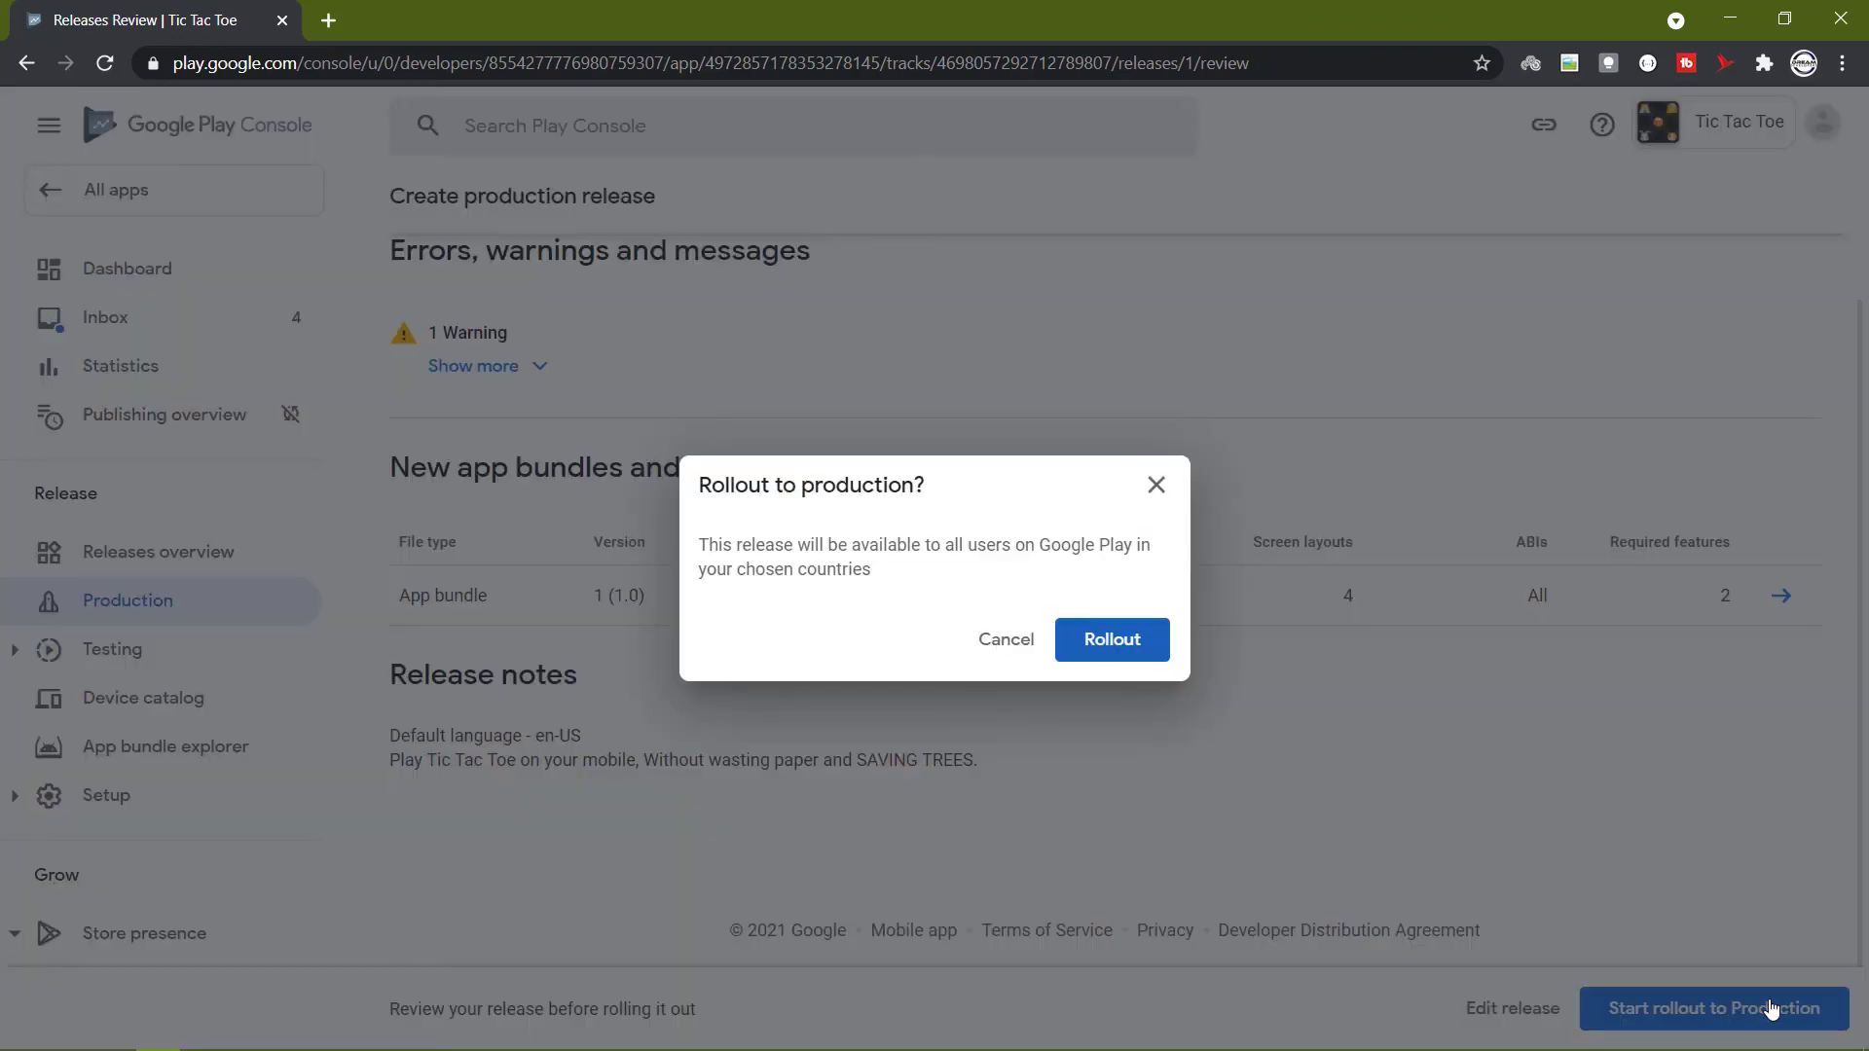
left_click(1133, 637)
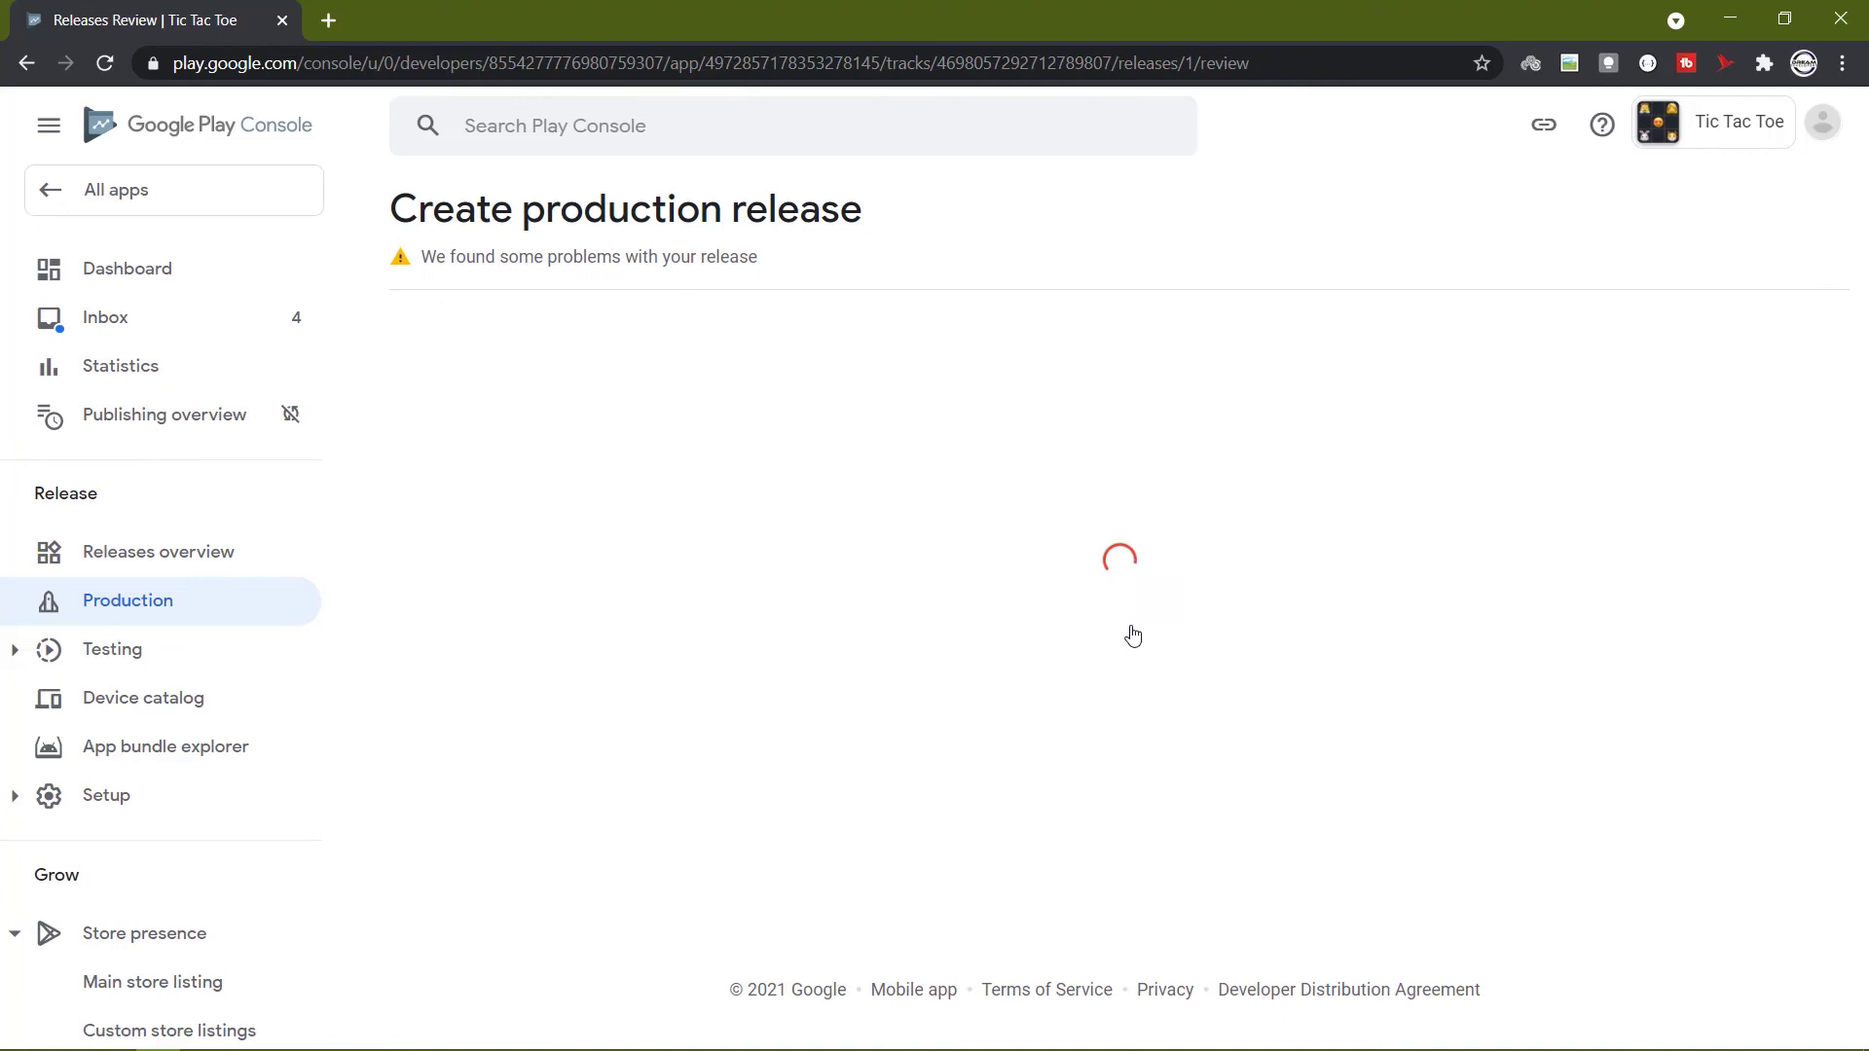